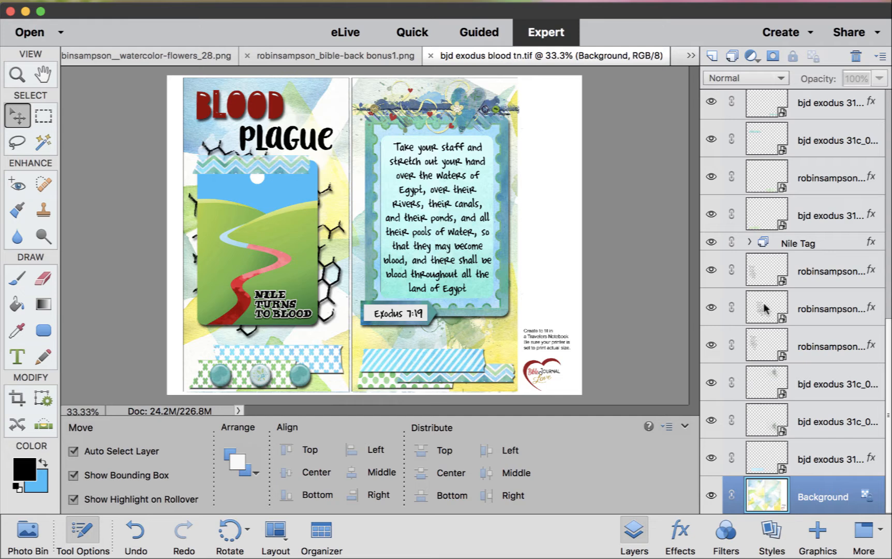
# Step: Shift the Nile tag and the verse frame slightly in the finished Blood Plague layout and deselect them
pyautogui.moveTo(287, 278)
pyautogui.mouseDown()
pyautogui.moveTo(321, 251)
pyautogui.moveTo(561, 262)
pyautogui.moveTo(290, 243)
pyautogui.moveTo(282, 290)
pyautogui.moveTo(290, 259)
pyautogui.mouseUp()
pyautogui.moveTo(505, 271)
pyautogui.mouseDown()
pyautogui.moveTo(556, 270)
pyautogui.moveTo(520, 282)
pyautogui.moveTo(496, 262)
pyautogui.mouseUp()
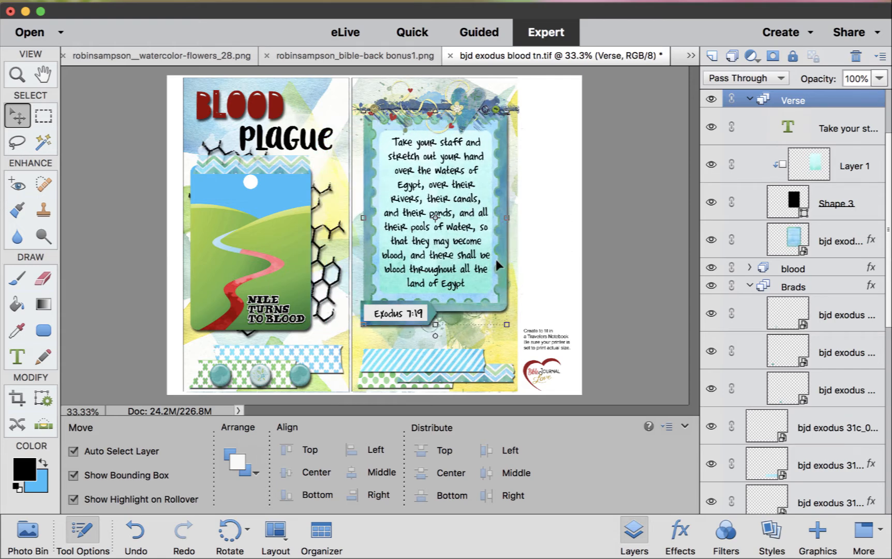
pyautogui.click(565, 237)
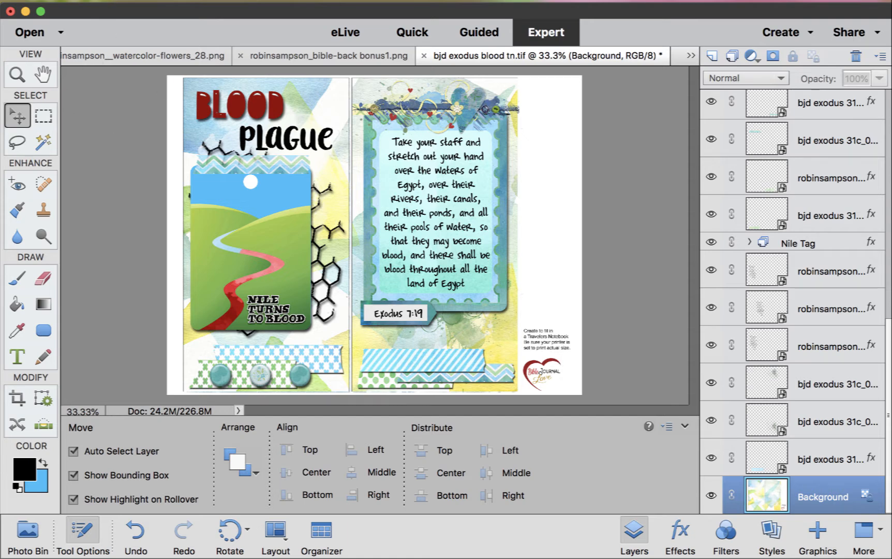
# Step: Start a new blank file and set its height to 11 inches
pyautogui.click(156, 1)
pyautogui.moveTo(177, 10)
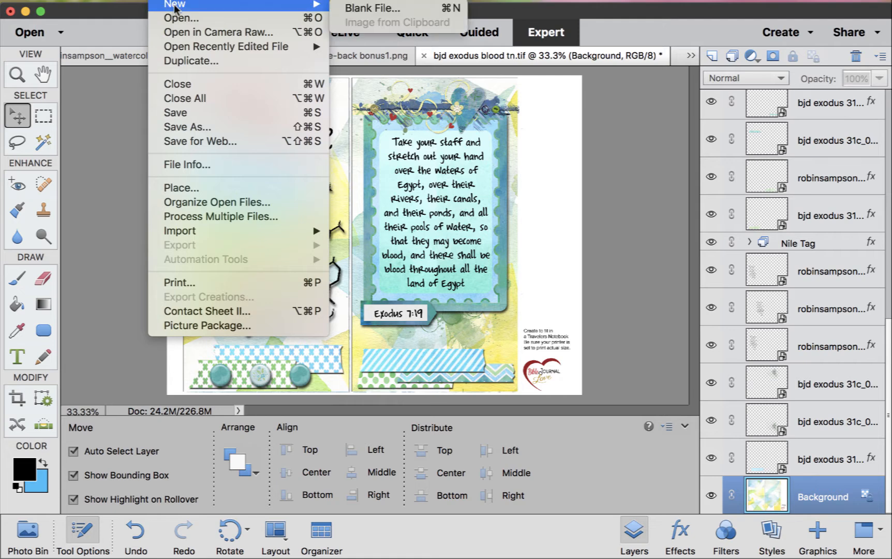
pyautogui.click(382, 10)
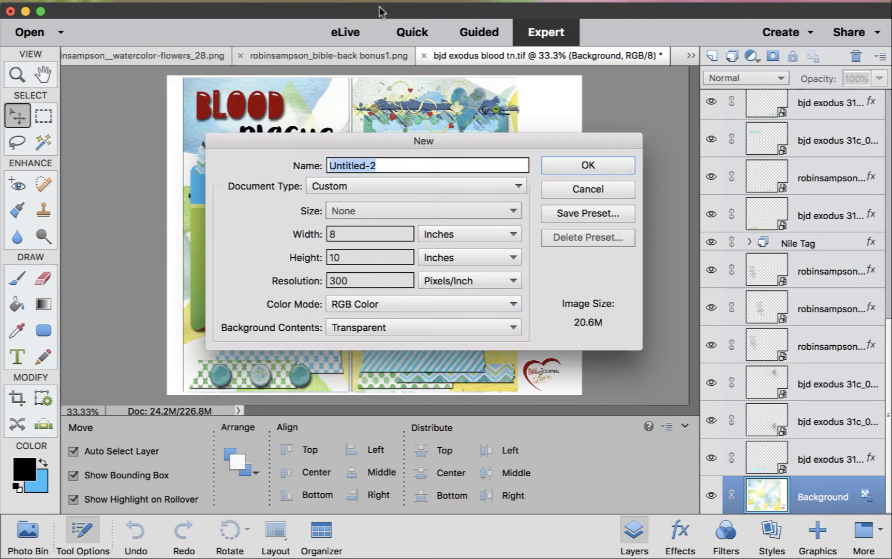
pyautogui.press('Tab')
pyautogui.press('Tab')
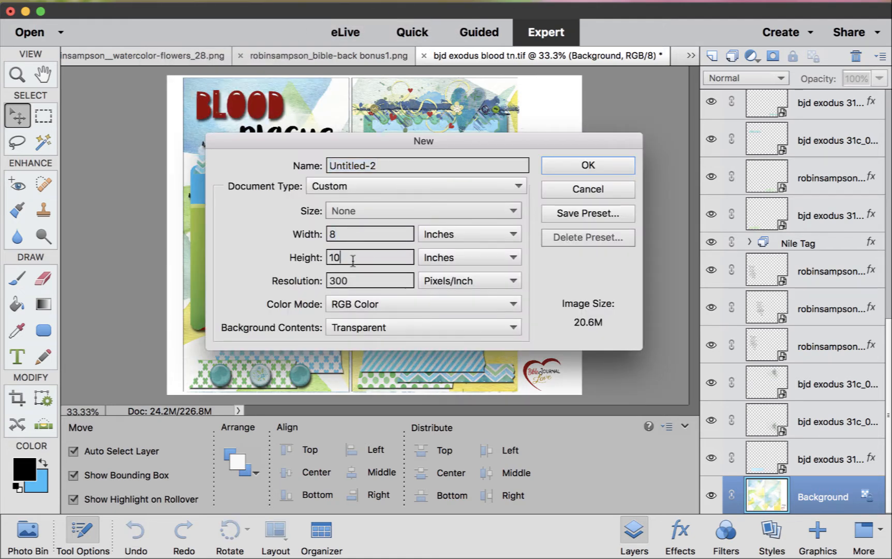
pyautogui.write('11')
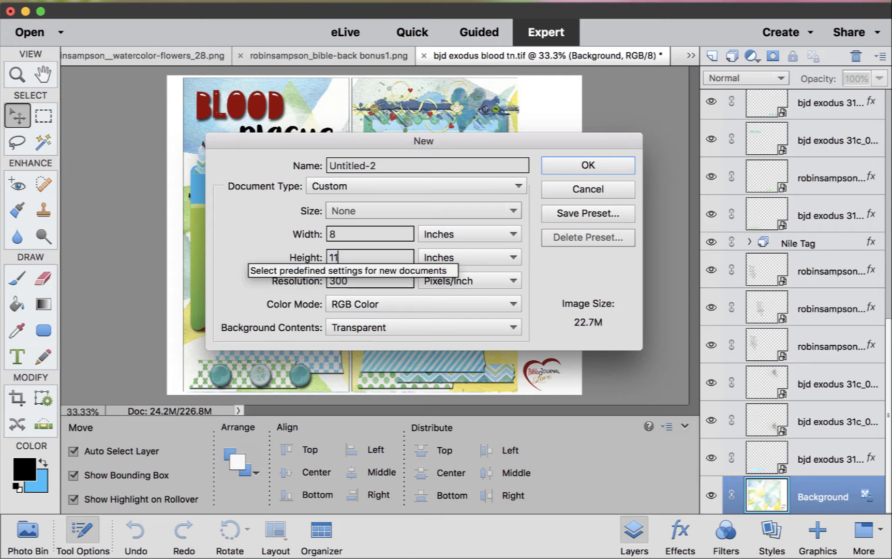
# Step: Set the new document's width to 8.5 inches
pyautogui.doubleClick(345, 234)
pyautogui.press('BackSpace')
pyautogui.write('.')
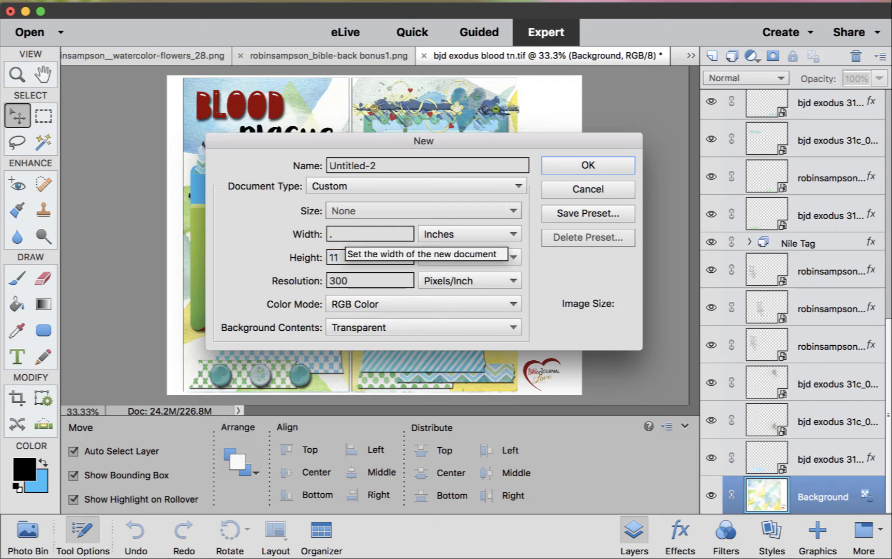
pyautogui.write('5')
pyautogui.doubleClick(347, 233)
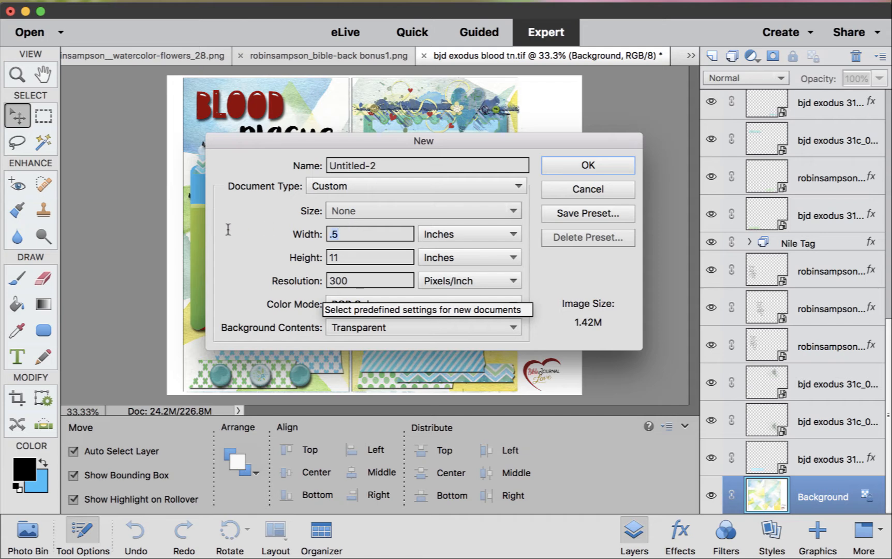
pyautogui.press('BackSpace')
pyautogui.press('BackSpace')
pyautogui.write('8.')
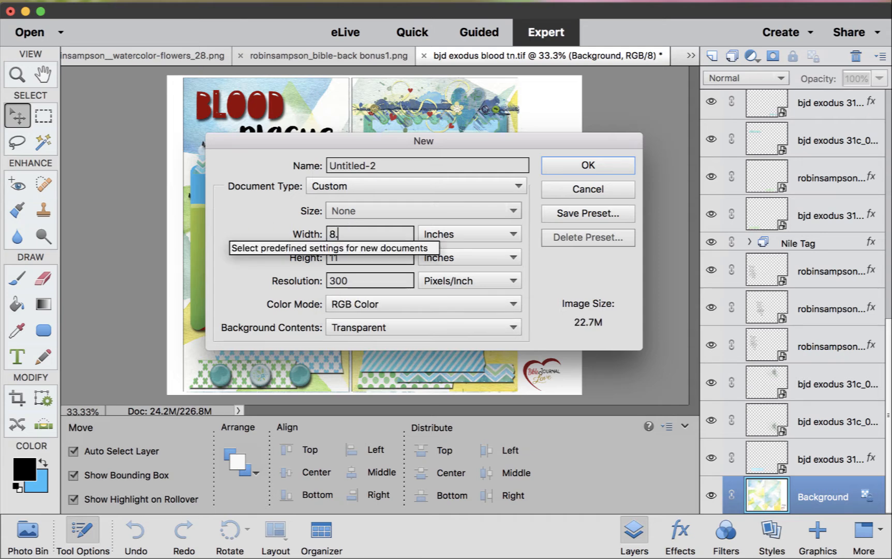
pyautogui.write('5')
pyautogui.press('Tab')
pyautogui.press('Tab')
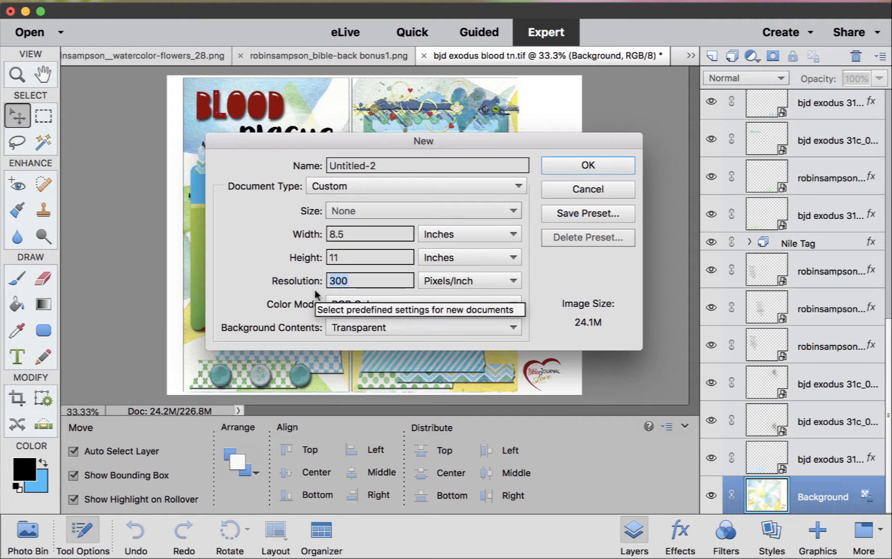
# Step: Create the blank 8.5 x 11 inch document and close it again
pyautogui.click(588, 164)
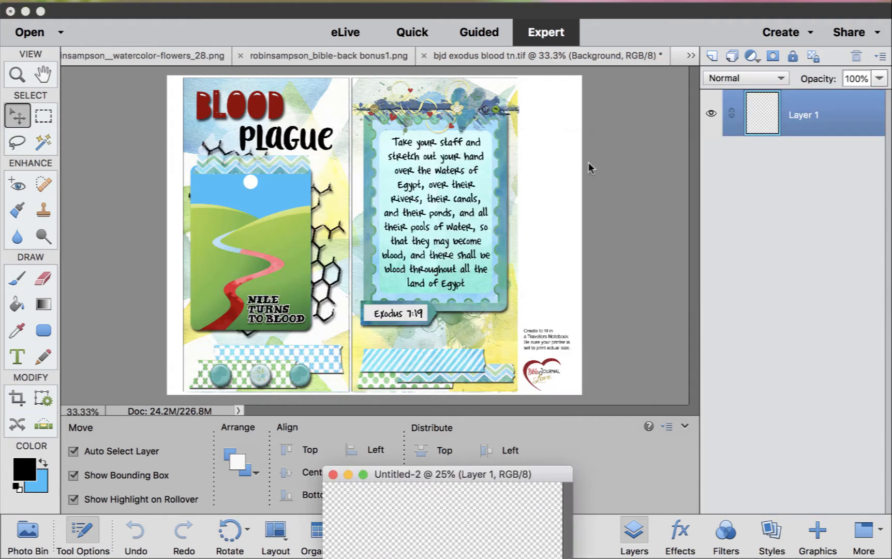
pyautogui.moveTo(536, 477); pyautogui.dragTo(513, 84)
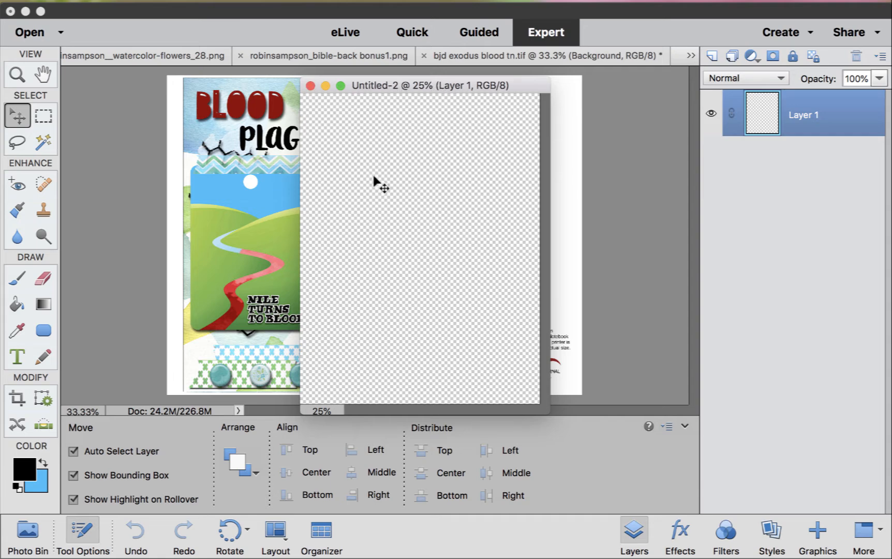
pyautogui.click(311, 85)
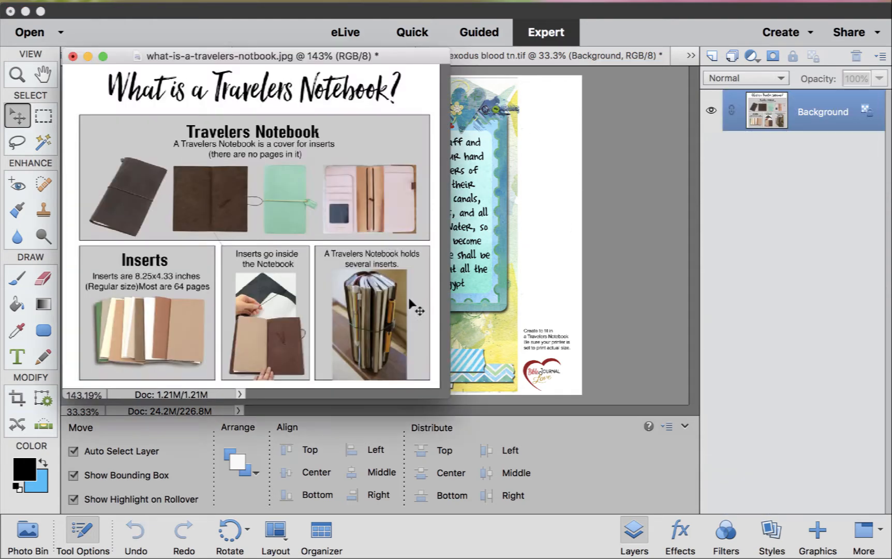
# Step: Examine the what-is-a-travelers-notbook.jpg graphic for notebook and insert details, and return to the Blood Plague layout
pyautogui.moveTo(408, 55); pyautogui.dragTo(546, 67)
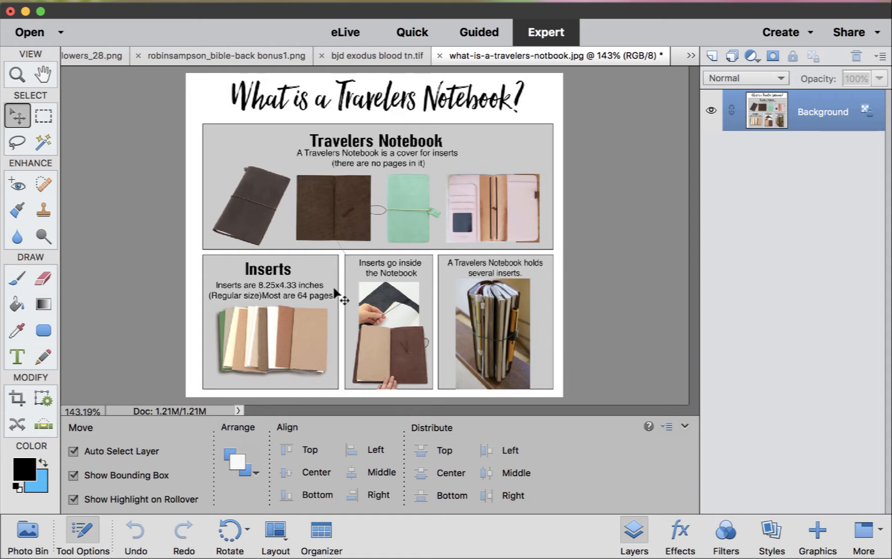
pyautogui.moveTo(544, 64); pyautogui.dragTo(457, 247)
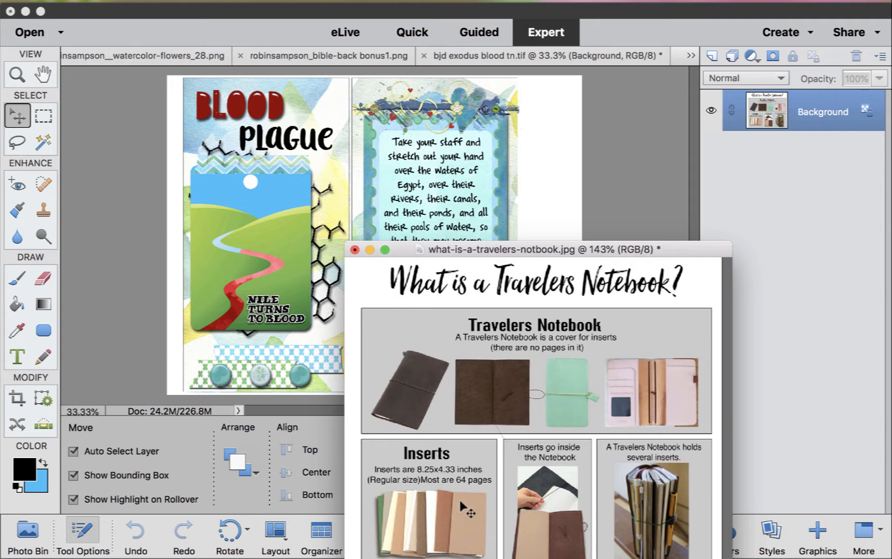
pyautogui.moveTo(579, 260); pyautogui.dragTo(454, 100)
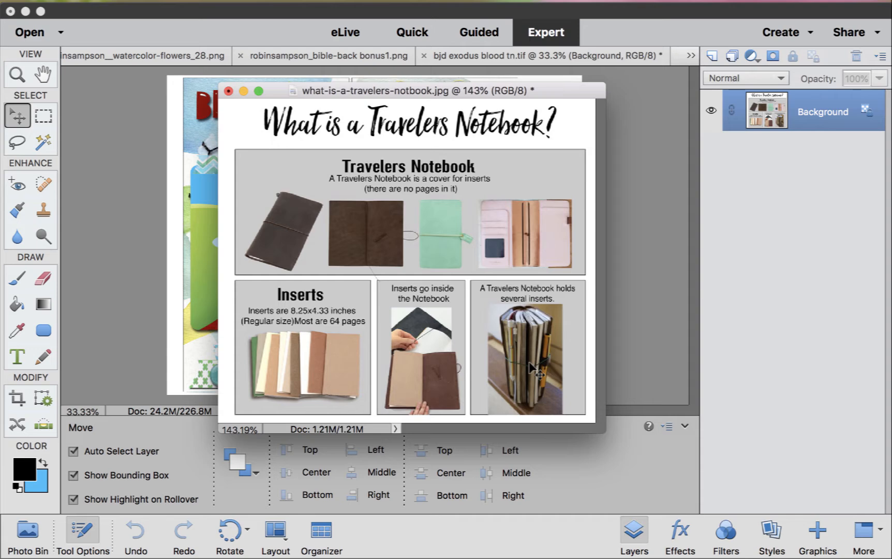
pyautogui.moveTo(577, 89); pyautogui.dragTo(569, 189)
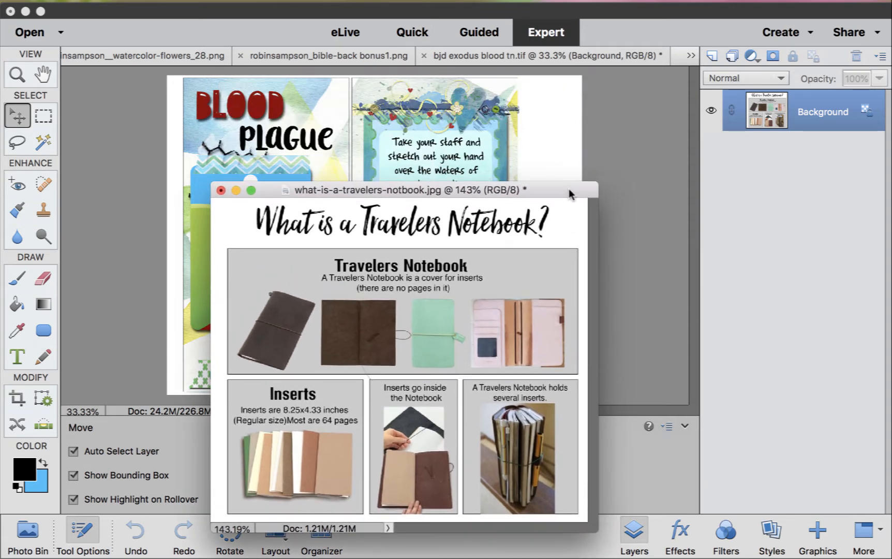
pyautogui.click(465, 163)
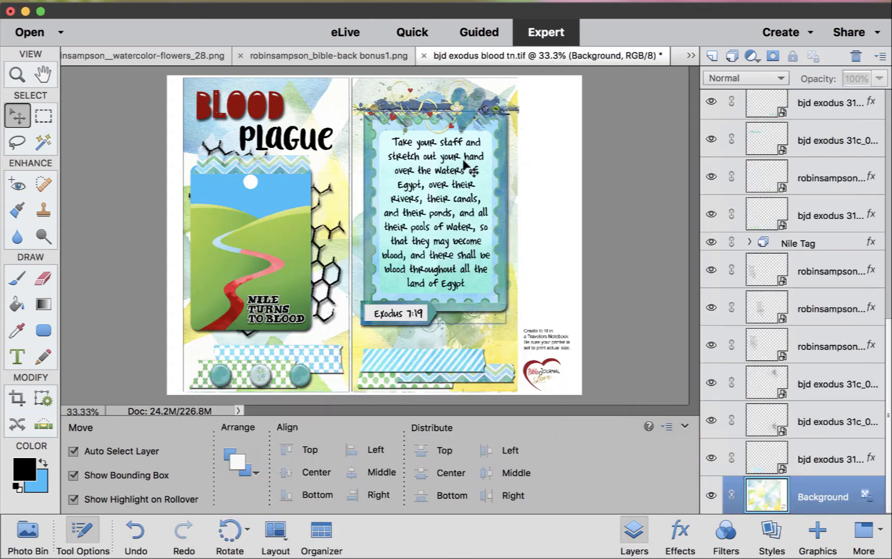
# Step: Close the bjd exodus blood tn.tif layout and dock the watercolor background image bjd exodus 31c_0026_Layer 0.png as a tabbed document
pyautogui.click(424, 56)
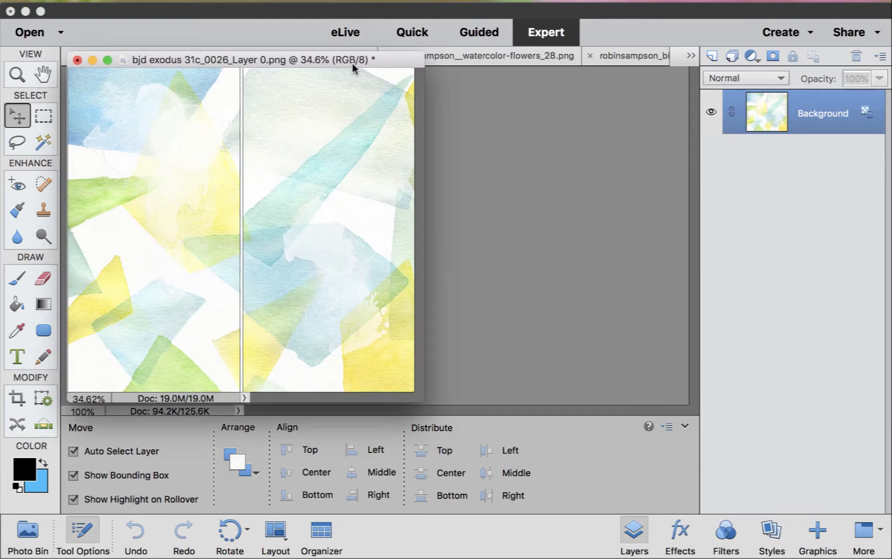
pyautogui.moveTo(352, 57); pyautogui.dragTo(466, 72)
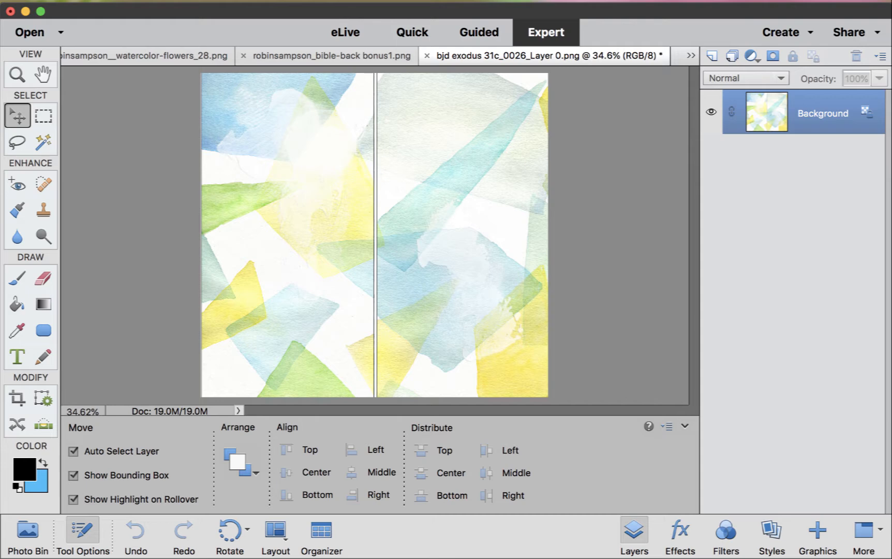
# Step: Open the BLOOD word art from the 31C TEN PLAGUES BJD TUTORIAL folder, copy it onto the watercolor background and move it near the left page's top
pyautogui.moveTo(891, 68); pyautogui.dragTo(410, 222)
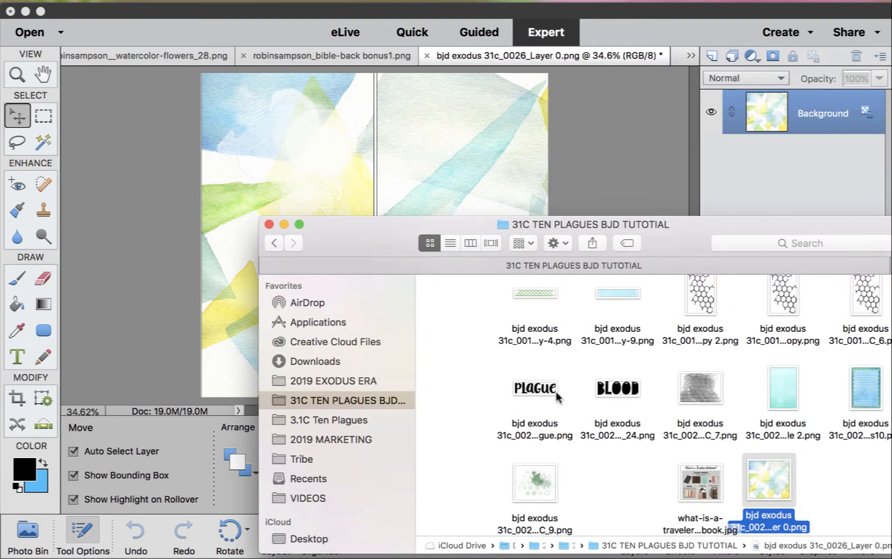
pyautogui.moveTo(627, 388); pyautogui.dragTo(309, 122)
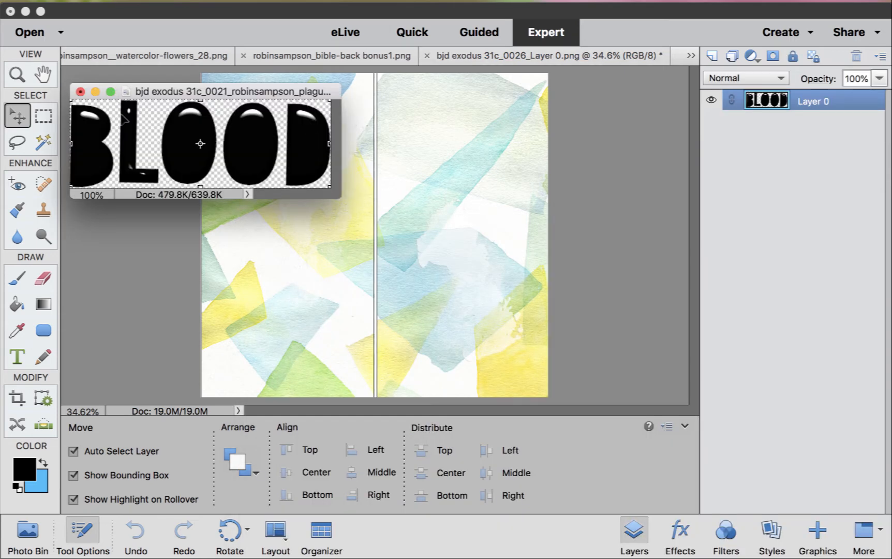
pyautogui.moveTo(824, 102); pyautogui.dragTo(464, 175)
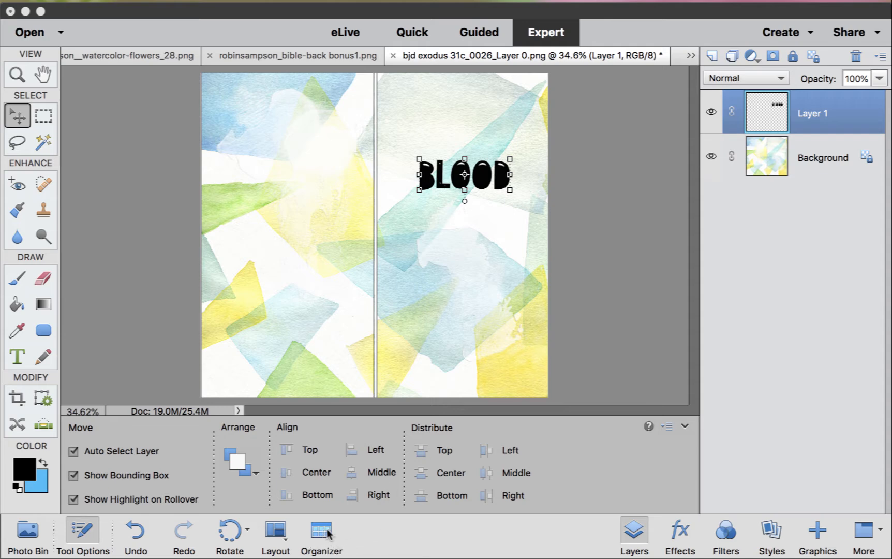
pyautogui.click(468, 252)
pyautogui.click(468, 252)
pyautogui.moveTo(497, 182); pyautogui.dragTo(287, 106)
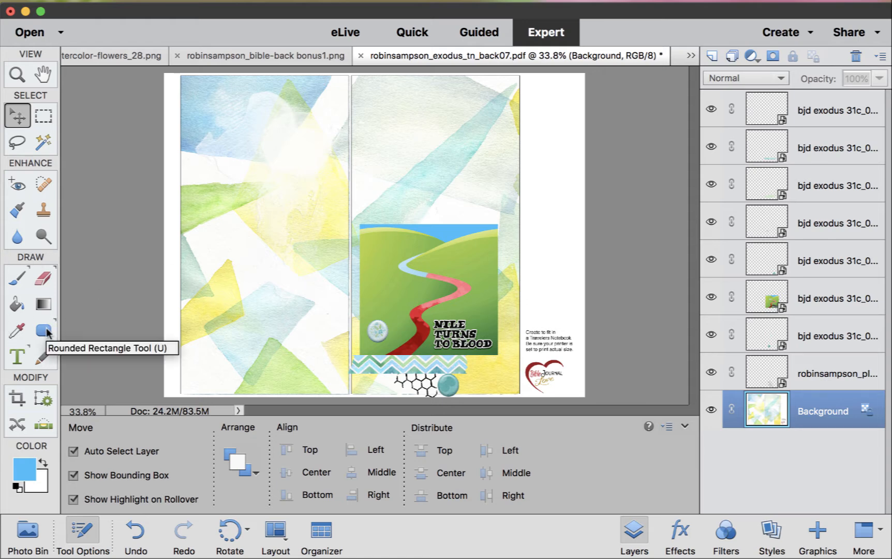
# Step: Set the foreground color to sky blue 2cbefb and draw a tall rounded rectangle with a 60 px radius on the left page
pyautogui.click(24, 468)
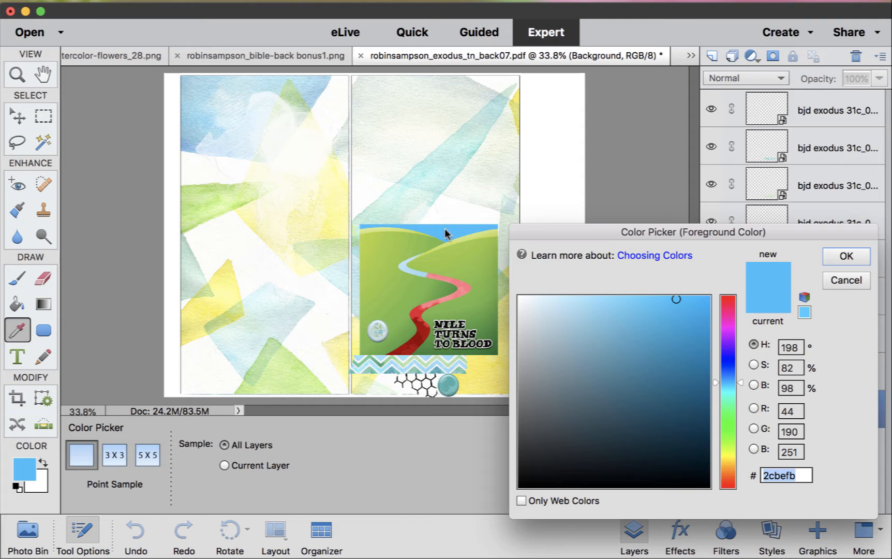
pyautogui.click(846, 256)
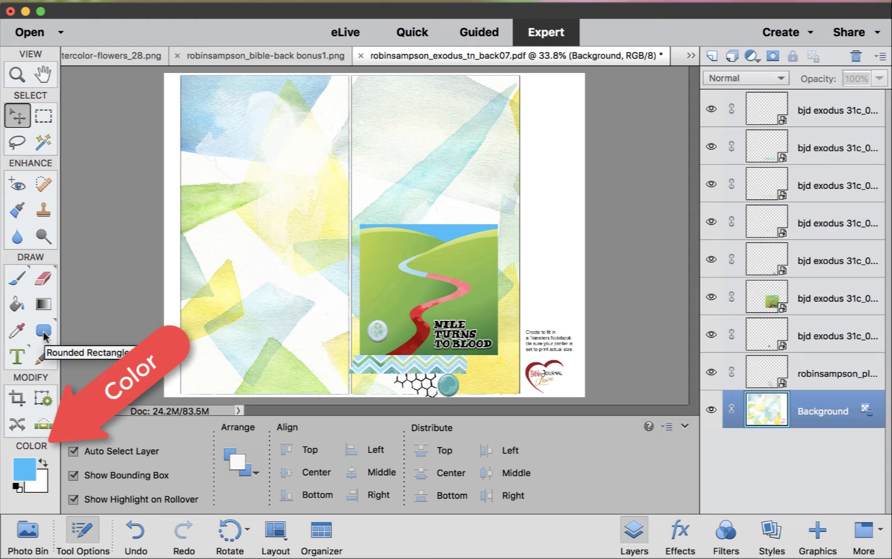
pyautogui.click(43, 332)
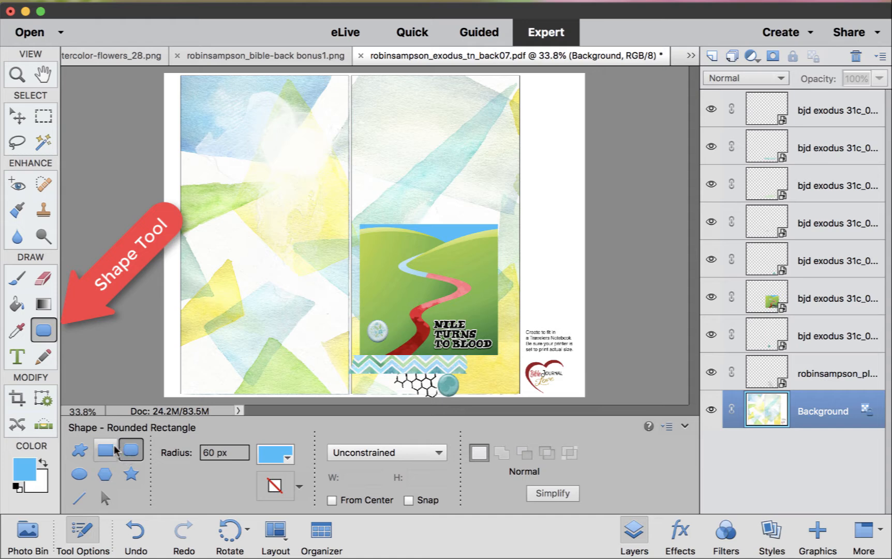
pyautogui.click(104, 453)
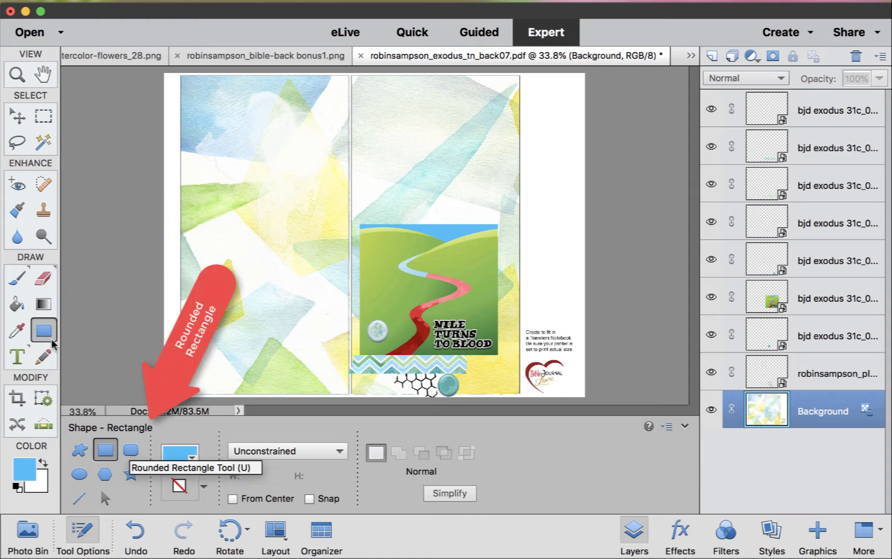
pyautogui.click(129, 451)
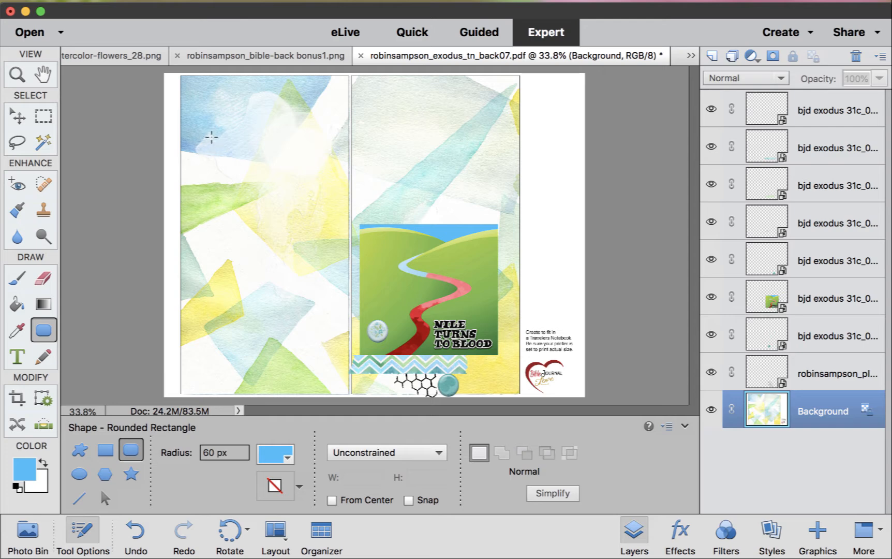
pyautogui.moveTo(197, 140); pyautogui.dragTo(320, 357)
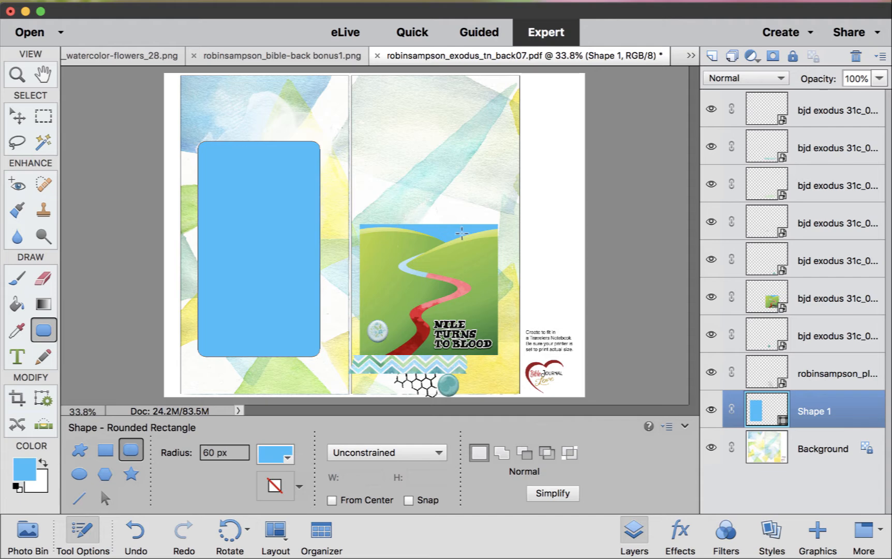
# Step: Move the Nile Turns to Blood clipart from the right page onto the lower part of the blue rounded rectangle
pyautogui.click(18, 119)
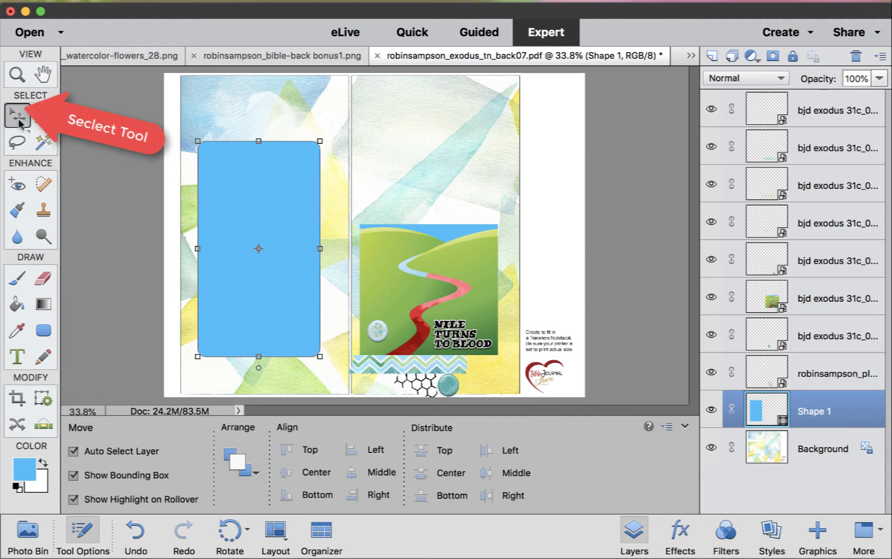
pyautogui.click(445, 279)
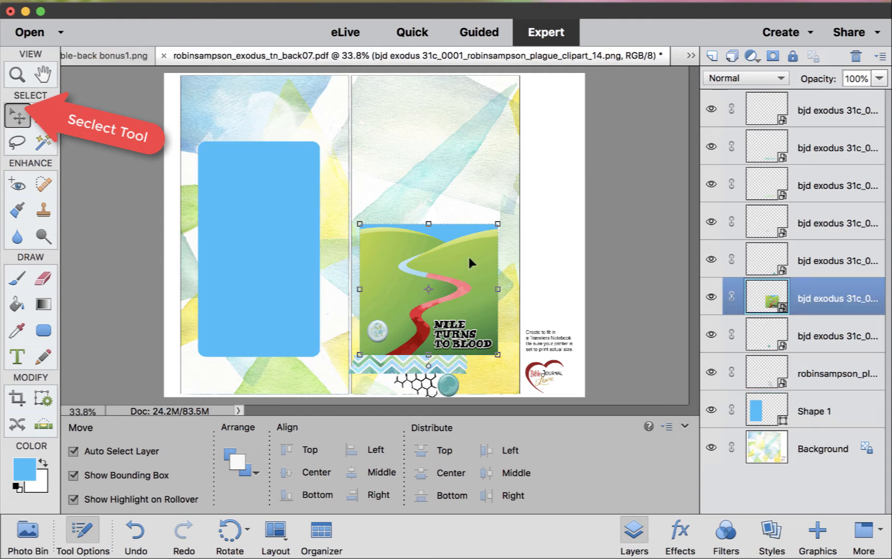
pyautogui.moveTo(467, 261); pyautogui.dragTo(299, 258)
# Step: Shorten the blue rounded rectangle from its top edge to about 77.6% of its height
pyautogui.click(294, 177)
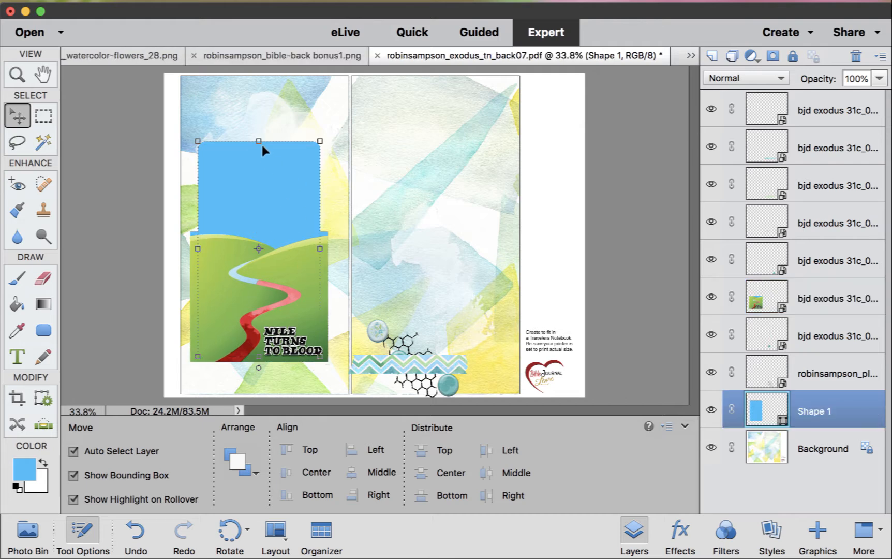
pyautogui.moveTo(259, 141); pyautogui.dragTo(252, 186)
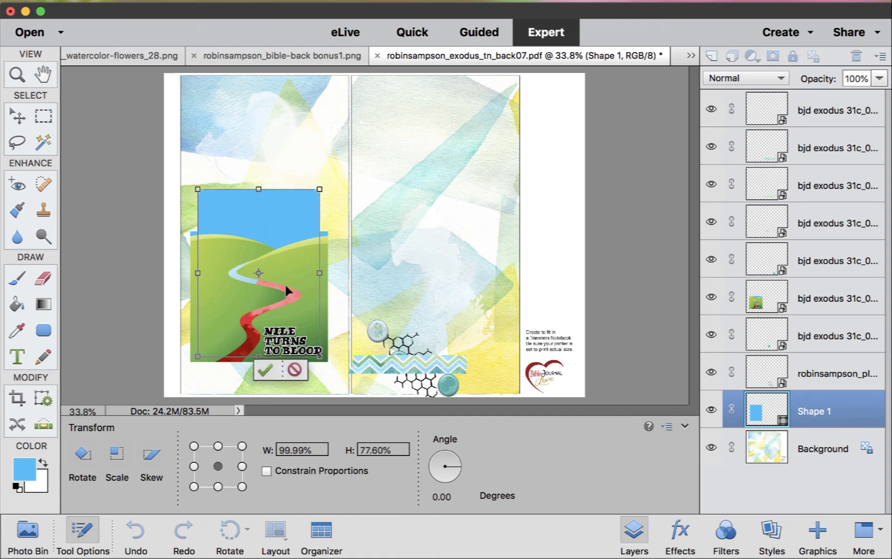
pyautogui.press('Return')
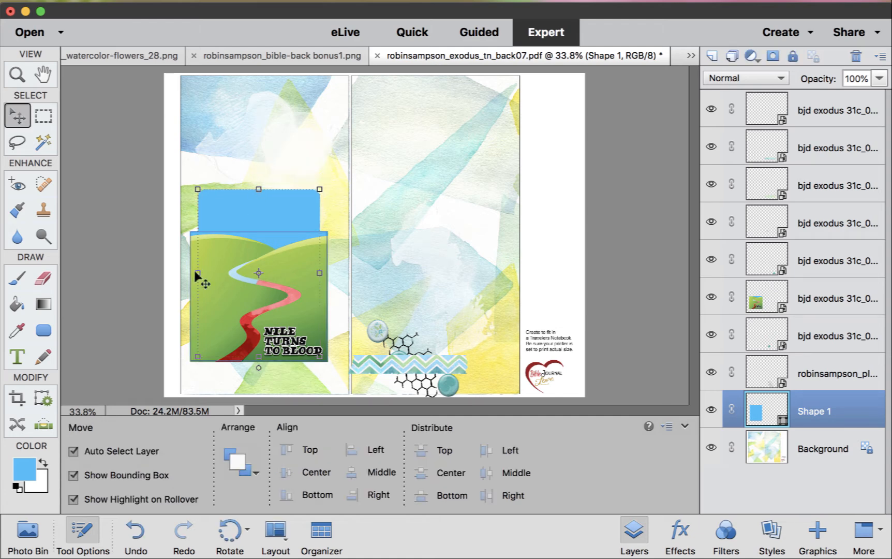
# Step: Reorder the layers so the blue Shape 1 layer sits directly beneath the Nile Turns to Blood clipart layer
pyautogui.click(272, 290)
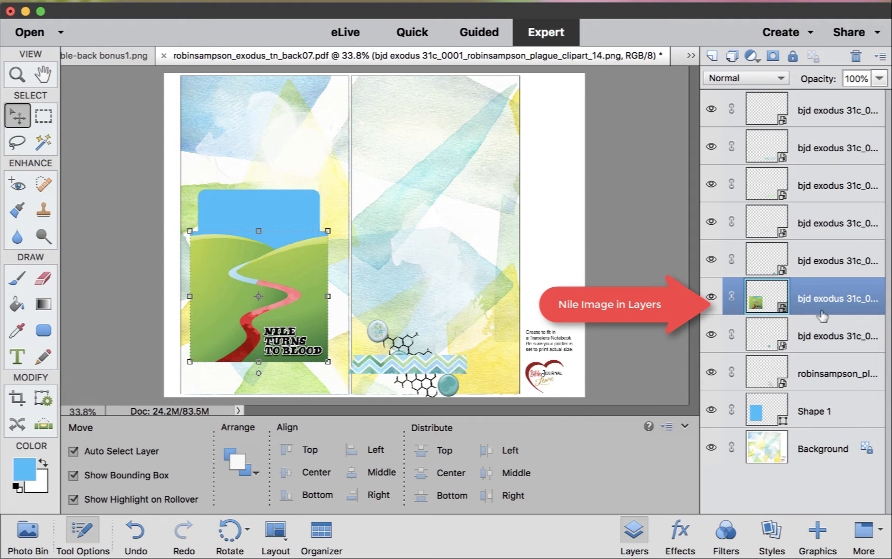
pyautogui.click(811, 414)
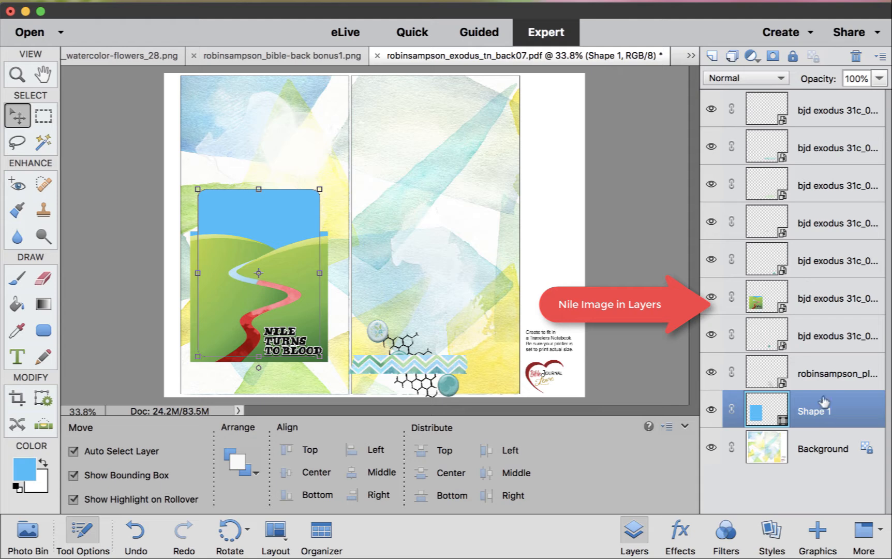
pyautogui.moveTo(826, 412); pyautogui.dragTo(829, 333)
# Step: Clip the Nile Turns to Blood clipart to the blue rounded rectangle with a clipping mask and deselect it
pyautogui.click(827, 297)
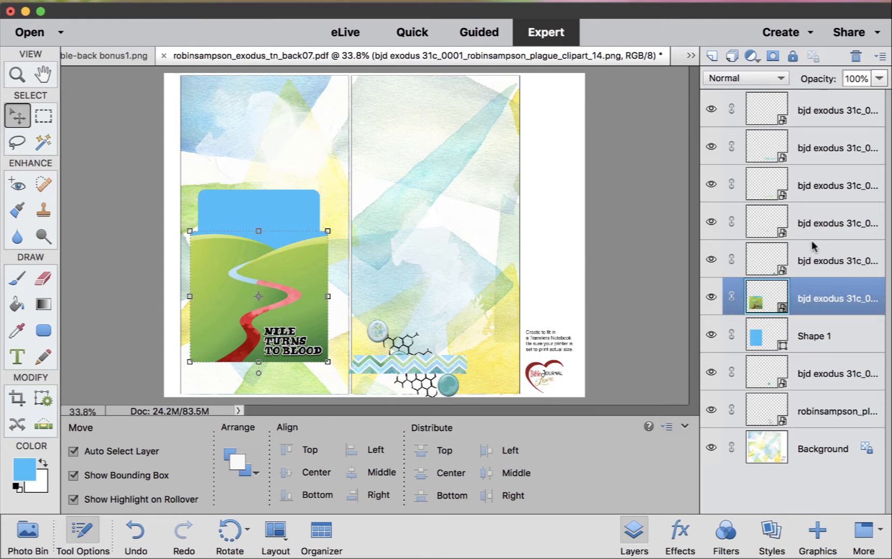
pyautogui.rightClick(844, 288)
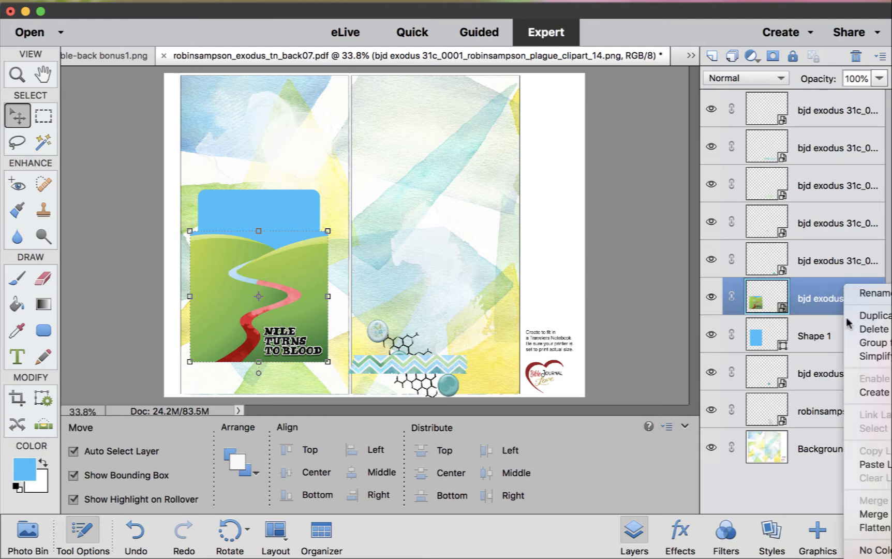
pyautogui.click(875, 392)
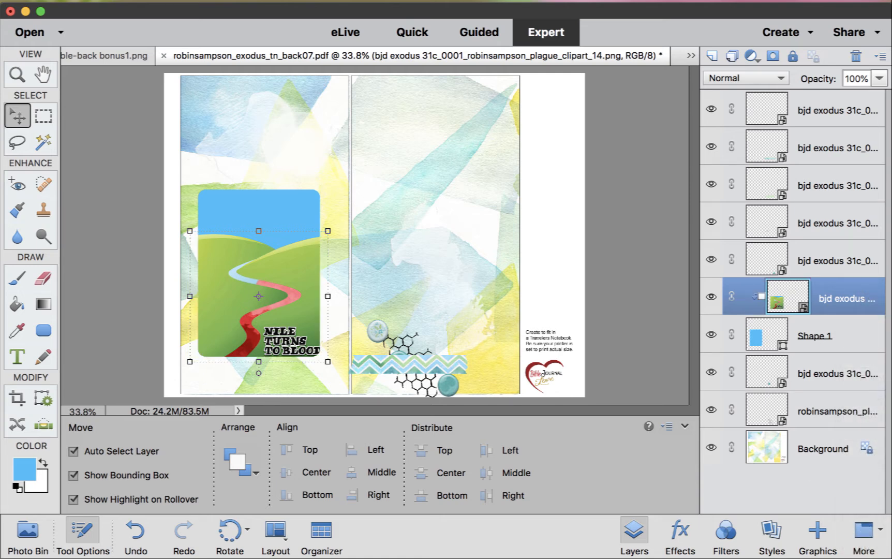
pyautogui.rightClick(292, 558)
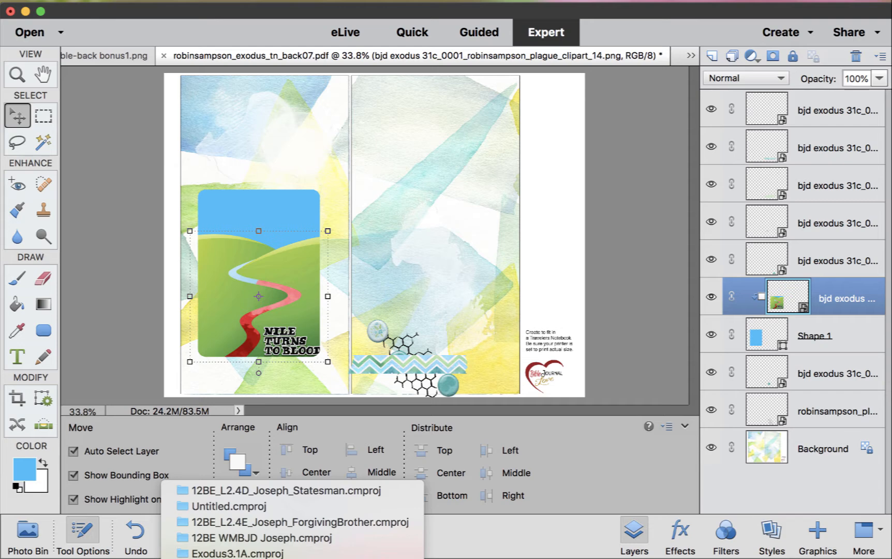
pyautogui.click(276, 166)
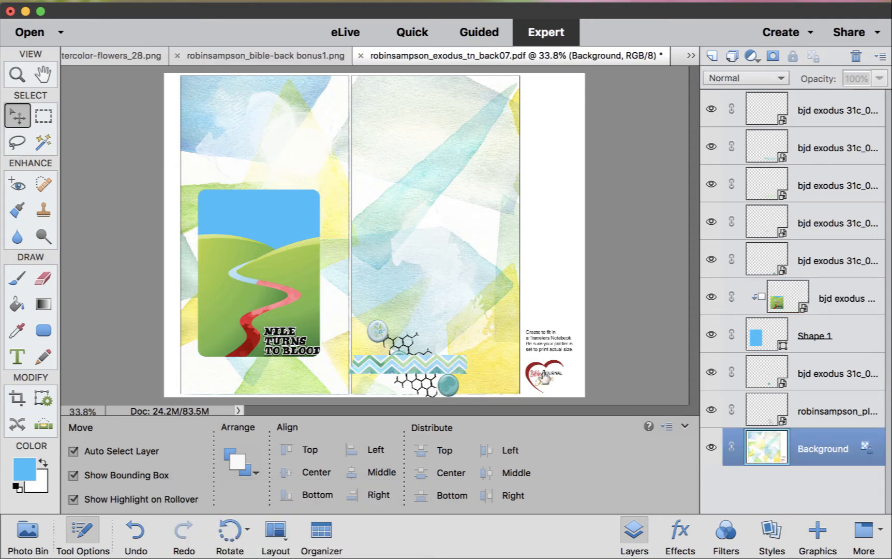
# Step: Shift the clipped Nile clipart left so its full title fits inside the rounded rectangle, and deselect it
pyautogui.click(277, 302)
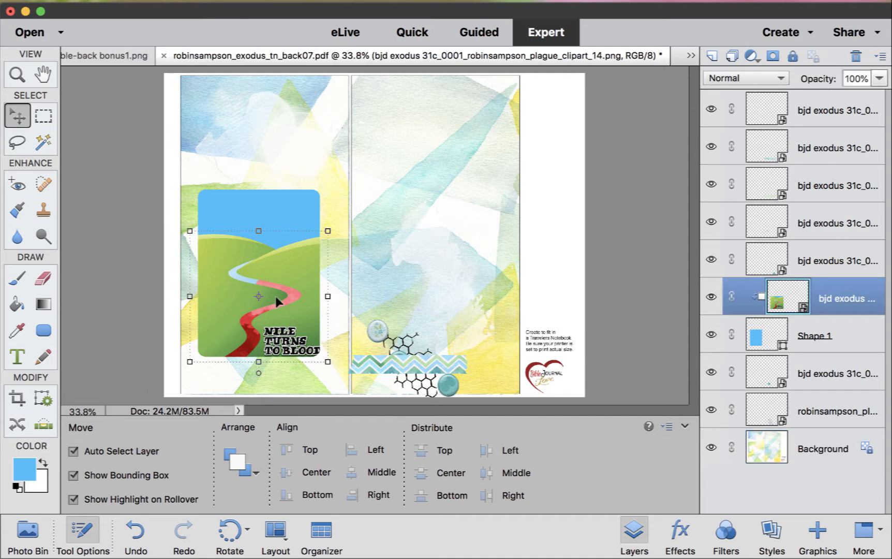
pyautogui.press('Left')
pyautogui.press('Left')
pyautogui.press('Left')
pyautogui.press('Left')
pyautogui.press('Left')
pyautogui.press('Left')
pyautogui.press('Left')
pyautogui.press('Left')
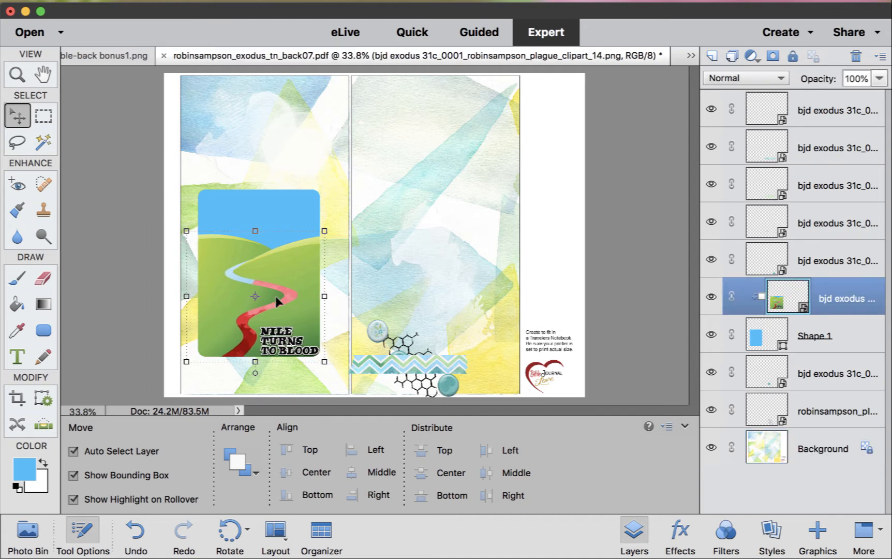
pyautogui.press('Left')
pyautogui.press('Left')
pyautogui.press('Left')
pyautogui.press('Left')
pyautogui.moveTo(276, 297)
pyautogui.mouseDown()
pyautogui.moveTo(268, 281)
pyautogui.moveTo(268, 297)
pyautogui.mouseUp()
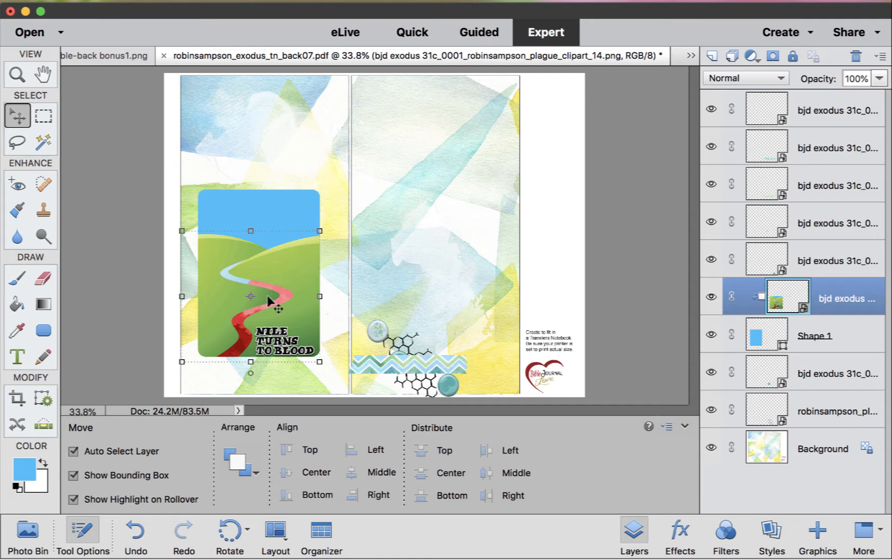
pyautogui.click(446, 272)
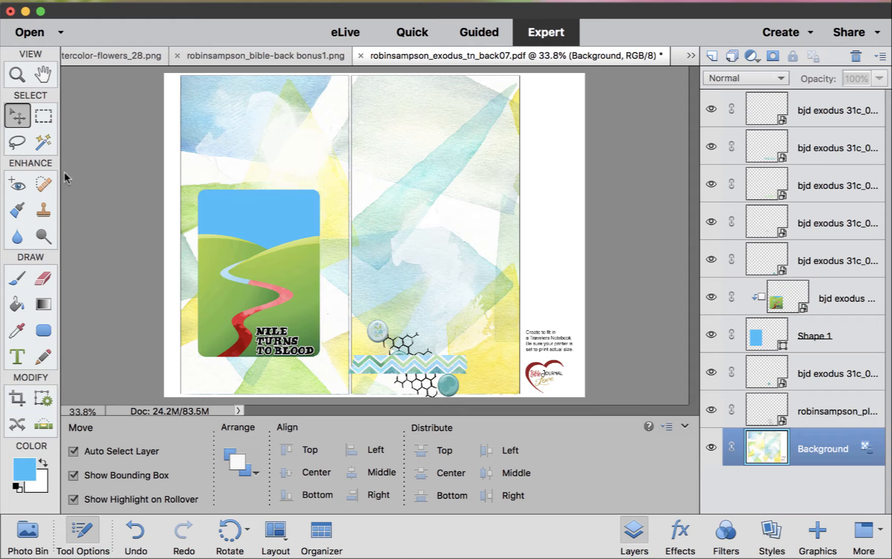
# Step: Draw a small white circle with the Ellipse tool on the blue area near the tag's top edge
pyautogui.click(41, 329)
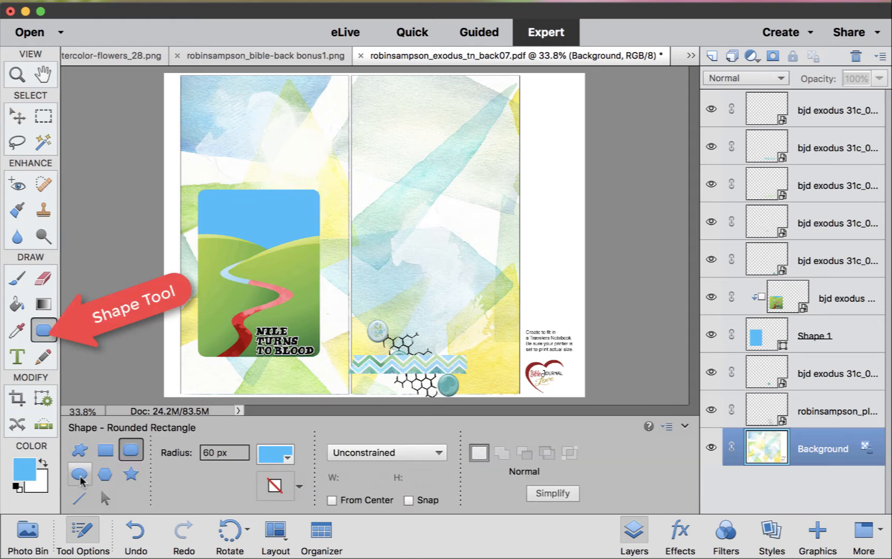
pyautogui.click(80, 474)
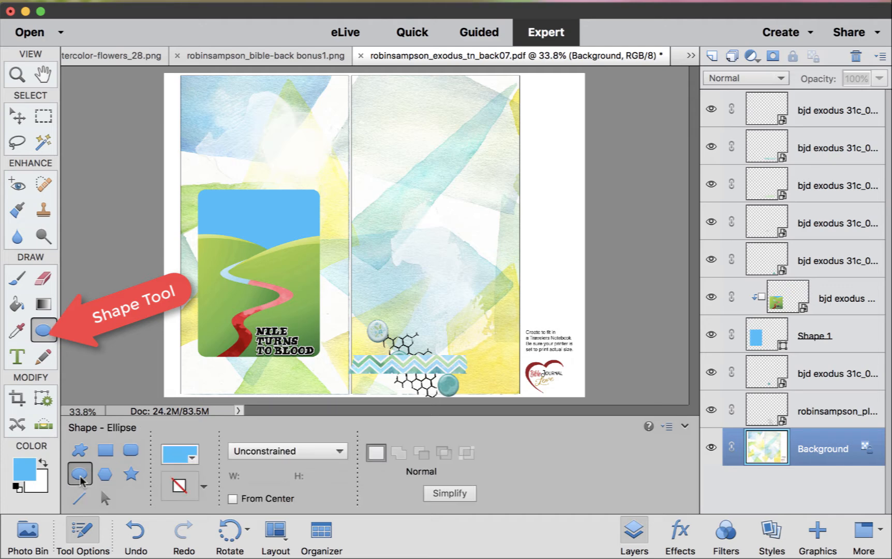
pyautogui.click(43, 461)
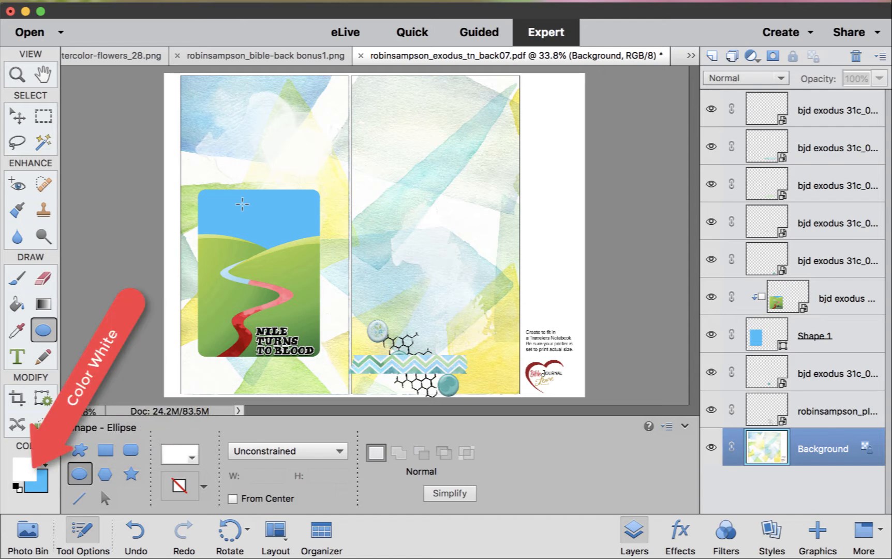
pyautogui.moveTo(245, 202); pyautogui.dragTo(261, 217)
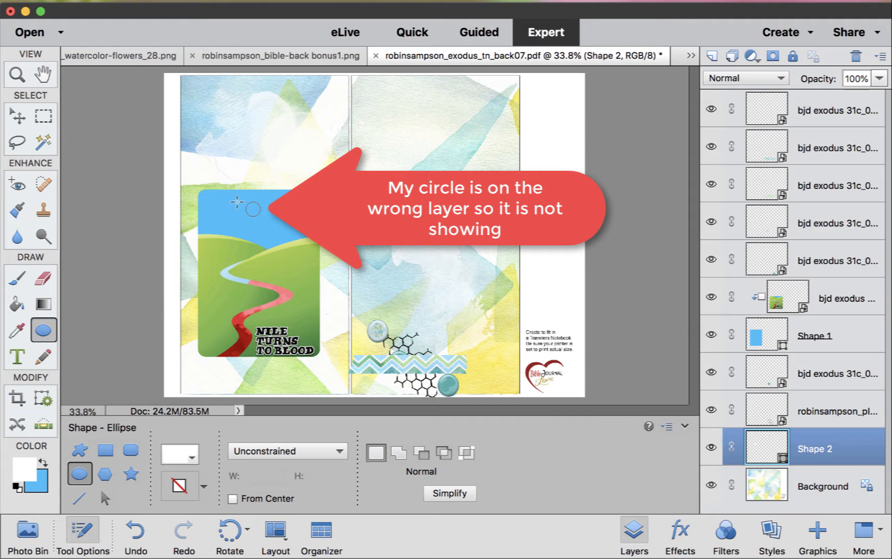
# Step: Bring the white circle's Shape 2 layer to the top of the layer stack
pyautogui.click(18, 116)
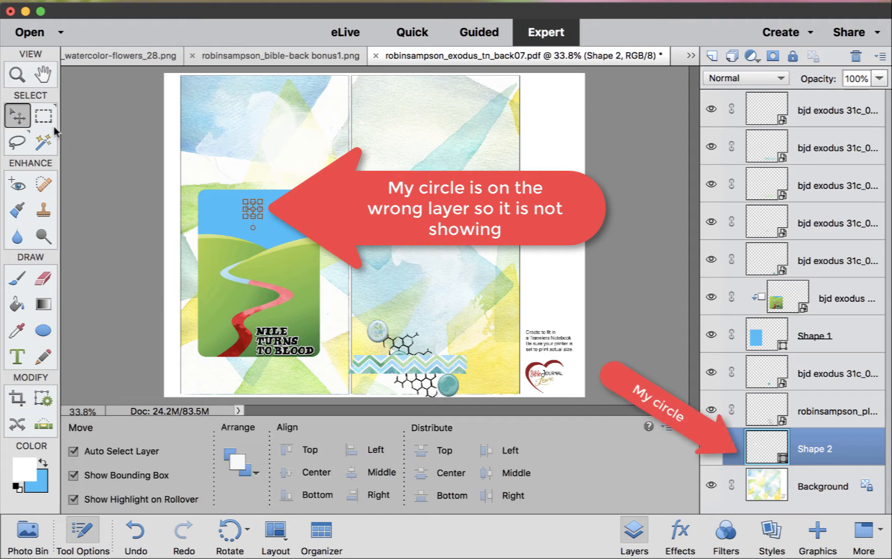
pyautogui.click(287, 186)
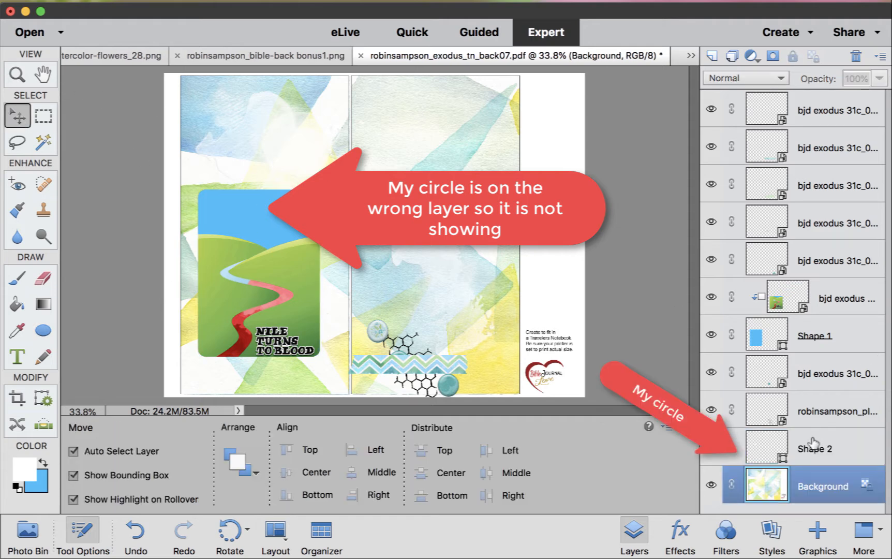
pyautogui.click(814, 454)
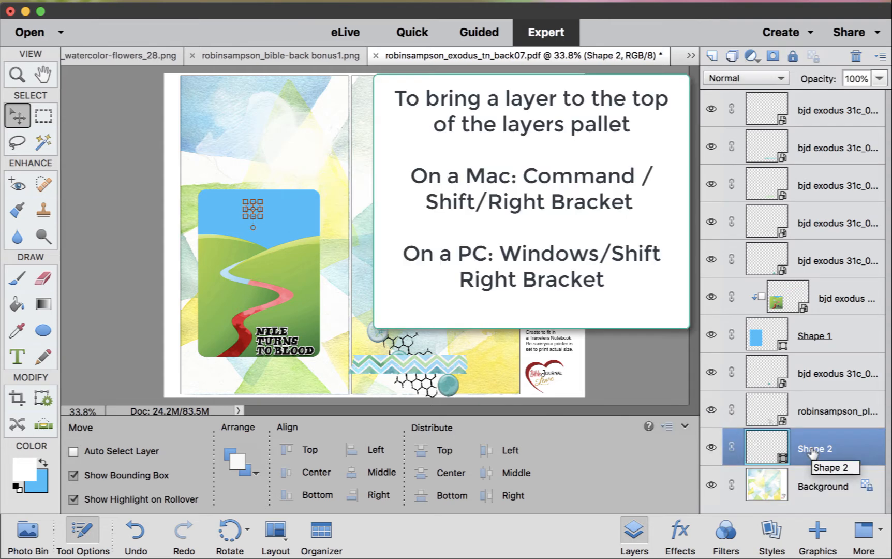
pyautogui.press('super+shift+bracketright')
pyautogui.click(365, 161)
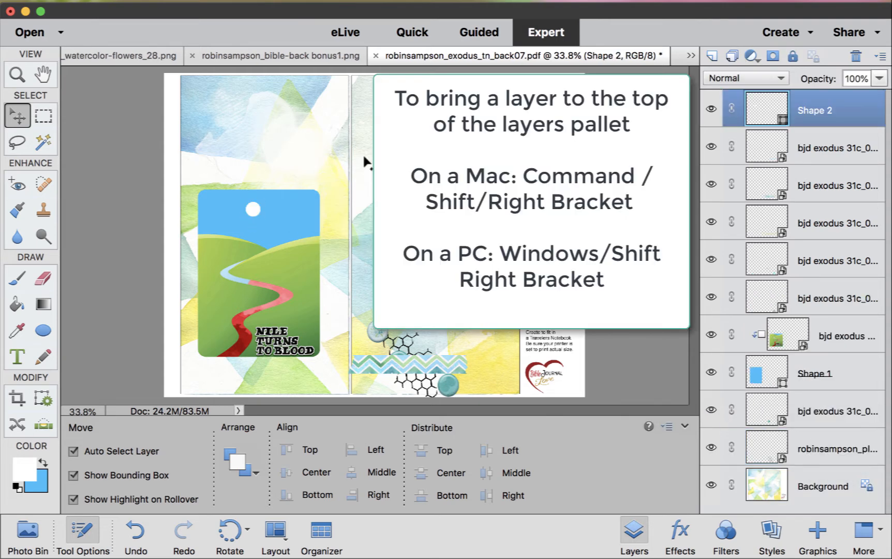
# Step: Move the white circle to the tag's top center as a punched hole and deselect it
pyautogui.click(255, 211)
pyautogui.moveTo(256, 211)
pyautogui.mouseDown()
pyautogui.moveTo(258, 201)
pyautogui.moveTo(258, 211)
pyautogui.mouseUp()
pyautogui.click(279, 144)
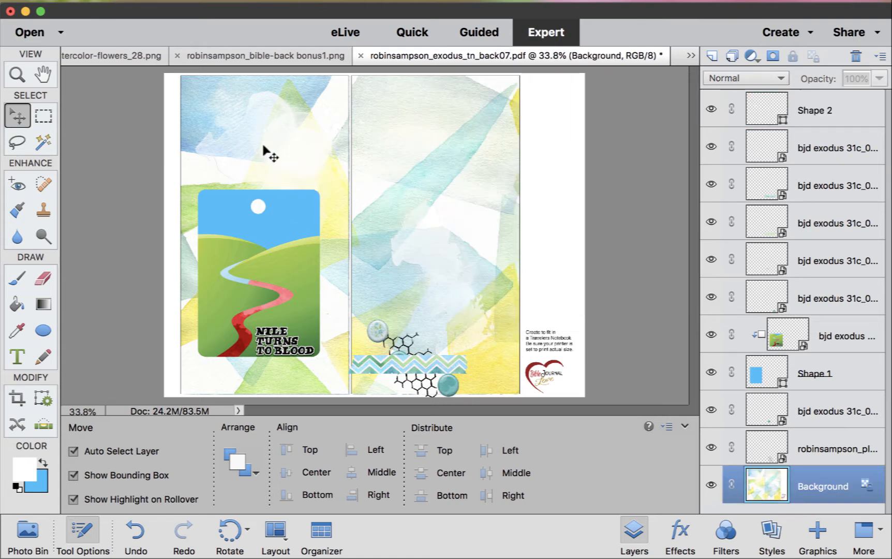
# Step: Move the Shape 2 circle layer down the stack to directly above the clipped Nile clipart layer
pyautogui.moveTo(260, 149); pyautogui.dragTo(254, 224)
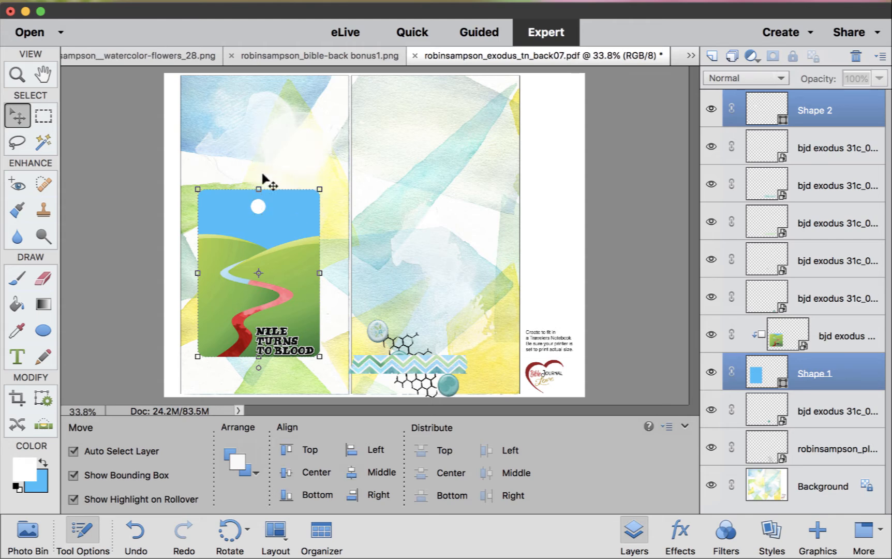
pyautogui.moveTo(279, 127); pyautogui.dragTo(269, 309)
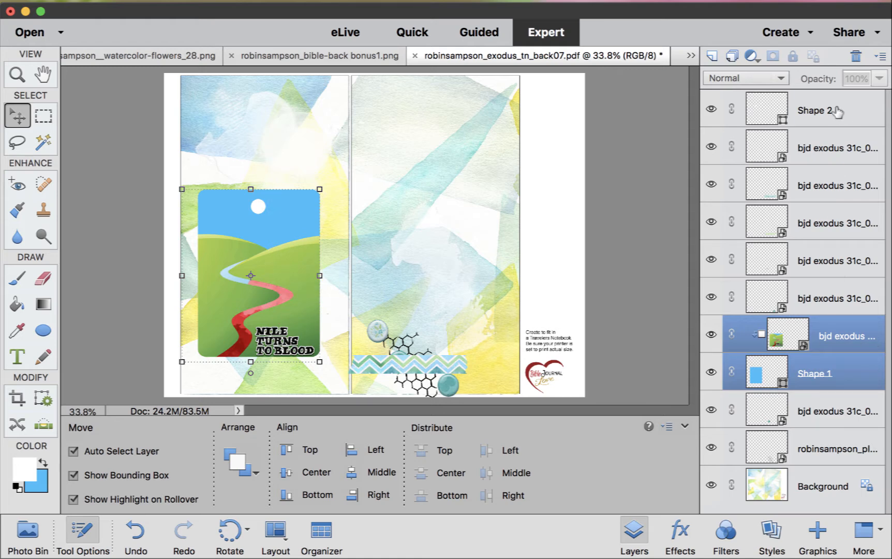
pyautogui.moveTo(832, 113); pyautogui.dragTo(814, 324)
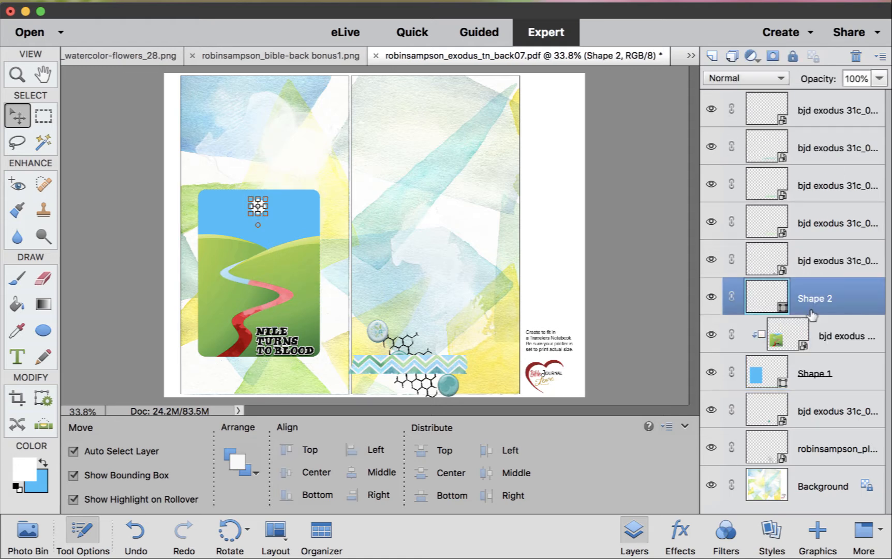
# Step: Align the horizontal centers of the circle, clipart and blue rectangle, and shift the clipart left and slightly up inside the tag
pyautogui.keyDown('shift'); pyautogui.click(847, 343); pyautogui.keyUp('shift')
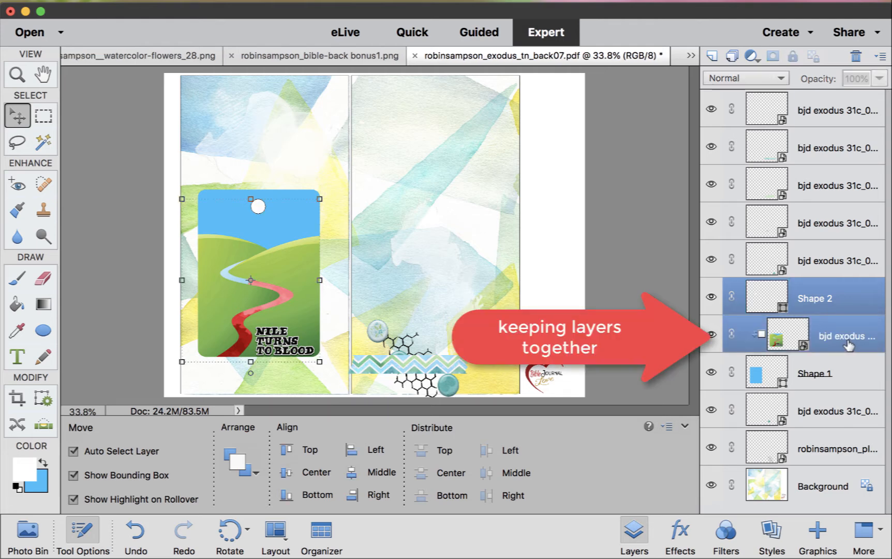
pyautogui.keyDown('shift'); pyautogui.click(830, 373); pyautogui.keyUp('shift')
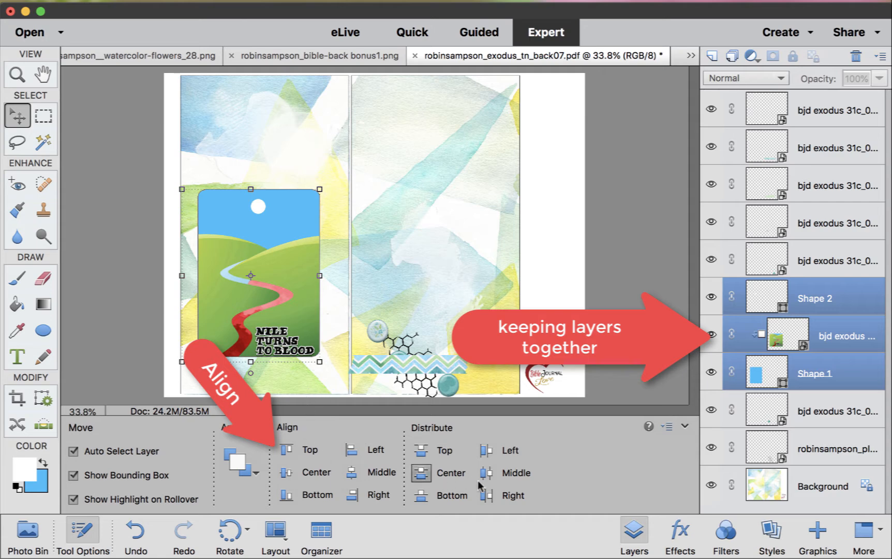
pyautogui.click(353, 474)
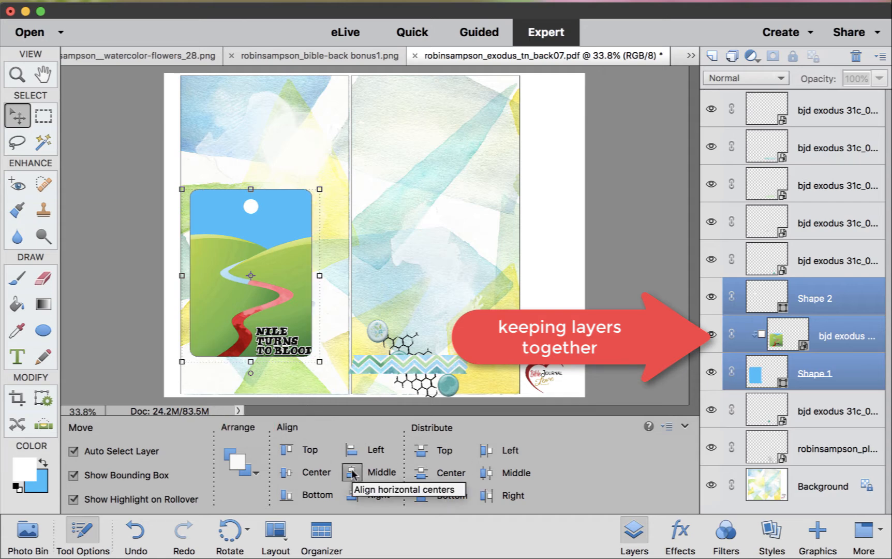
pyautogui.click(392, 222)
pyautogui.moveTo(275, 264)
pyautogui.mouseDown()
pyautogui.moveTo(261, 271)
pyautogui.moveTo(260, 263)
pyautogui.mouseUp()
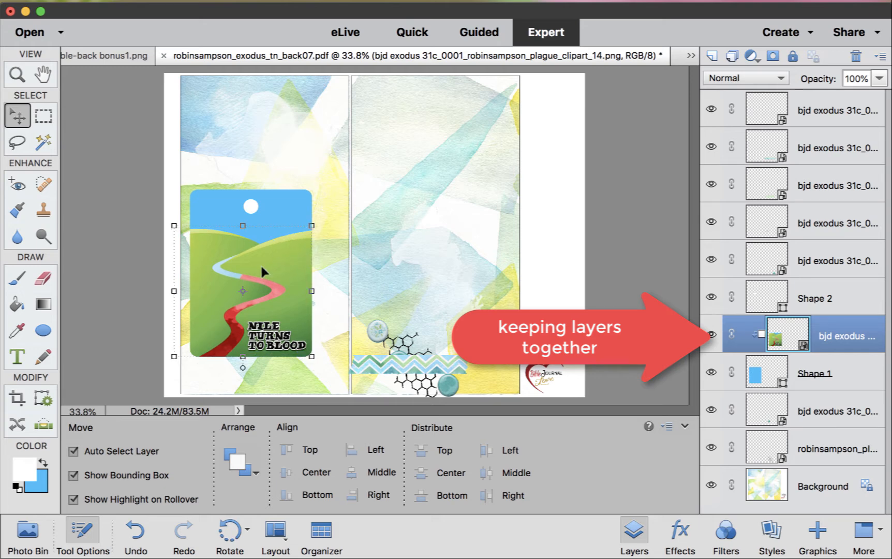
# Step: Put the circle, clipart and blue rectangle layers into three nested groups and collapse the outer group
pyautogui.click(841, 304)
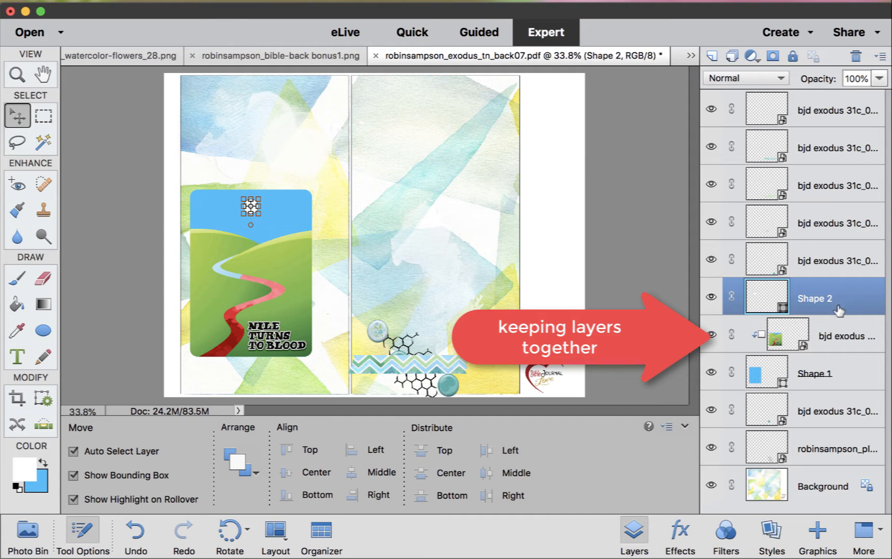
pyautogui.keyDown('shift'); pyautogui.click(837, 338); pyautogui.keyUp('shift')
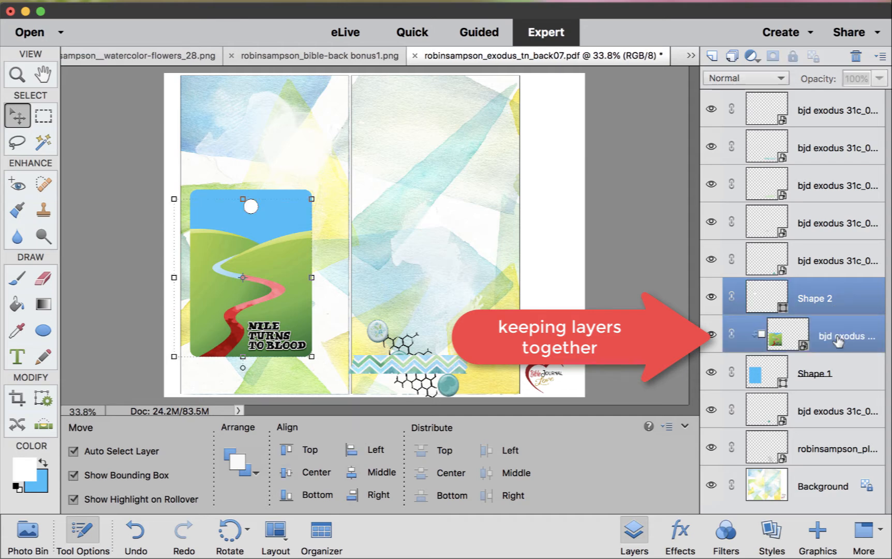
pyautogui.keyDown('shift'); pyautogui.click(821, 382); pyautogui.keyUp('shift')
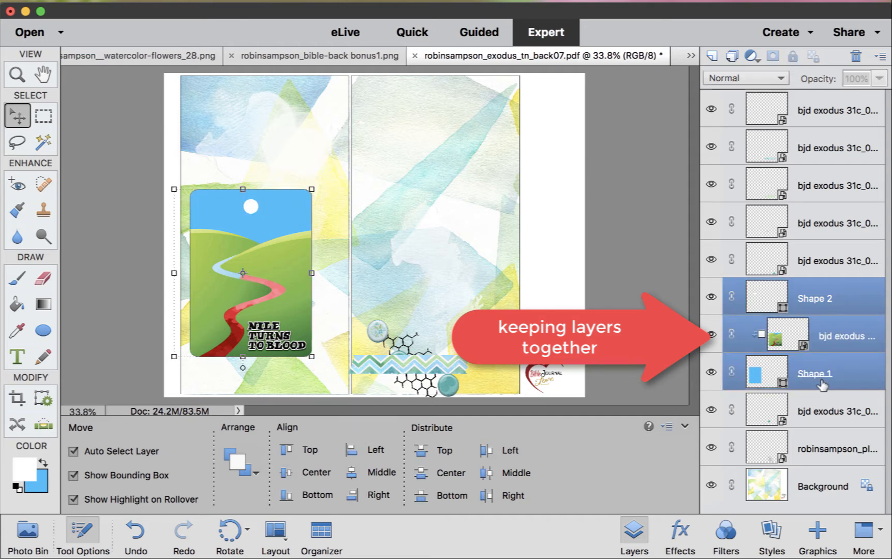
pyautogui.press('super+g')
pyautogui.press('super+g')
pyautogui.press('super+g')
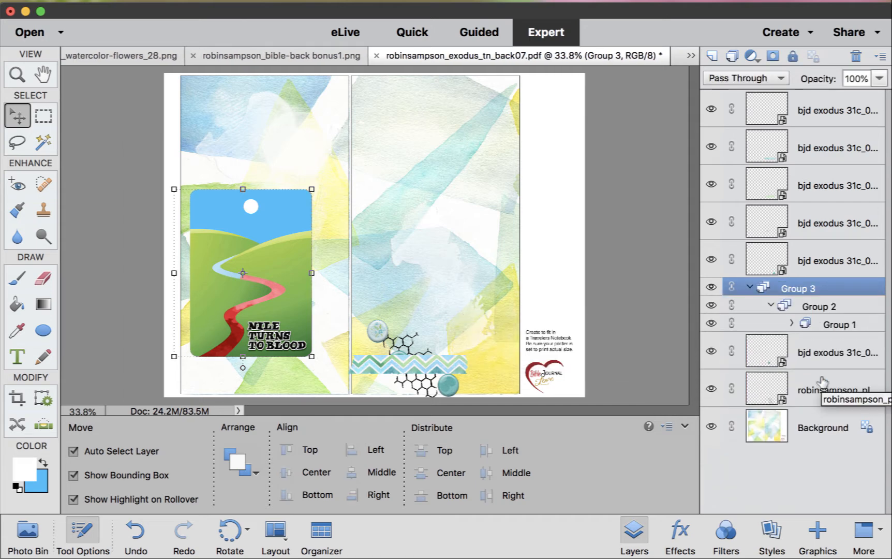
pyautogui.click(748, 288)
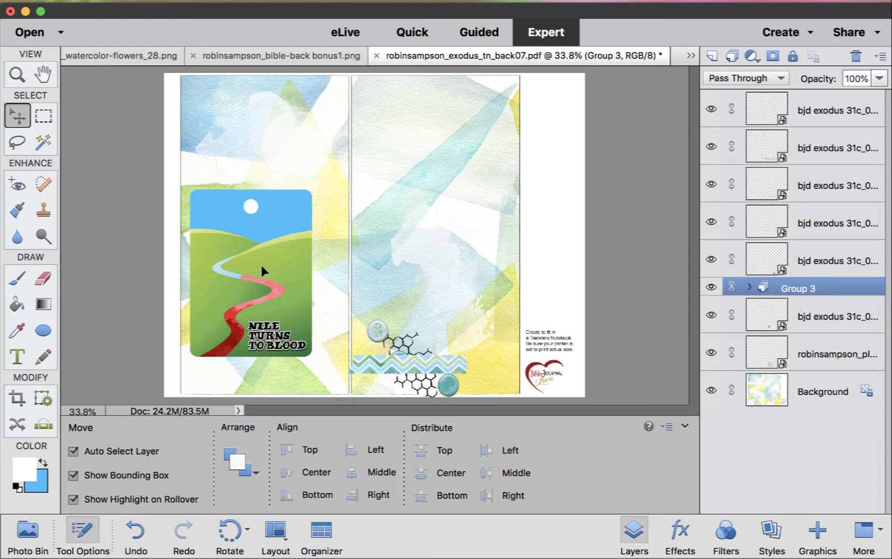
# Step: Move the grouped tag higher on the left page and place the upper round button near the middle of the right page
pyautogui.moveTo(250, 225); pyautogui.dragTo(282, 234)
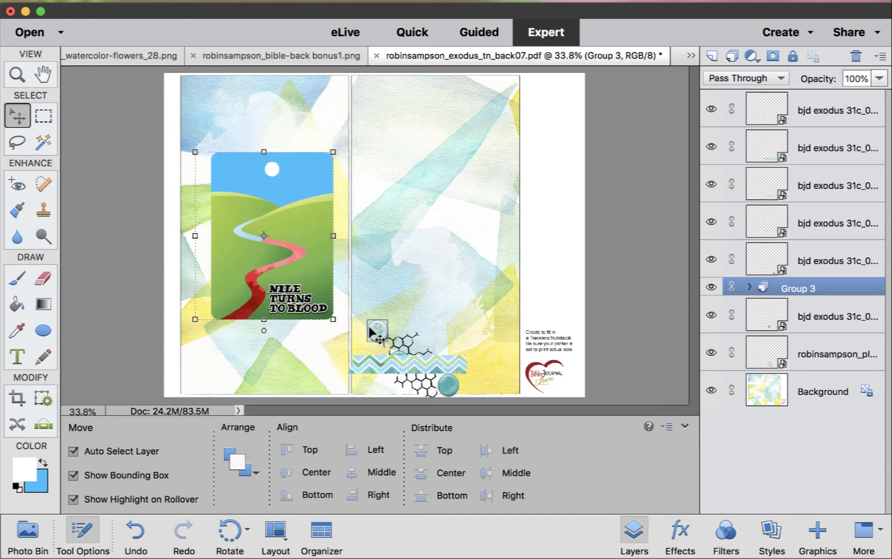
pyautogui.moveTo(370, 330); pyautogui.dragTo(280, 164)
pyautogui.click(310, 226)
pyautogui.click(293, 247)
pyautogui.moveTo(303, 199); pyautogui.dragTo(414, 248)
pyautogui.click(425, 278)
# Step: Move the blue-green chevron washi tape across the tag's top edge and set its opacity to 82%
pyautogui.moveTo(435, 373); pyautogui.dragTo(280, 145)
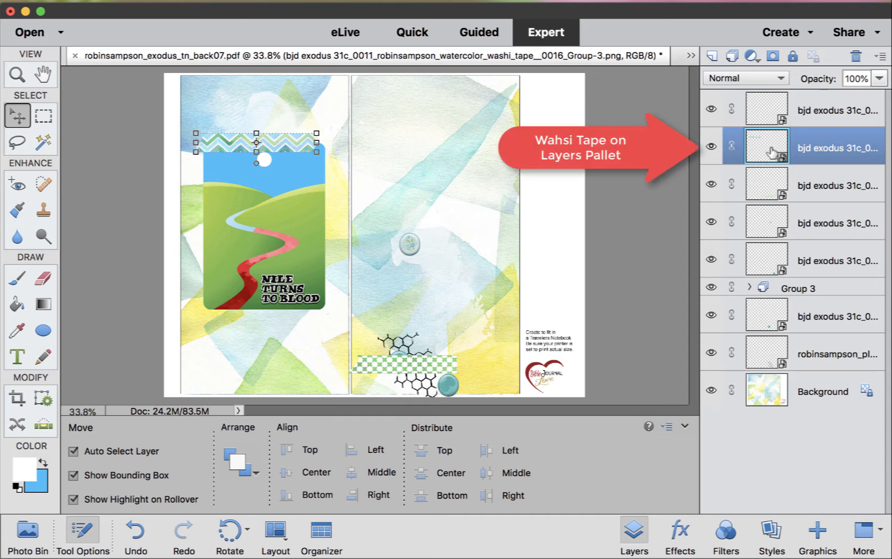
pyautogui.click(879, 78)
pyautogui.moveTo(880, 95); pyautogui.dragTo(869, 96)
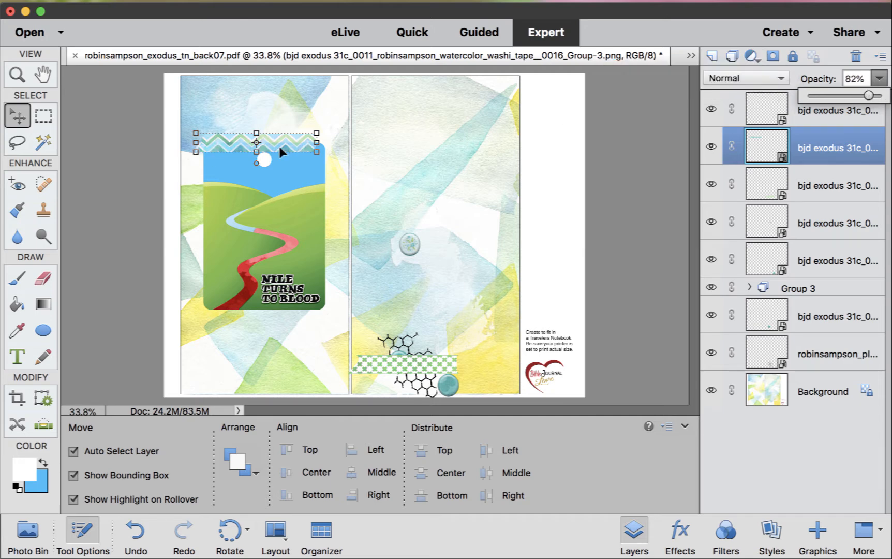
# Step: Rename the group holding the river clipart tag as Nile Tag
pyautogui.click(310, 249)
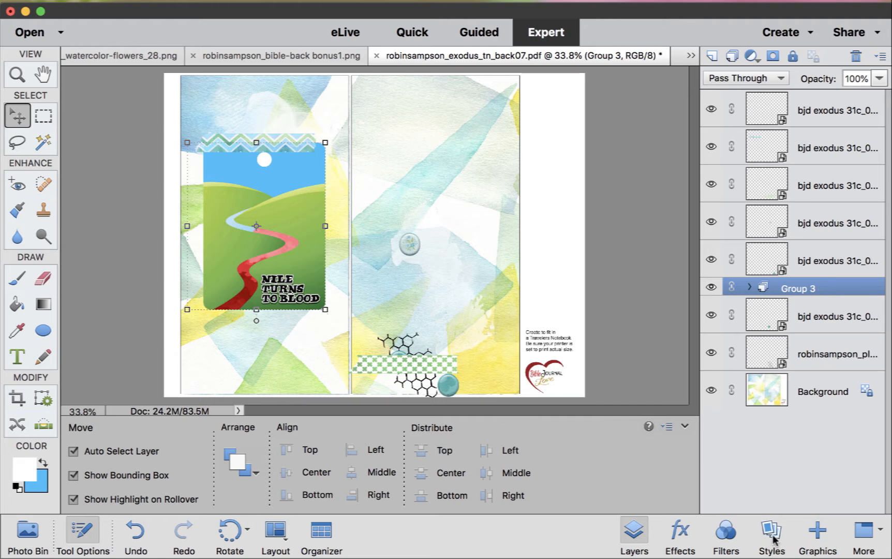
pyautogui.rightClick(805, 293)
pyautogui.click(849, 296)
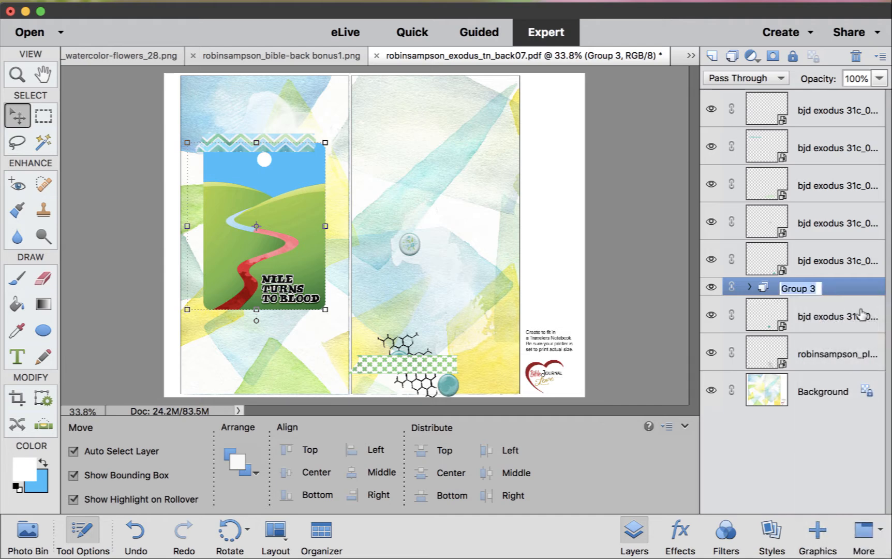
pyautogui.write('Nile Ta')
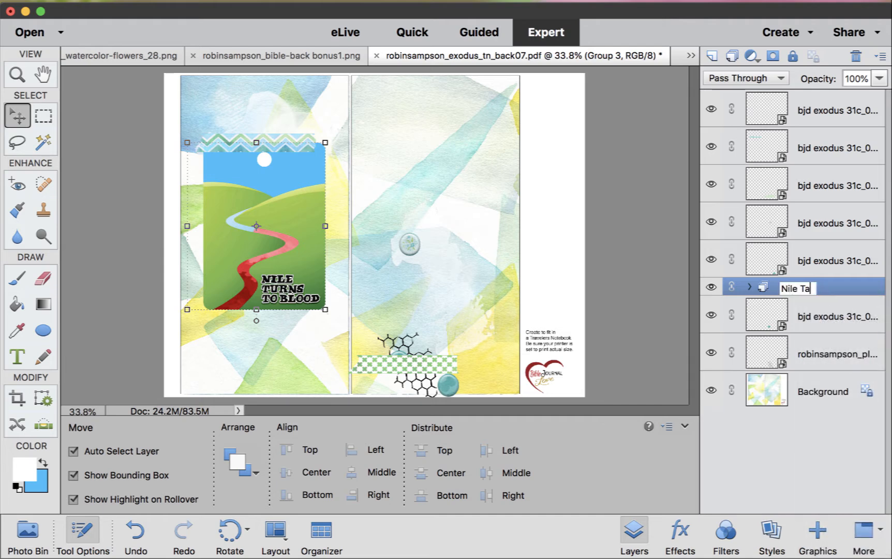
pyautogui.write('g')
pyautogui.press('Return')
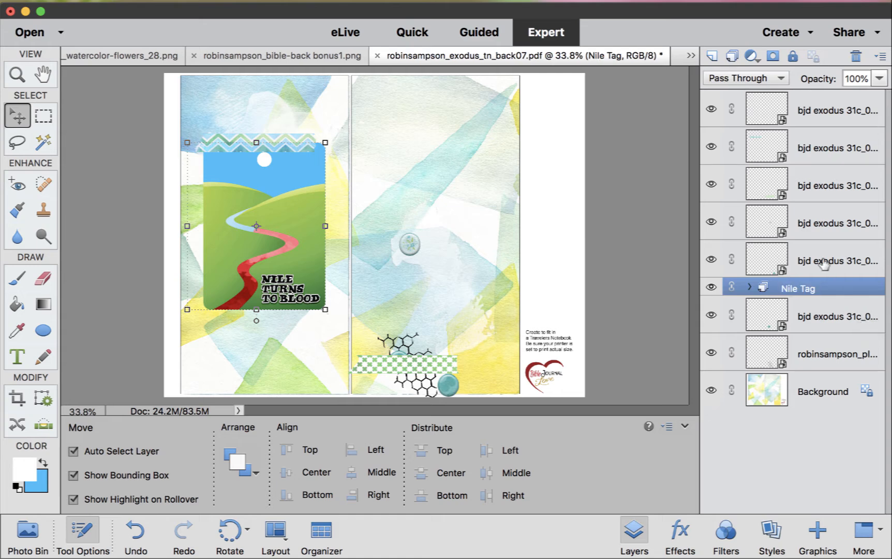
# Step: Try several drop shadow styles on the Nile Tag group and settle on Low, leaving the group deselected
pyautogui.click(773, 533)
pyautogui.click(773, 57)
pyautogui.click(773, 57)
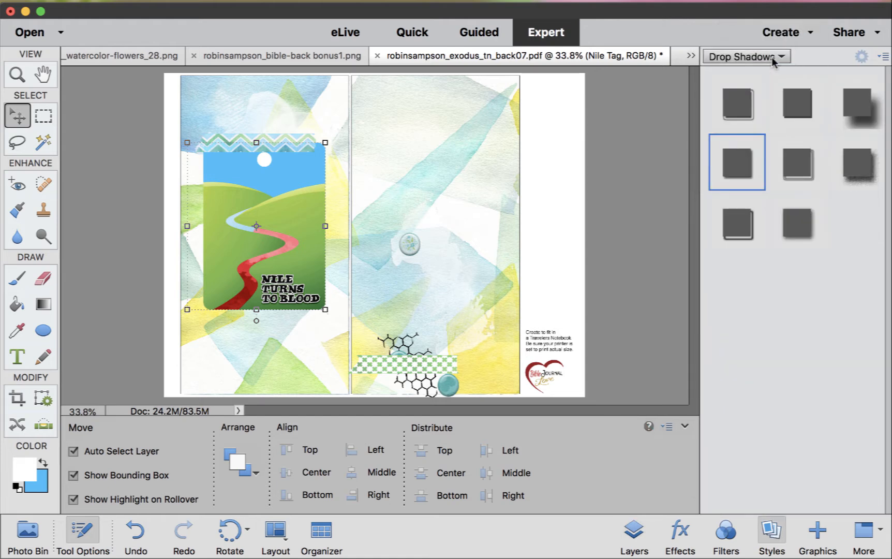
pyautogui.click(737, 163)
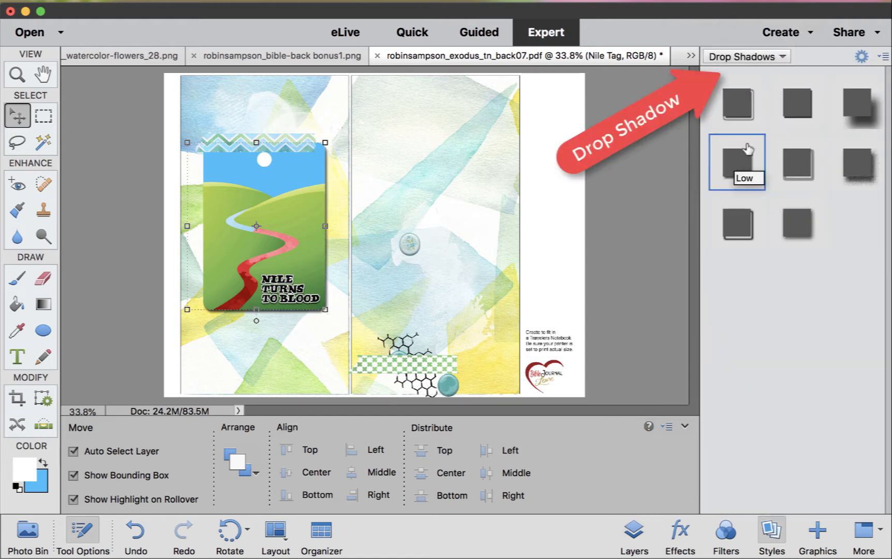
pyautogui.click(804, 102)
pyautogui.click(801, 155)
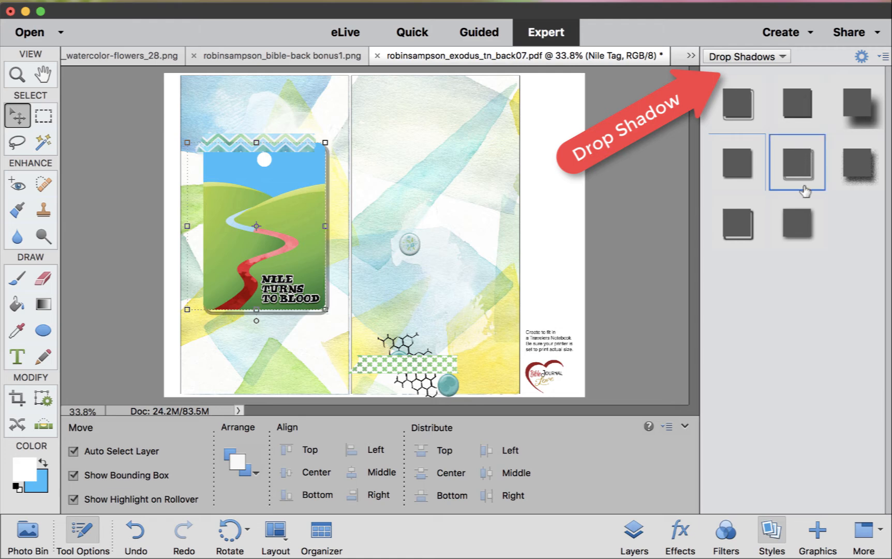
pyautogui.click(801, 227)
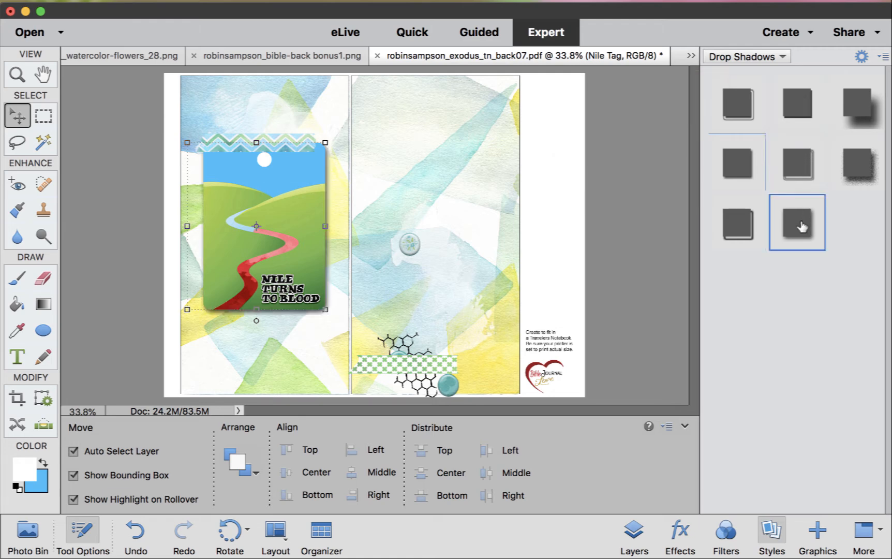
pyautogui.click(745, 163)
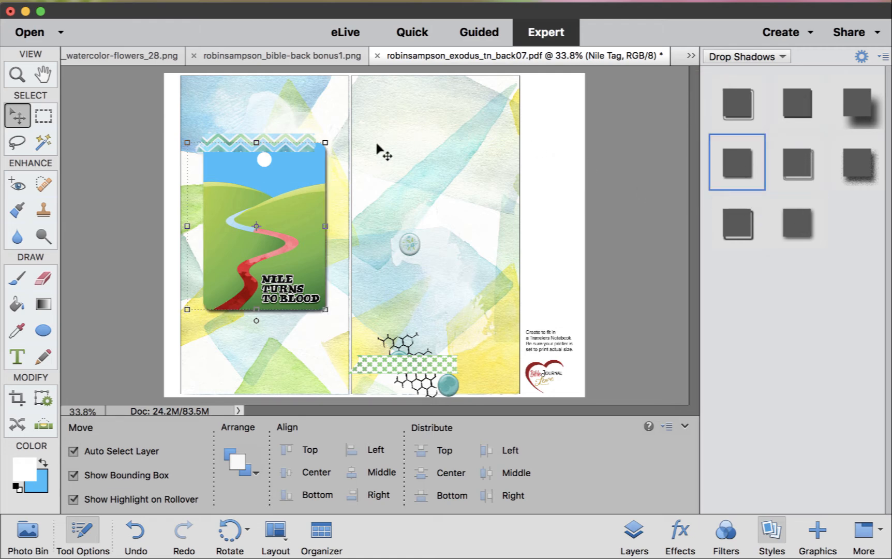
pyautogui.click(381, 152)
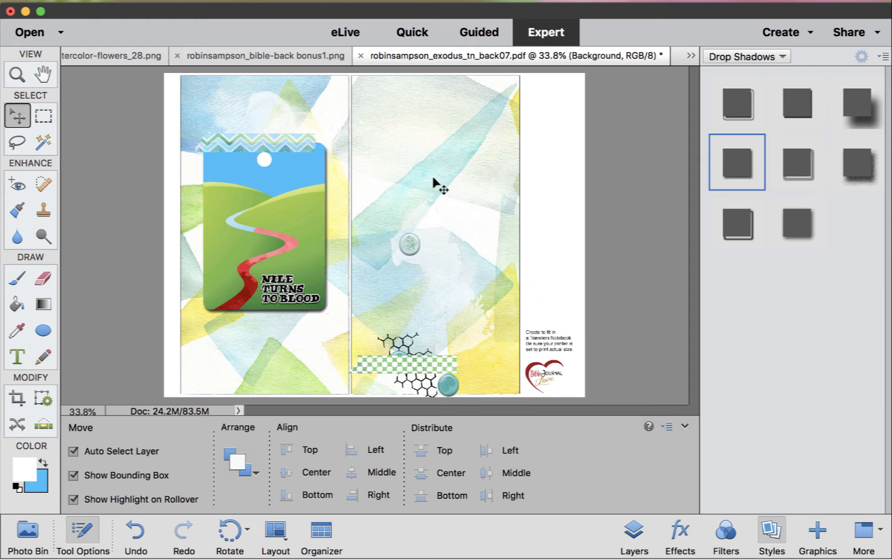
# Step: Place the three round buttons in a row below the tag and move the green washi tape to the right page's middle
pyautogui.moveTo(409, 244); pyautogui.dragTo(213, 361)
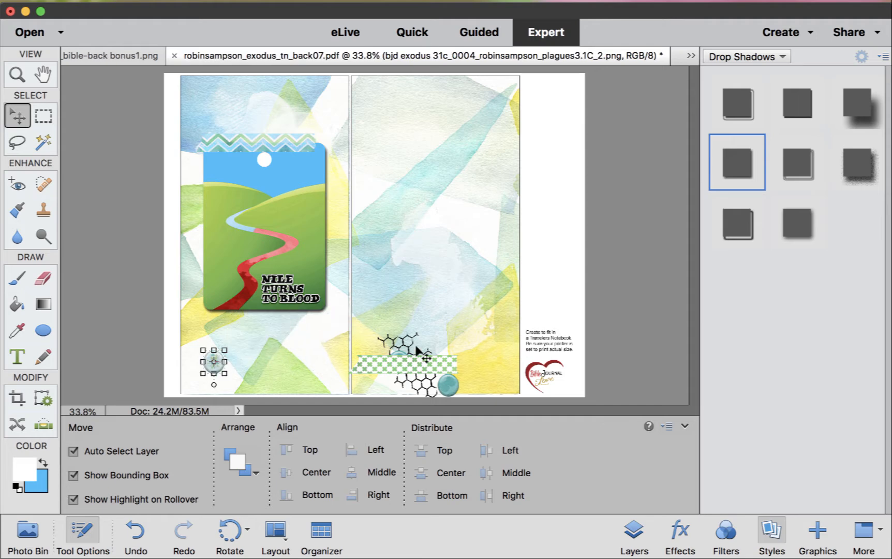
pyautogui.moveTo(446, 383); pyautogui.dragTo(257, 366)
pyautogui.moveTo(401, 362); pyautogui.dragTo(442, 243)
pyautogui.moveTo(399, 364); pyautogui.dragTo(256, 366)
pyautogui.moveTo(199, 339); pyautogui.dragTo(221, 369)
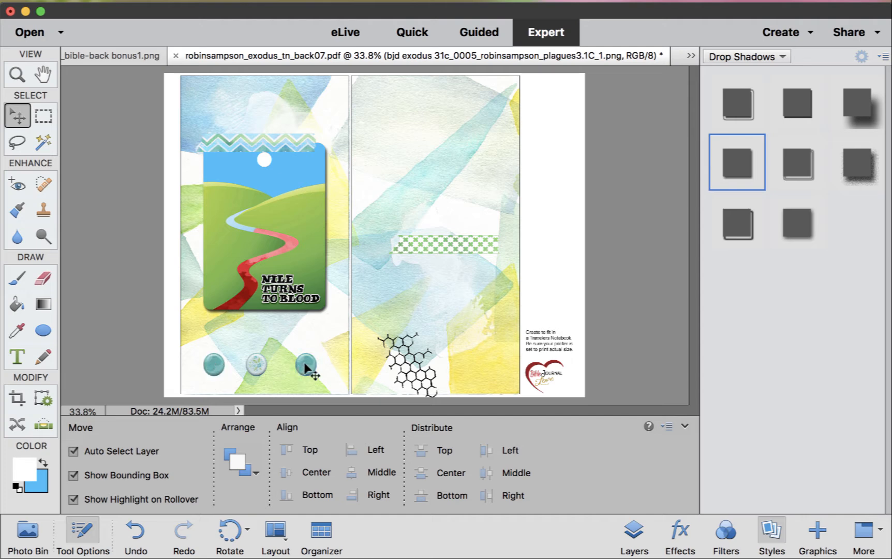
# Step: Distribute the three round buttons evenly by their middles and combine them into a group named Brads
pyautogui.moveTo(307, 365); pyautogui.dragTo(199, 361)
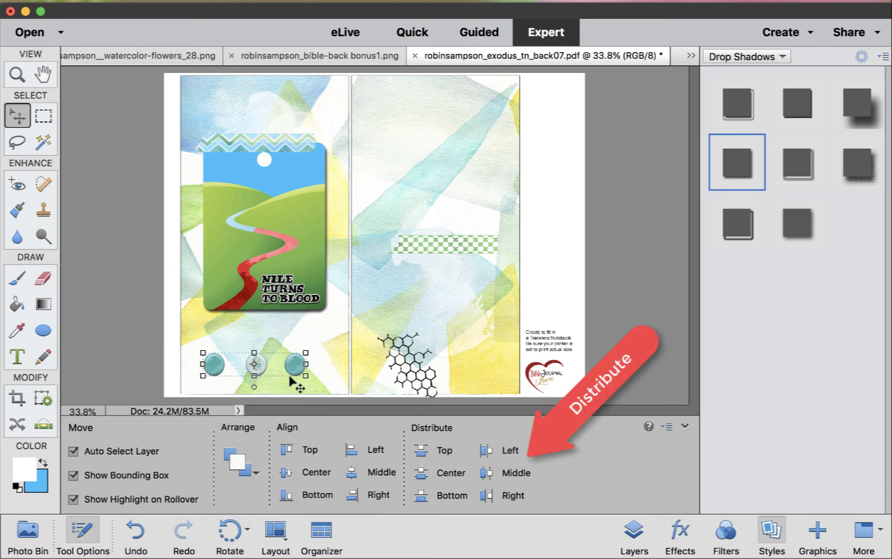
pyautogui.click(487, 476)
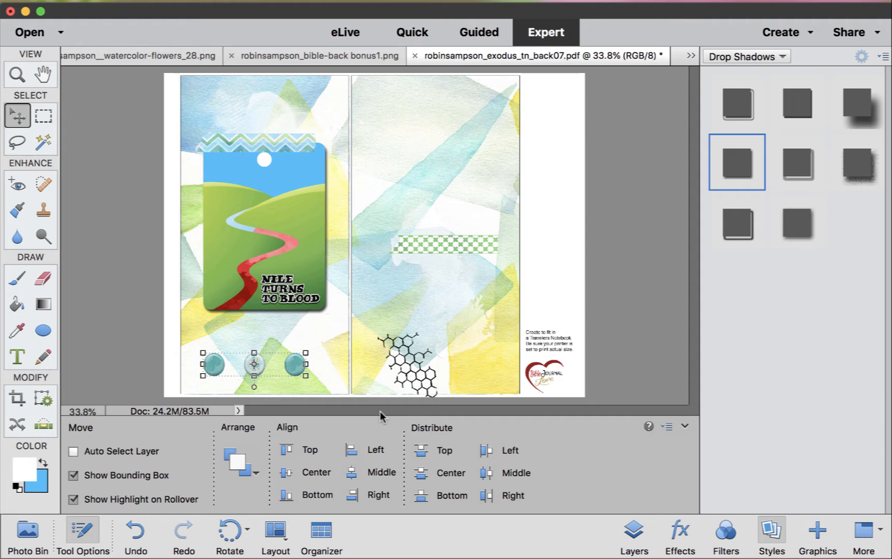
pyautogui.press('super+g')
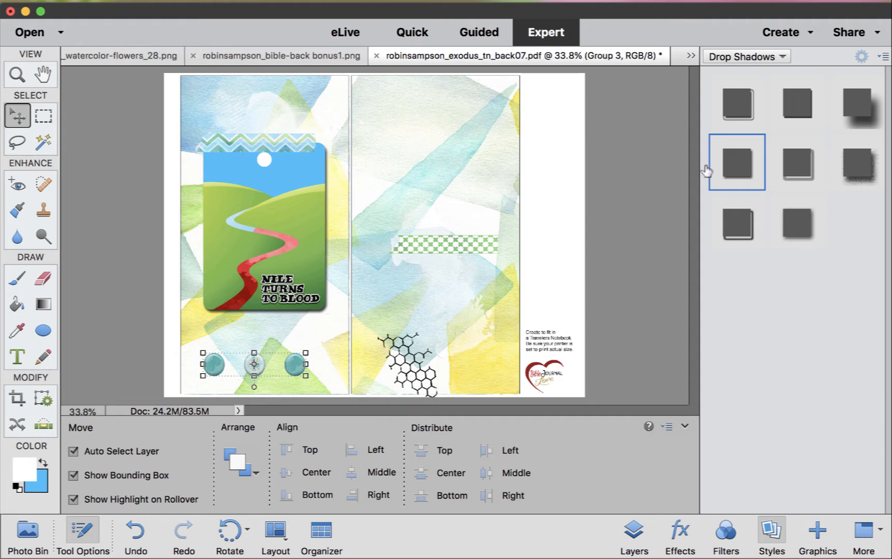
pyautogui.click(630, 533)
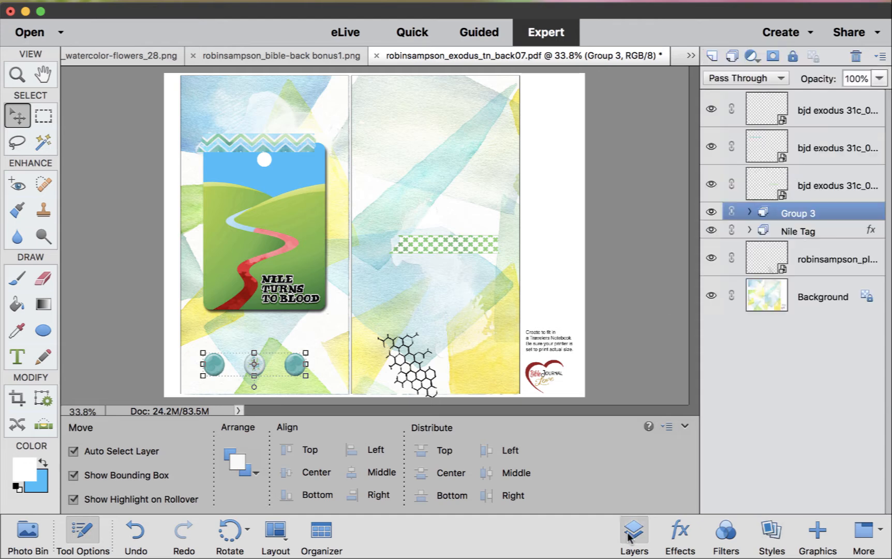
pyautogui.rightClick(798, 219)
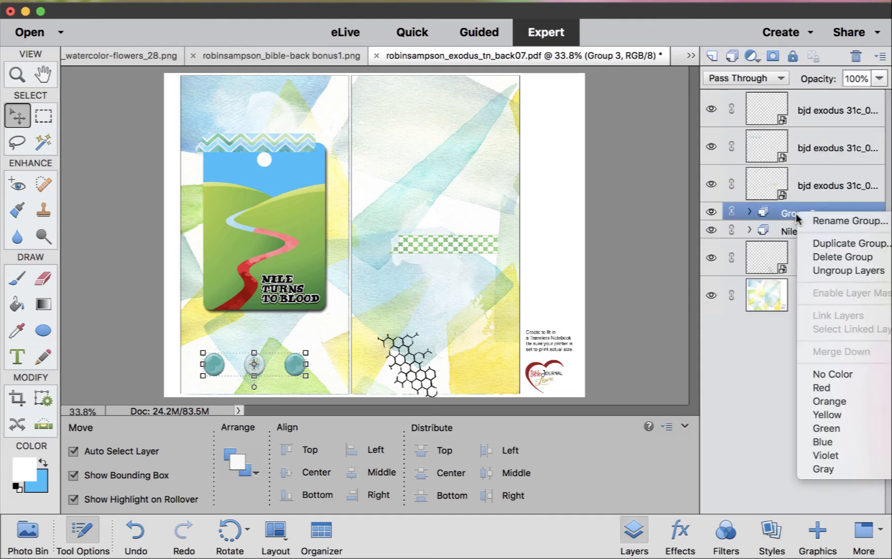
pyautogui.click(810, 221)
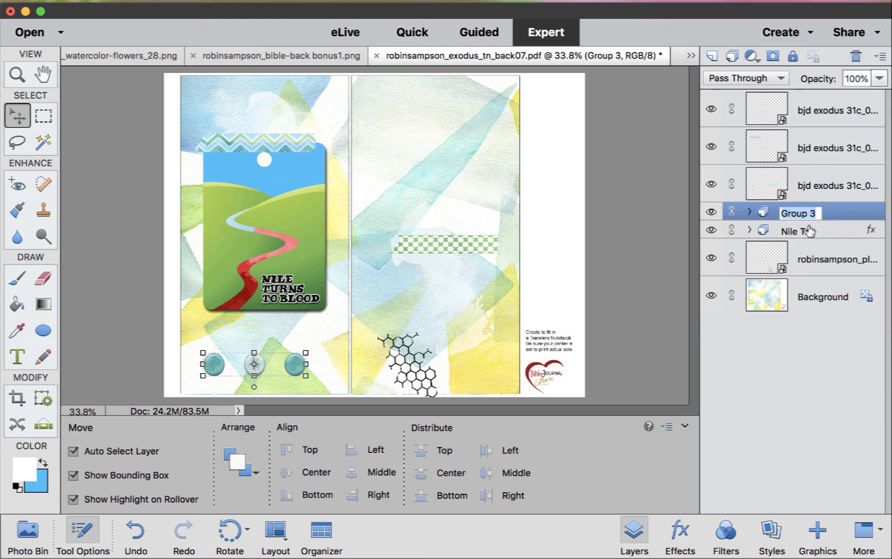
pyautogui.write('Brads')
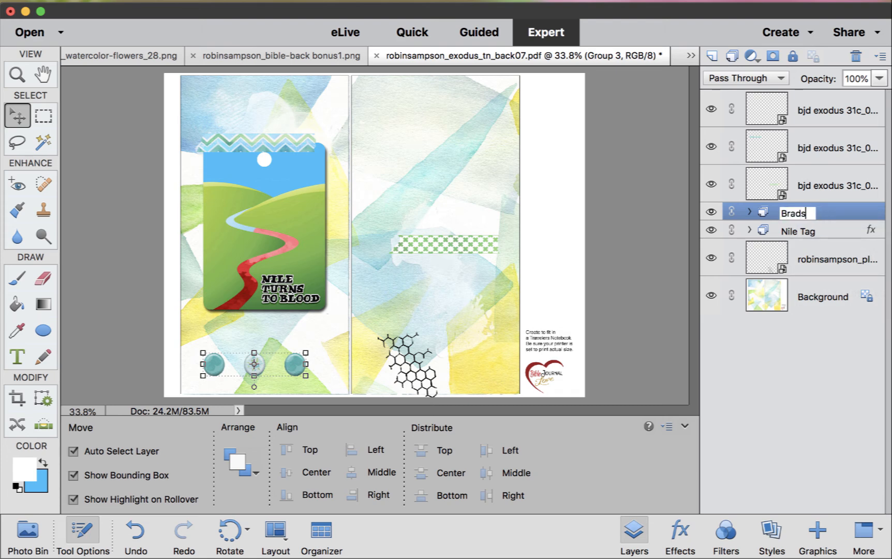
pyautogui.press('Return')
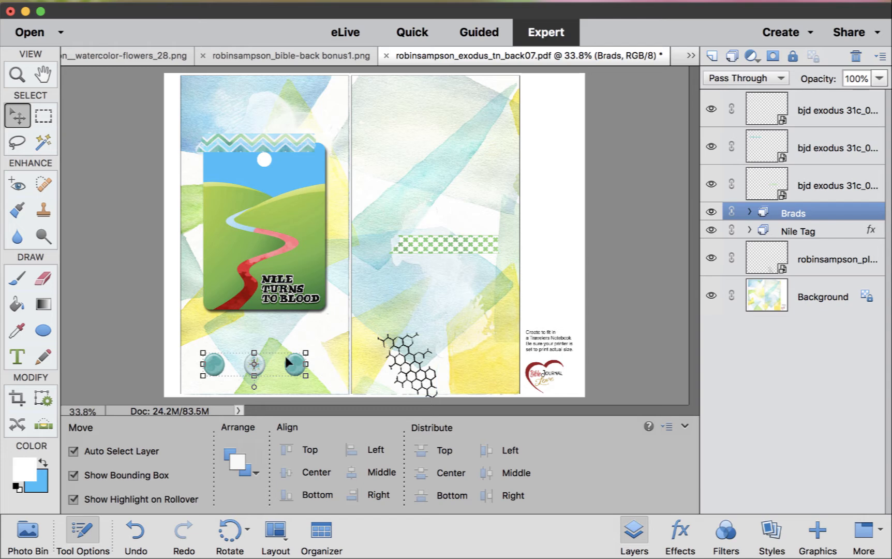
# Step: Shift the Brads group slightly right to center it under the tag and apply the Low drop shadow style
pyautogui.moveTo(289, 362)
pyautogui.mouseDown()
pyautogui.moveTo(304, 361)
pyautogui.moveTo(304, 371)
pyautogui.mouseUp()
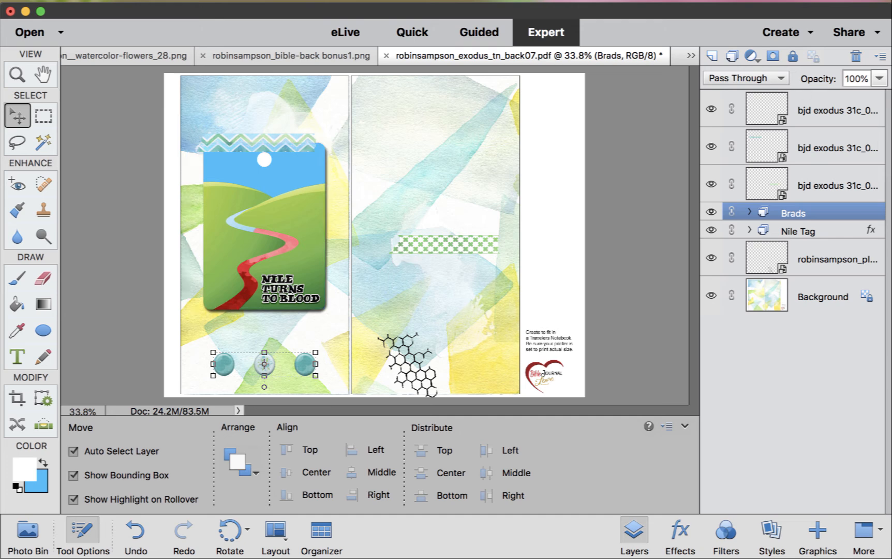
pyautogui.click(771, 533)
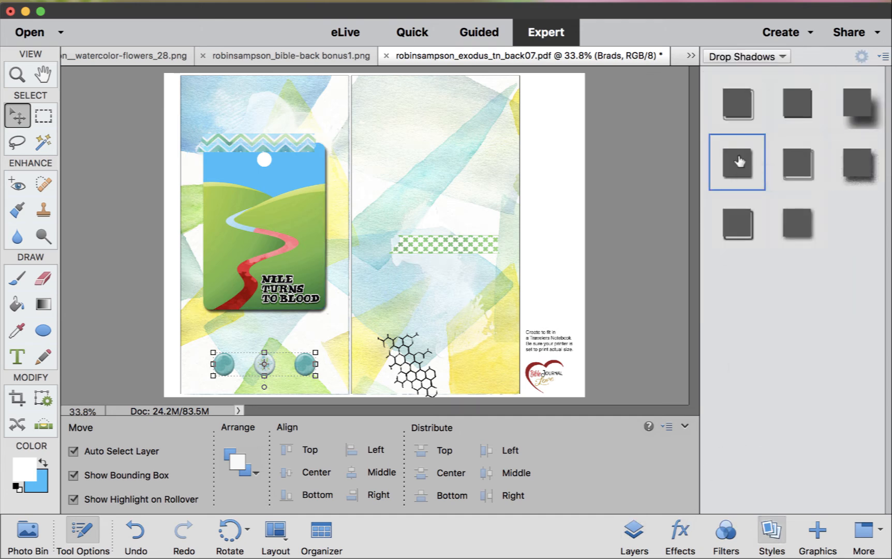
pyautogui.click(740, 162)
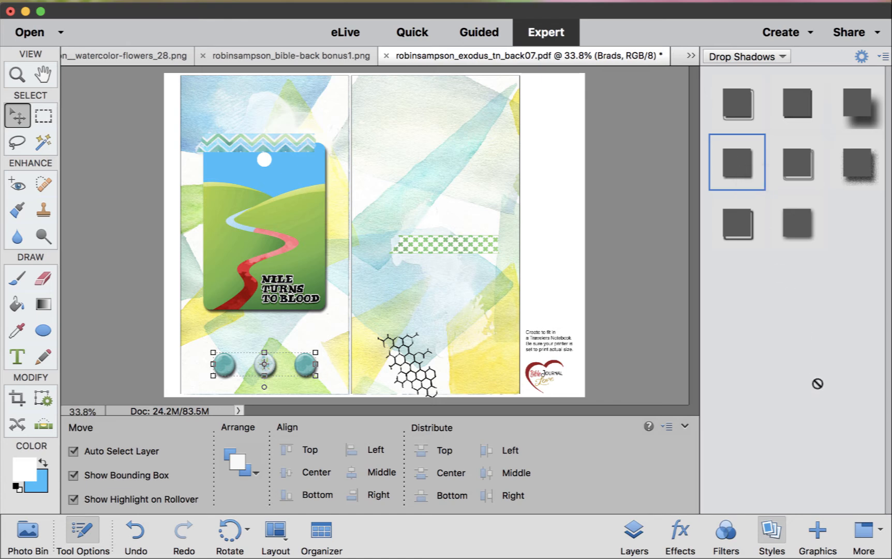
pyautogui.click(415, 157)
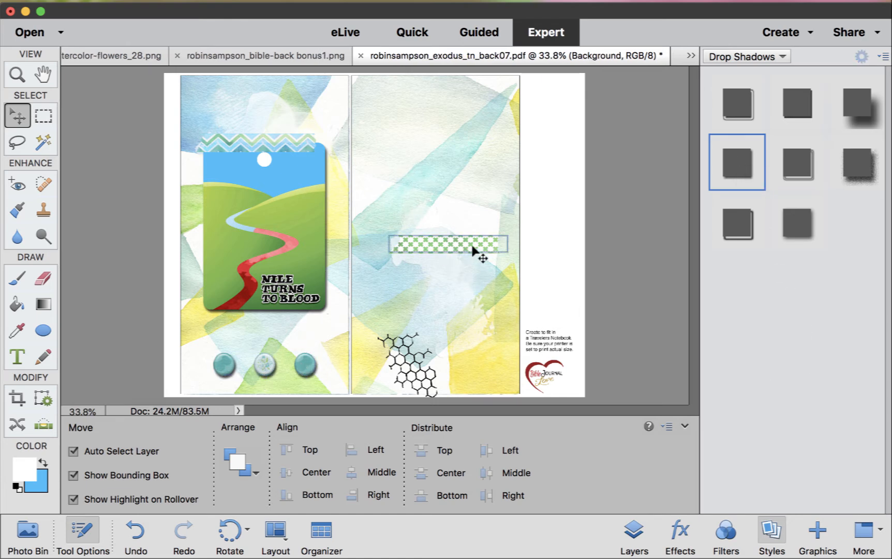
# Step: Move the green washi tape onto the row of brads, enlarge it, and send it behind them
pyautogui.moveTo(470, 253); pyautogui.dragTo(327, 353)
pyautogui.click(306, 362)
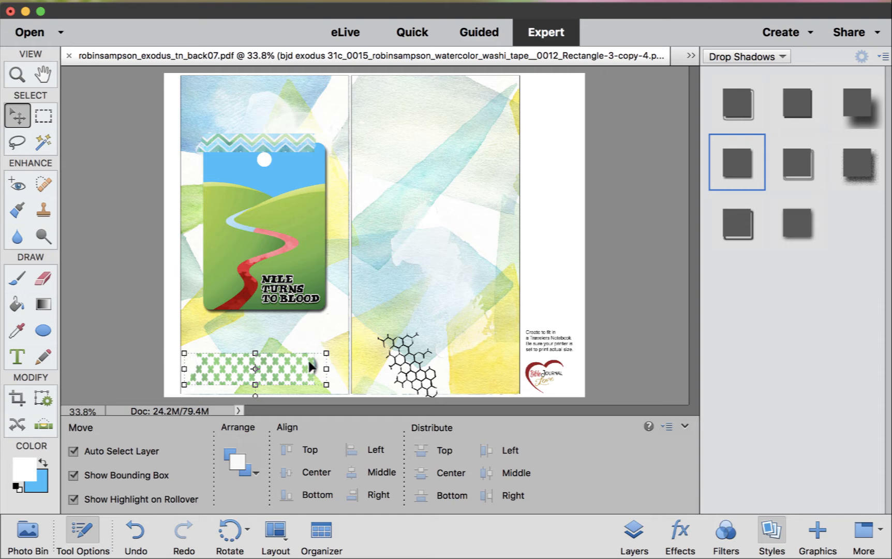
pyautogui.press('super+bracketleft')
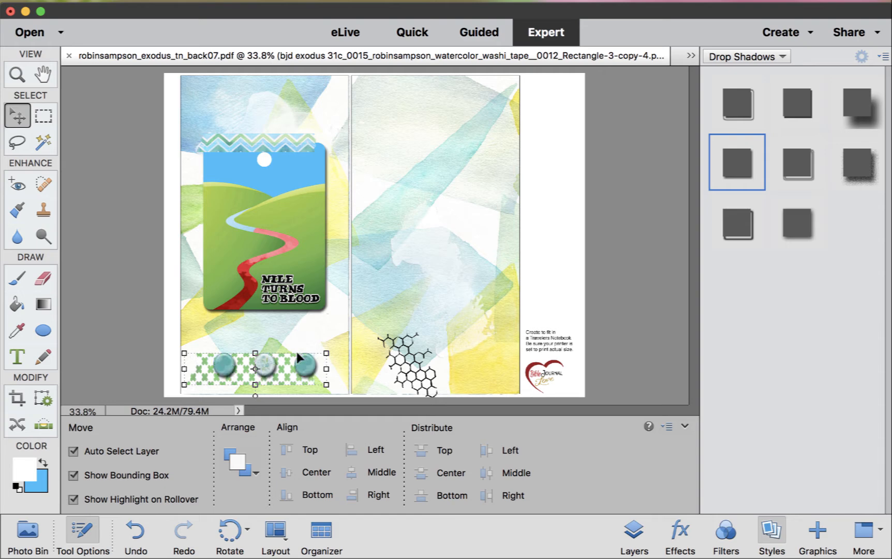
# Step: Raise the green washi tape layer above the Brads group and the chevron tape layer, and shift the tape right
pyautogui.click(637, 533)
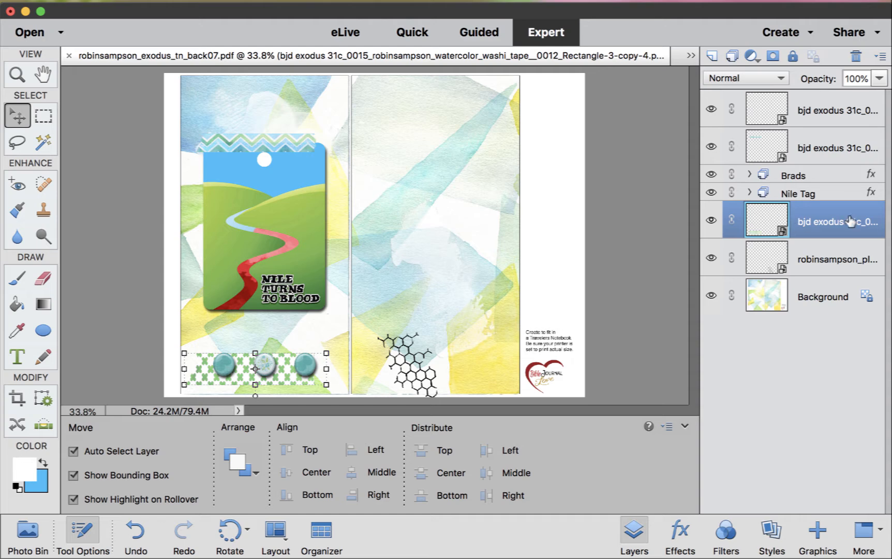
pyautogui.moveTo(856, 225); pyautogui.dragTo(828, 137)
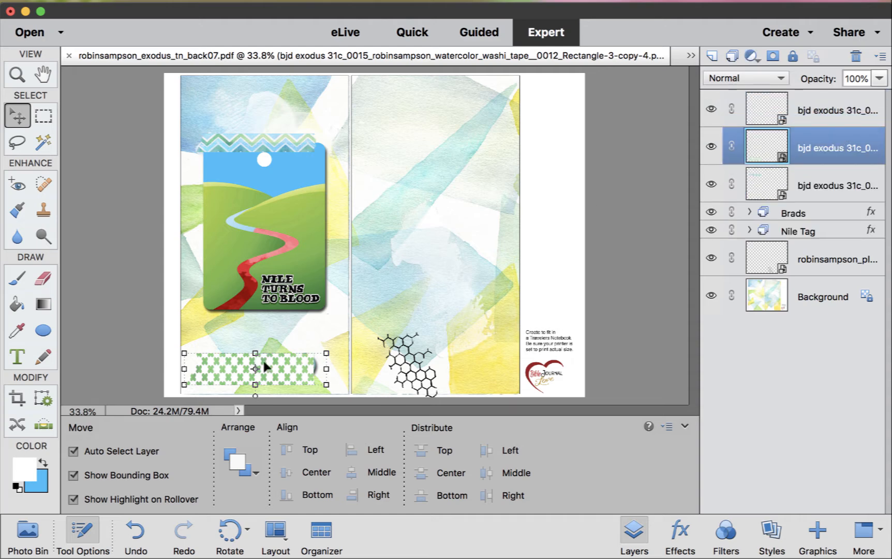
pyautogui.moveTo(265, 366); pyautogui.dragTo(297, 366)
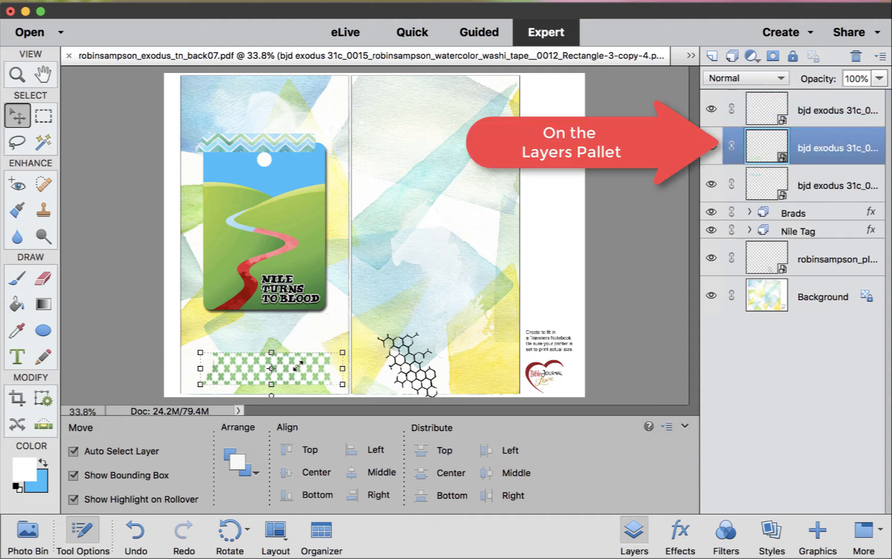
# Step: Send the green washi tape layer down two levels so it sits between the Brads and Nile Tag groups
pyautogui.moveTo(825, 146)
pyautogui.mouseDown()
pyautogui.moveTo(800, 247)
pyautogui.moveTo(818, 116)
pyautogui.moveTo(817, 143)
pyautogui.mouseUp()
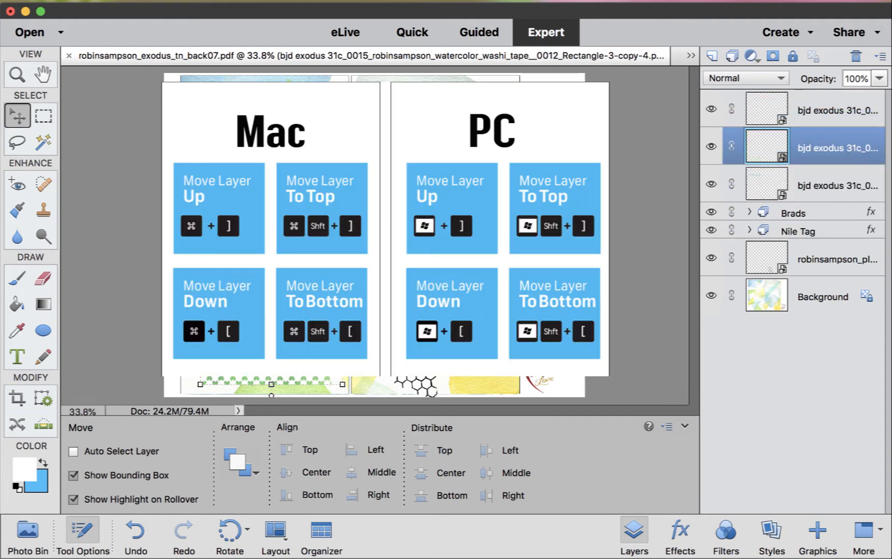
pyautogui.press('super+bracketleft')
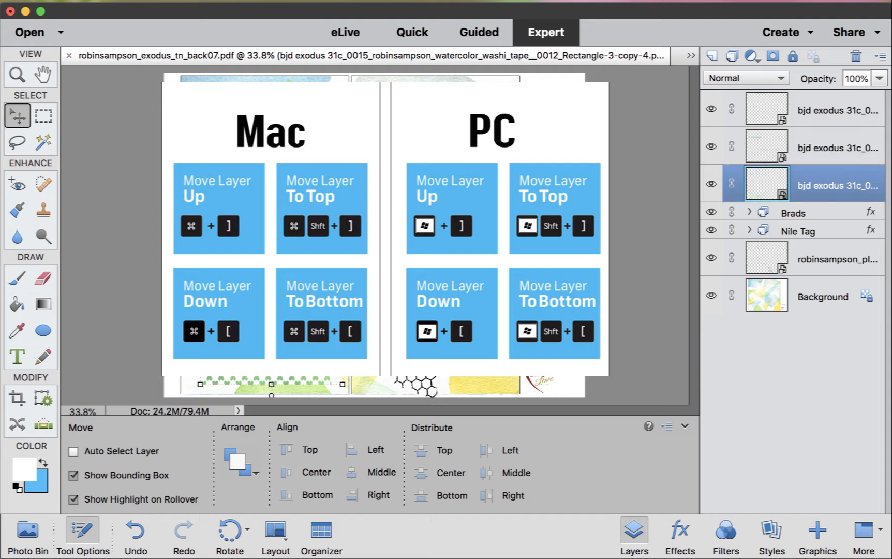
pyautogui.press('super+bracketleft')
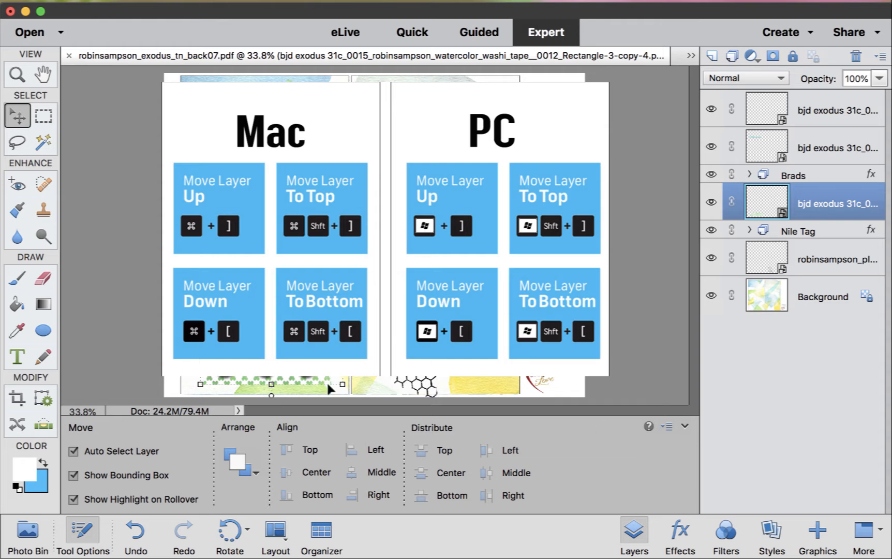
# Step: Scale the green washi tape to 83.97% width and 88.45% height, and position it slightly below and left of the brads
pyautogui.moveTo(342, 384); pyautogui.dragTo(320, 384)
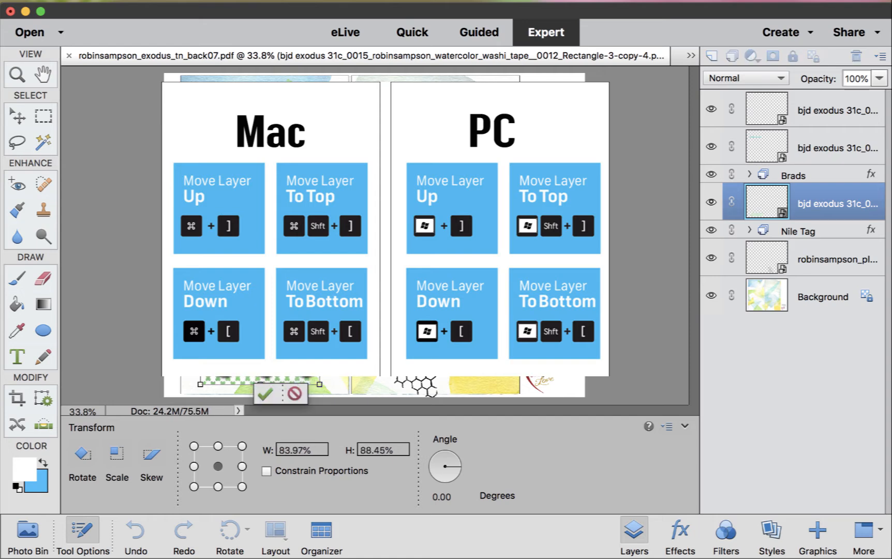
pyautogui.click(264, 392)
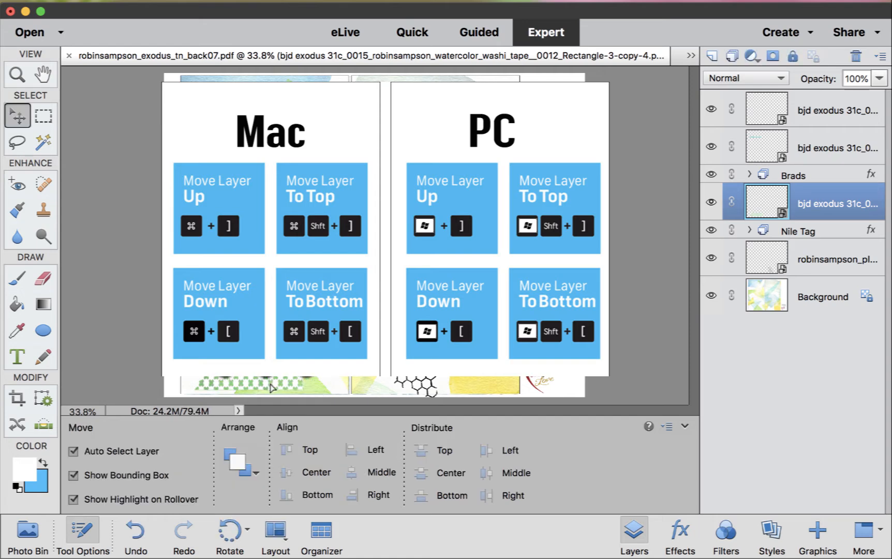
pyautogui.moveTo(267, 382); pyautogui.dragTo(264, 377)
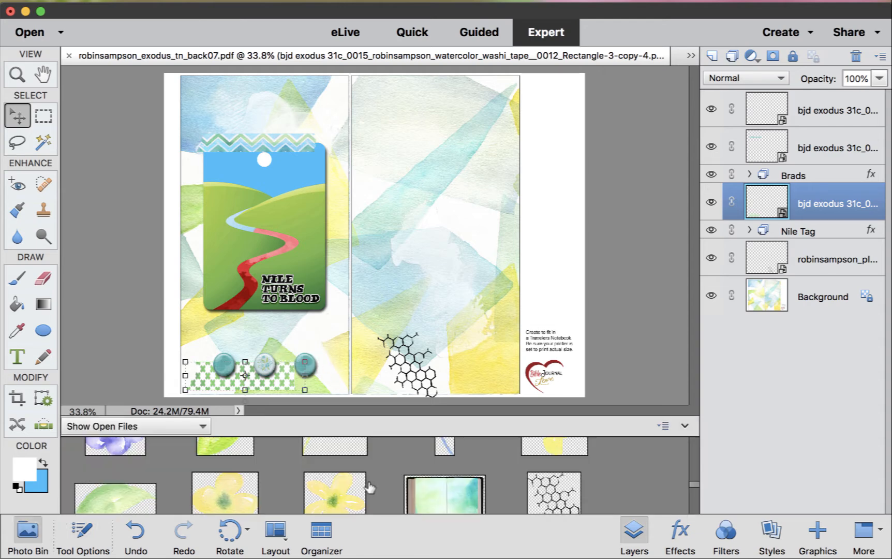
# Step: Add the green dotted washi tape, scale it to 110.84% width and 131.88% height, and place it along the bottom of the second page
pyautogui.scroll(5, 369, 484)
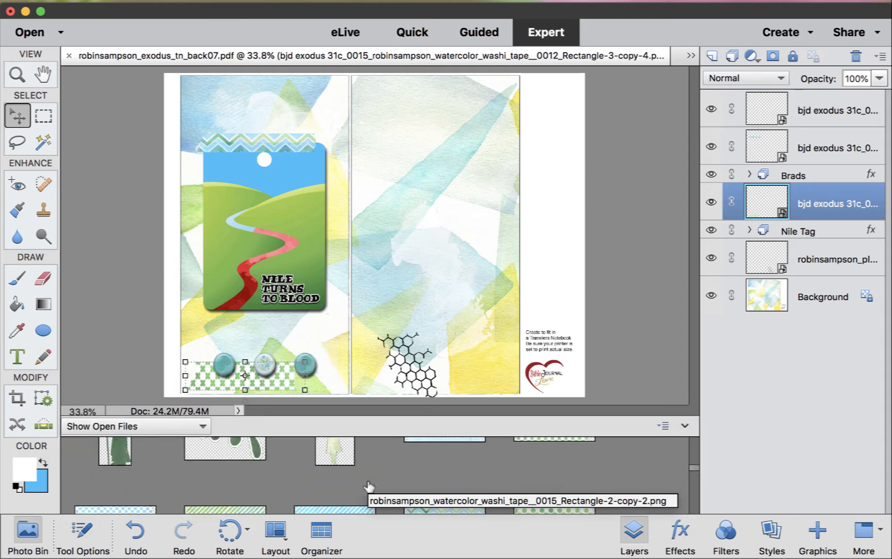
pyautogui.moveTo(580, 507); pyautogui.dragTo(290, 321)
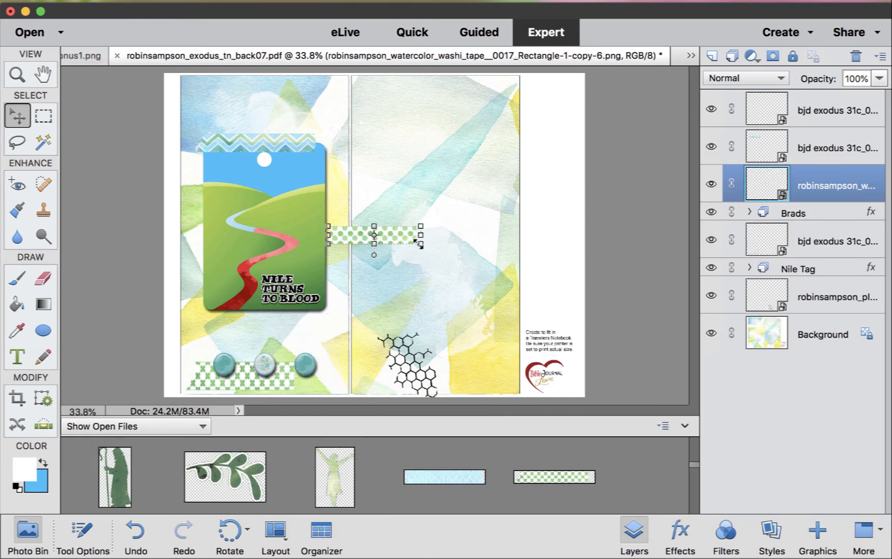
pyautogui.moveTo(416, 241); pyautogui.dragTo(425, 256)
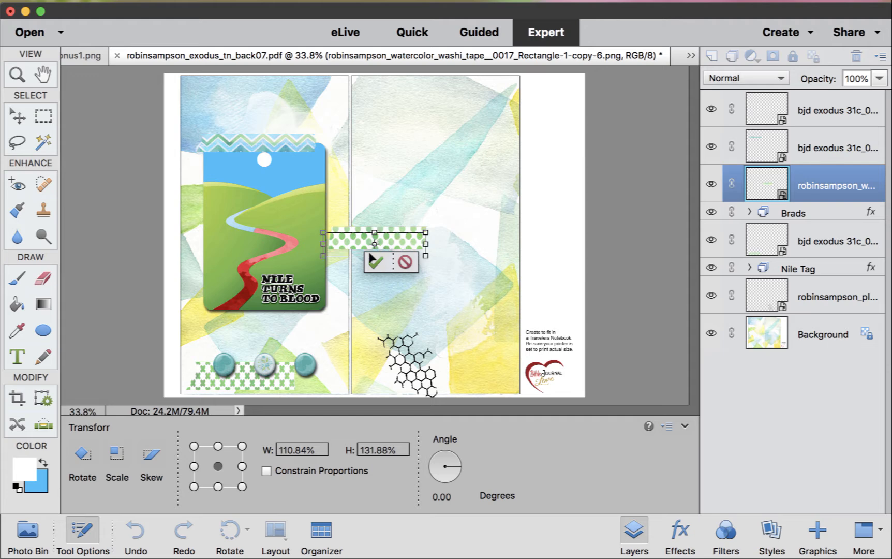
pyautogui.moveTo(371, 255); pyautogui.dragTo(441, 379)
pyautogui.press('Return')
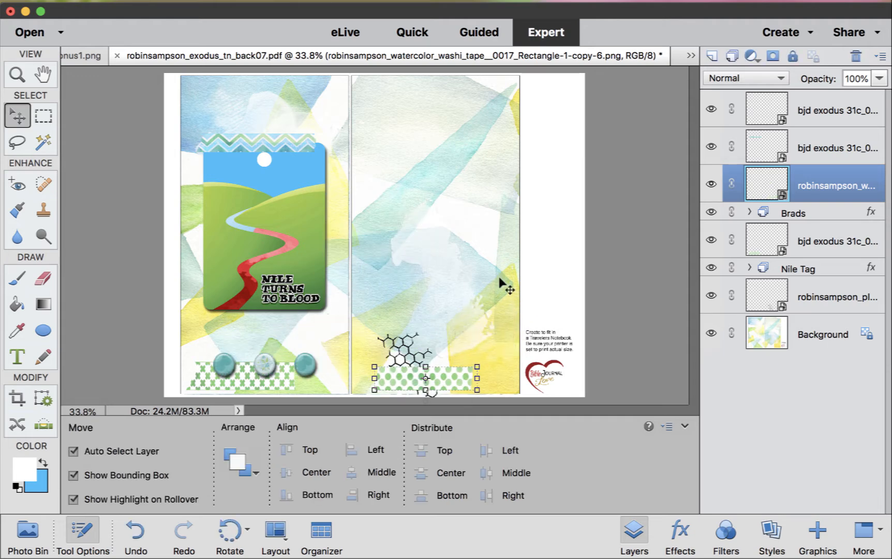
# Step: Move the black honeycomb embellishment up to the middle of the second page and enlarge it with a drop shadow
pyautogui.click(416, 353)
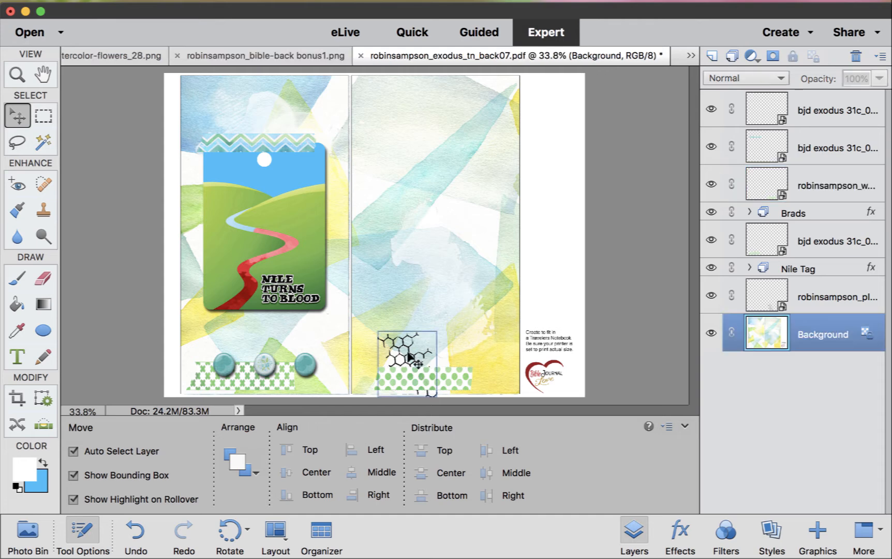
pyautogui.moveTo(409, 351); pyautogui.dragTo(442, 189)
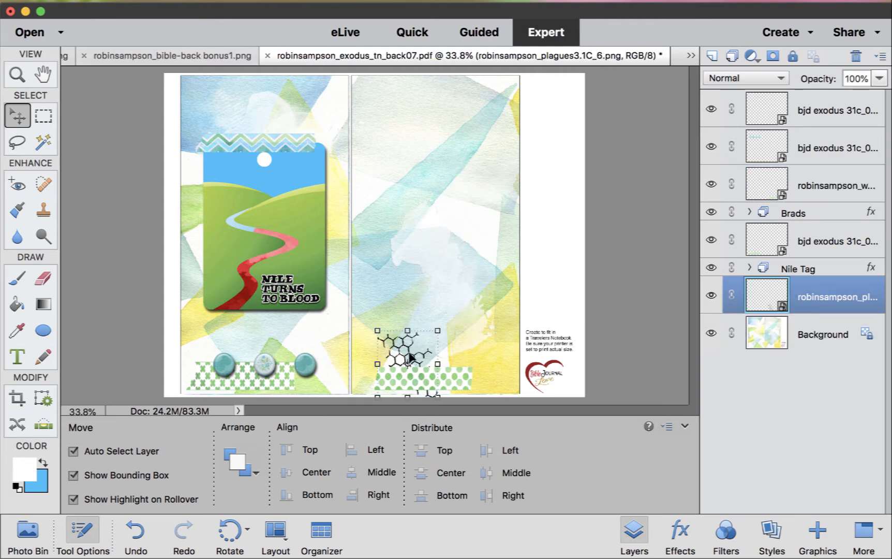
pyautogui.moveTo(407, 352); pyautogui.dragTo(404, 178)
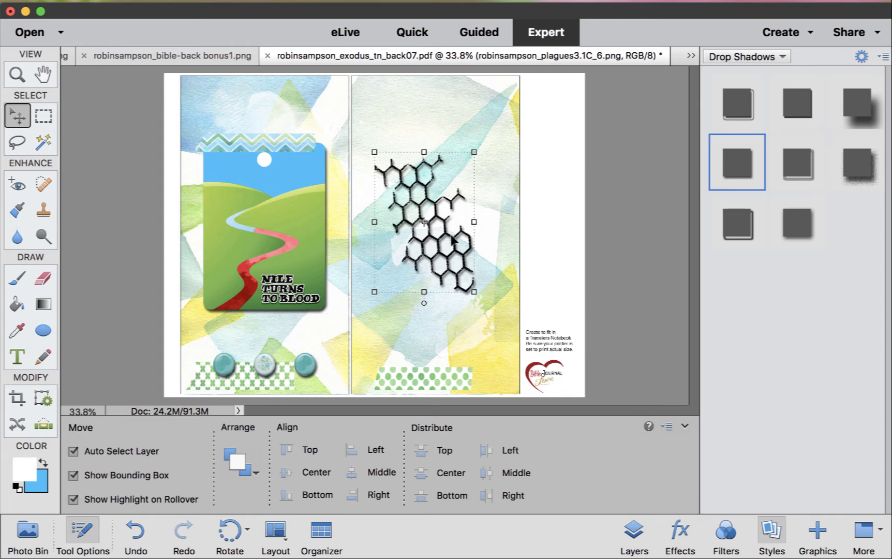
# Step: Move the honeycomb embellishment behind the Nile tag and rotate it so its branches extend past the tag's upper left edges
pyautogui.moveTo(452, 239); pyautogui.dragTo(257, 238)
pyautogui.press('super+t')
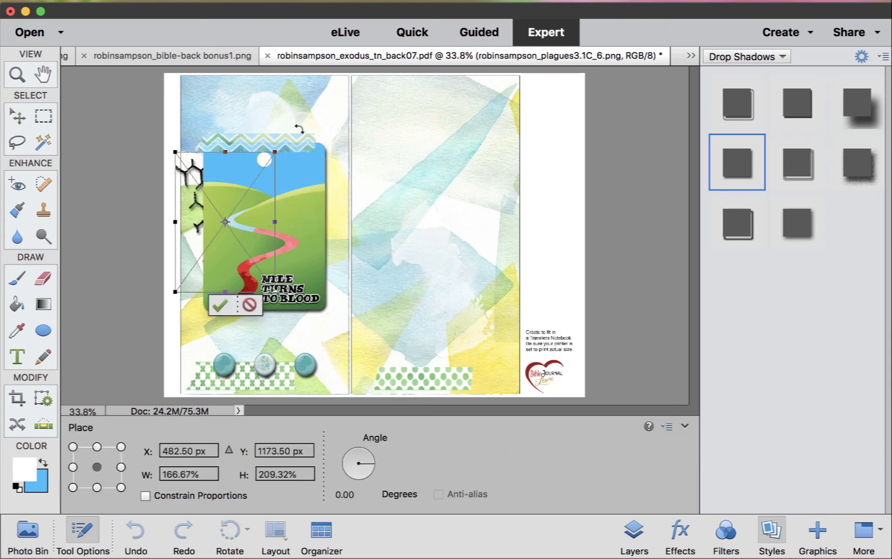
pyautogui.moveTo(302, 131); pyautogui.dragTo(267, 138)
pyautogui.press('Return')
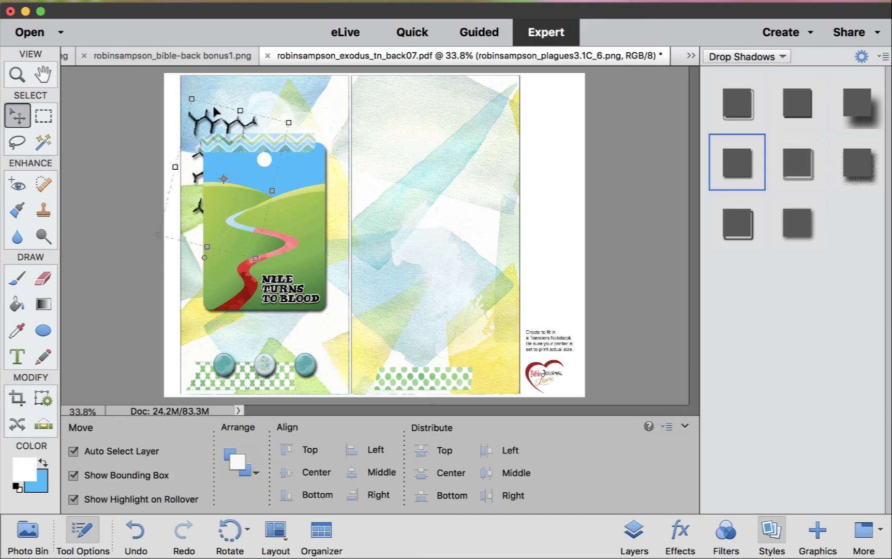
# Step: Duplicate the honeycomb embellishment layer behind the Nile tag
pyautogui.click(210, 124)
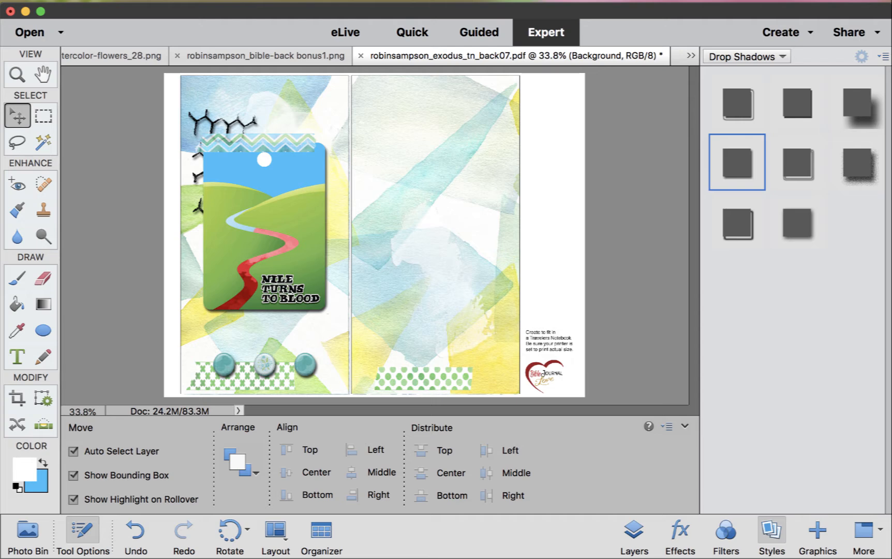
pyautogui.press('super+j')
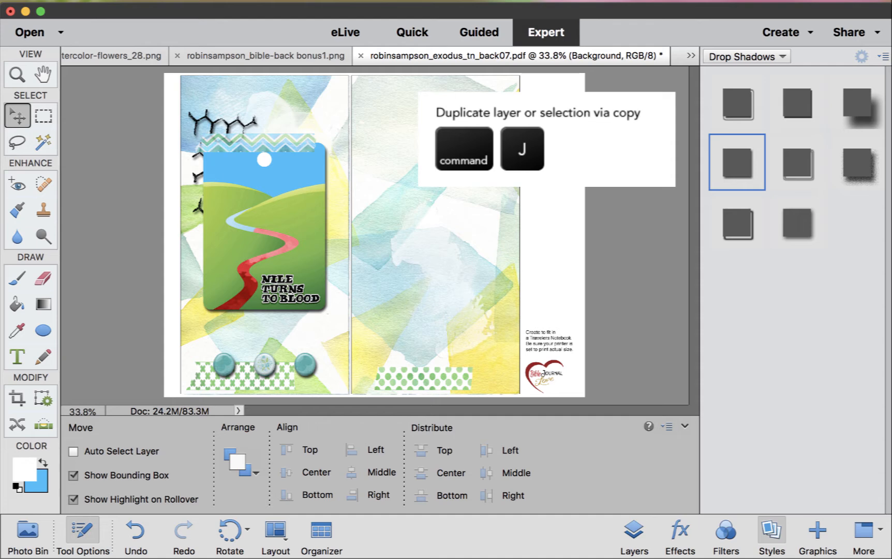
pyautogui.press('super+j')
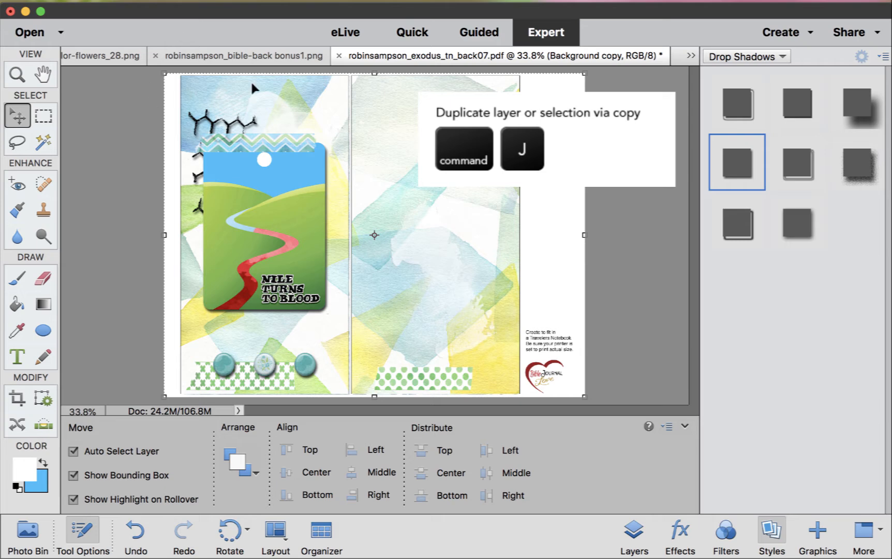
pyautogui.click(251, 122)
pyautogui.moveTo(252, 123); pyautogui.dragTo(311, 132)
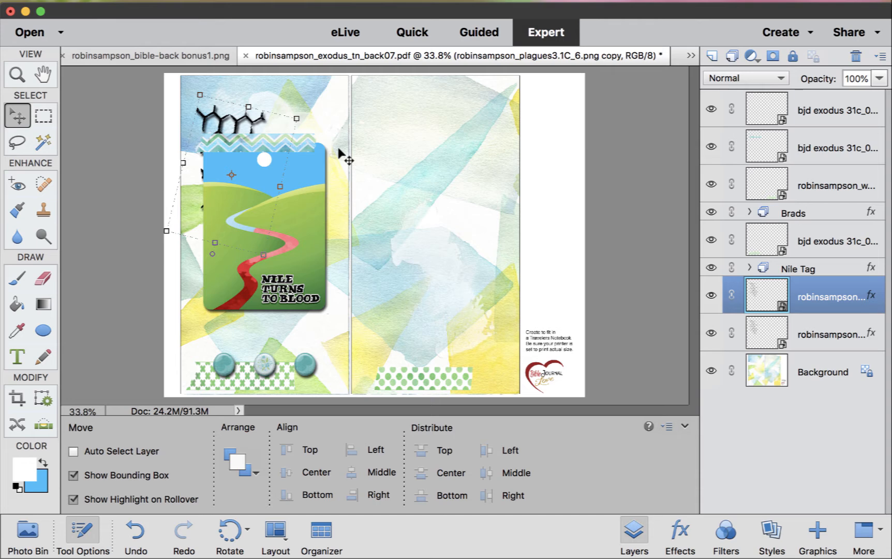
# Step: Move the honeycomb copy down and across so its branches stick out along the Nile tag's right edge
pyautogui.press('super+equal')
pyautogui.press('super+equal')
pyautogui.press('super+equal')
pyautogui.press('super+equal')
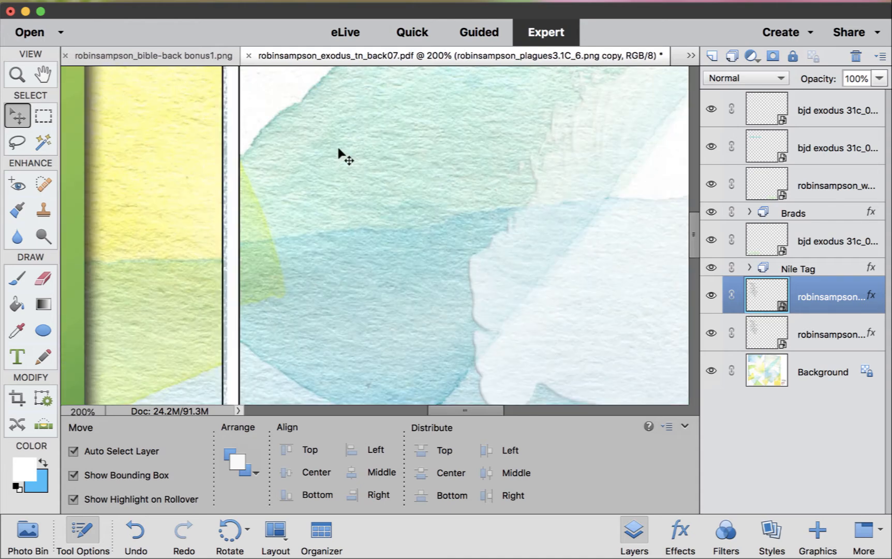
pyautogui.hscroll(-10, 338, 149)
pyautogui.scroll(10, 338, 149)
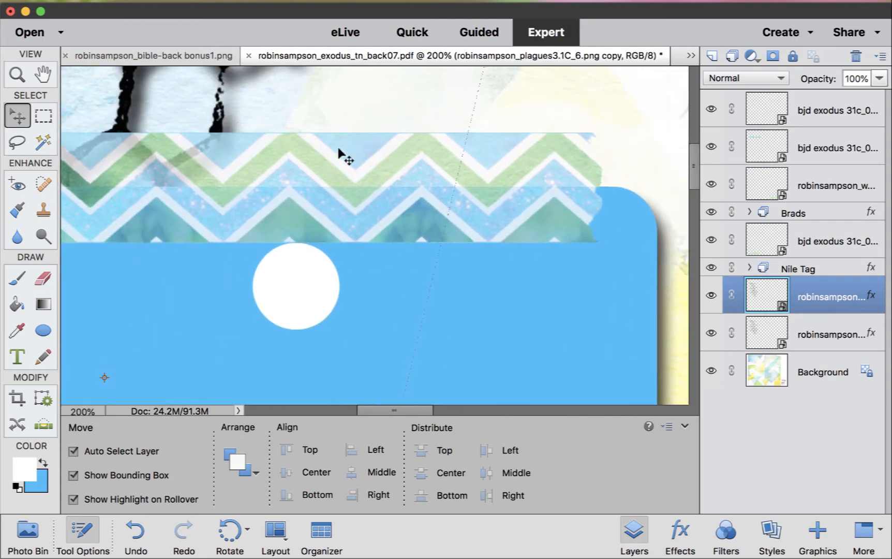
pyautogui.scroll(6, 339, 149)
pyautogui.hscroll(-2, 339, 149)
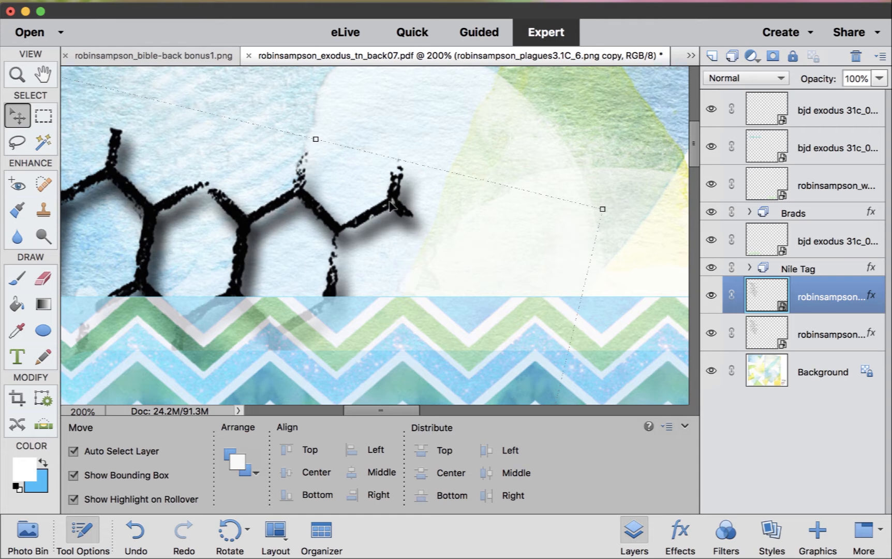
pyautogui.click(468, 139)
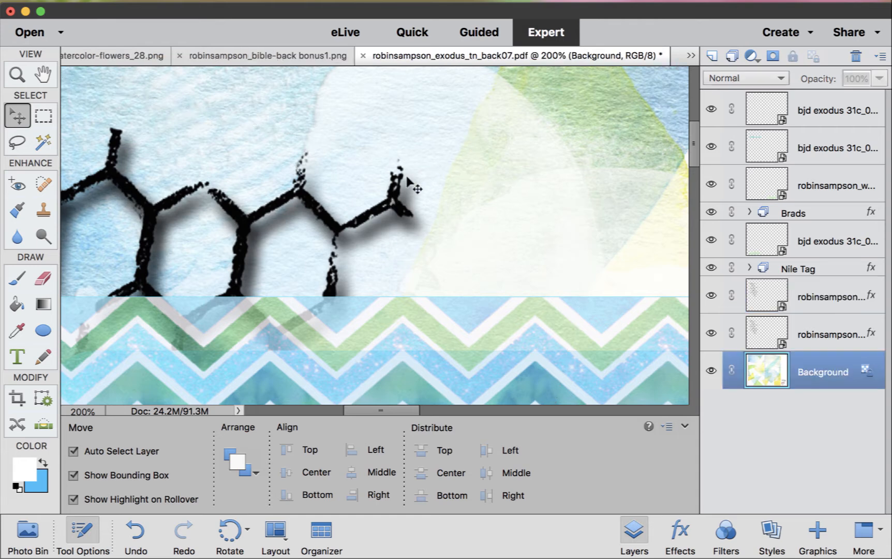
pyautogui.click(395, 202)
pyautogui.moveTo(395, 202); pyautogui.dragTo(619, 259)
pyautogui.press('super+minus')
pyautogui.press('super+minus')
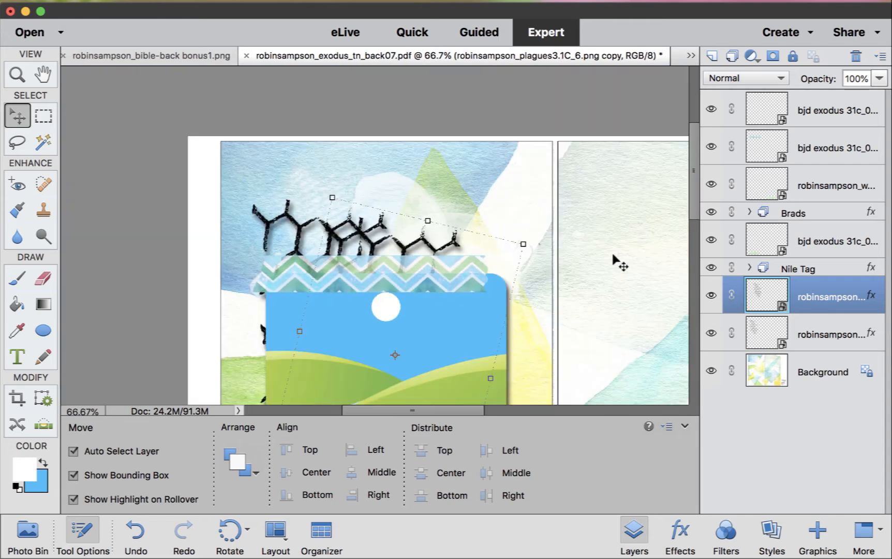
pyautogui.moveTo(455, 246); pyautogui.dragTo(519, 310)
pyautogui.scroll(-5, 518, 300)
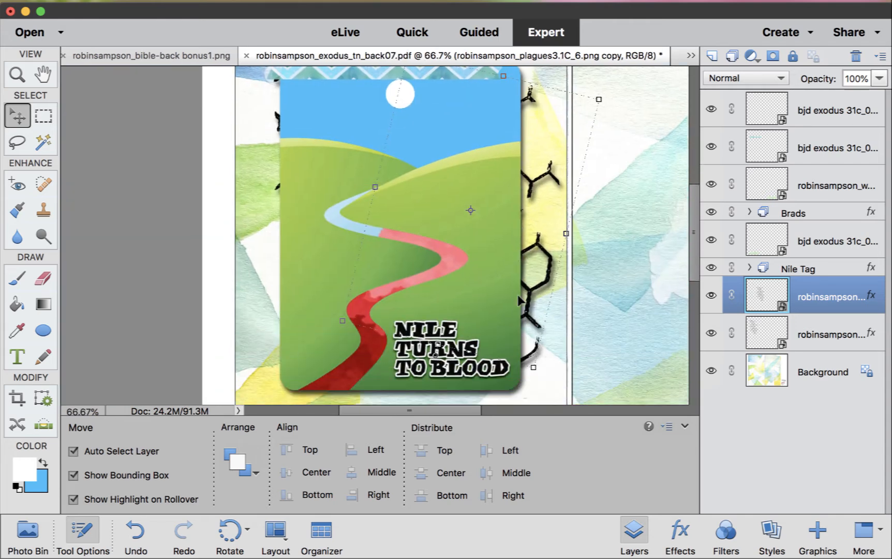
pyautogui.scroll(-2, 517, 294)
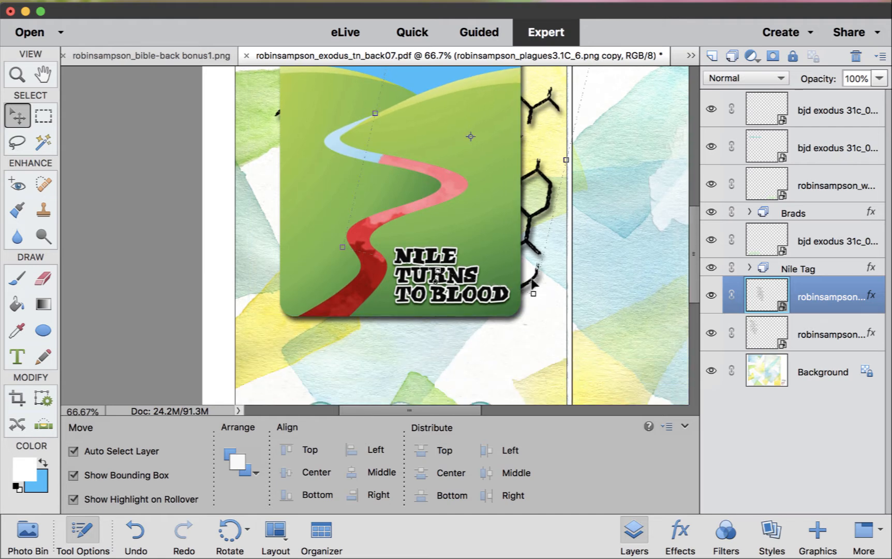
# Step: Duplicate the honeycomb again and place the new copy behind the Nile tag's lower left corner
pyautogui.press('super+j')
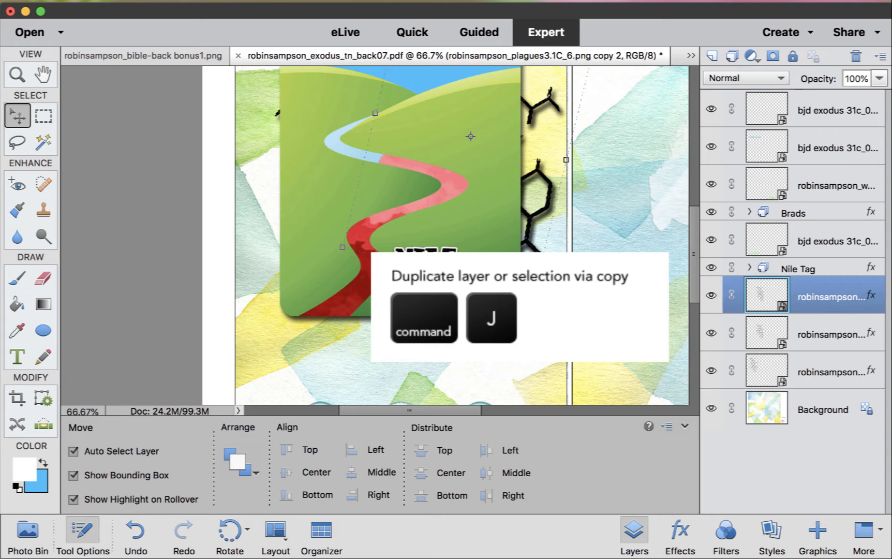
pyautogui.moveTo(563, 136); pyautogui.dragTo(324, 330)
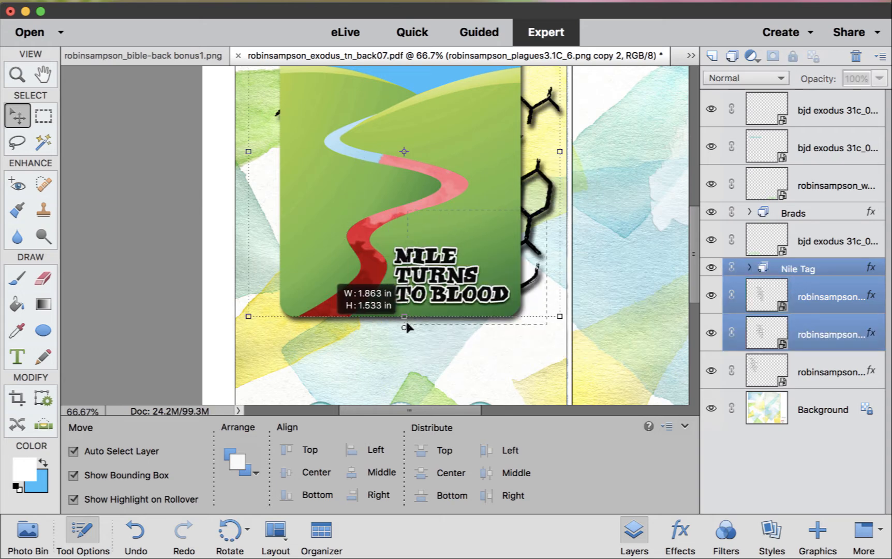
pyautogui.click(483, 365)
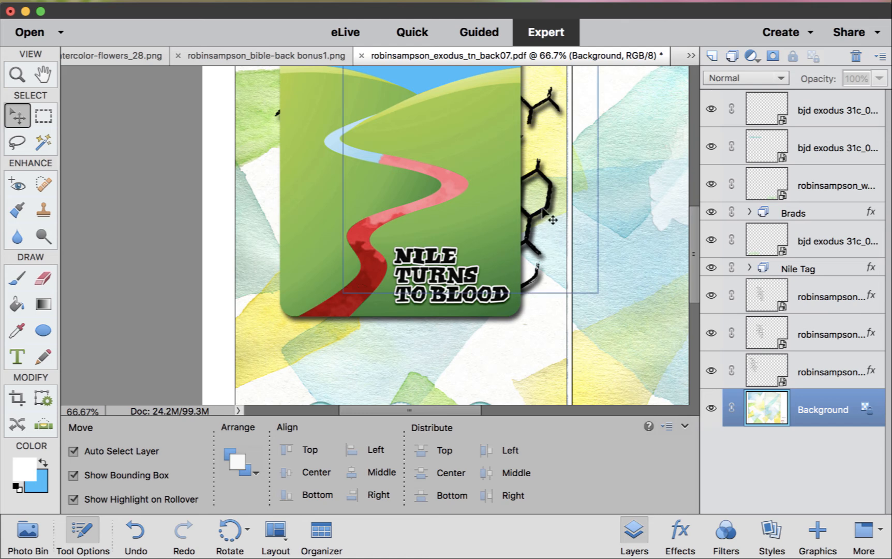
pyautogui.moveTo(551, 223); pyautogui.dragTo(389, 314)
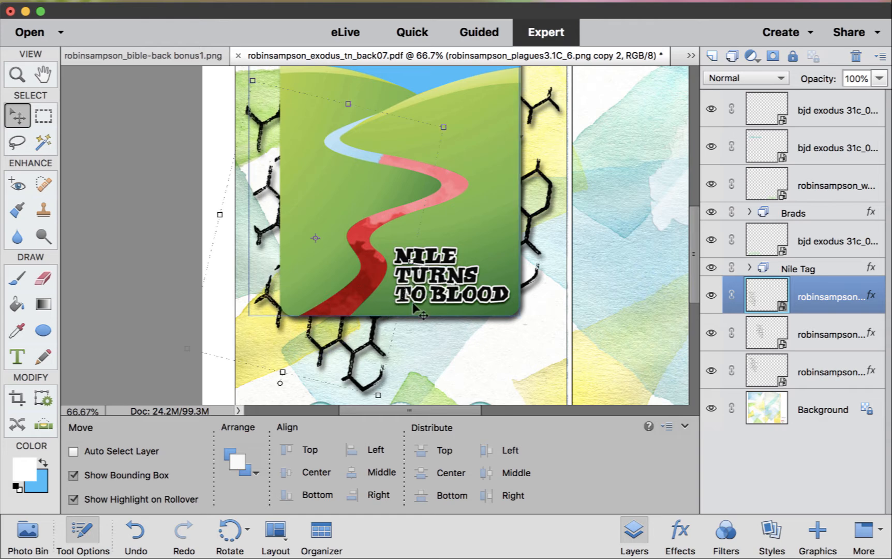
# Step: Lower the honeycomb piece above the chevron washi tape slightly so it tucks further behind the tape
pyautogui.hotkey('ctrl', '-')
pyautogui.hotkey('ctrl', '-')
pyautogui.click(432, 190)
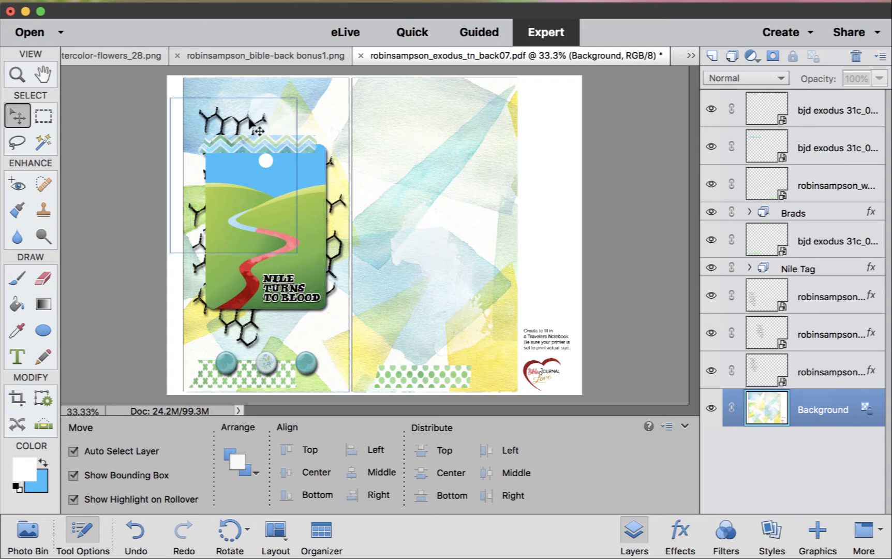
pyautogui.moveTo(249, 121); pyautogui.dragTo(249, 134)
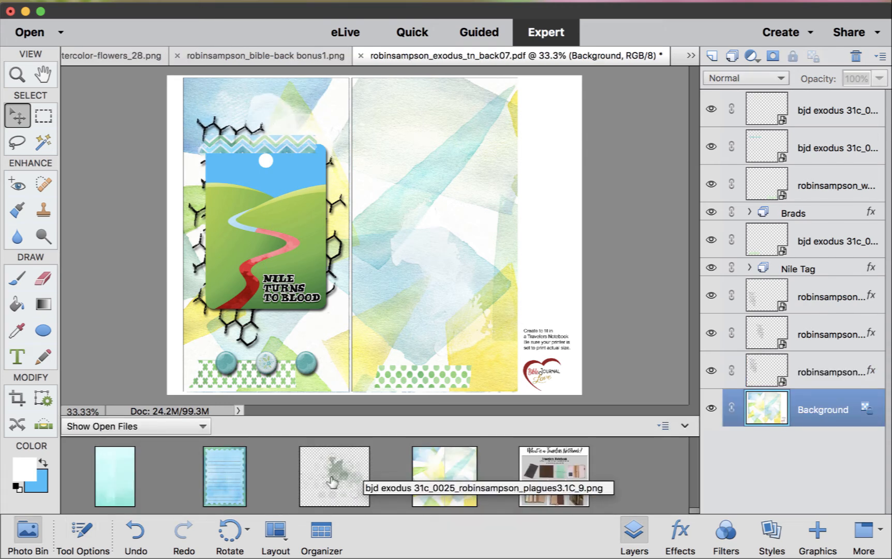
# Step: Add the green ink splatter just above the background on the second page and scale it to 126.65% width and 125.24% height
pyautogui.moveTo(331, 482); pyautogui.dragTo(494, 78)
pyautogui.moveTo(439, 201); pyautogui.dragTo(453, 228)
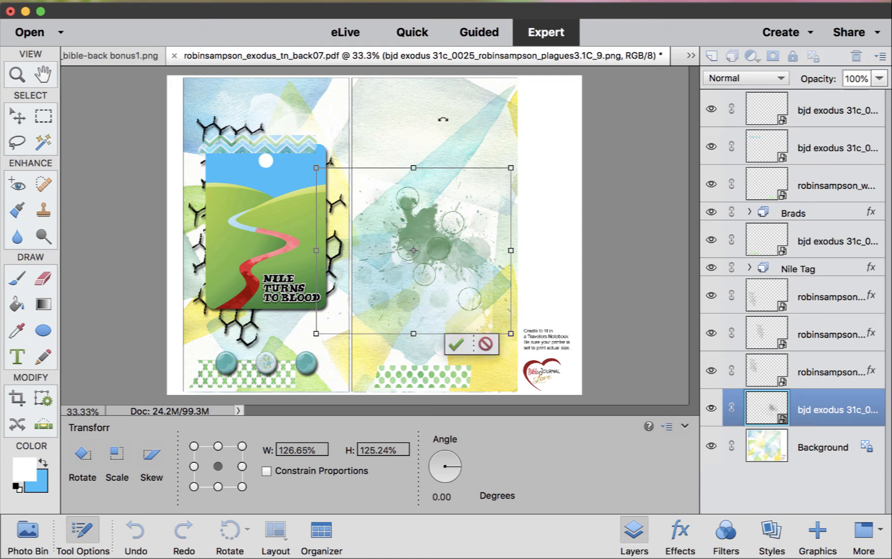
pyautogui.press('Return')
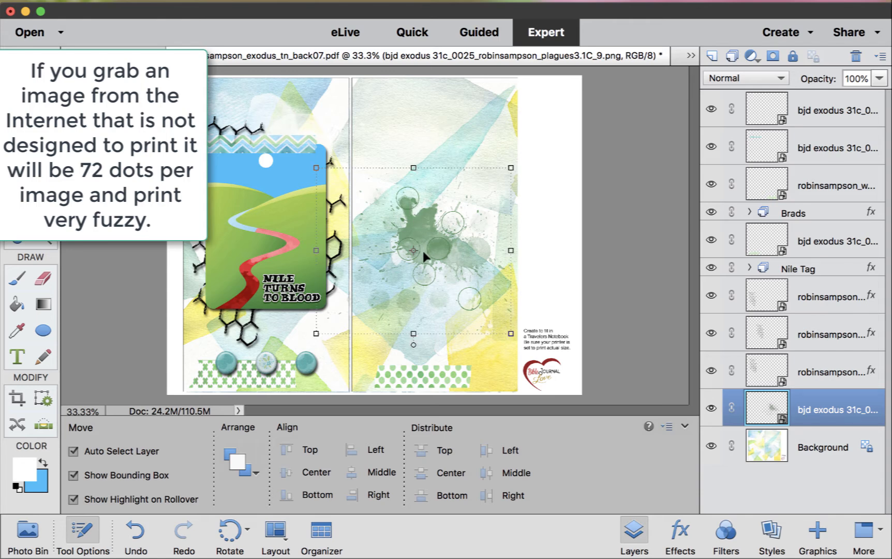
# Step: Rotate the green ink splatter clockwise, make it smaller, and shift it toward the lower right of the second page
pyautogui.click(442, 149)
pyautogui.click(427, 222)
pyautogui.moveTo(424, 229); pyautogui.dragTo(451, 223)
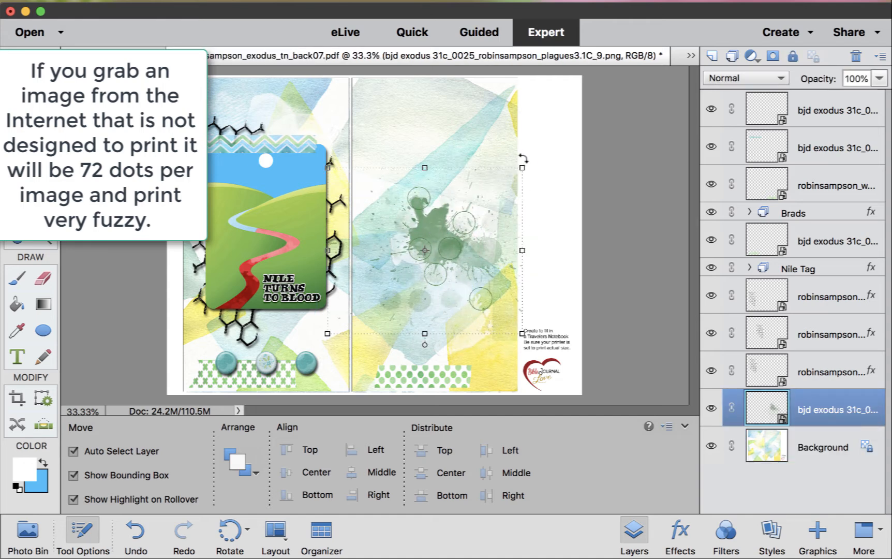
pyautogui.moveTo(522, 168); pyautogui.dragTo(522, 247)
pyautogui.moveTo(434, 288); pyautogui.dragTo(469, 309)
pyautogui.press('Return')
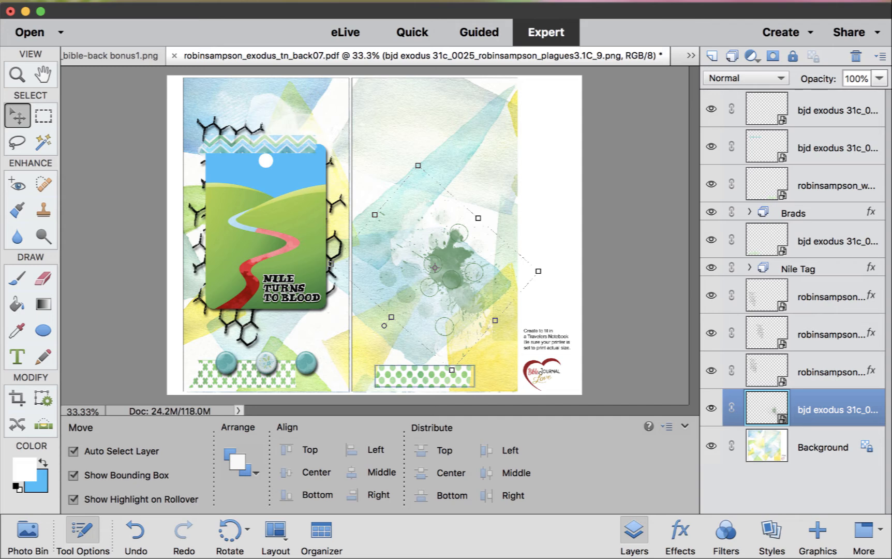
# Step: Add the lined blue journaling tag to the second page, enlarged to fill most of it, and raise its layer in the stack
pyautogui.click(29, 533)
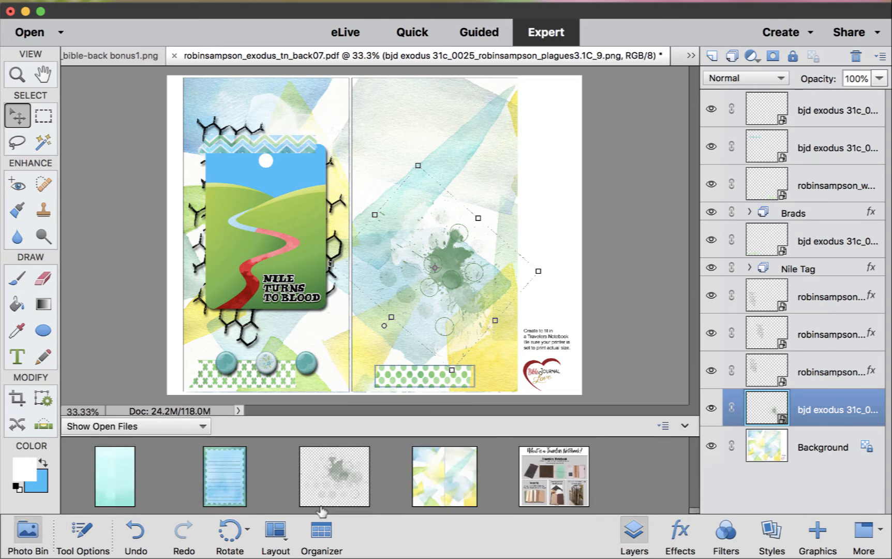
pyautogui.moveTo(230, 479); pyautogui.dragTo(445, 245)
pyautogui.moveTo(401, 186); pyautogui.dragTo(454, 183)
pyautogui.press('super+bracketright')
pyautogui.press('super+bracketright')
pyautogui.press('super+bracketright')
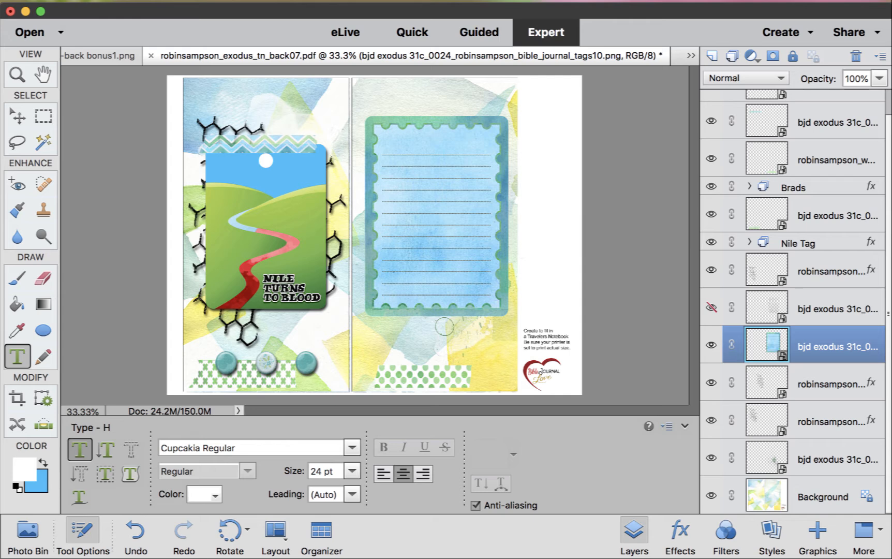
pyautogui.click(190, 1)
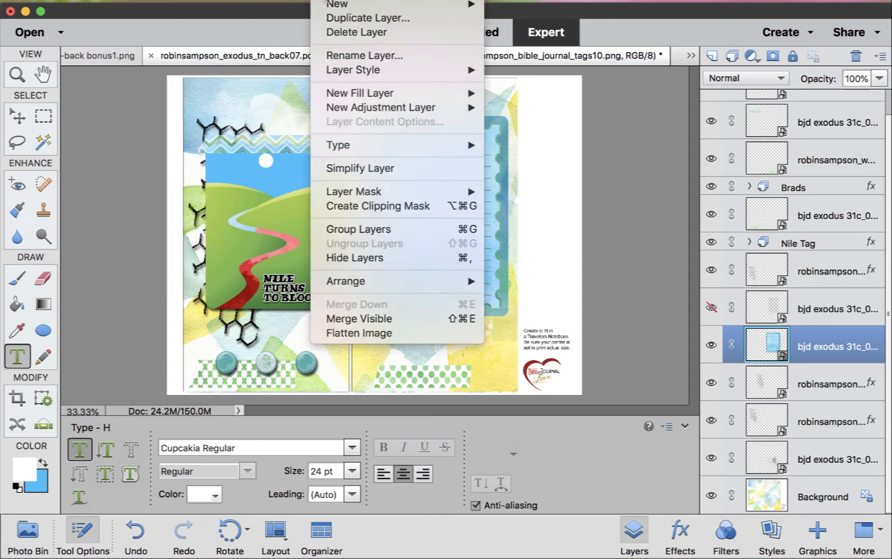
pyautogui.moveTo(405, 1)
pyautogui.moveTo(456, 1)
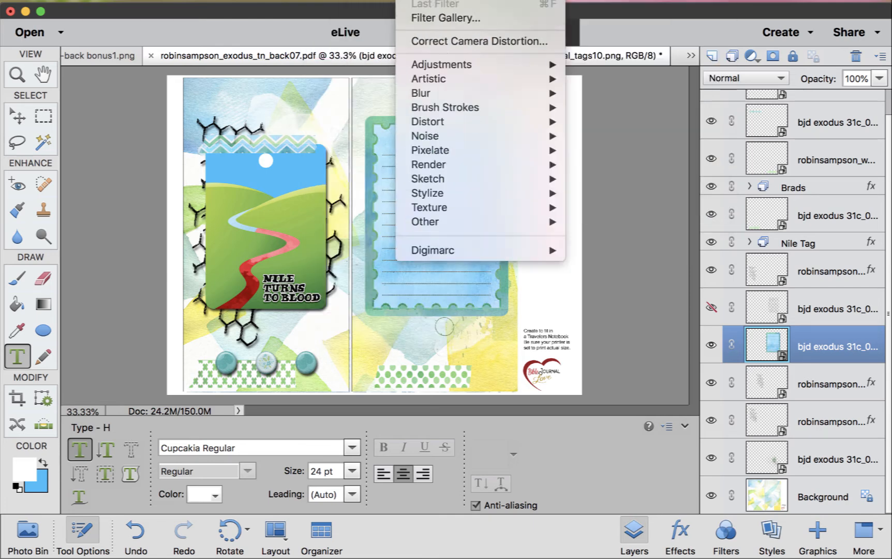
pyautogui.moveTo(280, 0)
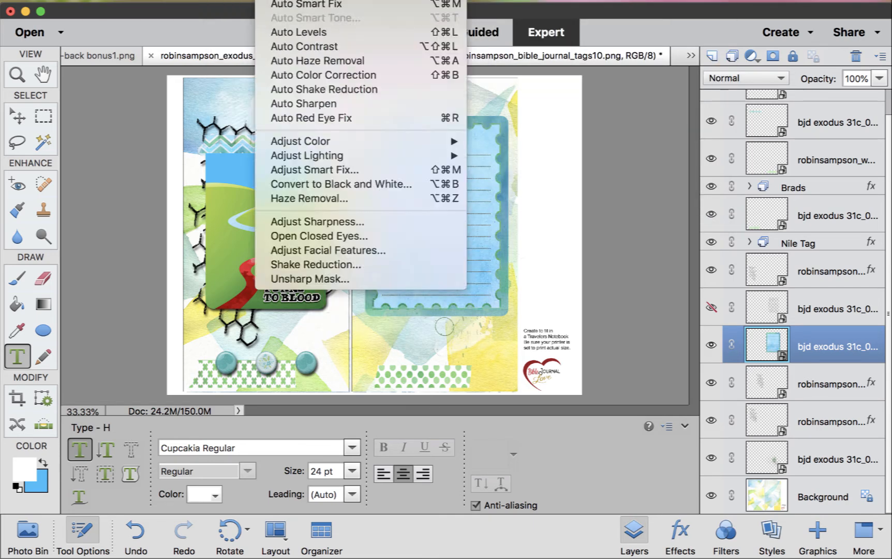
pyautogui.click(508, 225)
pyautogui.click(30, 541)
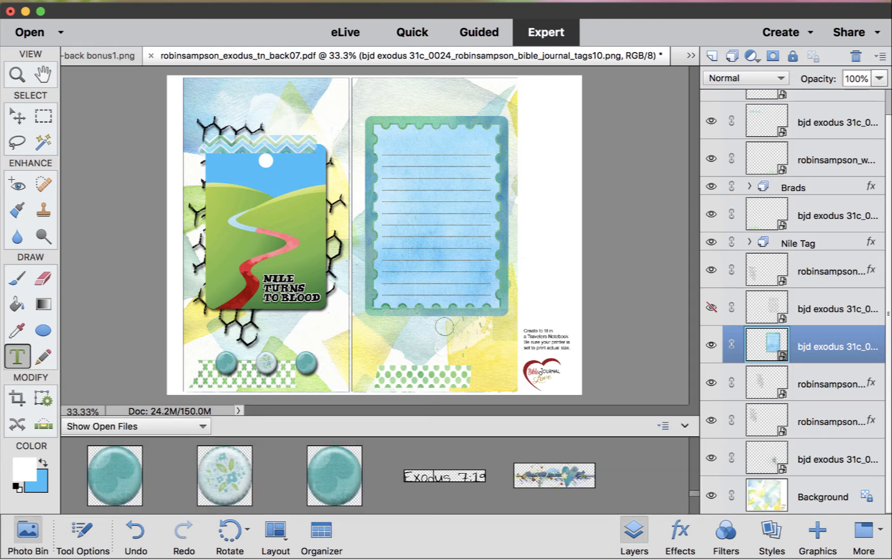
# Step: Switch to the web browser and open the Bible Gateway website
pyautogui.press('super+Tab')
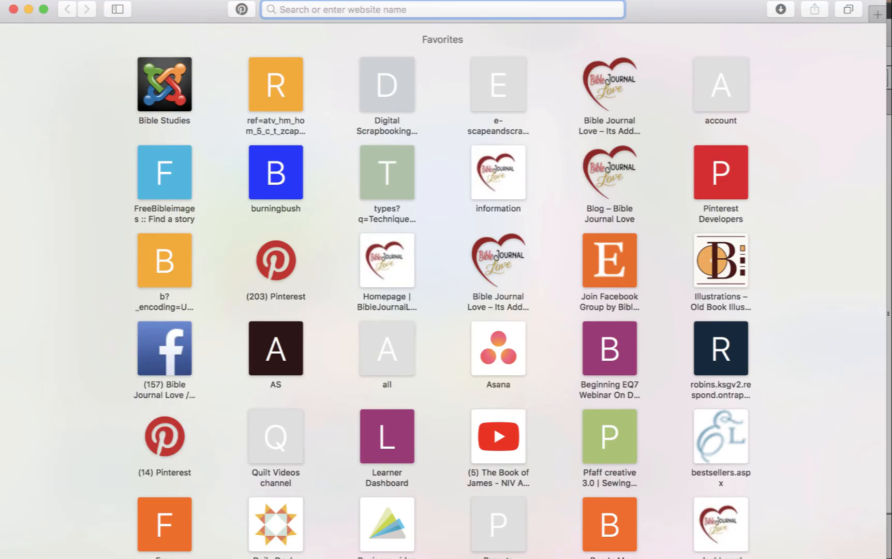
pyautogui.write('bible gat')
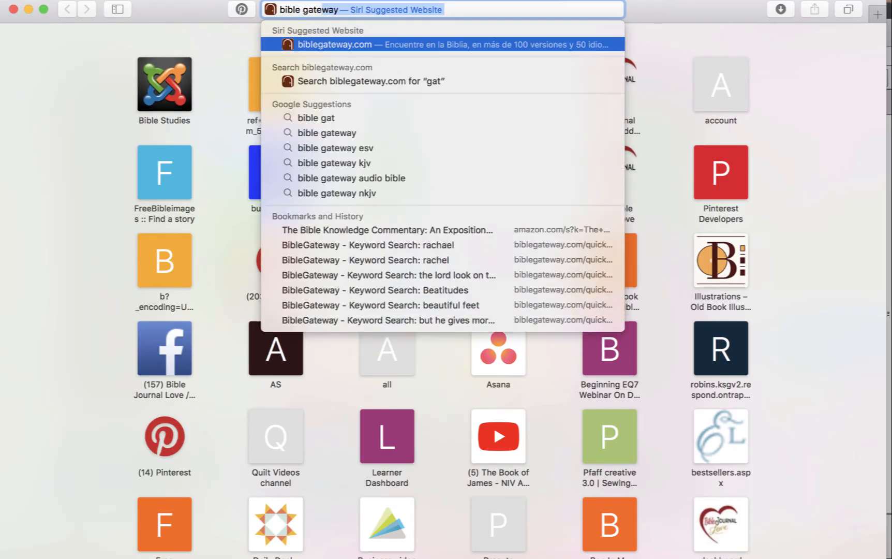
pyautogui.write('eway')
pyautogui.press('Return')
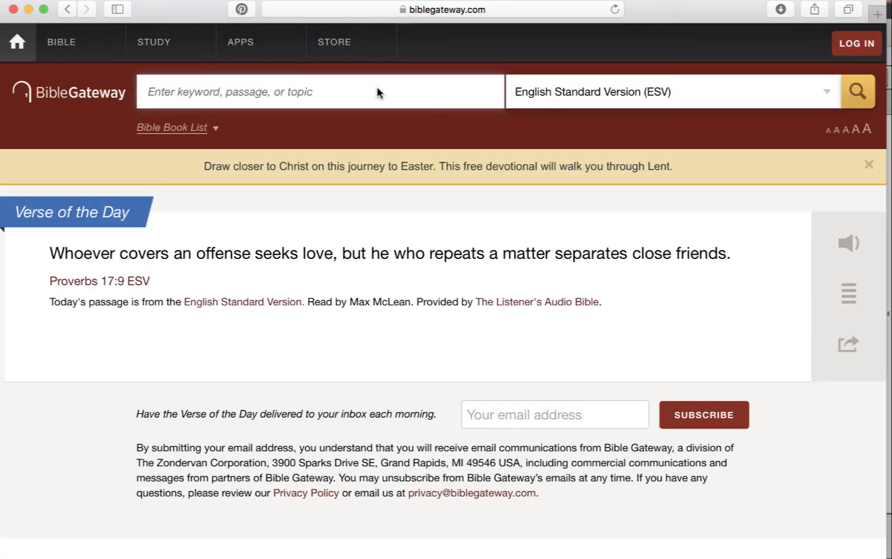
# Step: Look up Exodus 7:19 in the English Standard Version
pyautogui.click(377, 88)
pyautogui.write('exodus ')
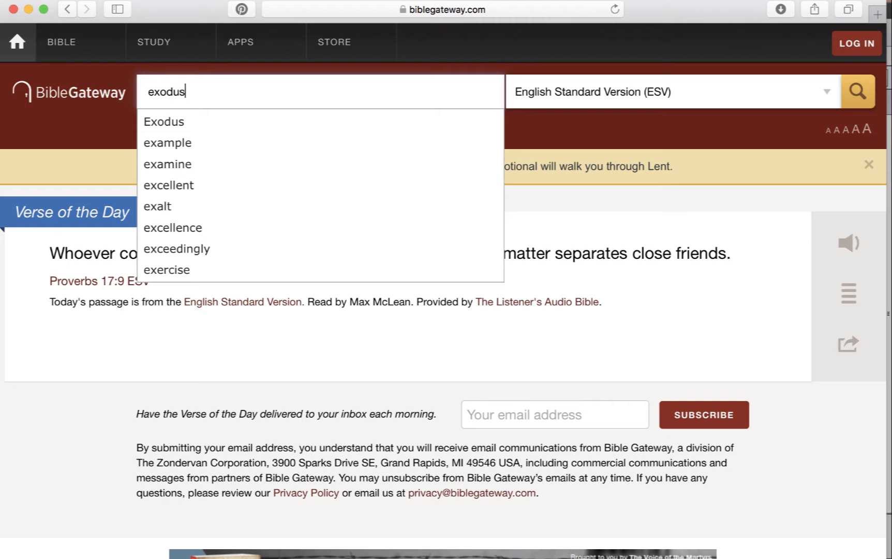
pyautogui.write('7:19')
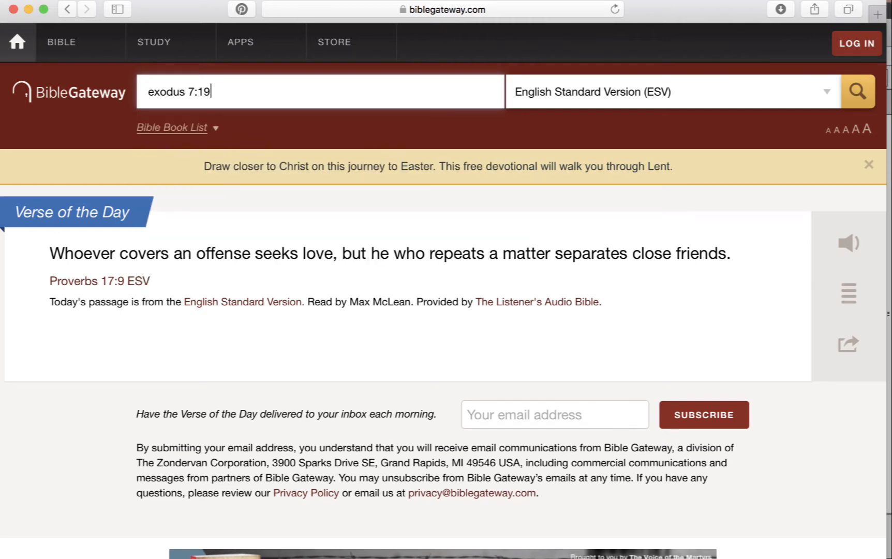
pyautogui.press('Return')
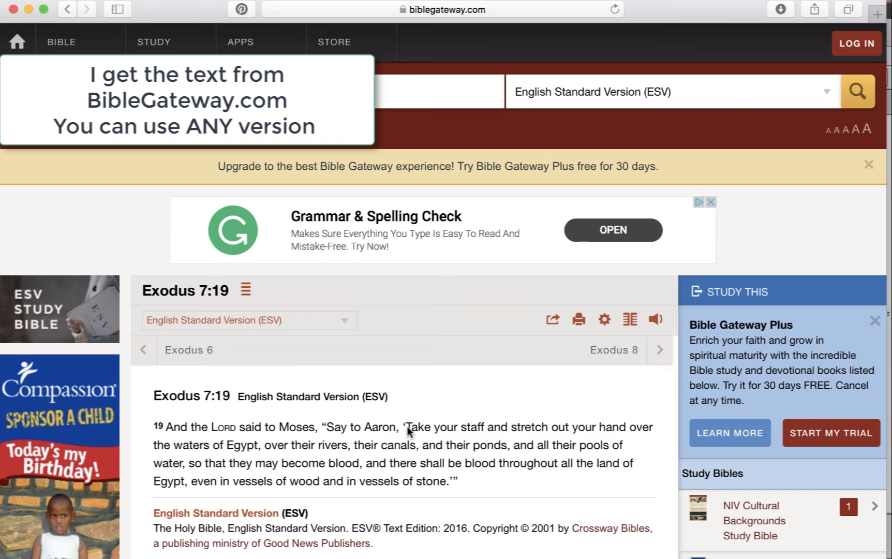
# Step: Copy the verse from "Take your staff" to "land of Egypt", paste it as text on the journaling tag back in Photoshop Elements, and color it black
pyautogui.moveTo(407, 426); pyautogui.dragTo(456, 482)
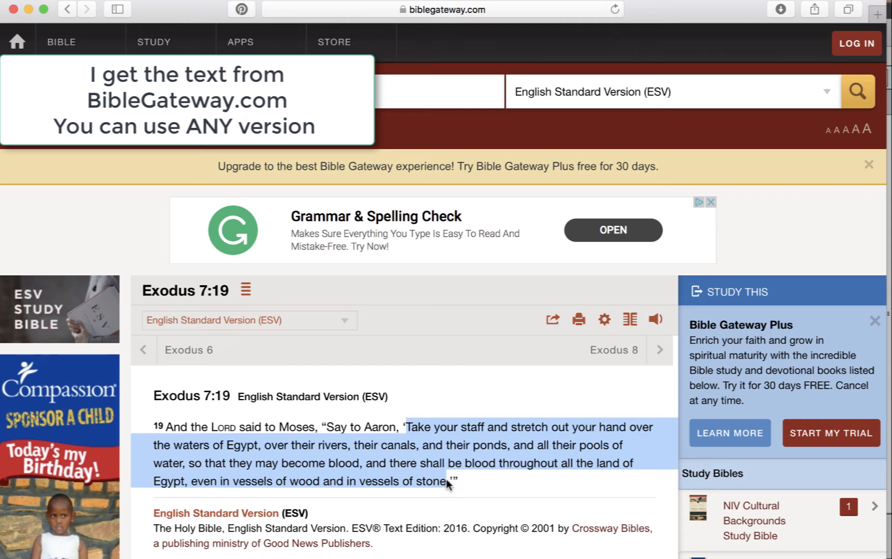
pyautogui.moveTo(446, 479); pyautogui.dragTo(382, 464)
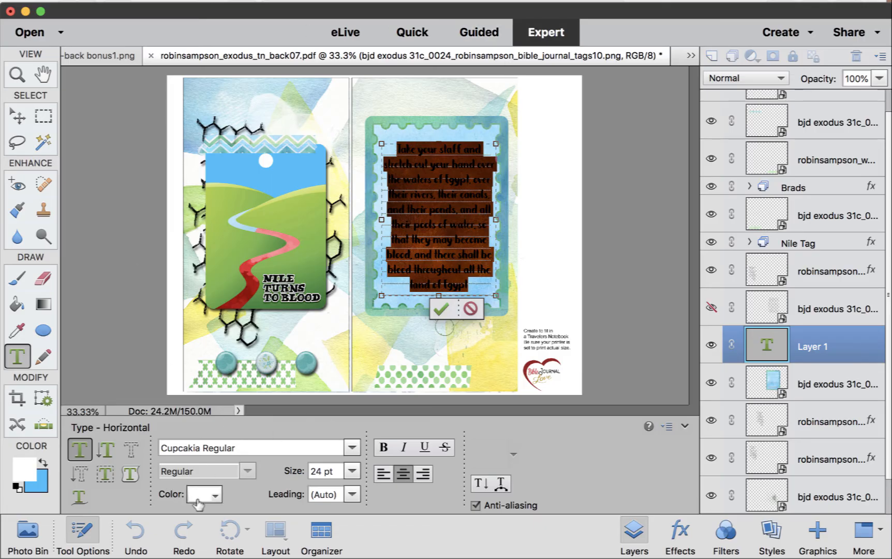
pyautogui.click(202, 498)
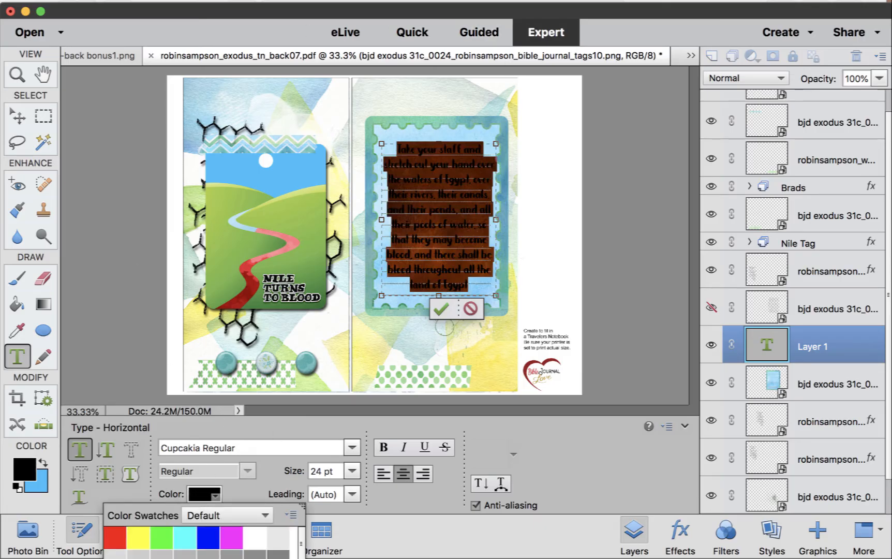
pyautogui.click(352, 448)
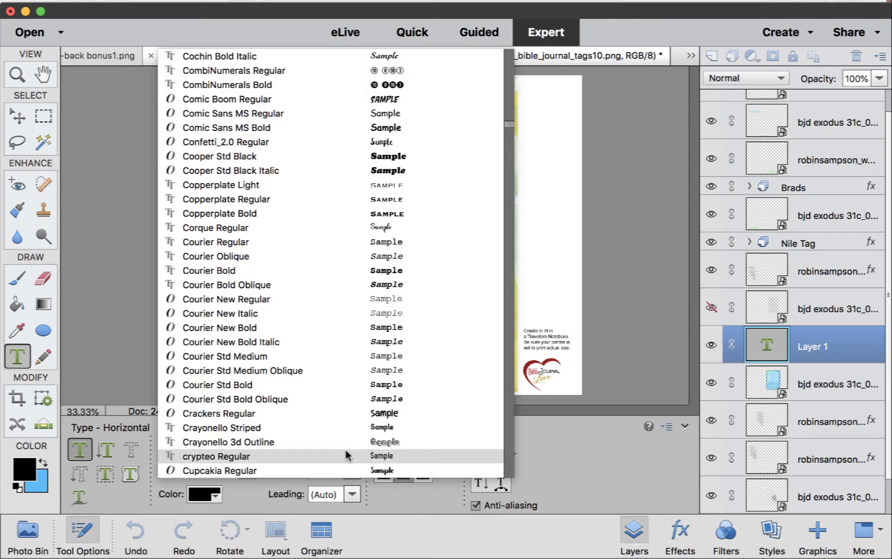
pyautogui.scroll(-15, 328, 312)
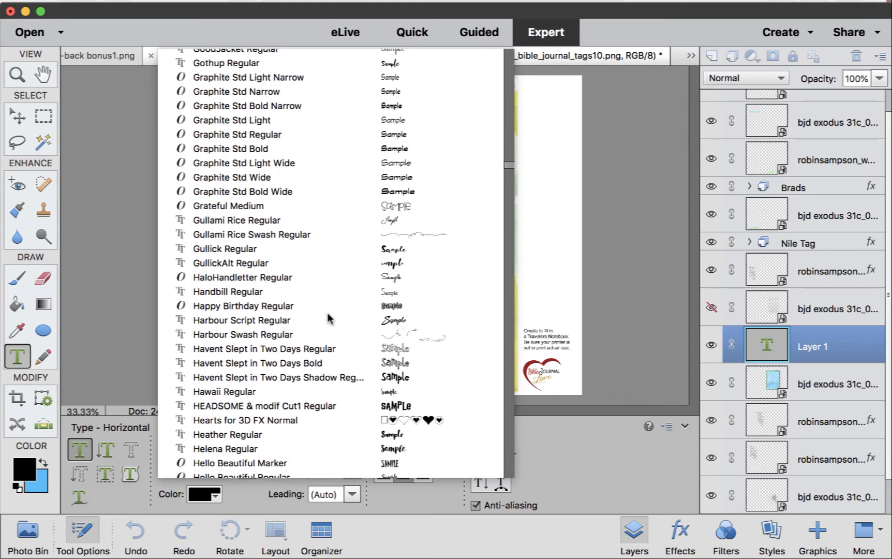
pyautogui.scroll(-10, 328, 312)
pyautogui.scroll(-20, 328, 312)
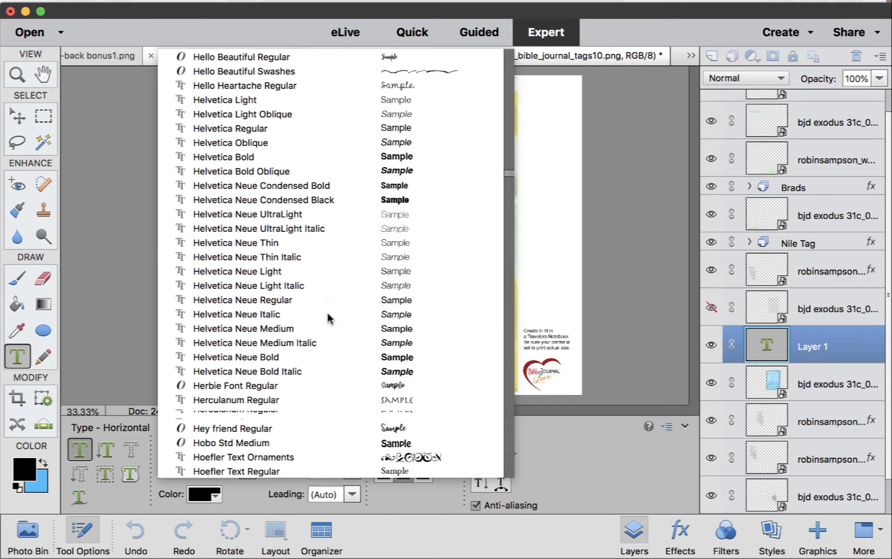
pyautogui.scroll(-20, 328, 312)
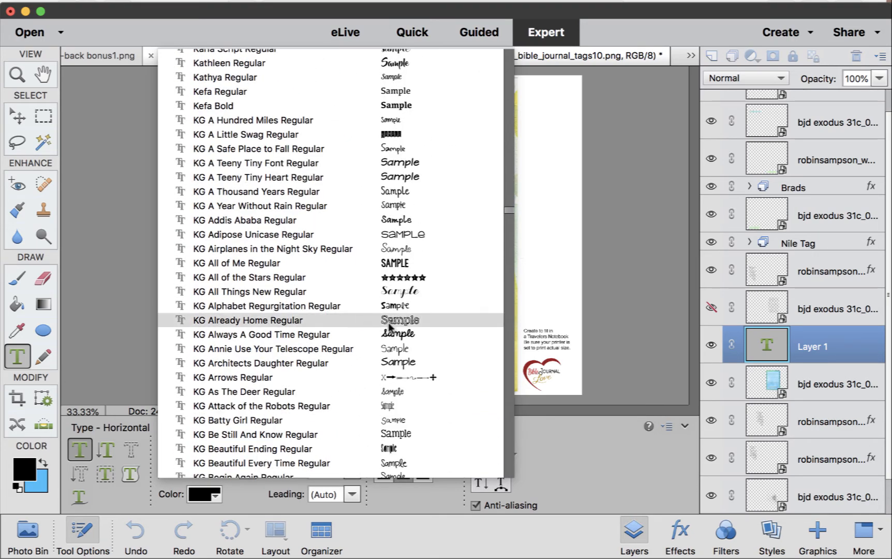
pyautogui.press('Escape')
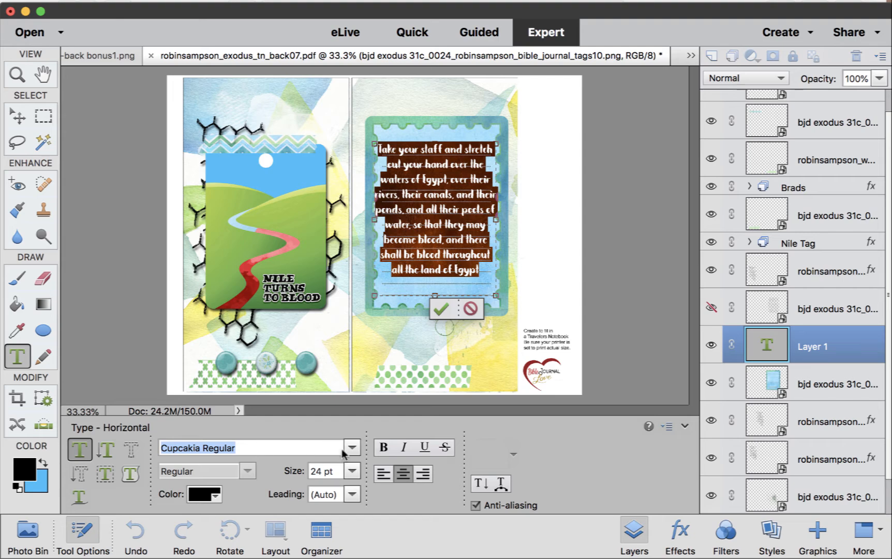
# Step: Set the font of the verse text to KG Complete in Him Regular
pyautogui.click(353, 448)
pyautogui.scroll(-20, 313, 299)
pyautogui.scroll(-15, 313, 299)
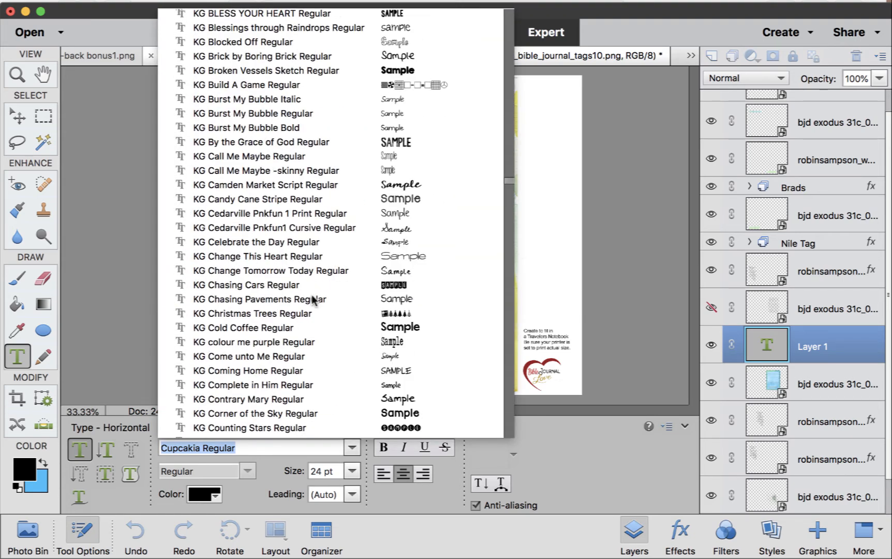
pyautogui.scroll(-3, 313, 299)
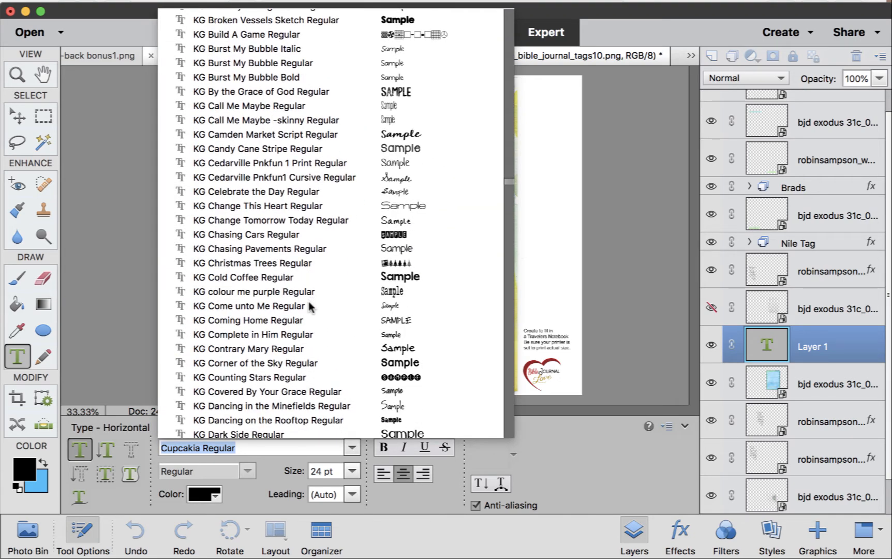
pyautogui.click(309, 334)
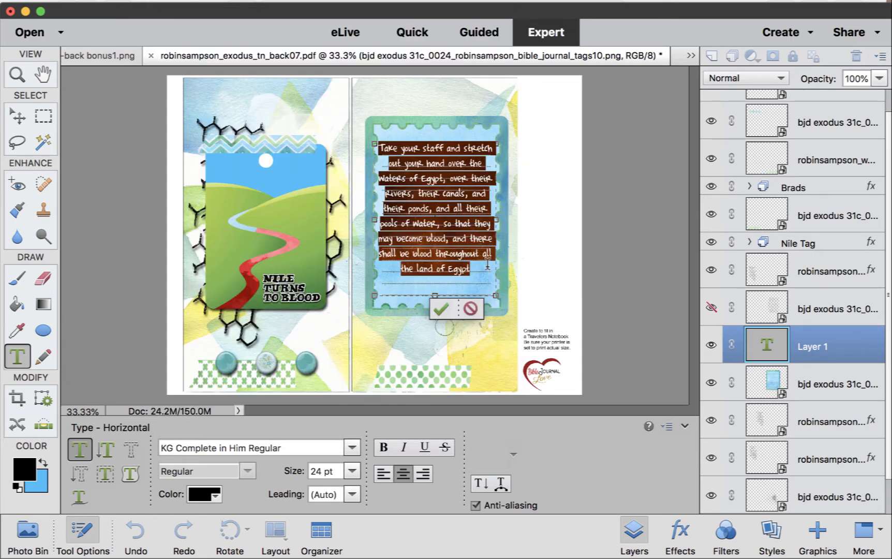
# Step: Try the verse text at 30 pt, settle on 26 pt, and commit the text
pyautogui.click(352, 470)
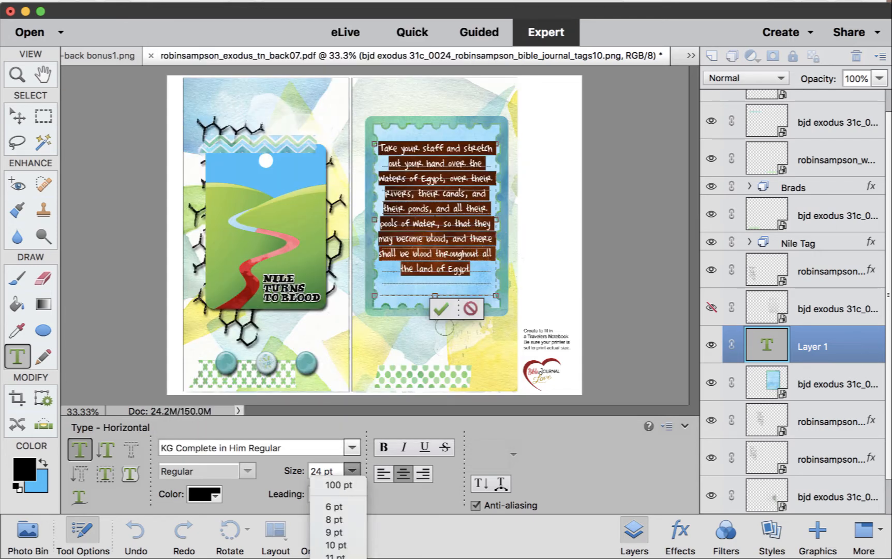
pyautogui.click(339, 557)
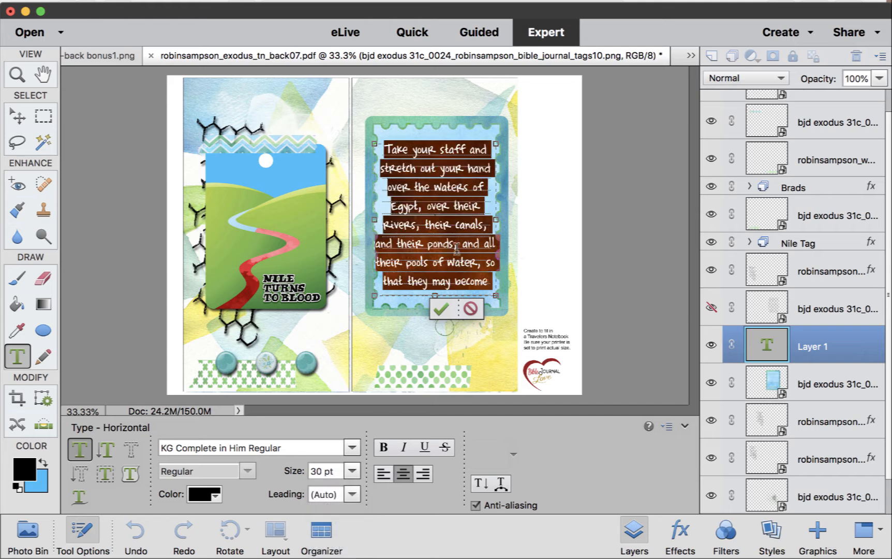
pyautogui.click(337, 470)
pyautogui.write('26')
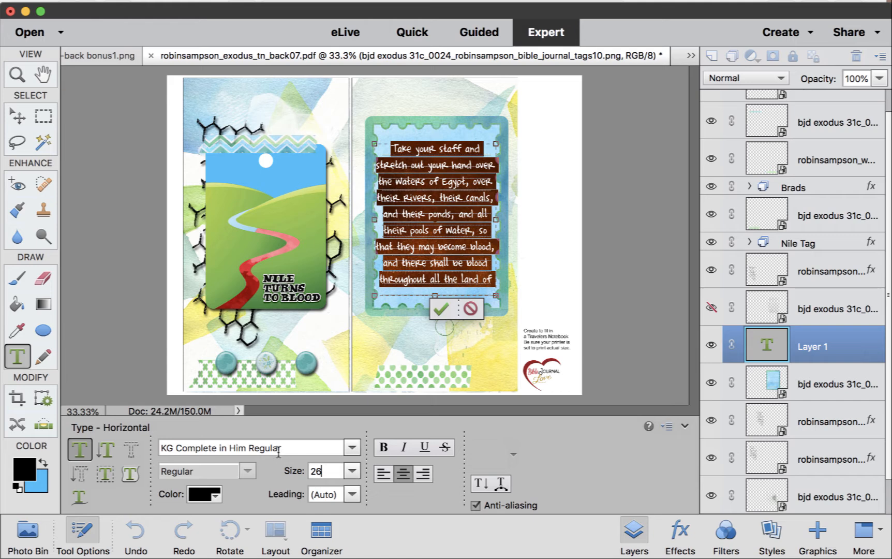
pyautogui.click(442, 309)
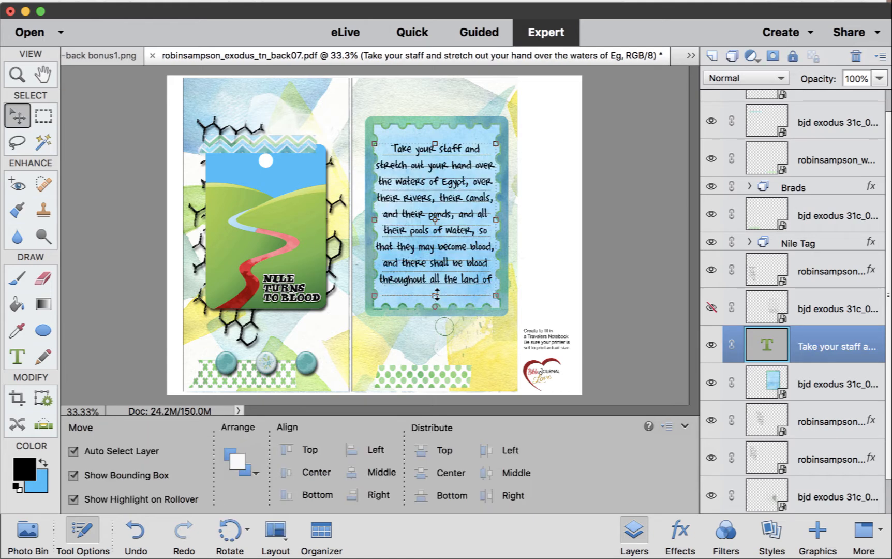
# Step: Extend the verse's text box below the tag's lower edge, inset its left edge slightly, and left-align all of the text
pyautogui.moveTo(434, 296); pyautogui.dragTo(432, 324)
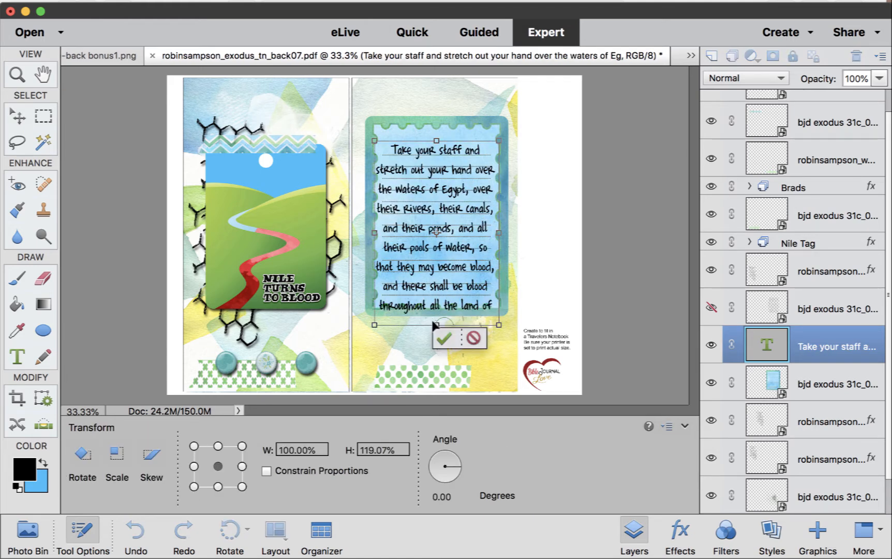
pyautogui.click(473, 338)
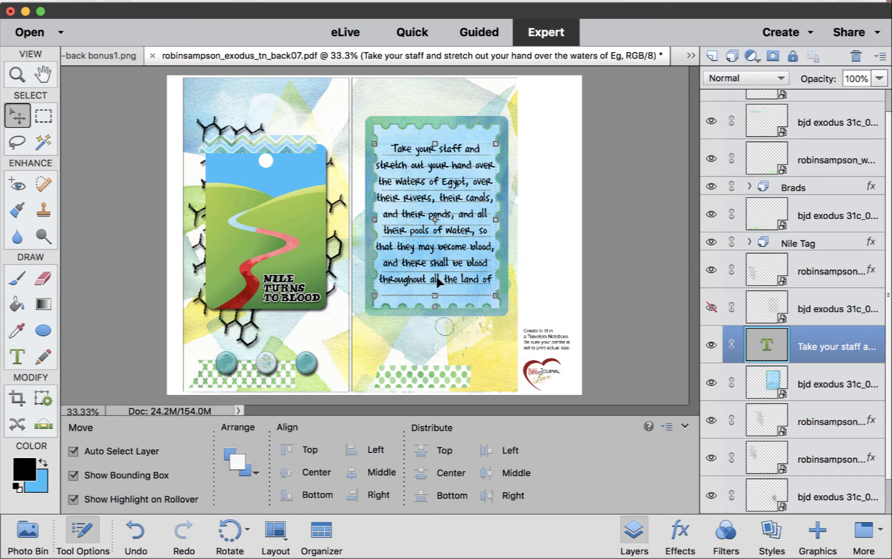
pyautogui.click(17, 356)
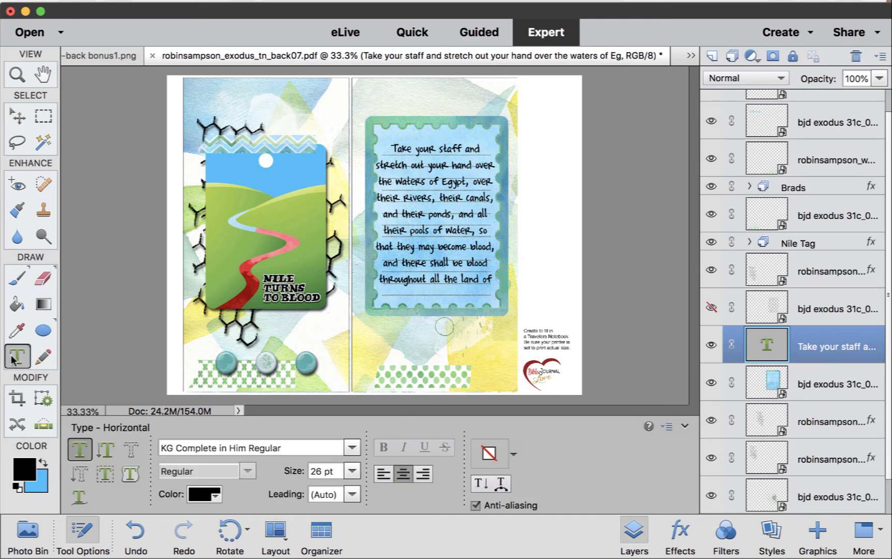
pyautogui.click(461, 265)
pyautogui.press('super+a')
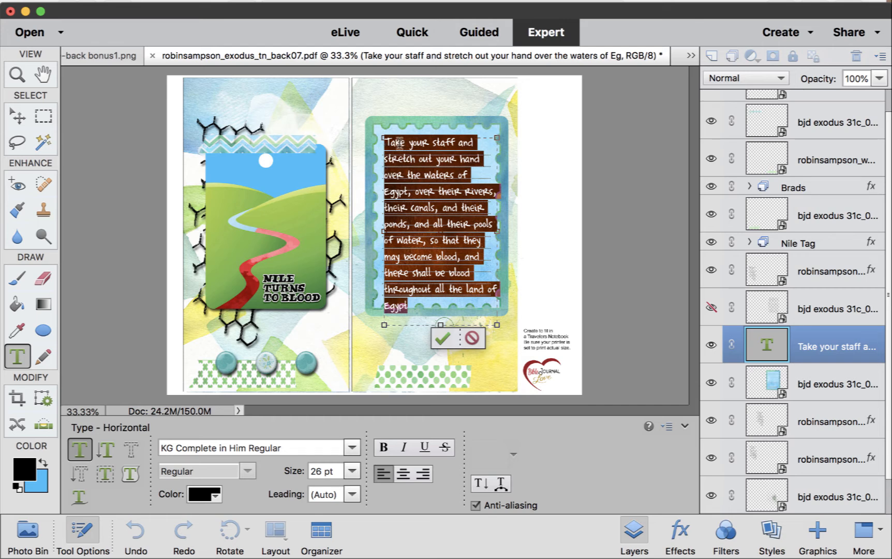
# Step: Set the verse text's leading to 26 pt and shift the text slightly down and to the right on the tag
pyautogui.click(351, 495)
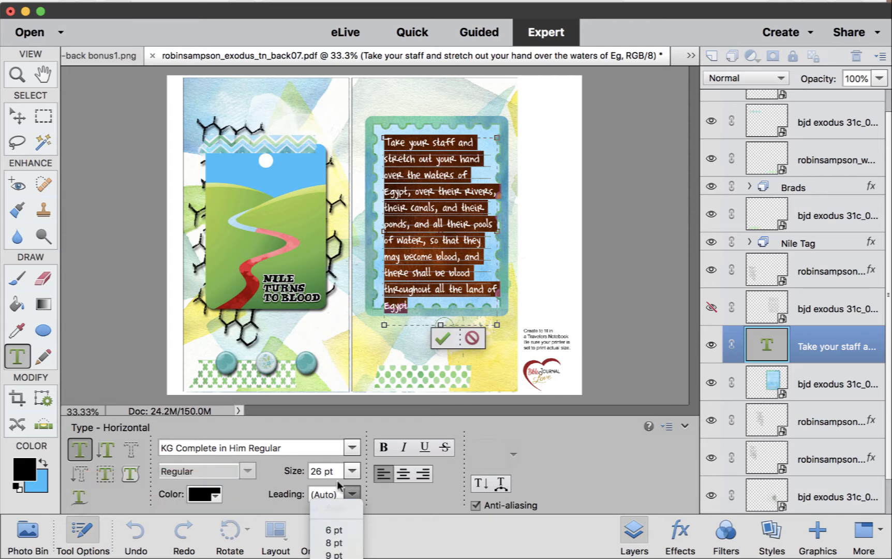
pyautogui.click(334, 508)
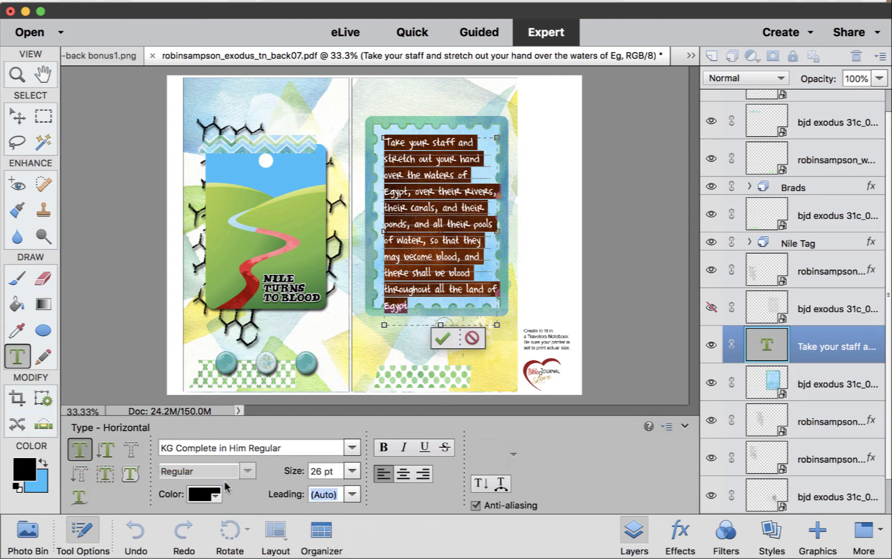
pyautogui.write('26')
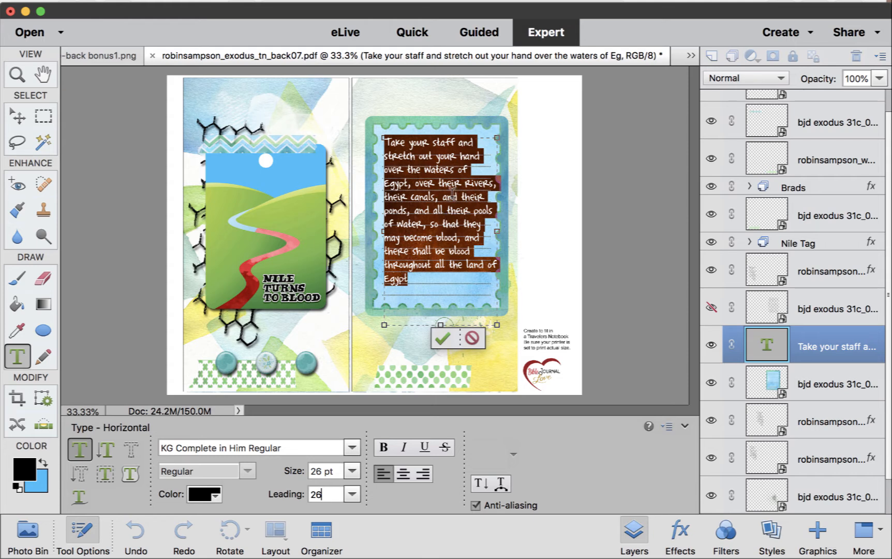
pyautogui.click(18, 118)
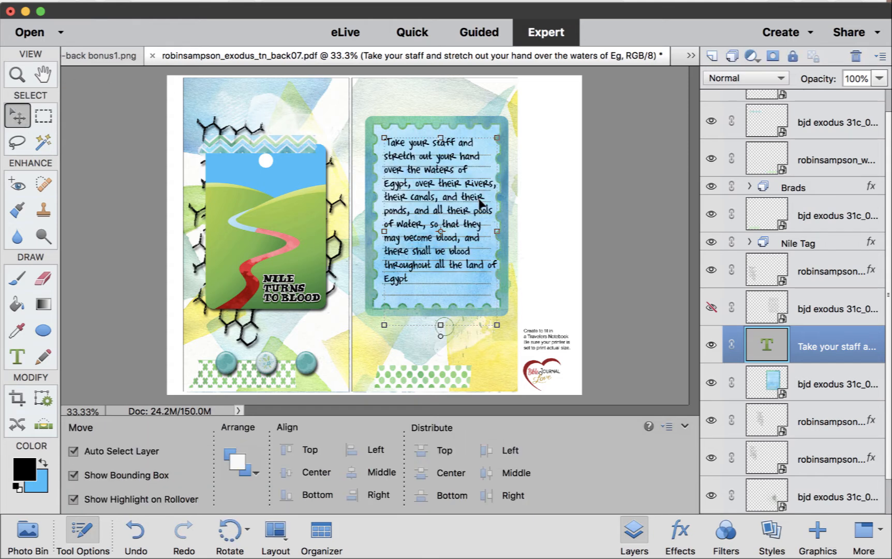
pyautogui.moveTo(413, 175)
pyautogui.mouseDown()
pyautogui.moveTo(425, 176)
pyautogui.moveTo(418, 181)
pyautogui.mouseUp()
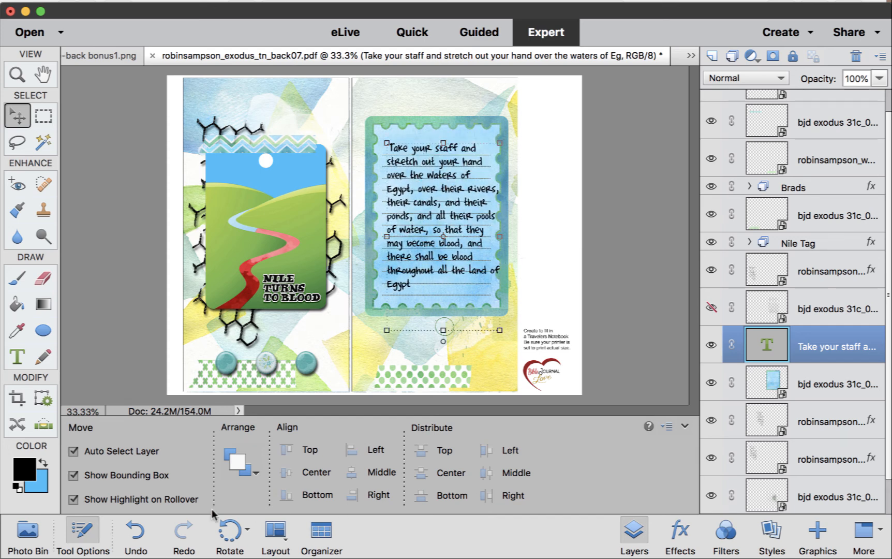
# Step: Set the leading of the entire verse text to 27 pt
pyautogui.click(18, 357)
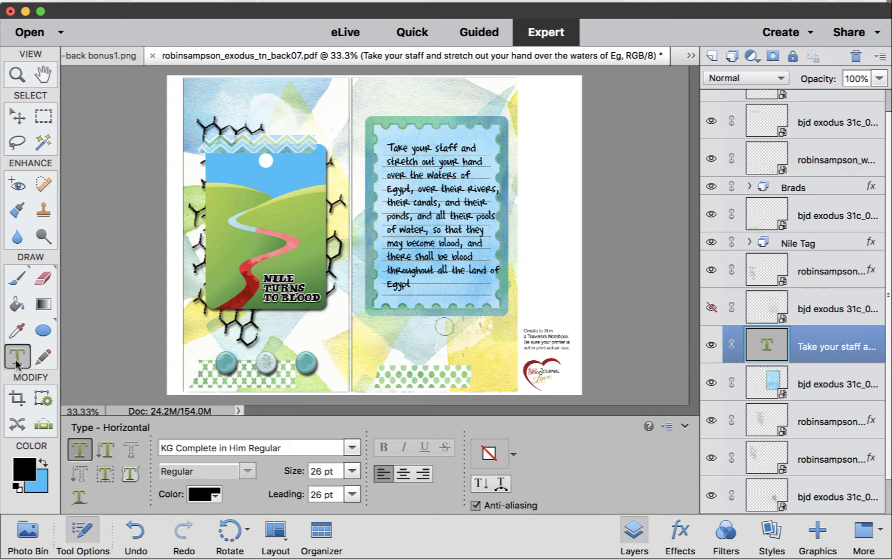
pyautogui.click(484, 224)
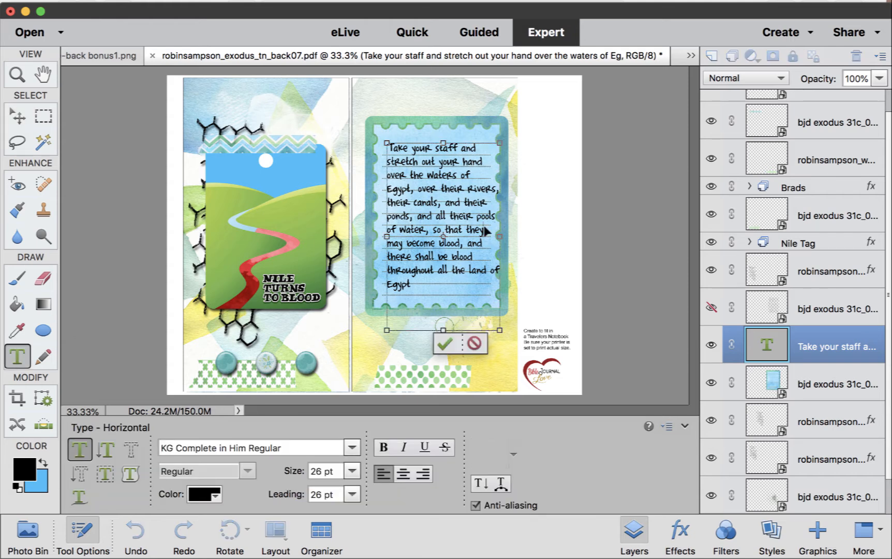
pyautogui.press('super+equal')
pyautogui.press('super+equal')
pyautogui.moveTo(484, 224); pyautogui.dragTo(515, 344)
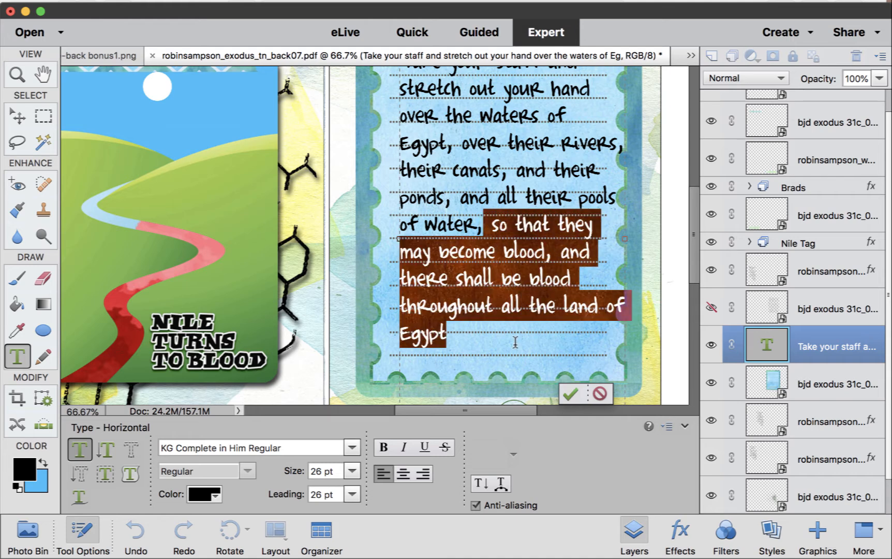
pyautogui.press('super+a')
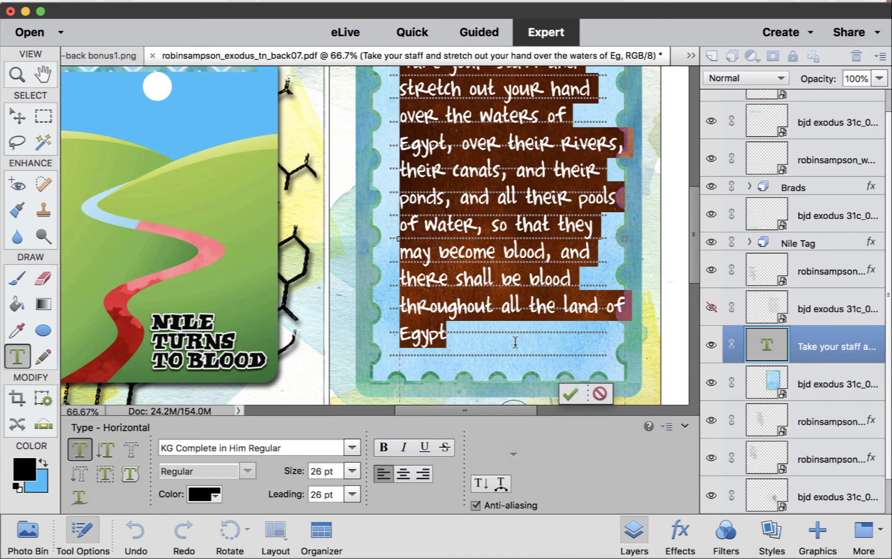
pyautogui.click(334, 495)
pyautogui.write('27')
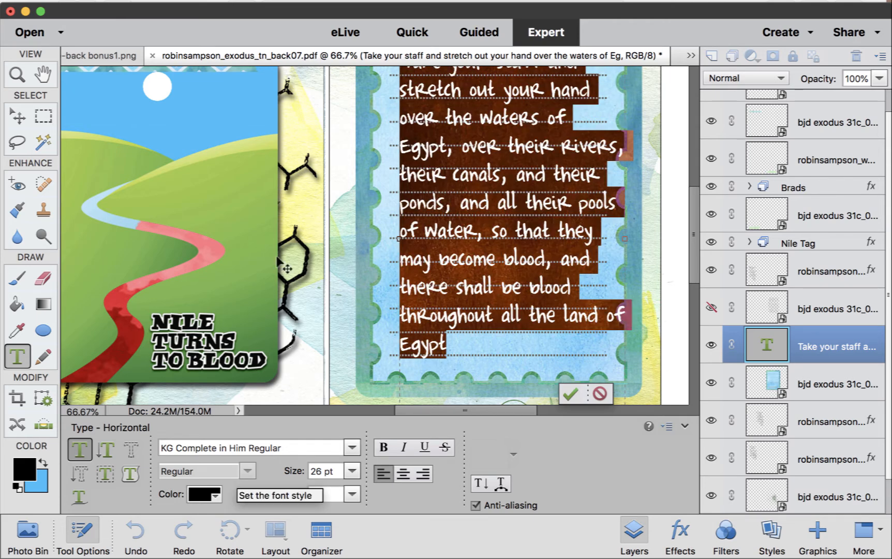
pyautogui.scroll(3, 318, 175)
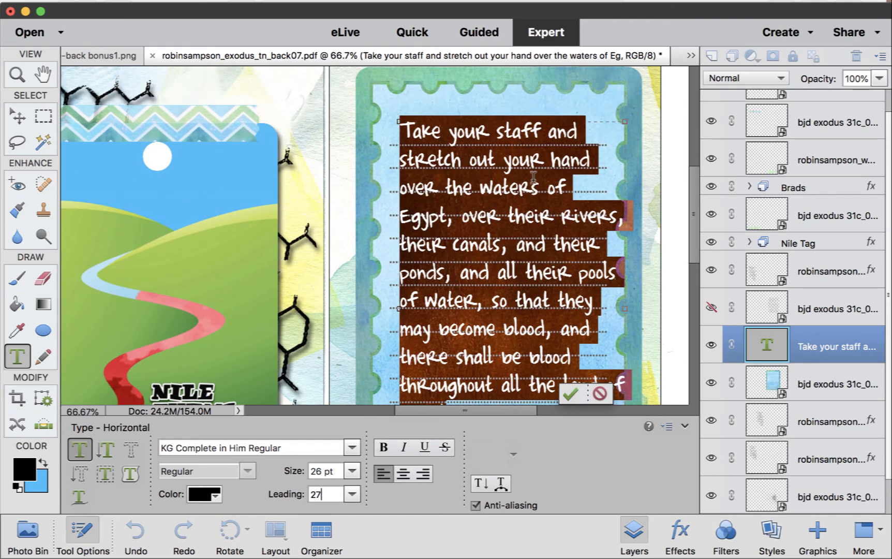
# Step: Nudge the verse text slightly up and left, and move it off the journaling tag onto the lower part of the Nile page
pyautogui.click(18, 117)
pyautogui.moveTo(421, 192); pyautogui.dragTo(414, 189)
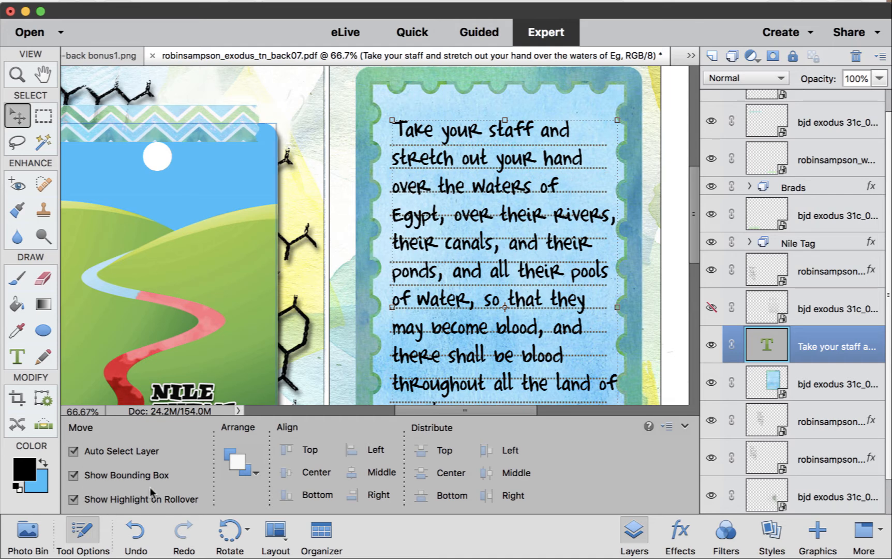
pyautogui.press('super')
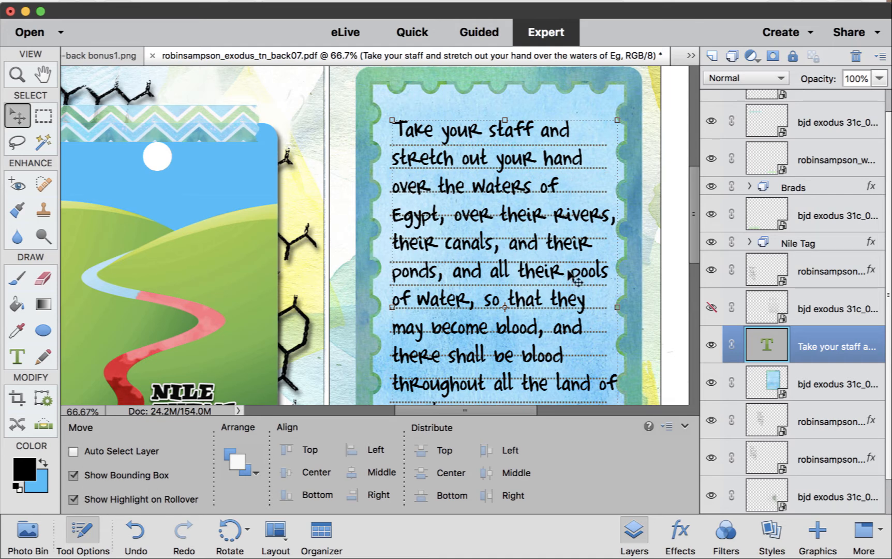
pyautogui.press('super+minus')
pyautogui.press('super+minus')
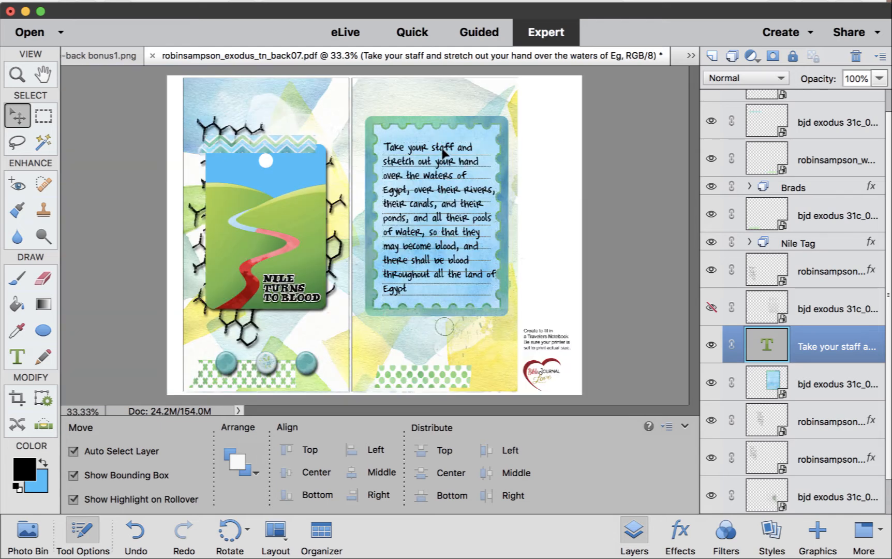
pyautogui.moveTo(442, 154); pyautogui.dragTo(305, 338)
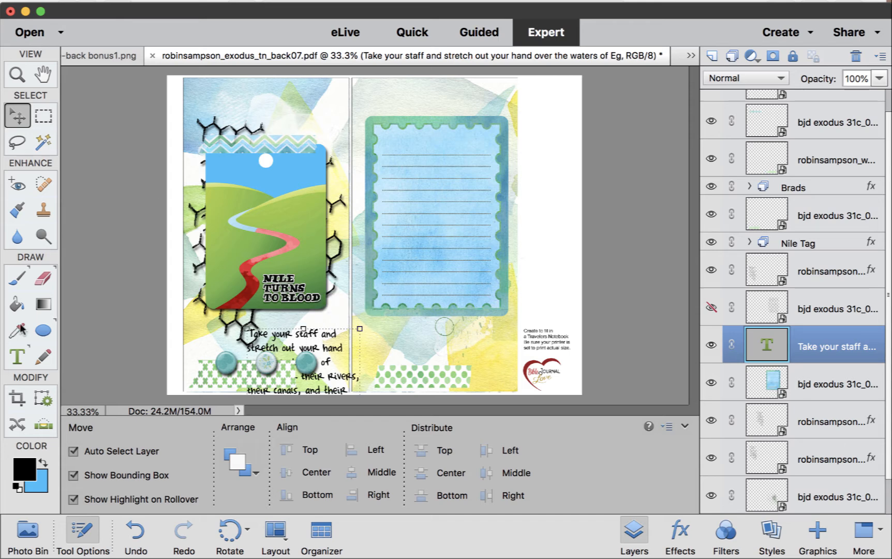
# Step: Draw a black rounded rectangle with a 60 px radius over the lined area of the journaling tag
pyautogui.click(43, 332)
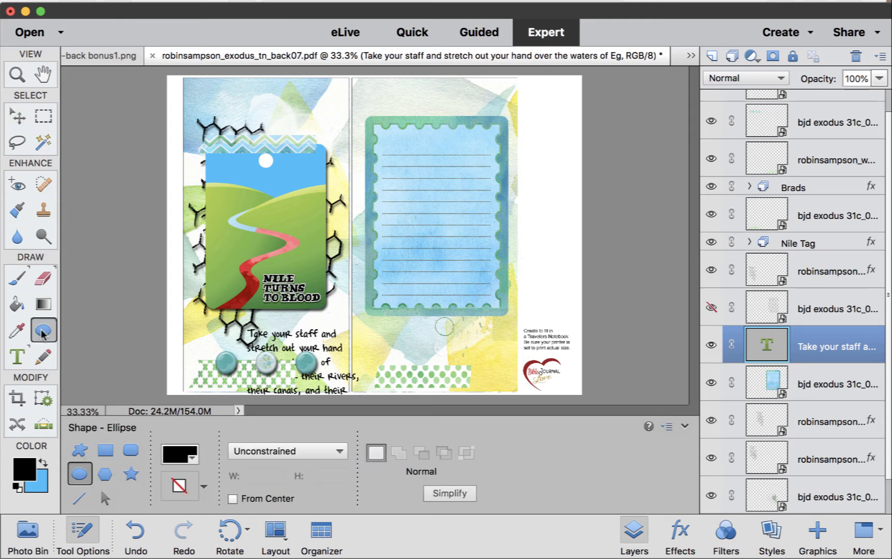
pyautogui.click(134, 454)
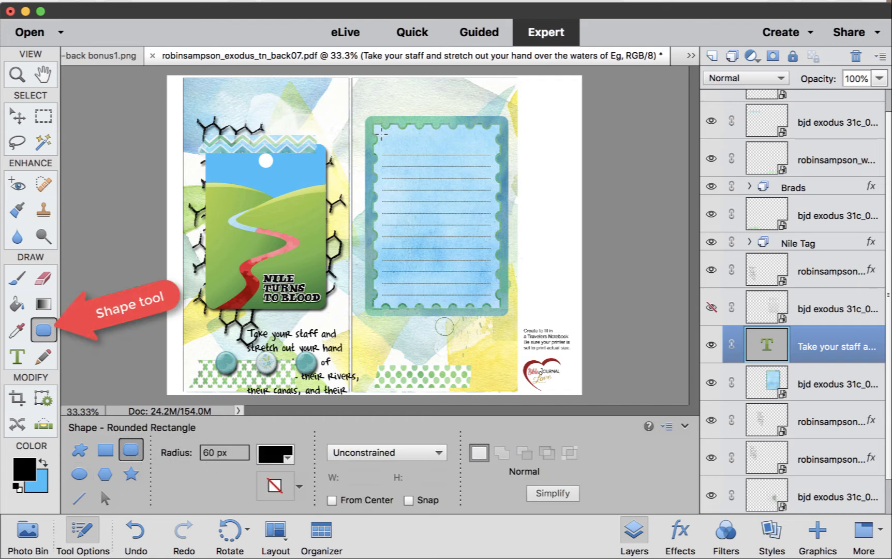
pyautogui.moveTo(381, 136); pyautogui.dragTo(494, 299)
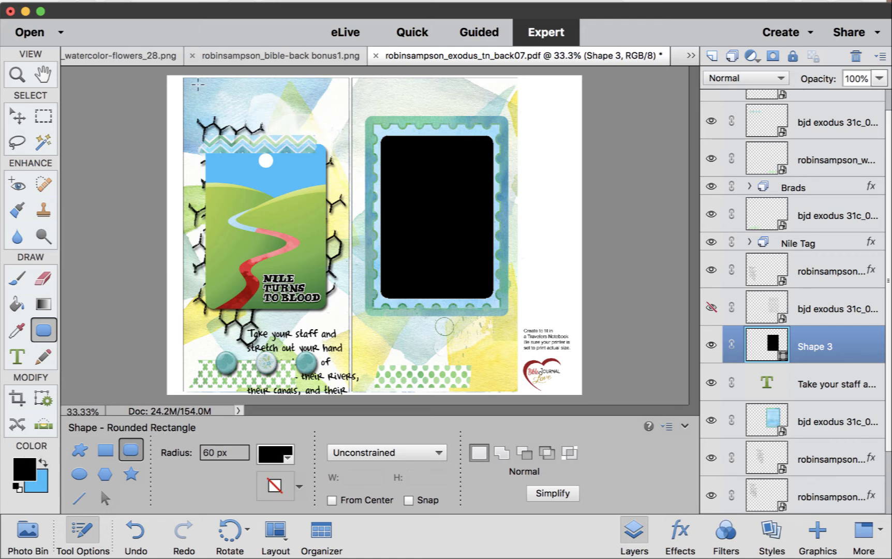
# Step: Paste the pale teal watercolor paper over the black rounded rectangle and clip it to that shape
pyautogui.click(17, 117)
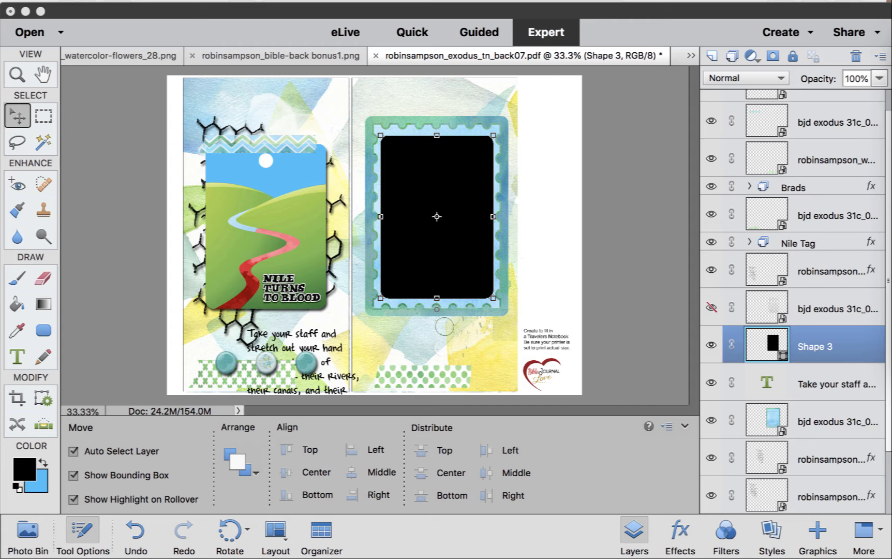
pyautogui.press('super+v')
pyautogui.moveTo(493, 216); pyautogui.dragTo(499, 216)
pyautogui.press('Return')
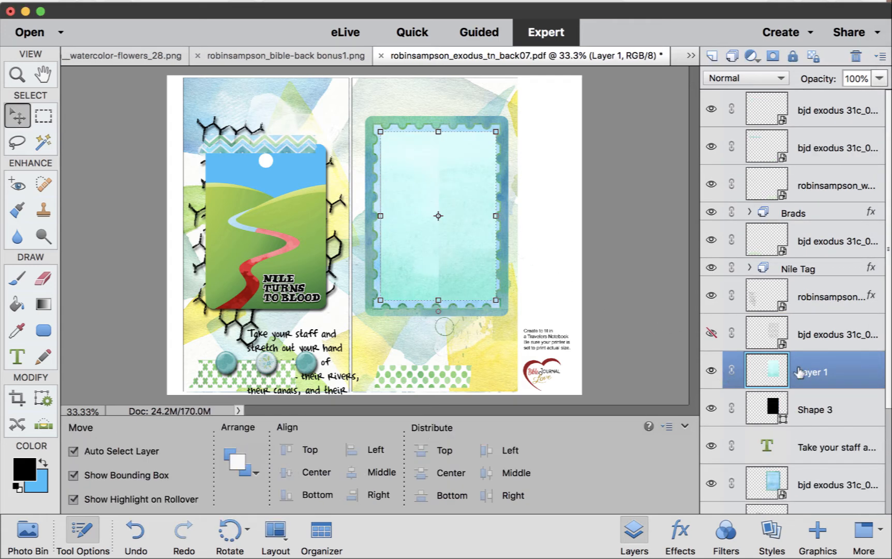
pyautogui.rightClick(797, 368)
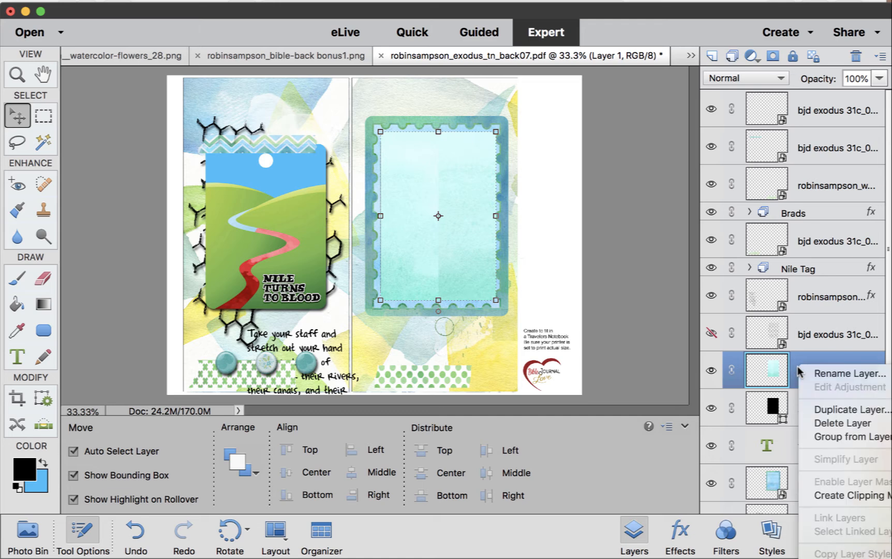
pyautogui.click(837, 496)
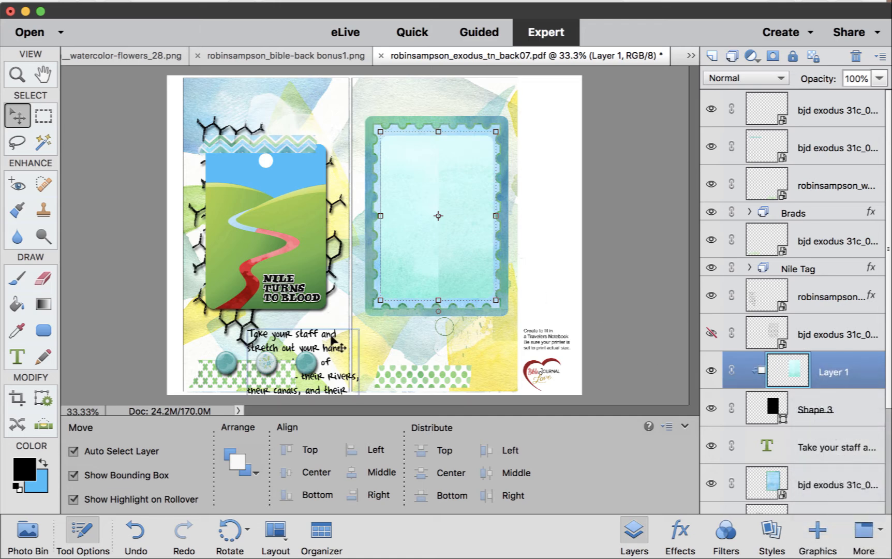
# Step: Move the verse text back onto the journaling tag and raise its layer above the teal paper and the hidden verse layer
pyautogui.moveTo(339, 344); pyautogui.dragTo(467, 158)
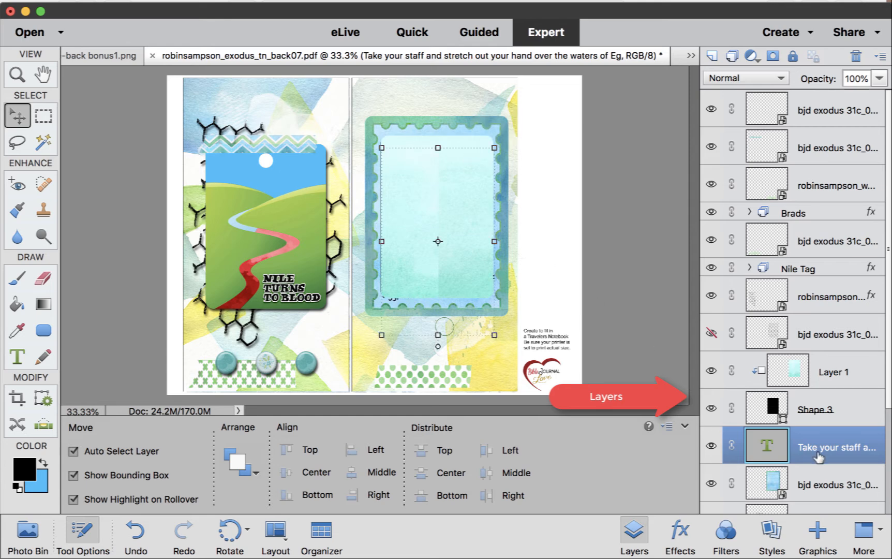
pyautogui.moveTo(816, 448); pyautogui.dragTo(832, 331)
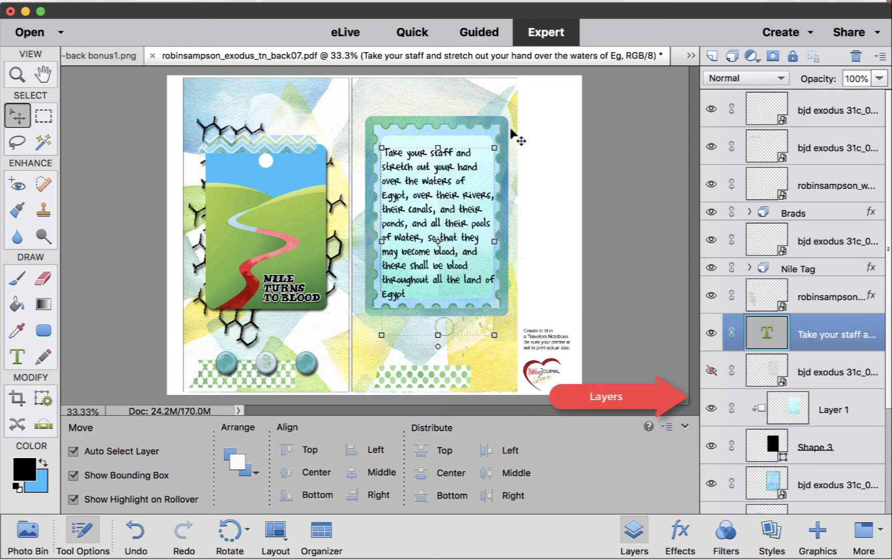
pyautogui.moveTo(439, 168); pyautogui.dragTo(443, 164)
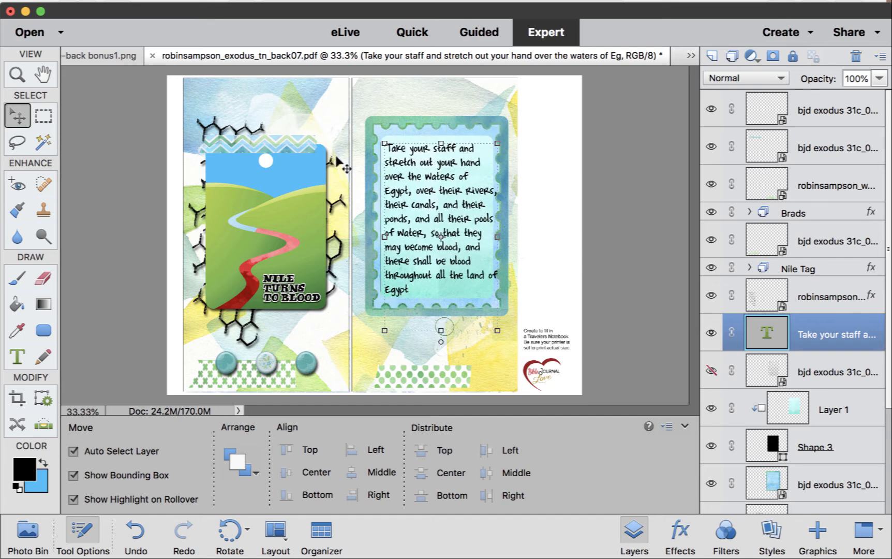
# Step: Narrow the verse's text box slightly from its right edge and center-align all of the text
pyautogui.click(17, 357)
pyautogui.click(455, 227)
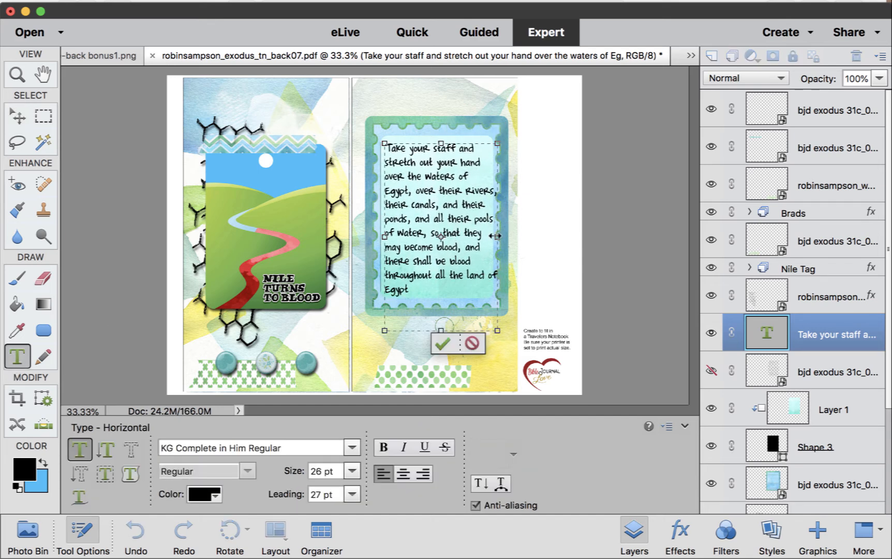
pyautogui.moveTo(496, 236); pyautogui.dragTo(493, 236)
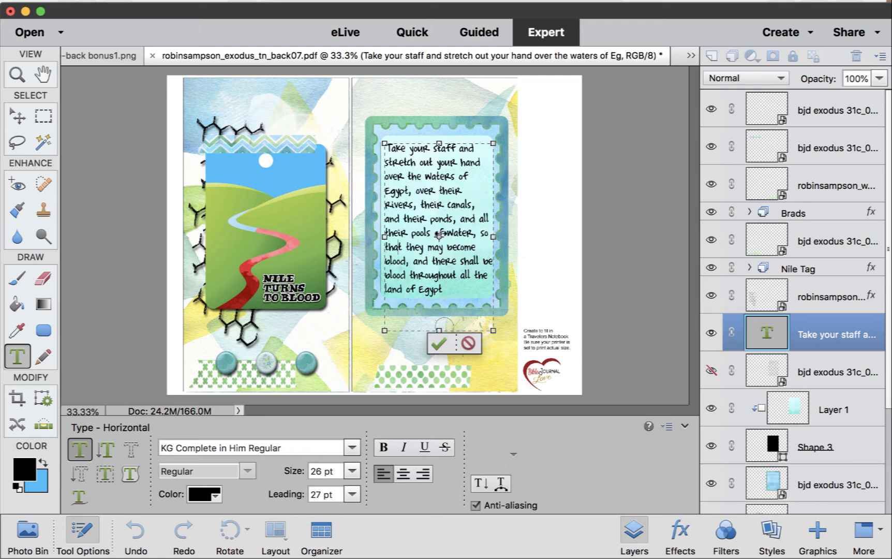
pyautogui.press('super+a')
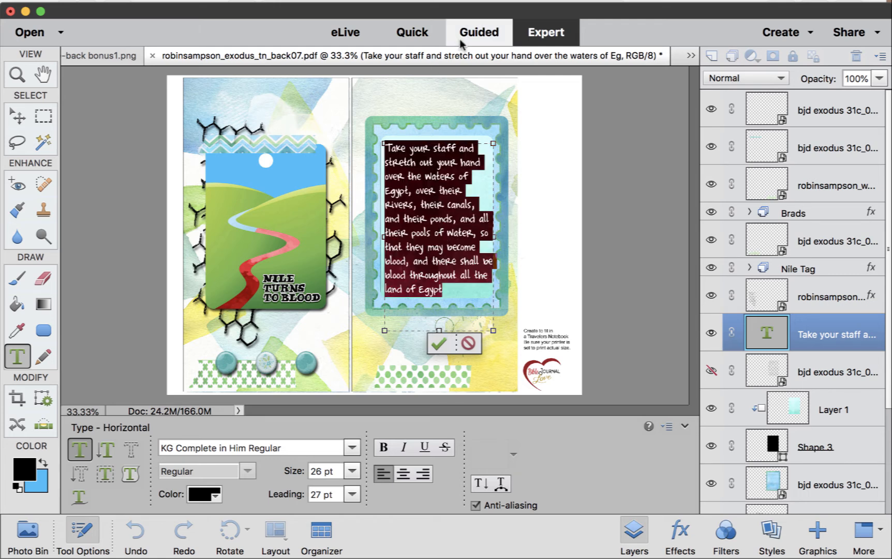
pyautogui.click(403, 473)
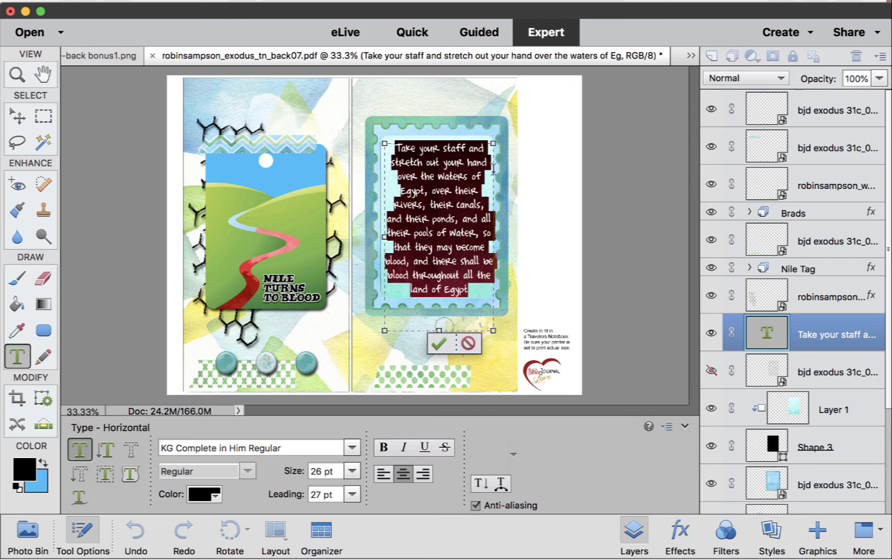
# Step: Try a line break after "Egypt," in the verse's fourth line and remove it again
pyautogui.click(431, 189)
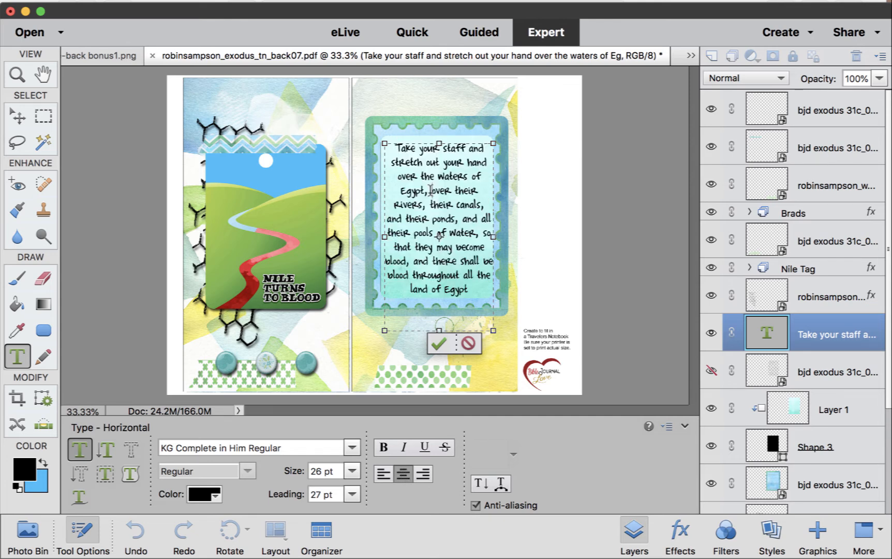
pyautogui.press('Return')
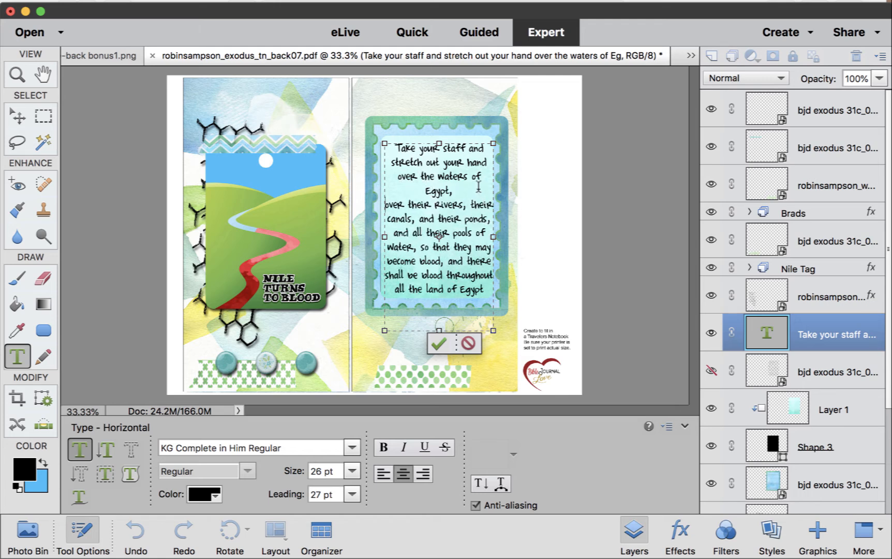
pyautogui.press('BackSpace')
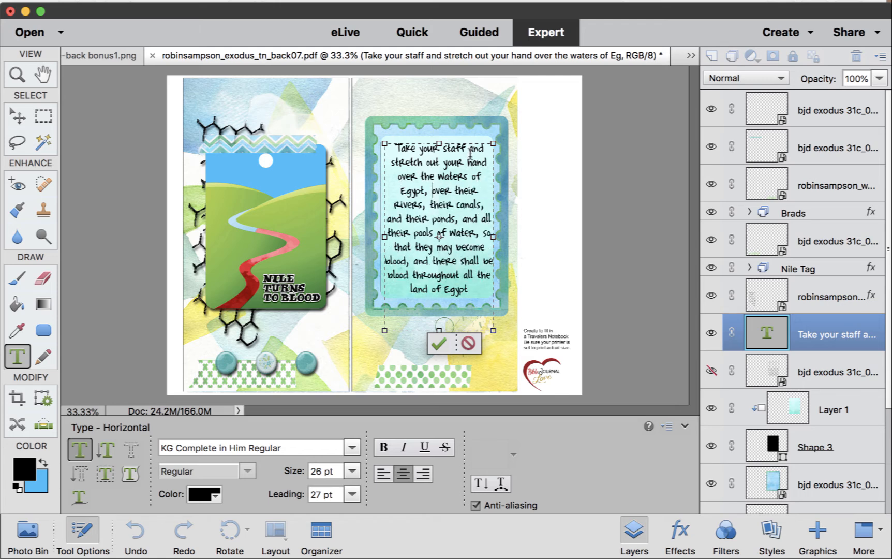
# Step: Nudge the centered verse text slightly up and left on the teal panel
pyautogui.click(17, 116)
pyautogui.moveTo(453, 166); pyautogui.dragTo(451, 165)
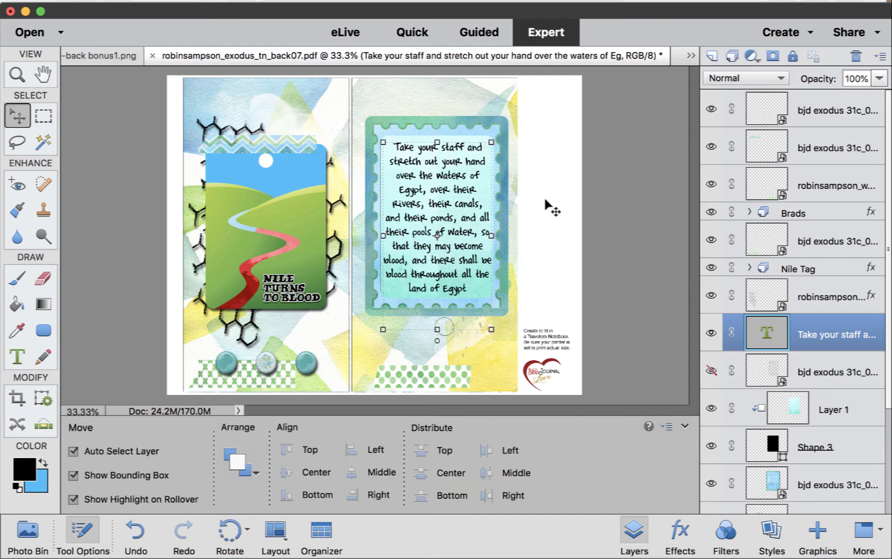
# Step: Delete the hidden verse image layer between the verse text layer and the clipped teal paper layer
pyautogui.click(445, 122)
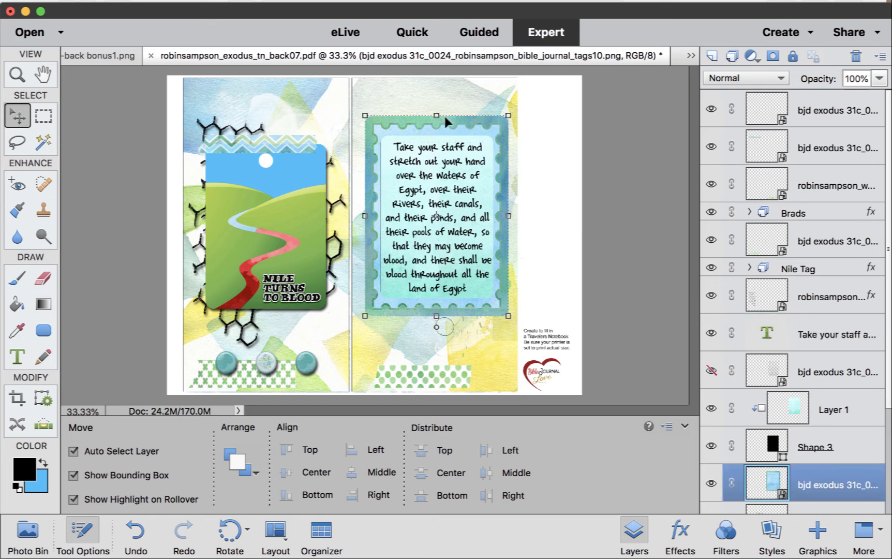
pyautogui.click(430, 139)
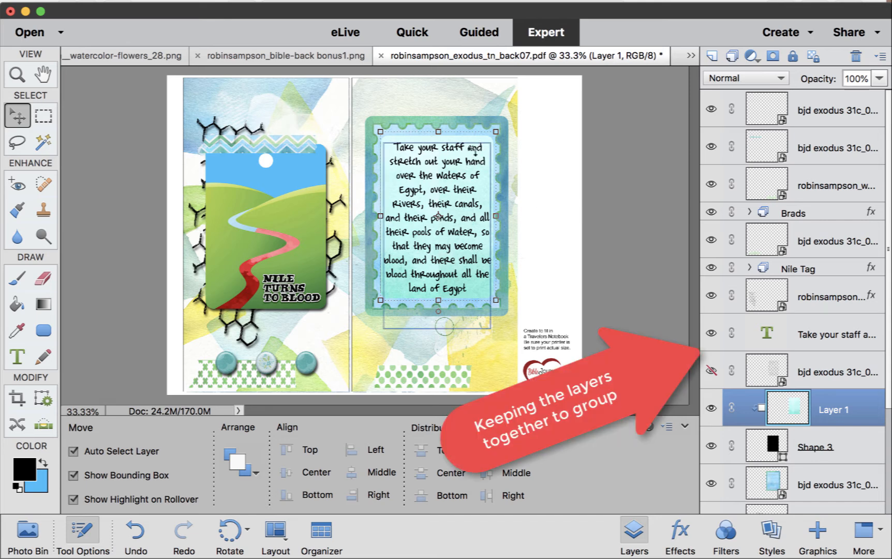
pyautogui.click(808, 370)
pyautogui.scroll(-3, 807, 365)
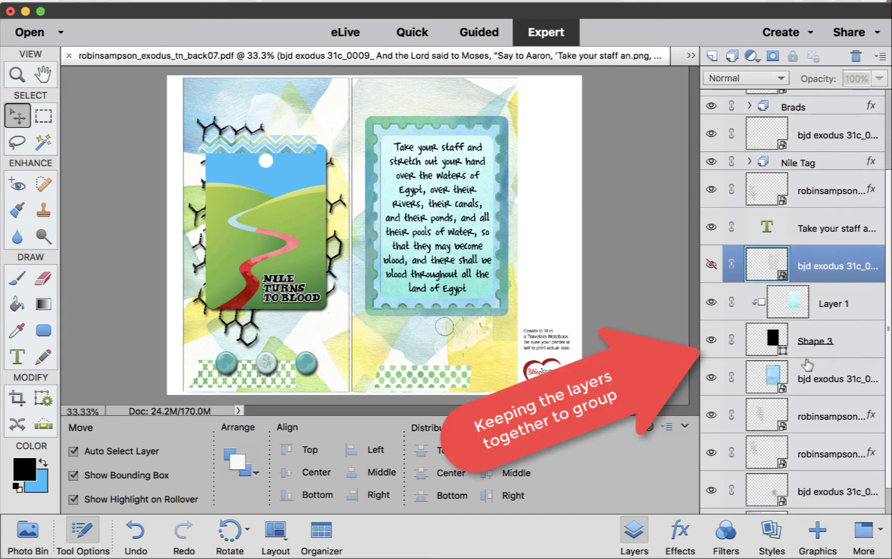
pyautogui.click(839, 288)
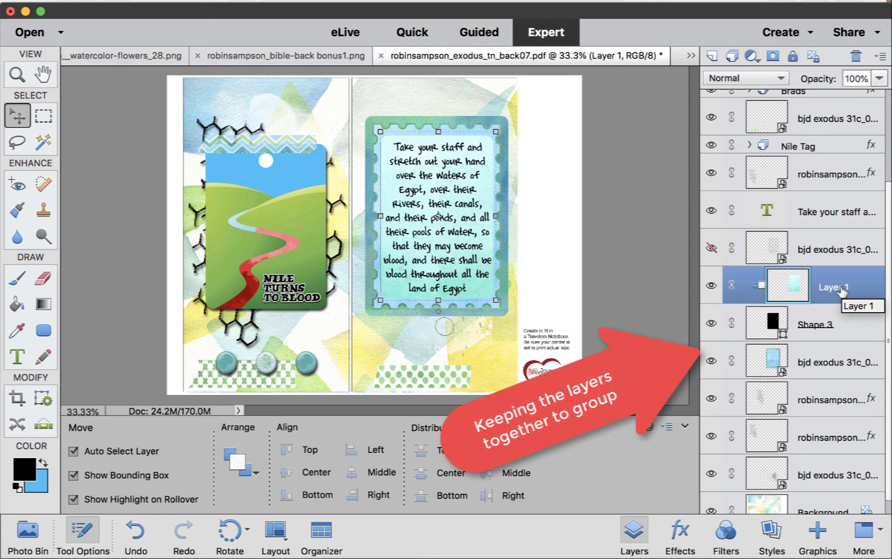
pyautogui.keyDown('shift'); pyautogui.click(826, 325); pyautogui.keyUp('shift')
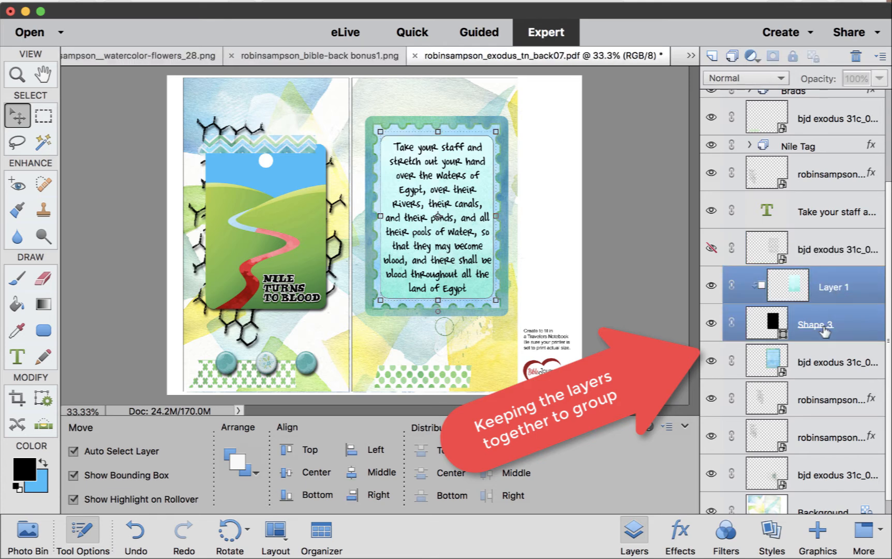
pyautogui.keyDown('shift'); pyautogui.click(823, 363); pyautogui.keyUp('shift')
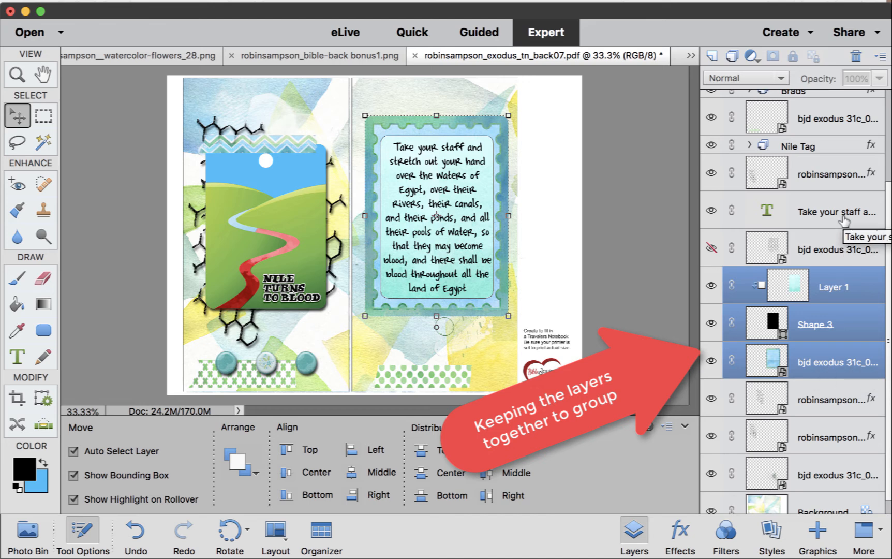
pyautogui.rightClick(832, 247)
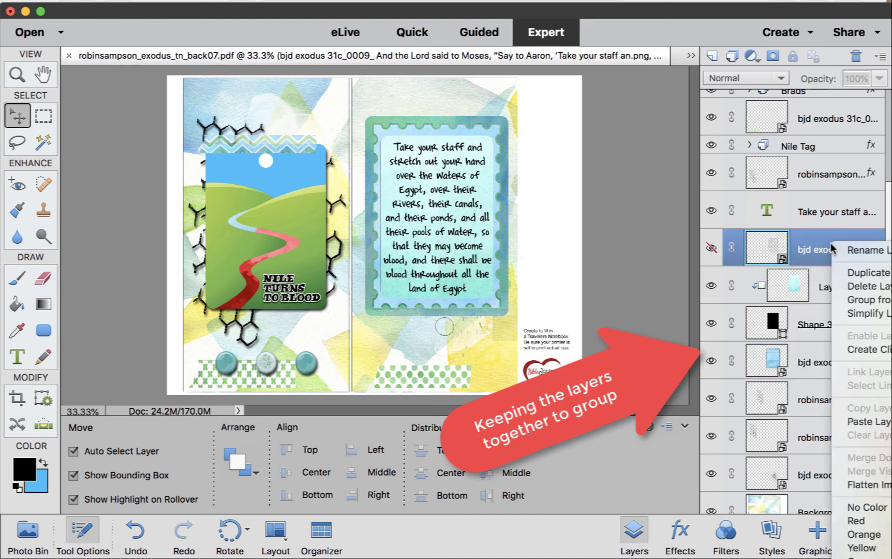
pyautogui.click(854, 288)
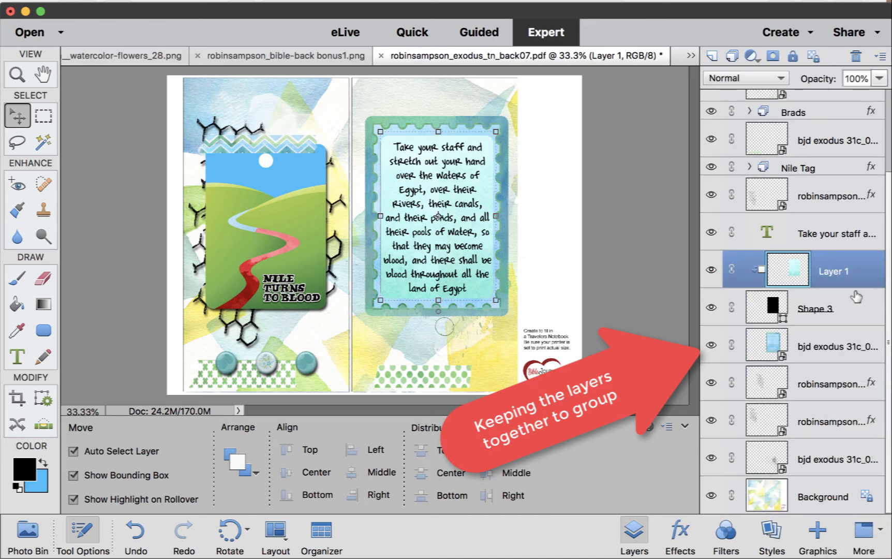
# Step: Group the verse text, Layer 1, Shape 3 and the stamp-frame layer directly below them into one layer group
pyautogui.click(826, 233)
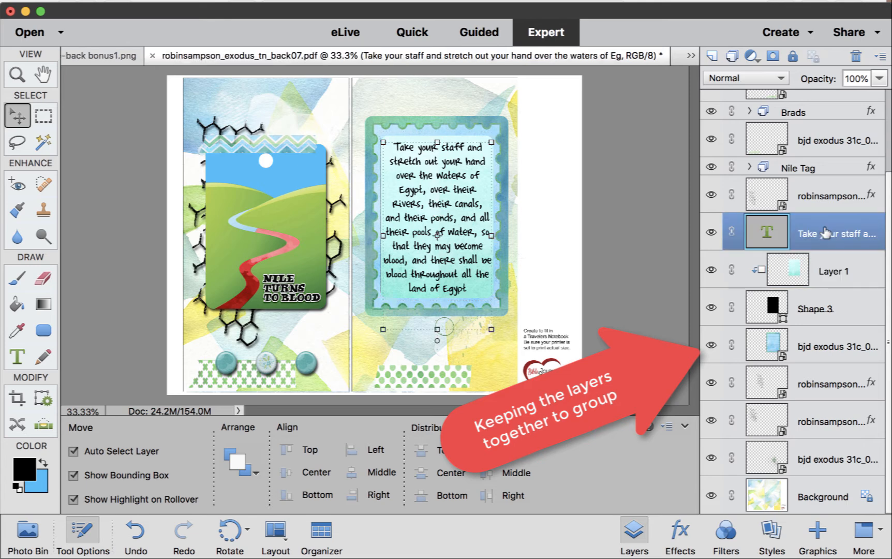
pyautogui.keyDown('shift'); pyautogui.click(831, 269); pyautogui.keyUp('shift')
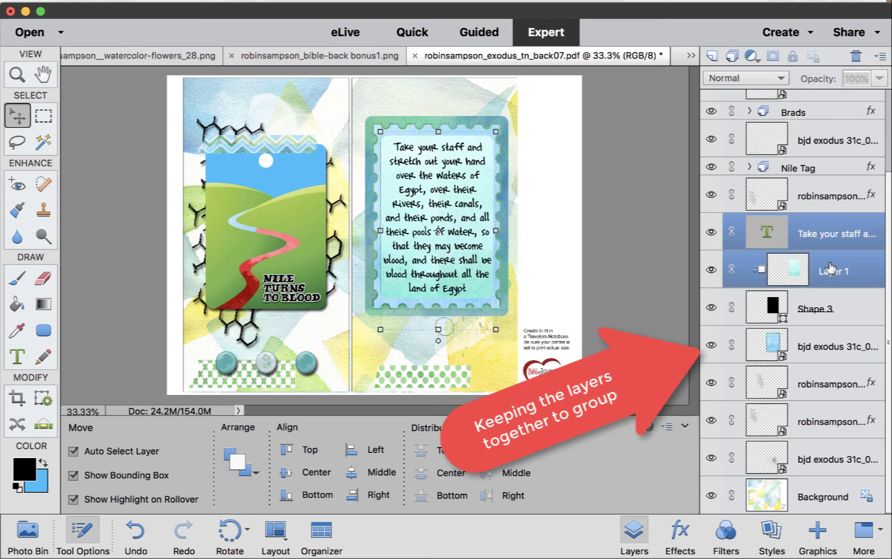
pyautogui.keyDown('shift'); pyautogui.click(828, 309); pyautogui.keyUp('shift')
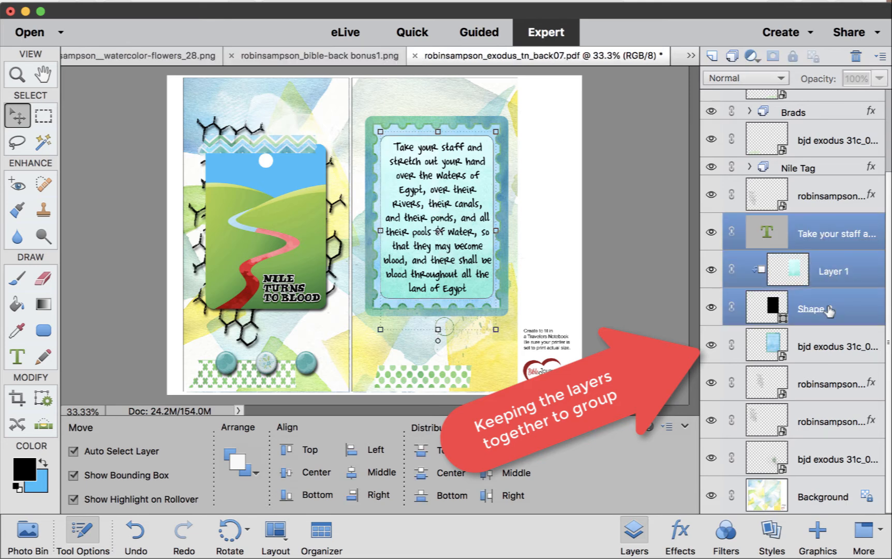
pyautogui.keyDown('shift'); pyautogui.click(819, 344); pyautogui.keyUp('shift')
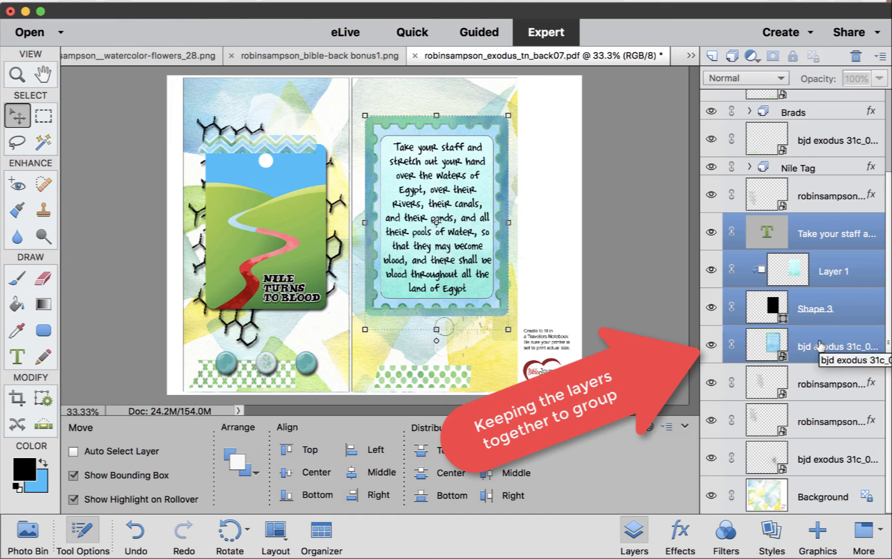
pyautogui.press('super+g')
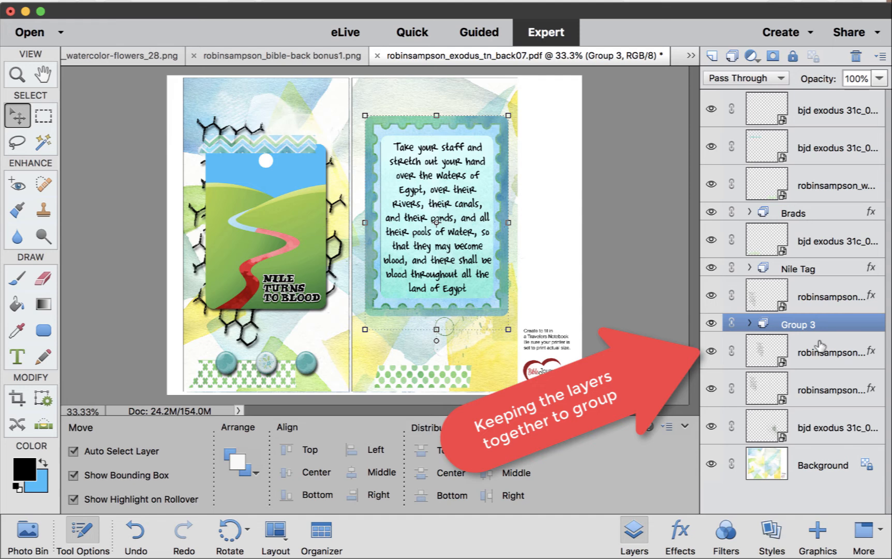
# Step: Rename the new layer group Verse and move the framed verse slightly higher on the page
pyautogui.doubleClick(798, 323)
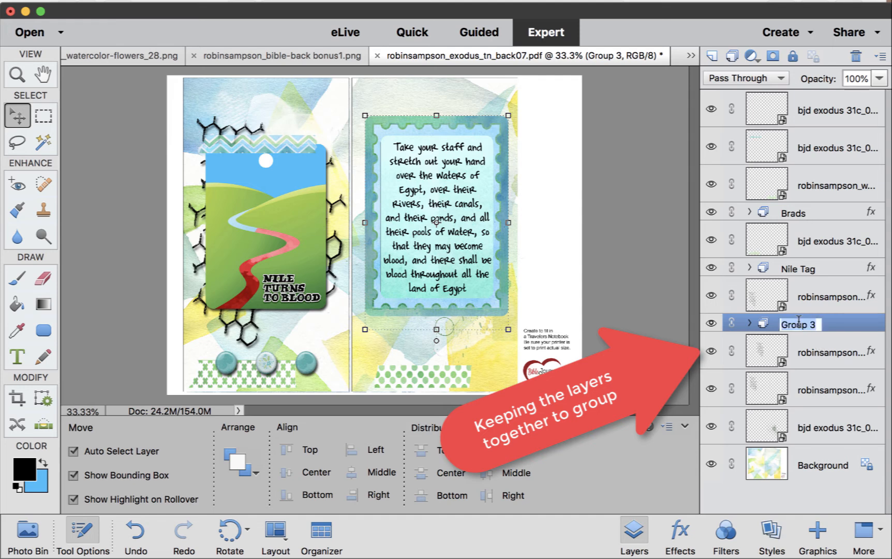
pyautogui.write('Vers')
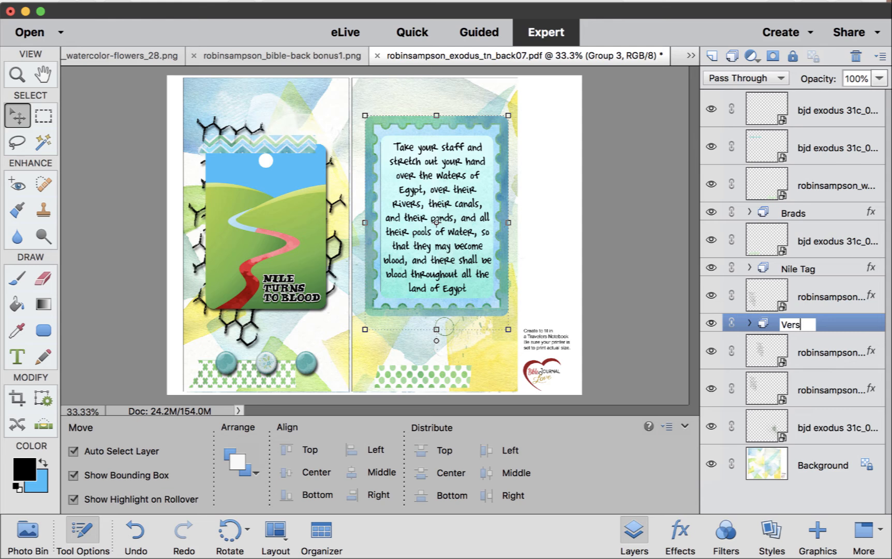
pyautogui.write('e')
pyautogui.press('Return')
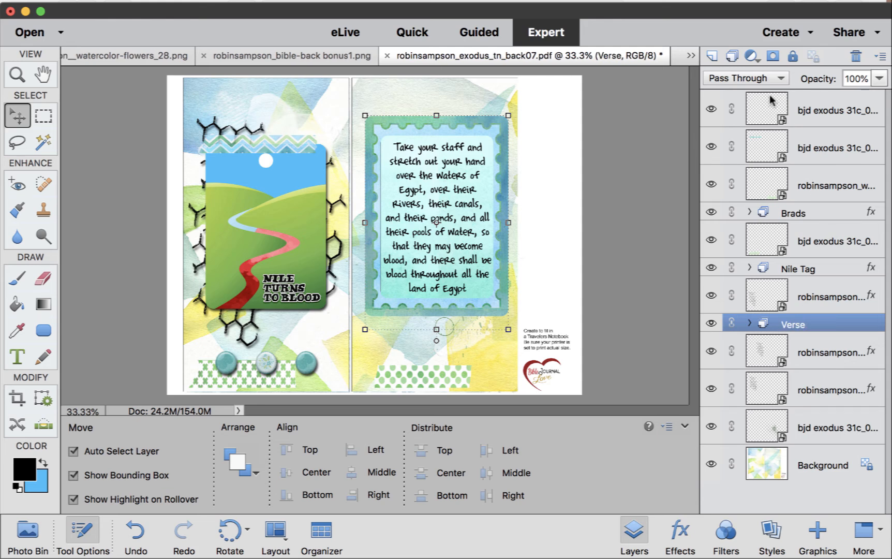
pyautogui.moveTo(448, 188); pyautogui.dragTo(448, 174)
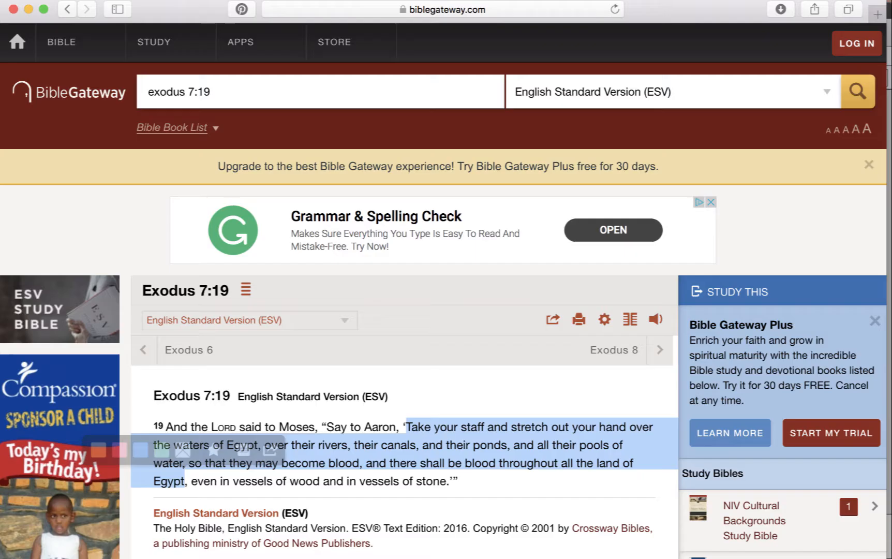
# Step: Switch to the browser and copy "exodus 7:19" from the Bible Gateway search box, returning to Photoshop Elements
pyautogui.moveTo(237, 85); pyautogui.dragTo(66, 84)
pyautogui.press('super+c')
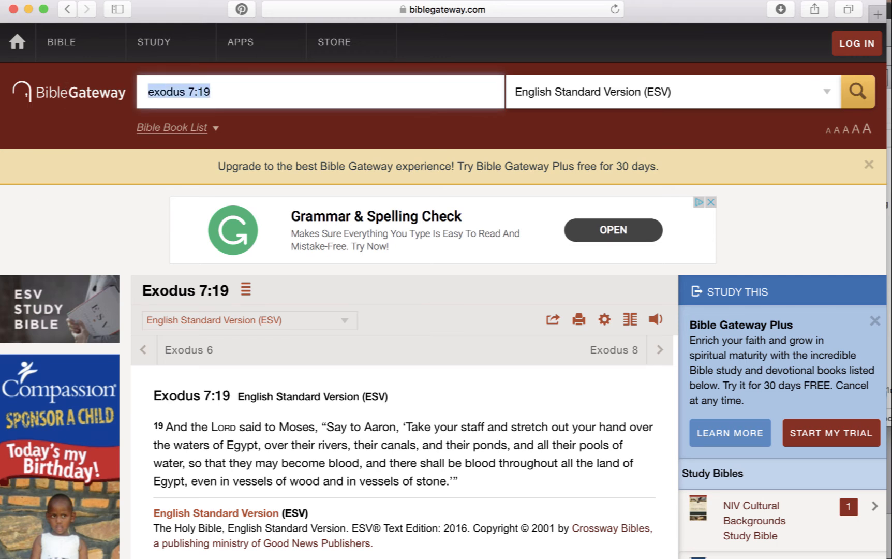
pyautogui.press('super+Tab')
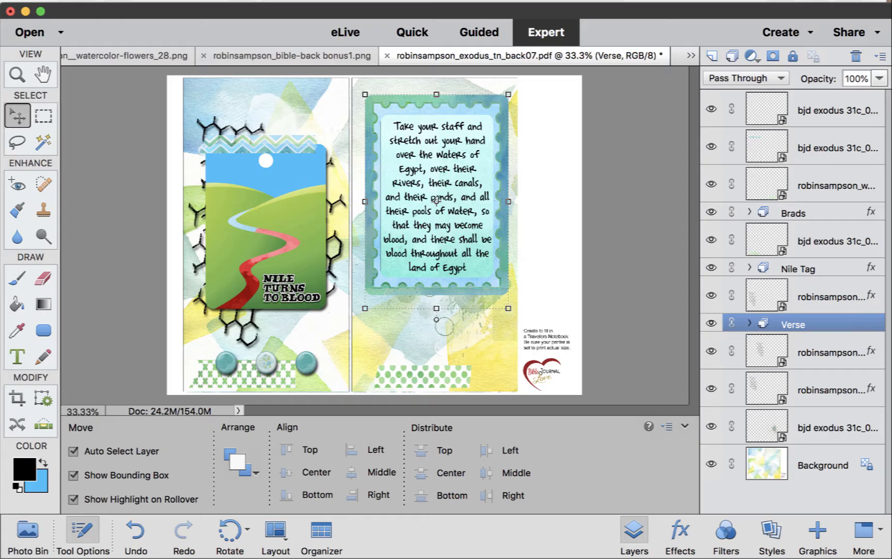
# Step: Add the copied reference as horizontal text on the background below the verse frame
pyautogui.click(446, 353)
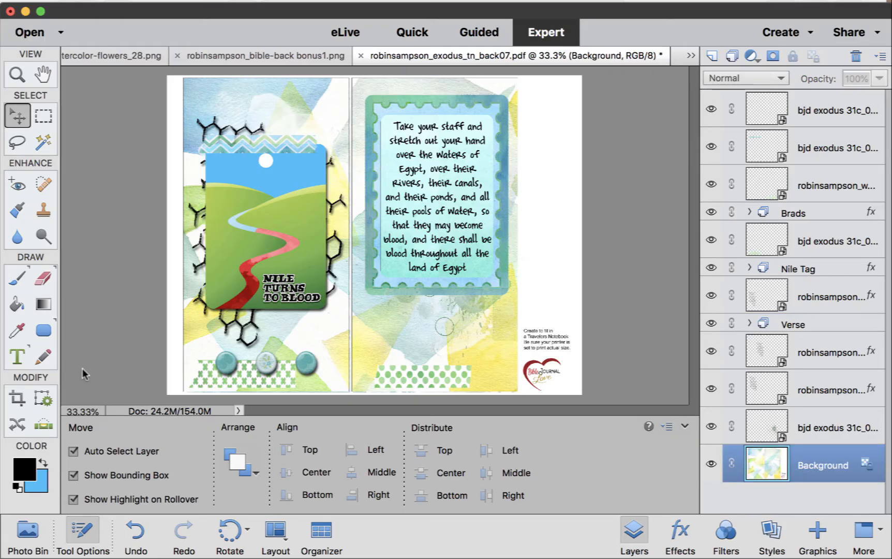
pyautogui.click(20, 360)
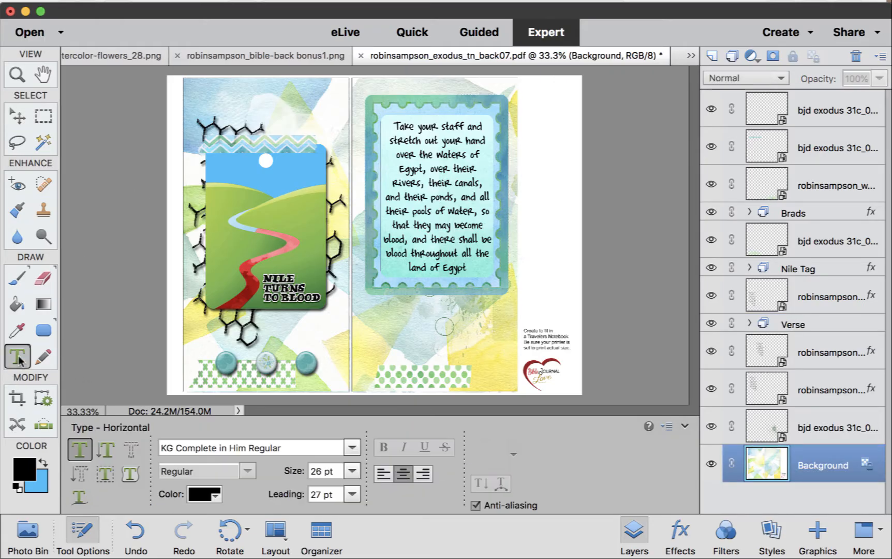
pyautogui.click(397, 337)
pyautogui.press('super+v')
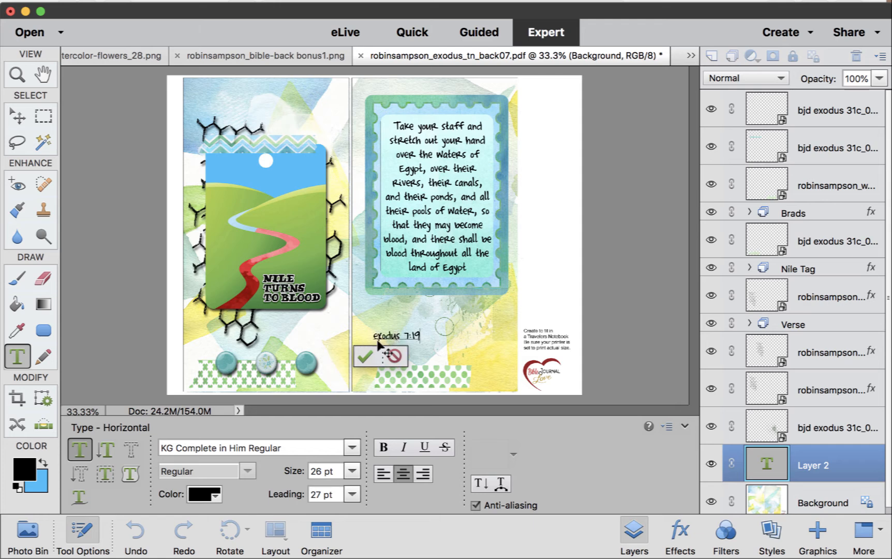
pyautogui.click(370, 357)
# Step: Capitalise the first letter of the reference text so it reads "Exodus 7:19"
pyautogui.click(419, 336)
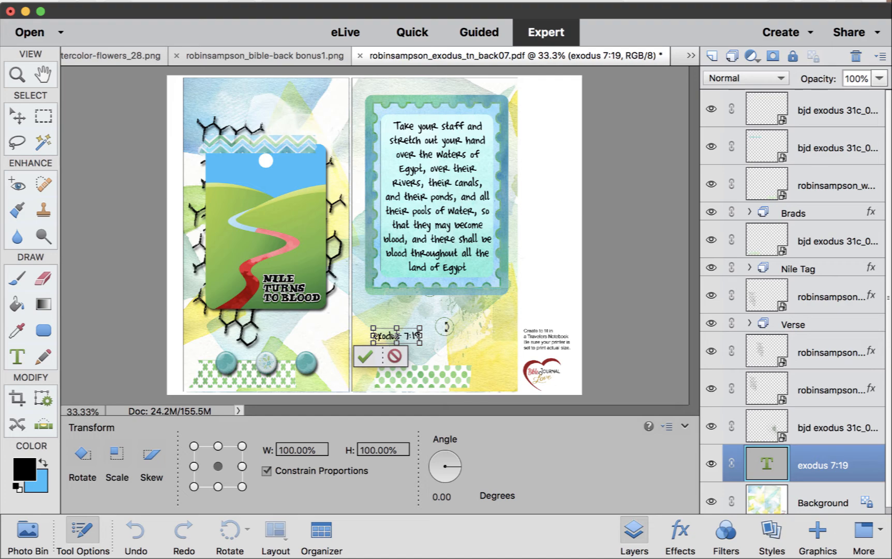
pyautogui.press('super+equal')
pyautogui.press('super+equal')
pyautogui.press('super+equal')
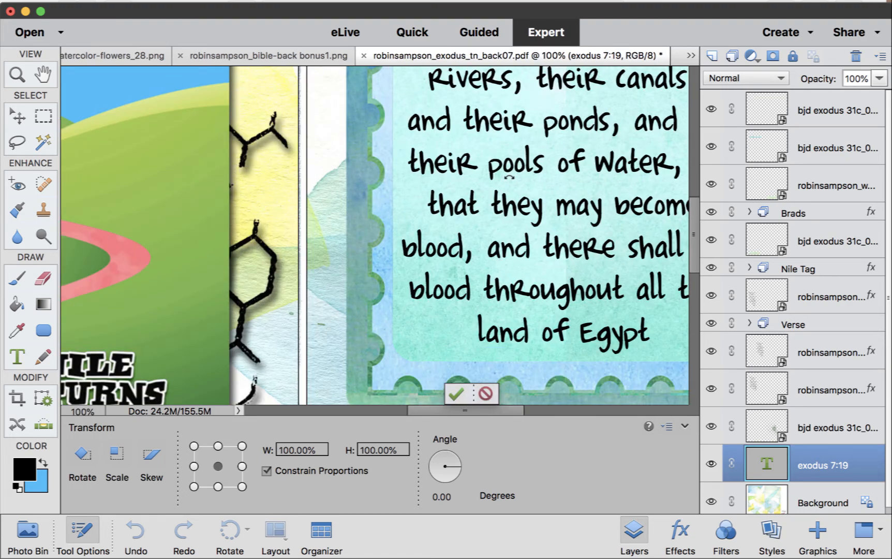
pyautogui.scroll(-10, 509, 177)
pyautogui.hscroll(3, 509, 177)
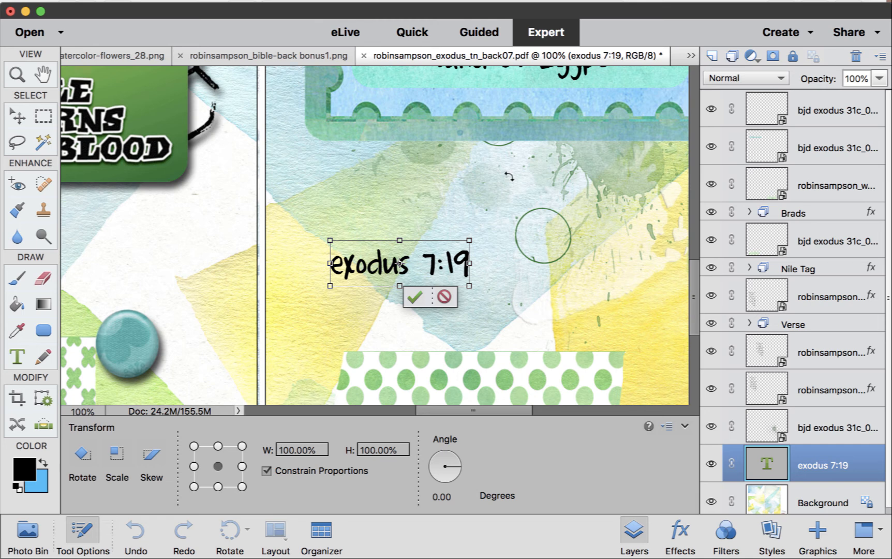
pyautogui.click(20, 357)
pyautogui.click(342, 261)
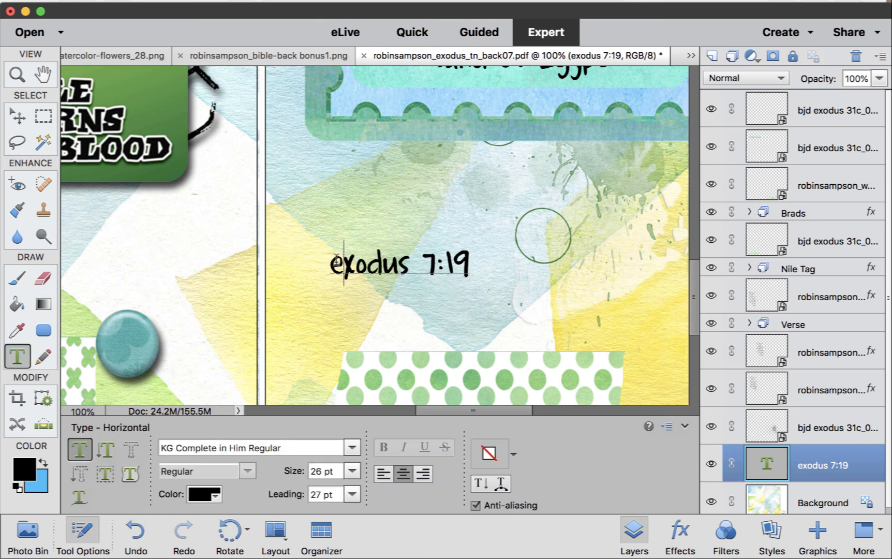
pyautogui.hotkey('shift', 'Left')
pyautogui.write('E')
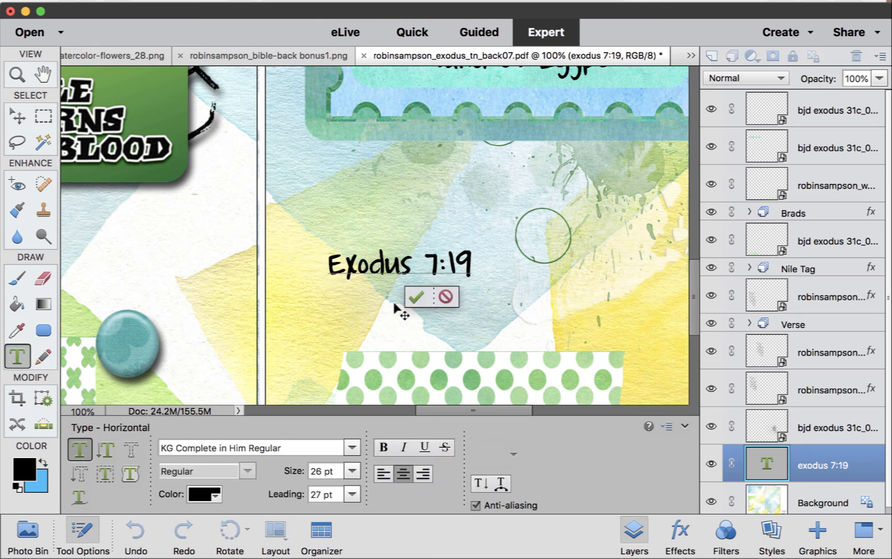
pyautogui.click(27, 533)
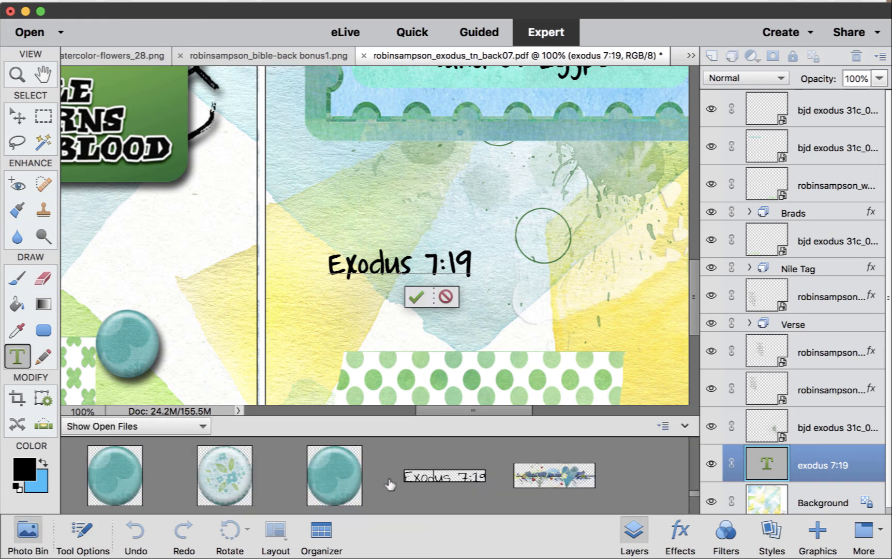
pyautogui.scroll(-5, 394, 473)
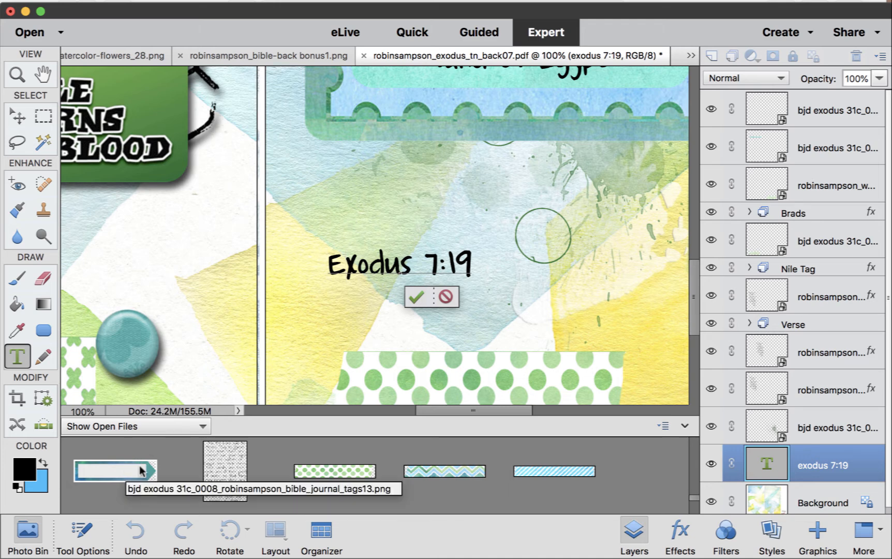
pyautogui.click(416, 297)
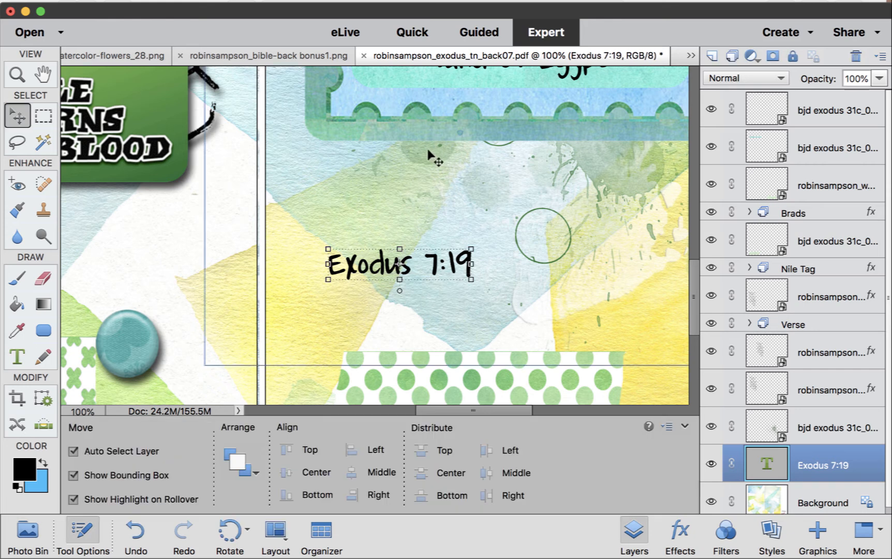
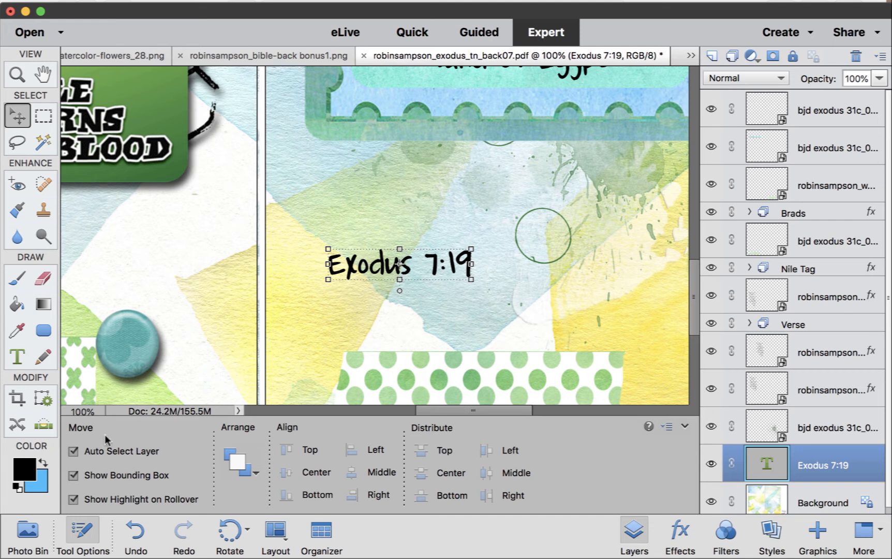
# Step: Move the Exodus 7:19 text up closer to the verse frame and add the arrow-shaped tags13 image to the page
pyautogui.moveTo(368, 275); pyautogui.dragTo(372, 215)
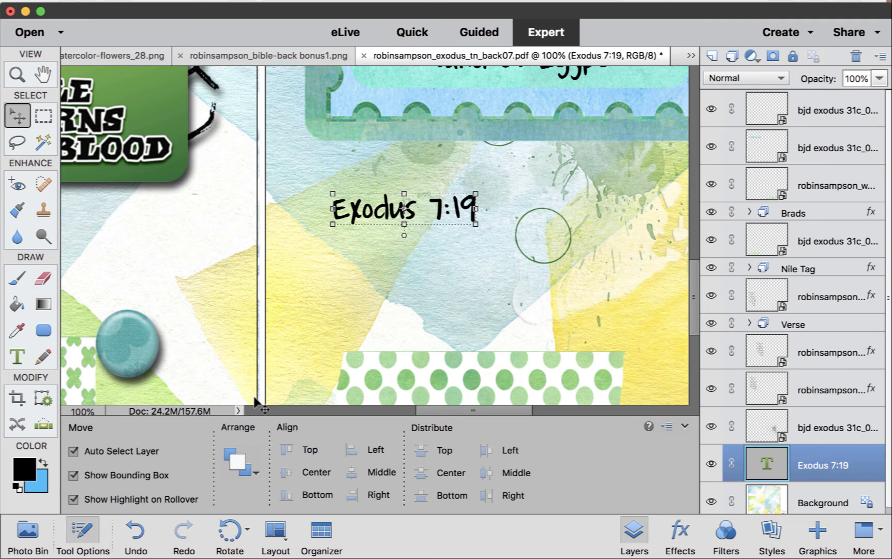
pyautogui.click(28, 532)
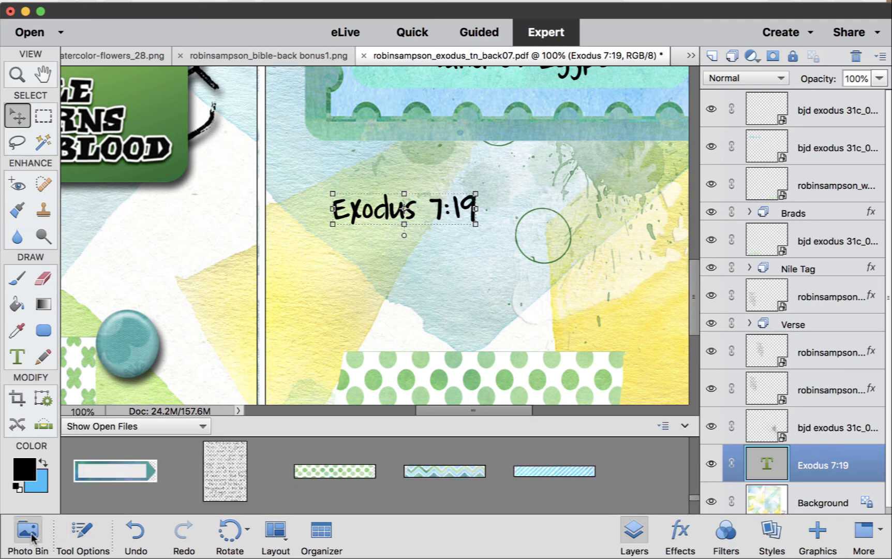
pyautogui.moveTo(122, 471); pyautogui.dragTo(378, 301)
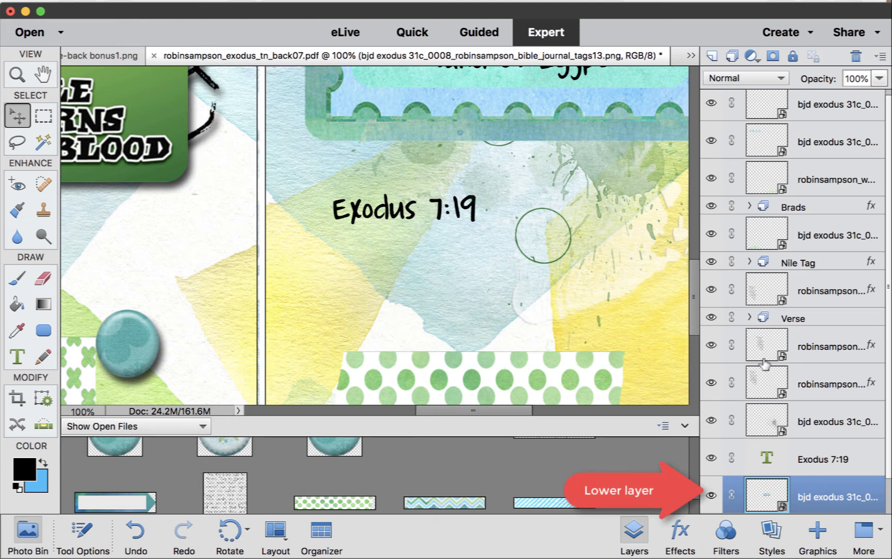
# Step: Move the tag layer into the Brads group and shift the whole group slightly down and left on the page
pyautogui.moveTo(819, 501); pyautogui.dragTo(831, 208)
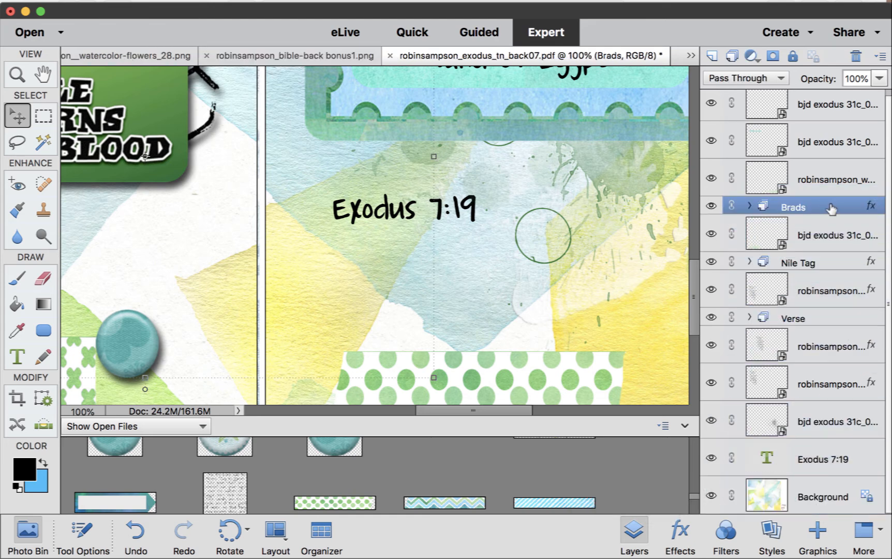
pyautogui.press('super+minus')
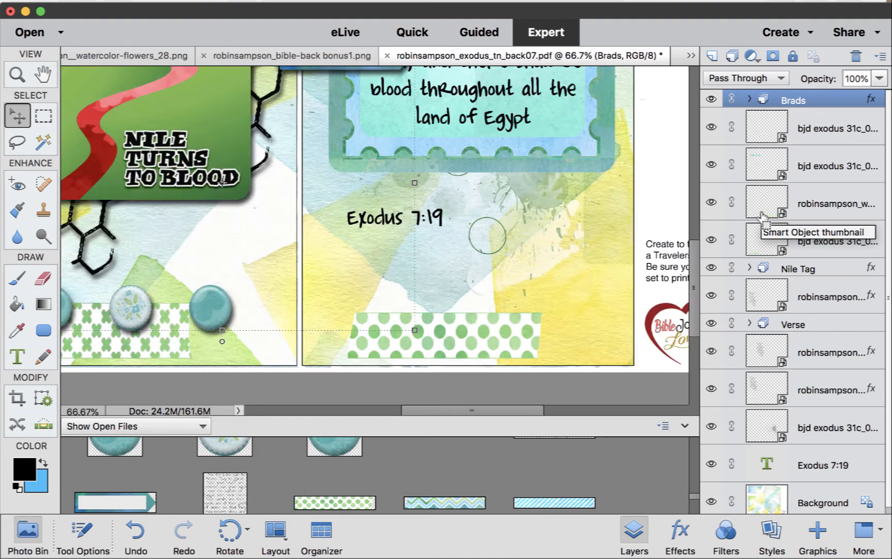
pyautogui.press('super+minus')
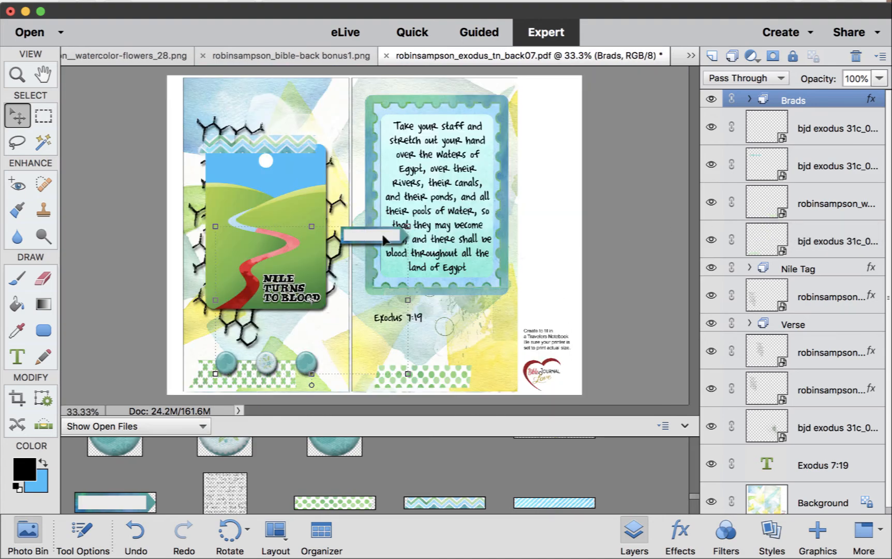
pyautogui.moveTo(383, 239)
pyautogui.mouseDown()
pyautogui.moveTo(377, 284)
pyautogui.moveTo(375, 250)
pyautogui.mouseUp()
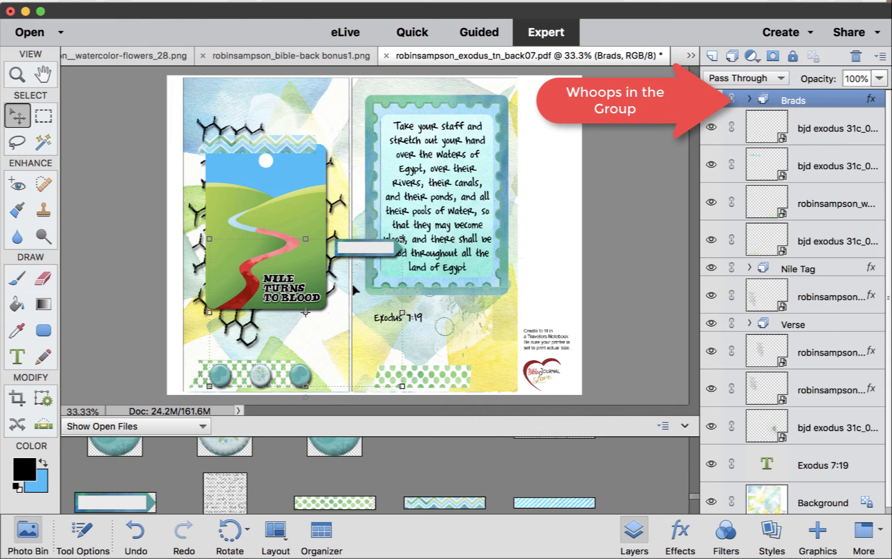
# Step: Bring the tag layer out above the Brads group and place the tag over the verse frame's lower-left corner
pyautogui.click(749, 100)
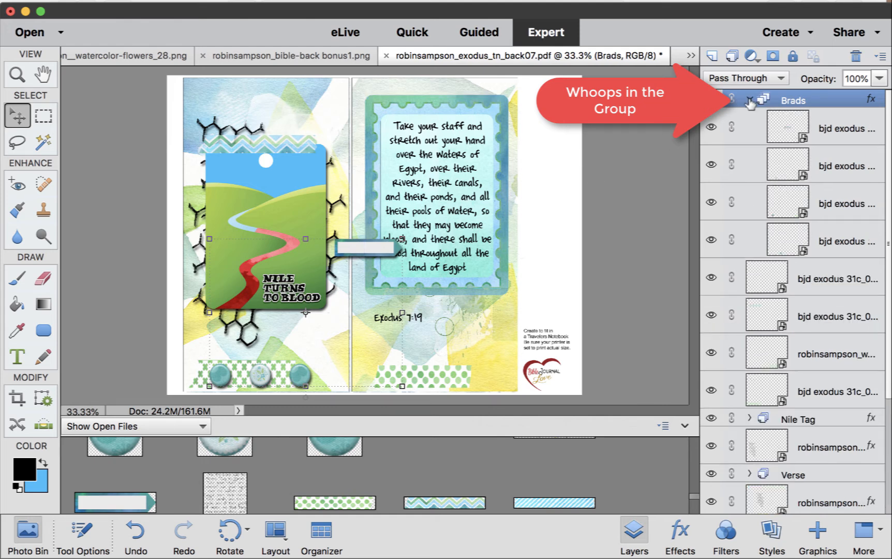
pyautogui.click(787, 131)
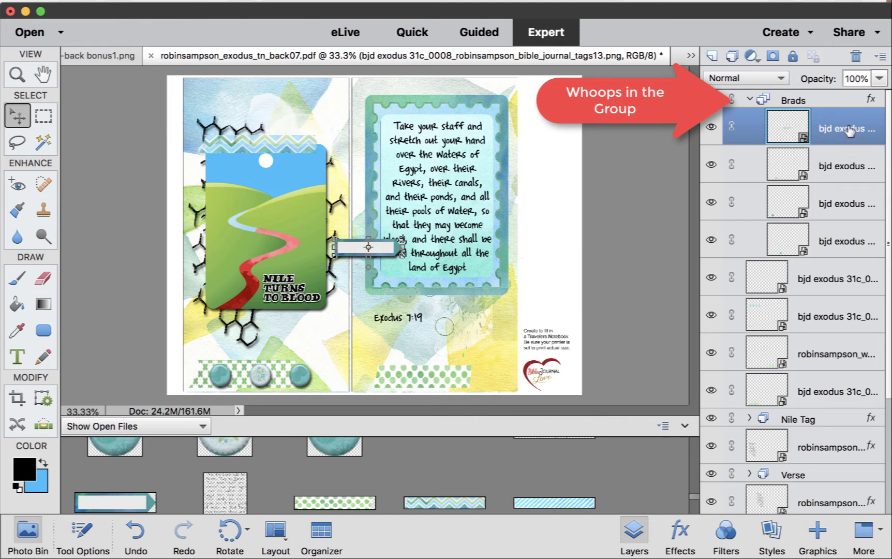
pyautogui.press('super+bracketright')
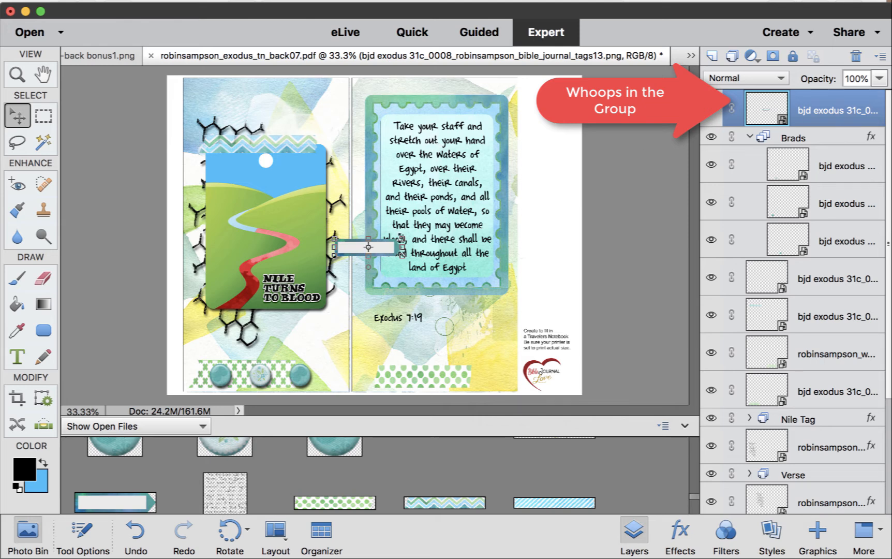
pyautogui.moveTo(376, 248)
pyautogui.mouseDown()
pyautogui.moveTo(342, 273)
pyautogui.moveTo(436, 303)
pyautogui.moveTo(411, 292)
pyautogui.moveTo(408, 299)
pyautogui.mouseUp()
# Step: Position the Exodus 7:19 text on the tag and bring the text layer to the front
pyautogui.click(381, 317)
pyautogui.click(470, 337)
pyautogui.click(411, 320)
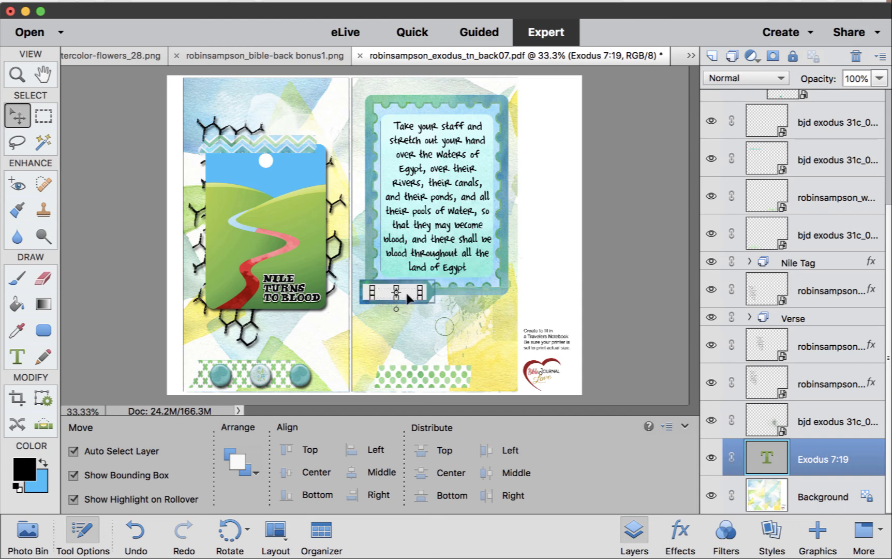
pyautogui.press('super+shift+bracketright')
pyautogui.click(420, 336)
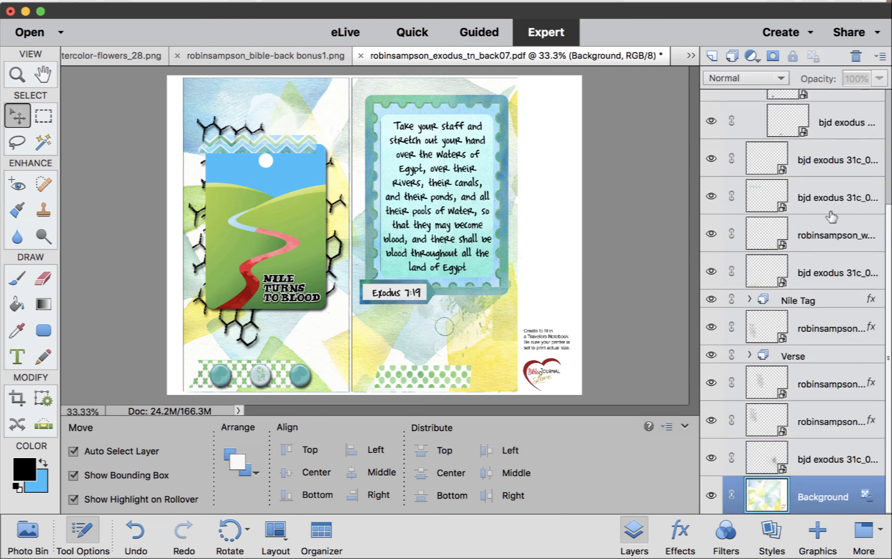
# Step: Align the middles of the Exodus 7:19 text and the tag beneath it, and group the two layers
pyautogui.scroll(3, 827, 214)
pyautogui.scroll(5, 827, 214)
pyautogui.click(811, 99)
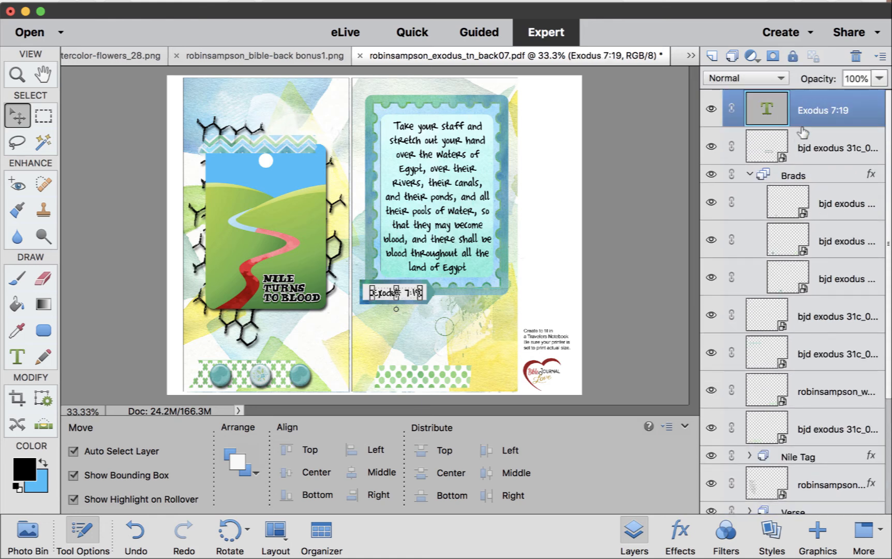
pyautogui.keyDown('shift'); pyautogui.click(803, 149); pyautogui.keyUp('shift')
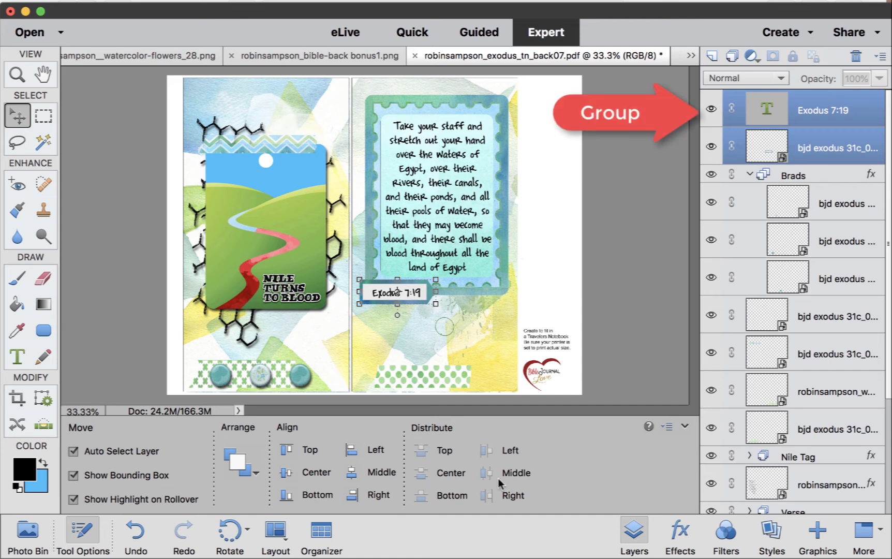
pyautogui.click(351, 472)
pyautogui.press('super+g')
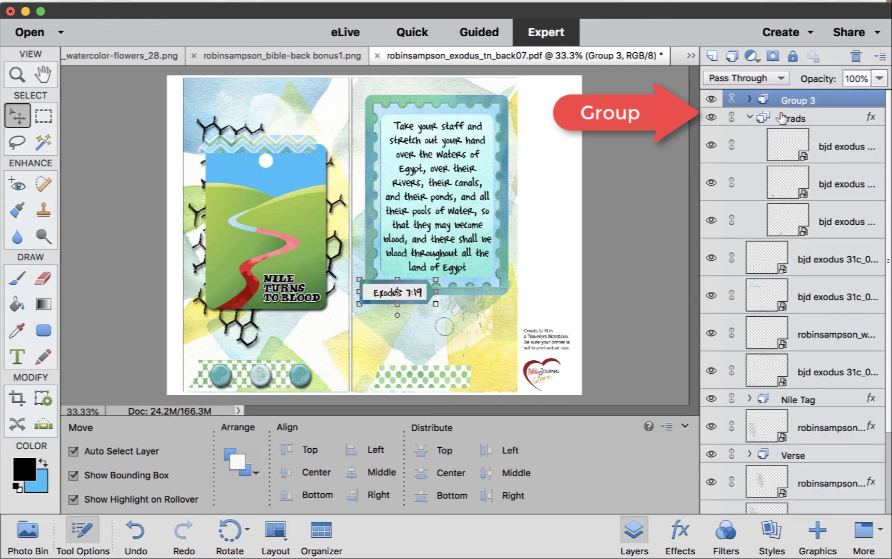
# Step: Apply a drop shadow style to only the tags13 layer inside Group 3
pyautogui.click(750, 101)
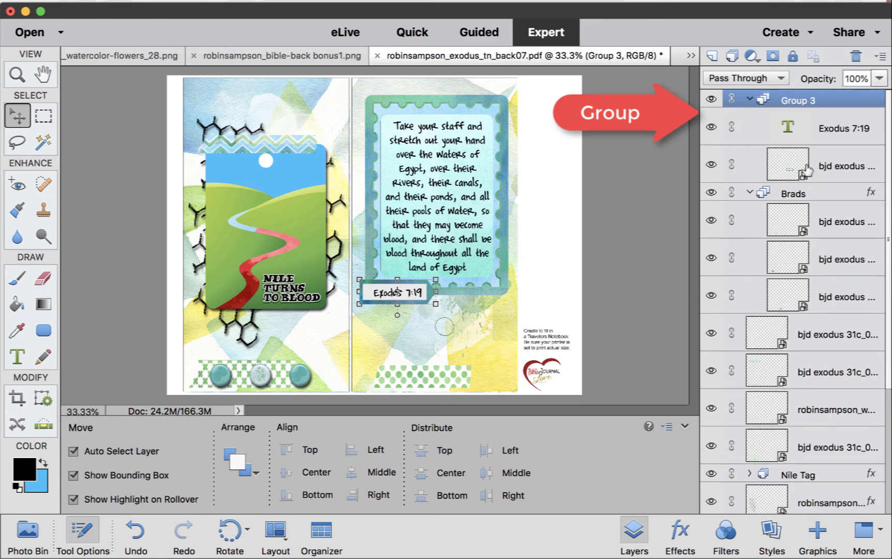
pyautogui.click(834, 165)
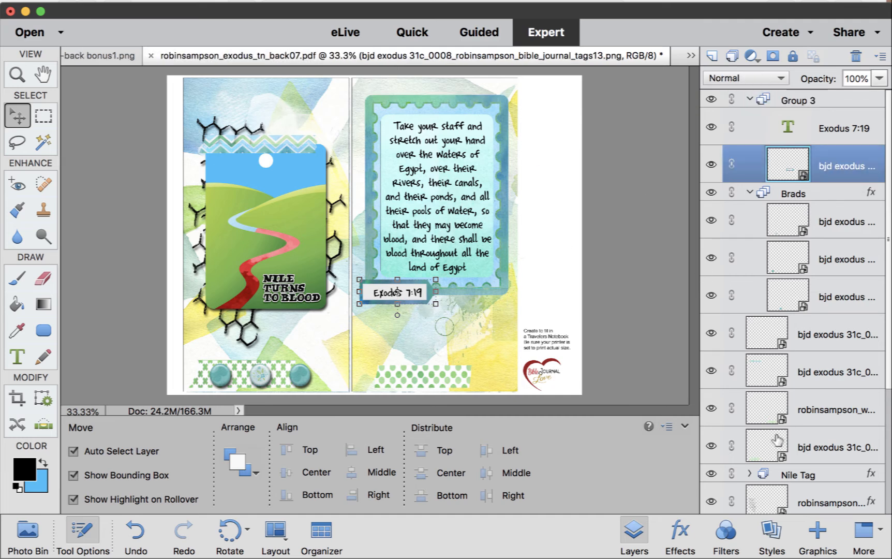
pyautogui.click(769, 532)
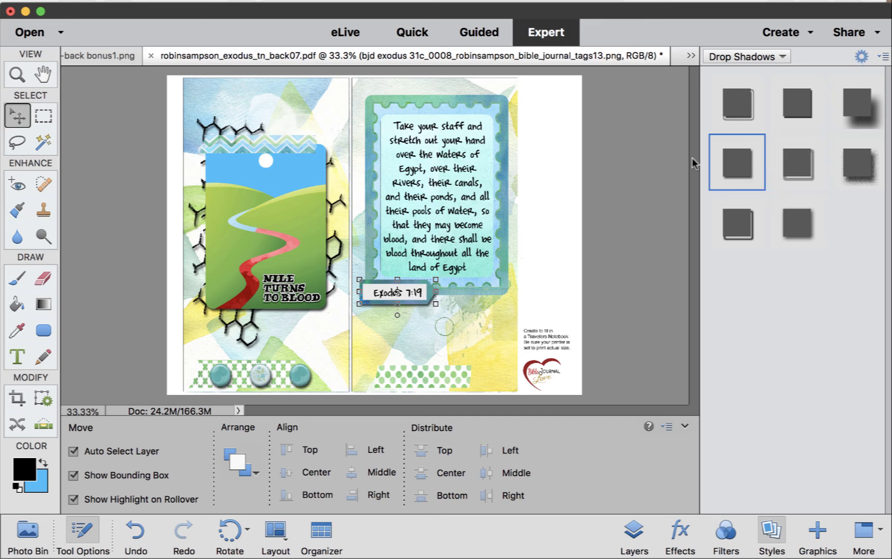
pyautogui.click(630, 533)
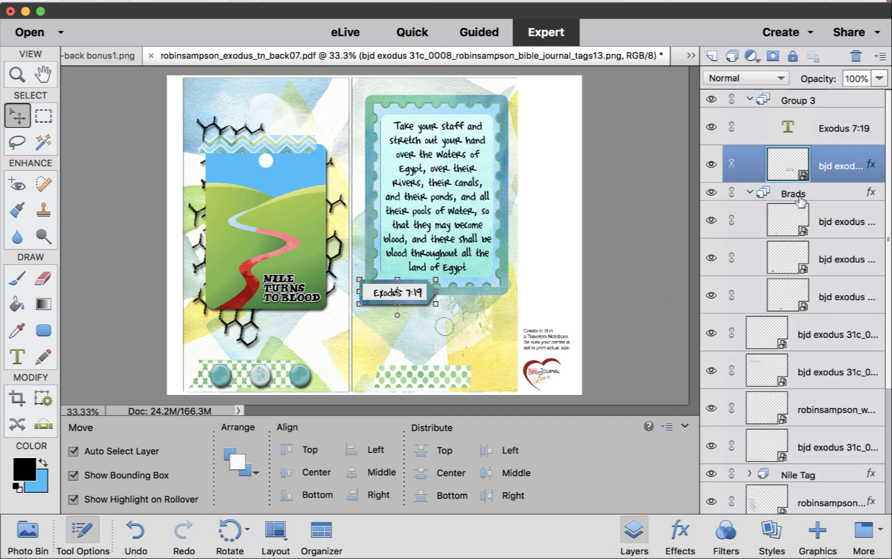
# Step: Collapse Group 3 and rename it Refer
pyautogui.click(750, 100)
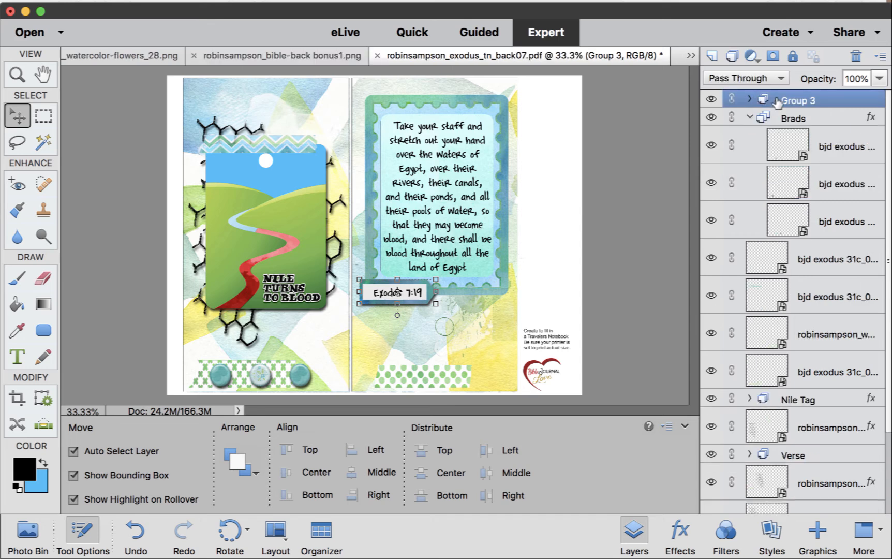
pyautogui.doubleClick(795, 100)
pyautogui.write('Refer')
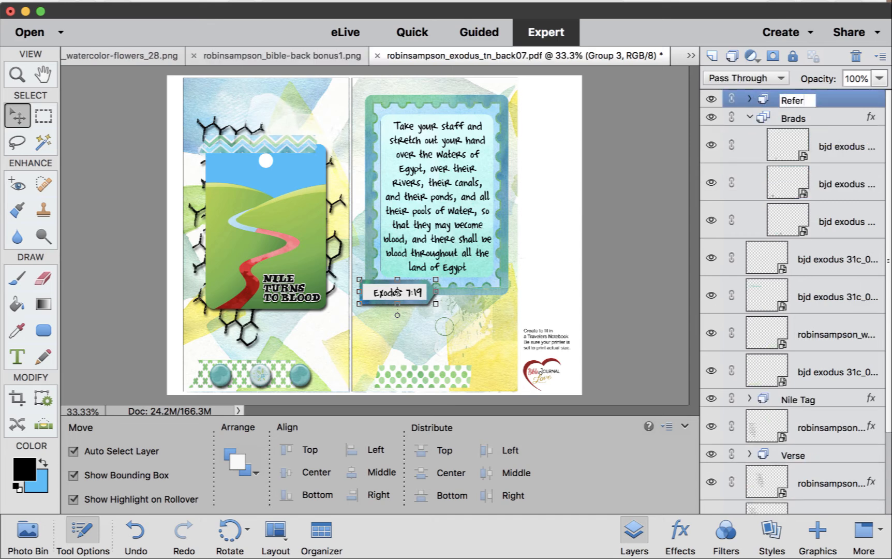
pyautogui.press('Return')
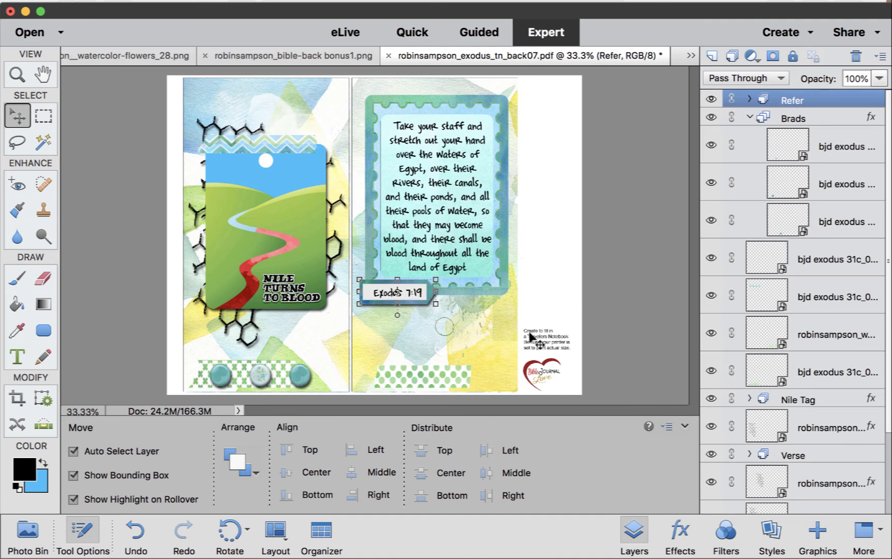
# Step: Move the green splatter down about 0.54 in on the right-hand page and lower the verse frame group beneath the Exodus 7:19 tag
pyautogui.click(508, 358)
pyautogui.moveTo(482, 314)
pyautogui.mouseDown()
pyautogui.moveTo(475, 337)
pyautogui.moveTo(476, 329)
pyautogui.mouseUp()
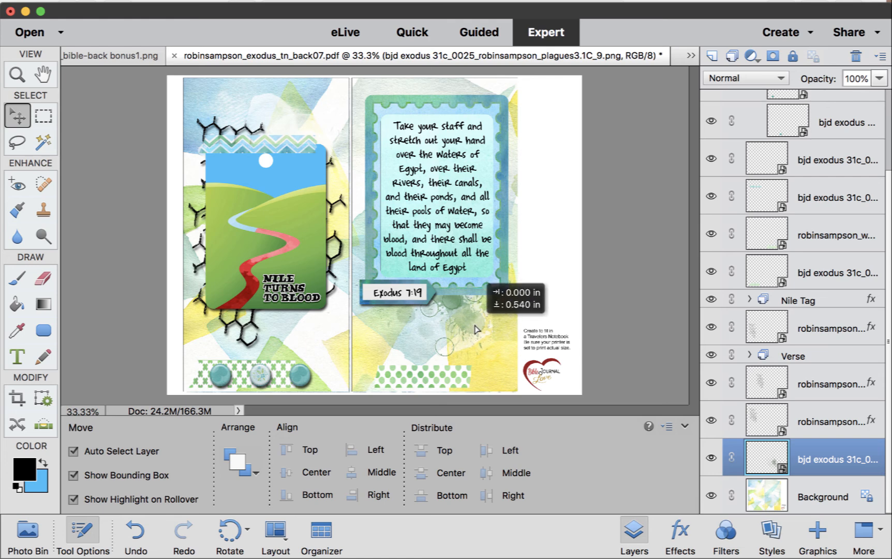
pyautogui.moveTo(501, 222); pyautogui.dragTo(500, 256)
# Step: Duplicate the green splatter layer and place the turned copy behind the top of the verse frame
pyautogui.moveTo(473, 330); pyautogui.dragTo(473, 186)
pyautogui.press('super+j')
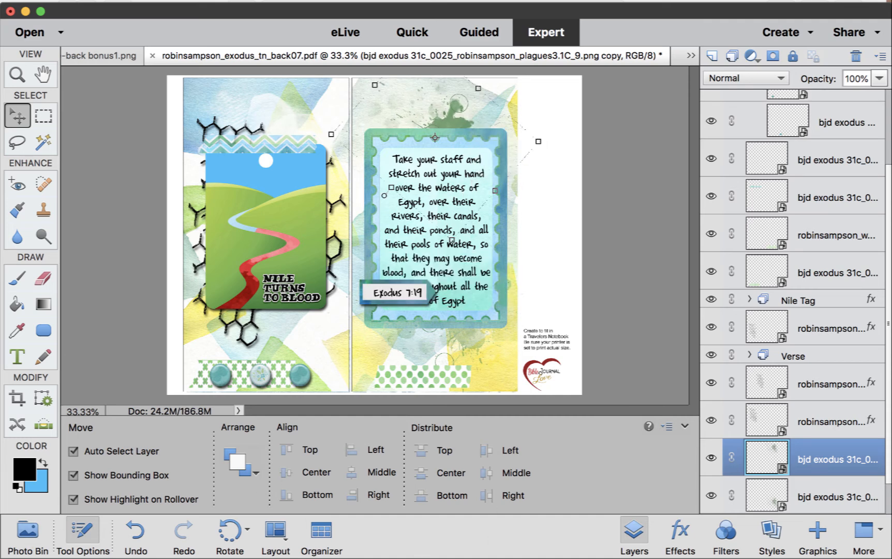
# Step: Switch to Finder and open the plagues3.1C_4 border image from the 31C TEN PLAGUES BJD TUTORIAL folder in the photo editor
pyautogui.press('super+Tab')
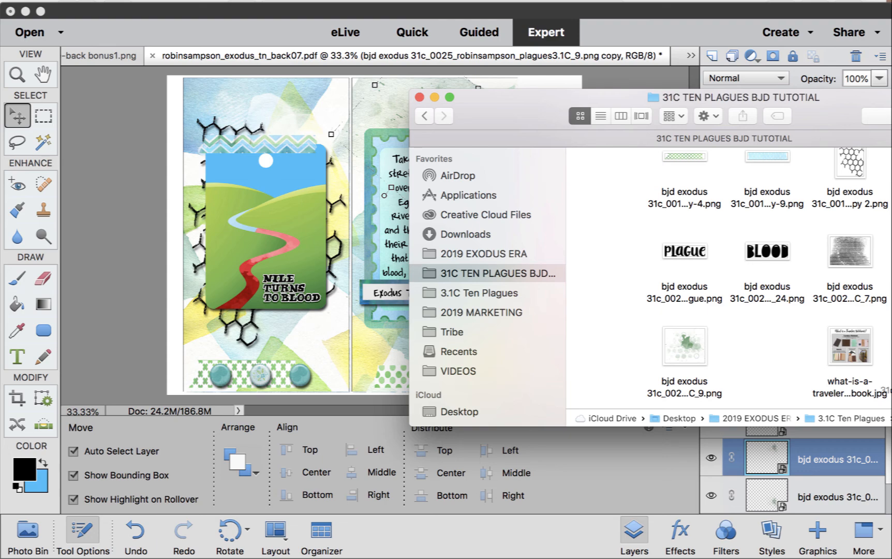
pyautogui.moveTo(879, 98); pyautogui.dragTo(789, 272)
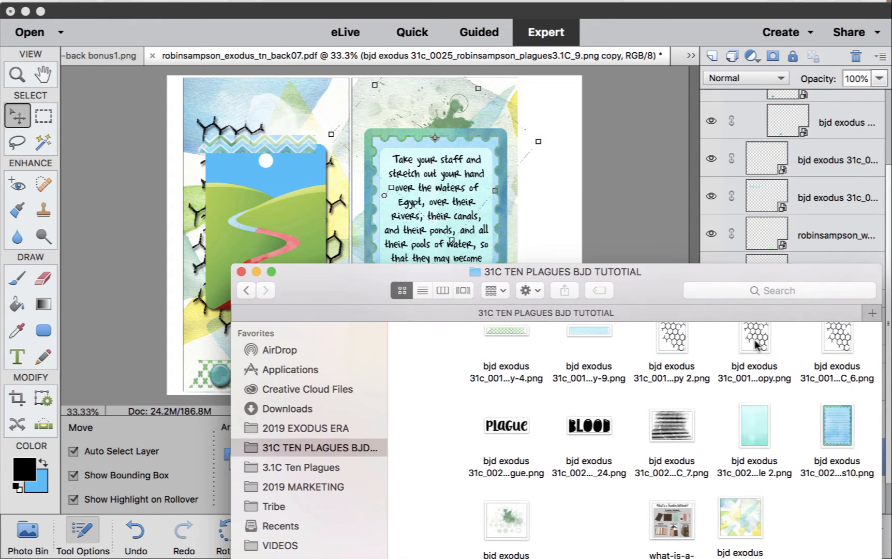
pyautogui.scroll(5, 743, 423)
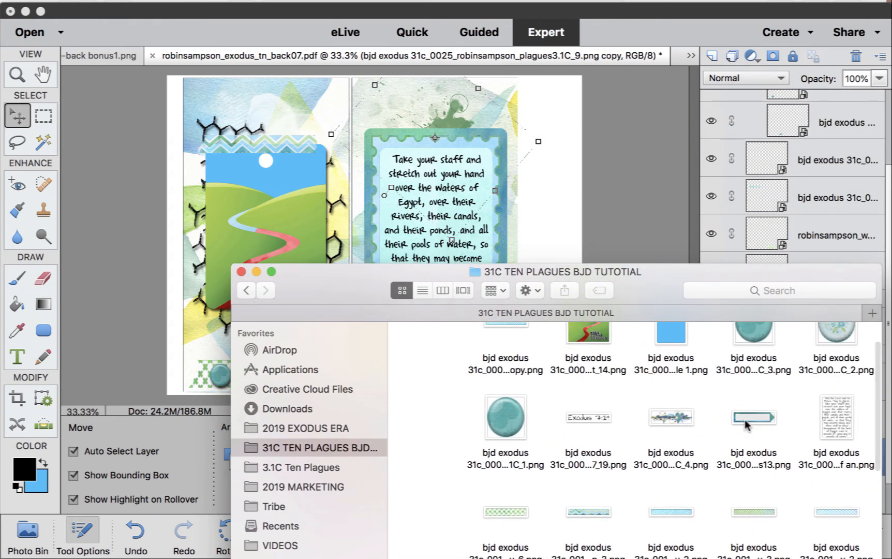
pyautogui.moveTo(671, 417); pyautogui.dragTo(393, 127)
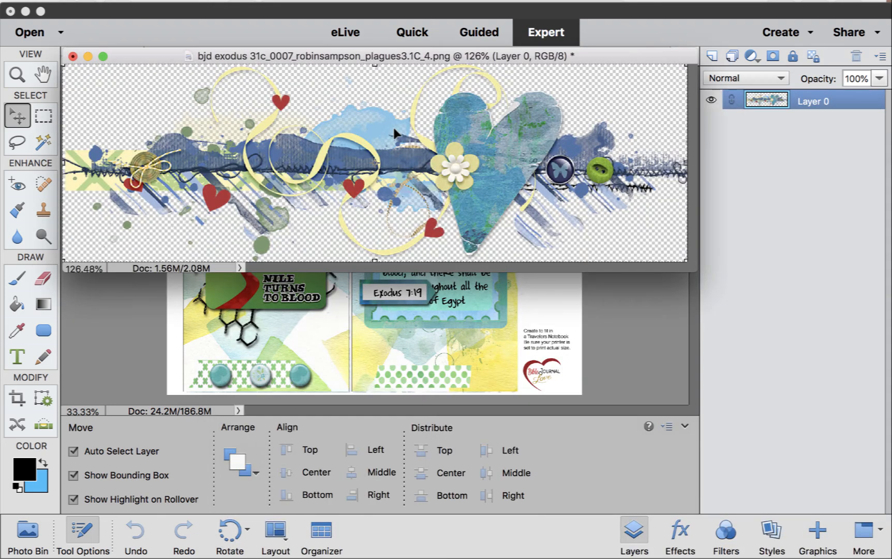
# Step: Copy the heart-and-ribbon border from its floating window into the robinsampson_exodus_tn_back07 layout
pyautogui.moveTo(147, 55); pyautogui.dragTo(148, 330)
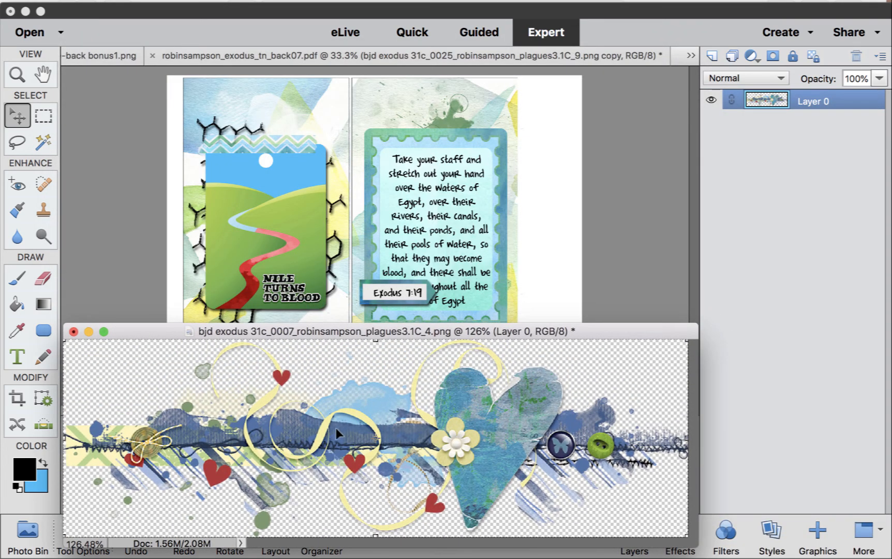
pyautogui.moveTo(335, 435); pyautogui.dragTo(329, 358)
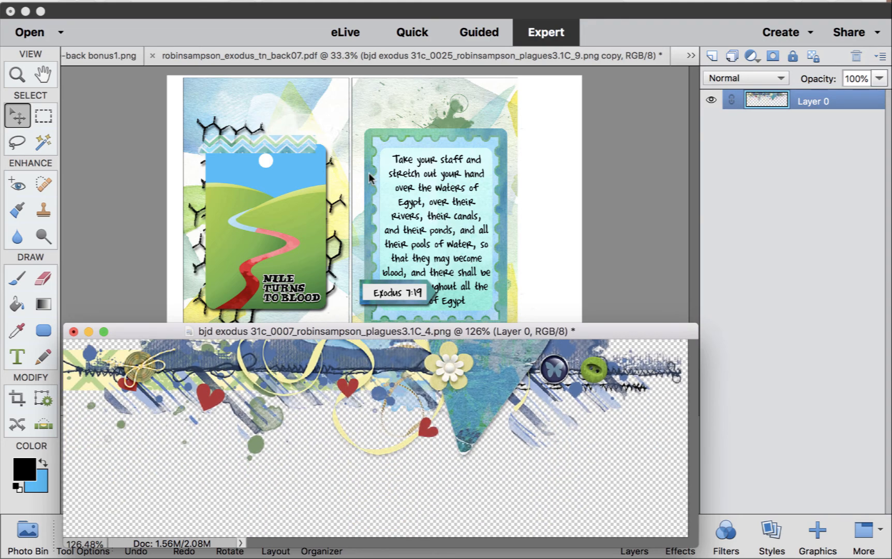
pyautogui.moveTo(368, 210); pyautogui.dragTo(368, 198)
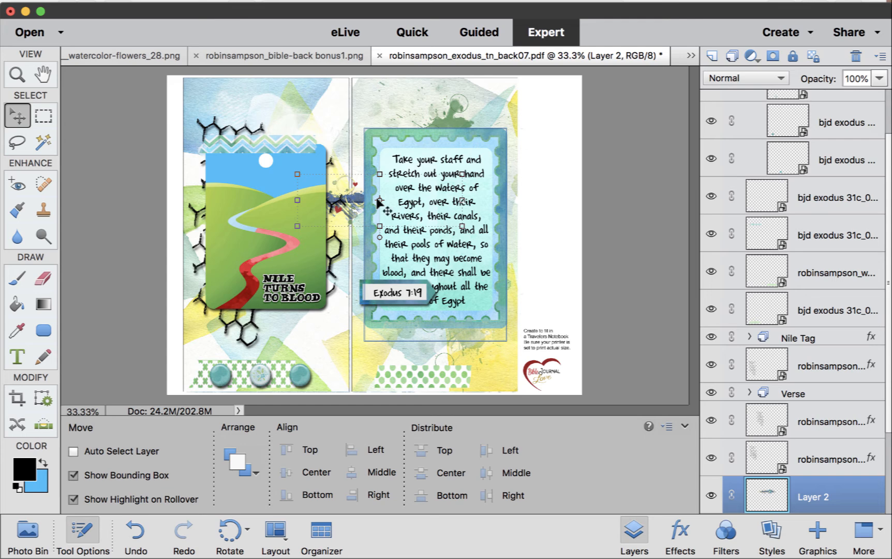
# Step: Bring the heart border layer to the front and place it across the top of the right-hand page, above the verse frame
pyautogui.press('super+shift+bracketright')
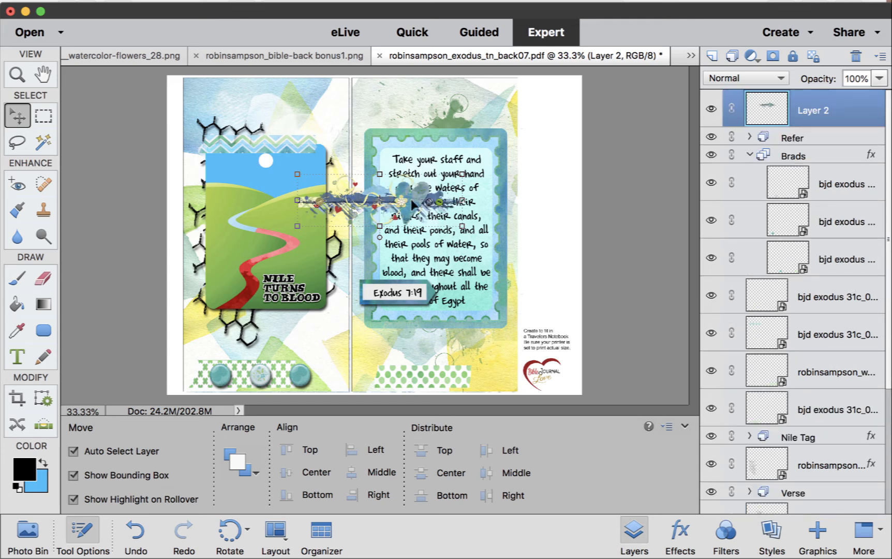
pyautogui.moveTo(413, 204); pyautogui.dragTo(465, 109)
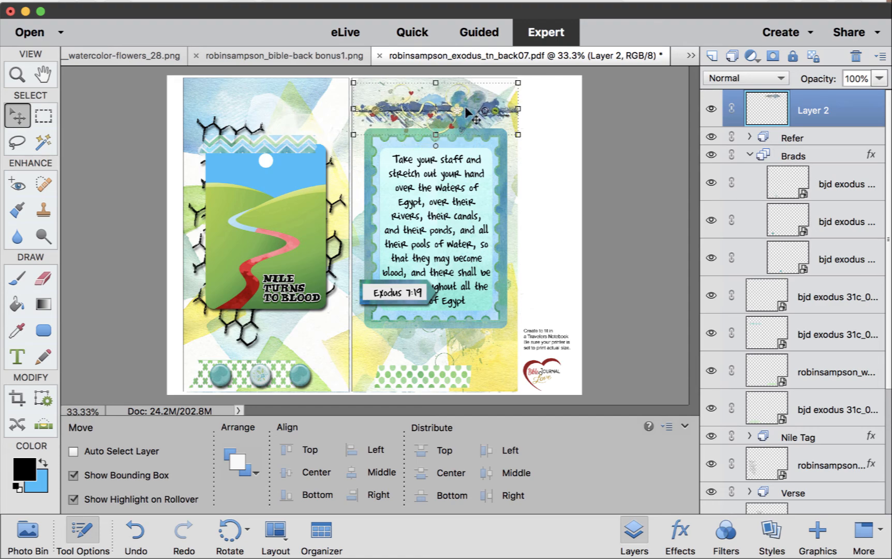
pyautogui.press('super+equal')
pyautogui.press('super+equal')
pyautogui.scroll(5, 466, 109)
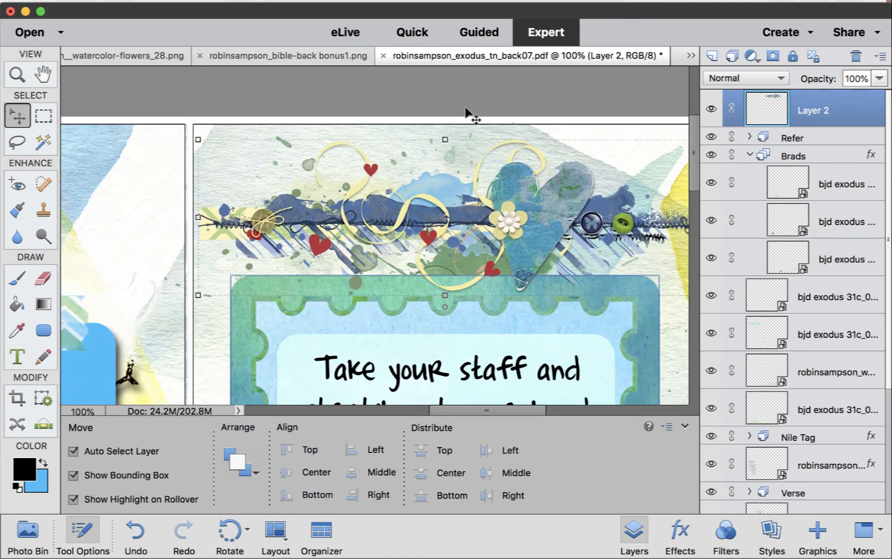
pyautogui.moveTo(549, 205); pyautogui.dragTo(543, 186)
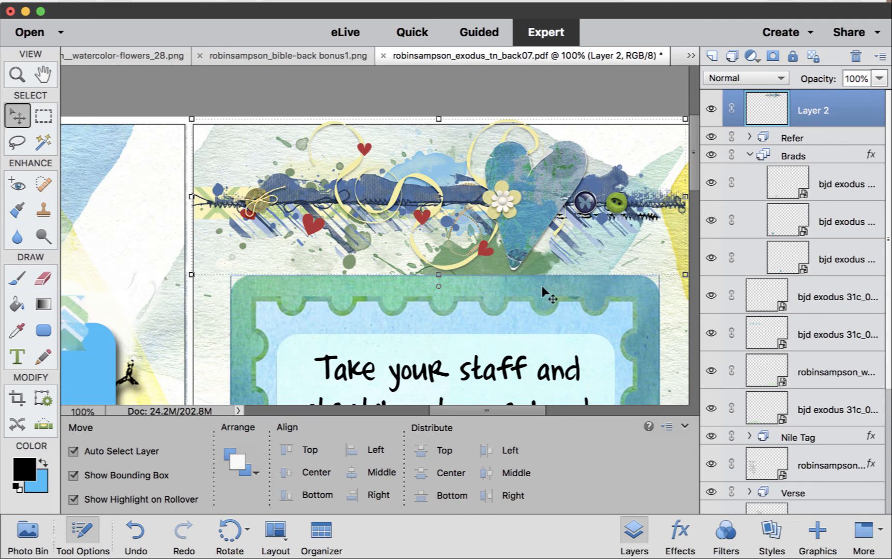
# Step: Enlarge the heart border slightly from its lower-right corner until it reaches the page's right edge
pyautogui.hscroll(4, 547, 295)
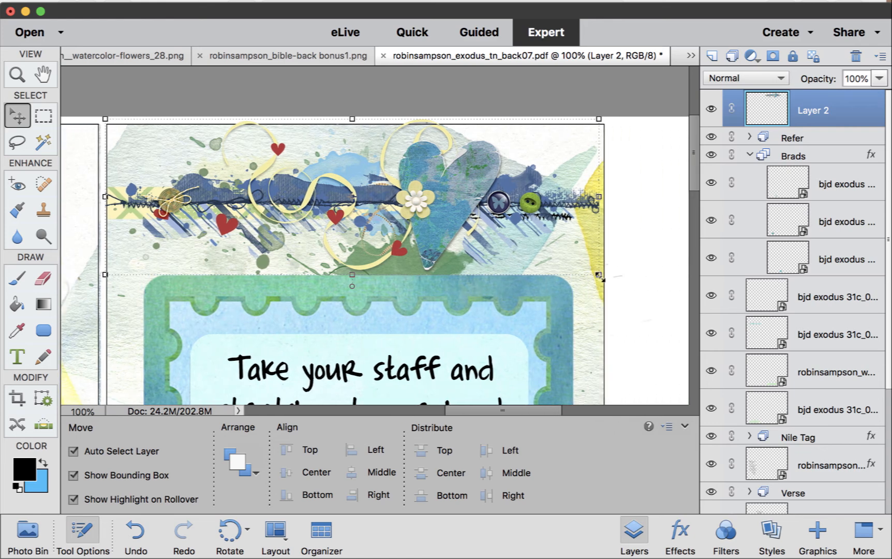
pyautogui.moveTo(599, 276); pyautogui.dragTo(605, 286)
pyautogui.press('Return')
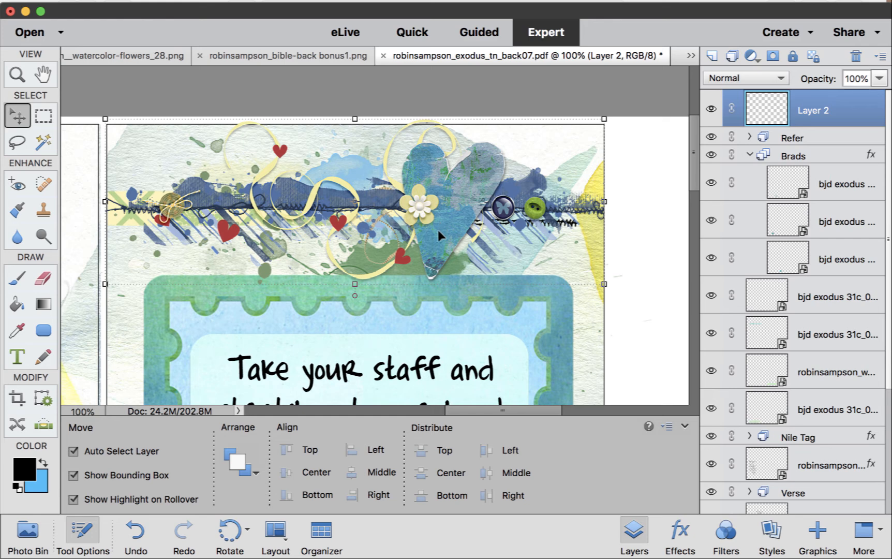
# Step: Nudge the heart border down and right, and stretch it to 100.53% width and 100.68% height to meet the page's left edge
pyautogui.moveTo(455, 185); pyautogui.dragTo(458, 194)
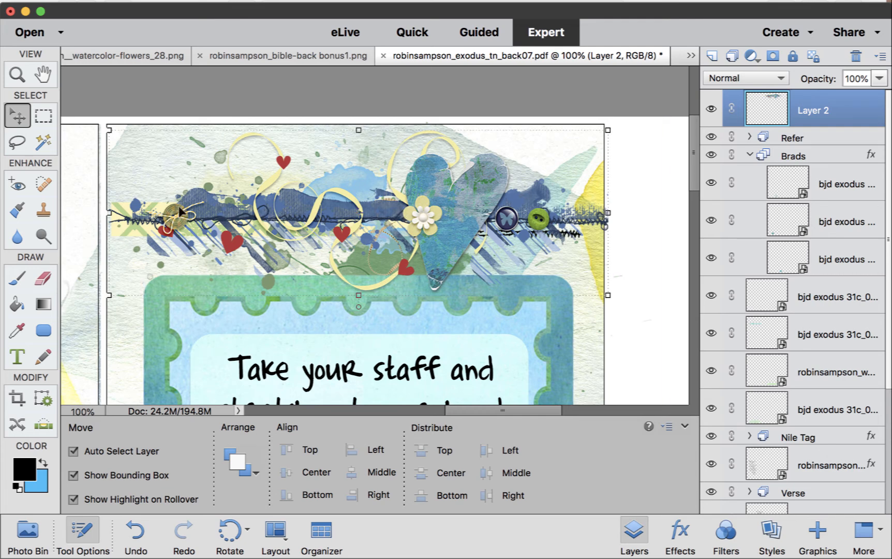
pyautogui.click(110, 130)
pyautogui.moveTo(108, 130); pyautogui.dragTo(109, 134)
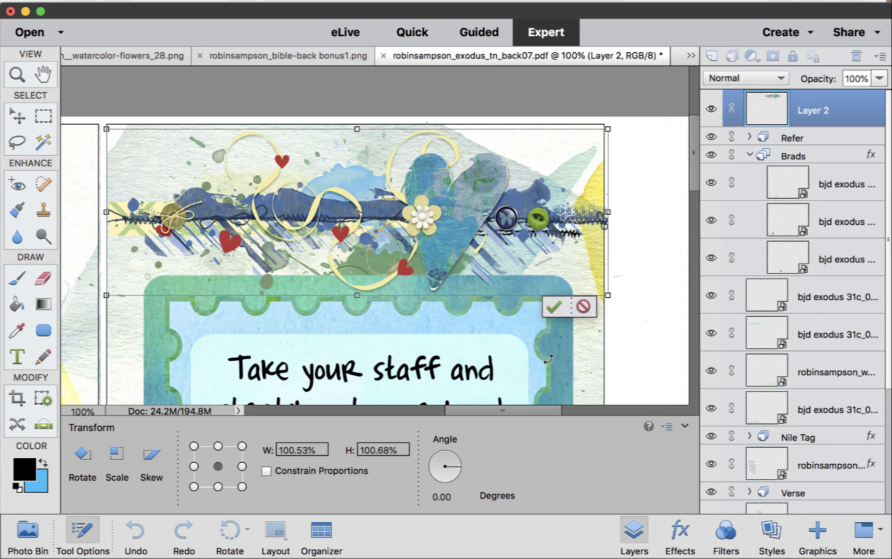
pyautogui.press('Return')
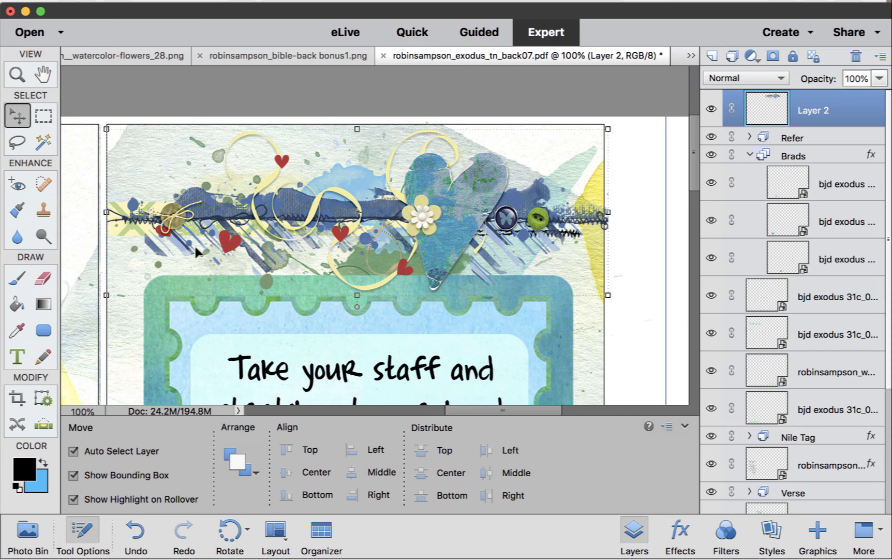
# Step: Lower the chevron washi tape slightly over the top of the Nile tag and slide the right-hand page's green washi strip left
pyautogui.scroll(-5, 391, 269)
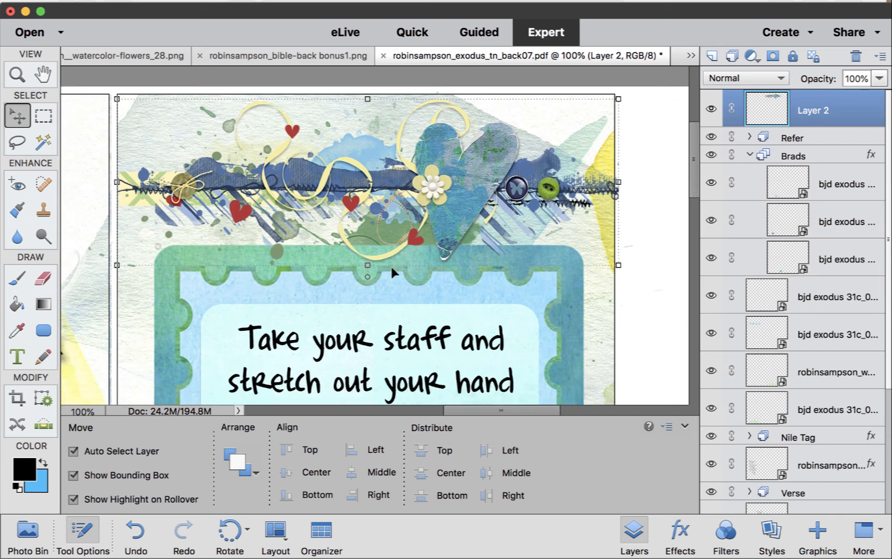
pyautogui.scroll(-3, 392, 271)
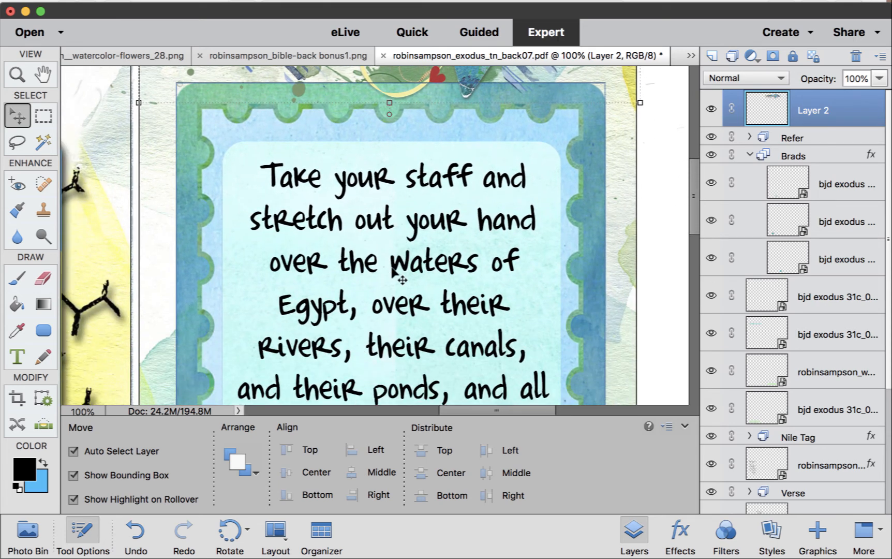
pyautogui.press('super+minus')
pyautogui.press('super+minus')
pyautogui.press('super+minus')
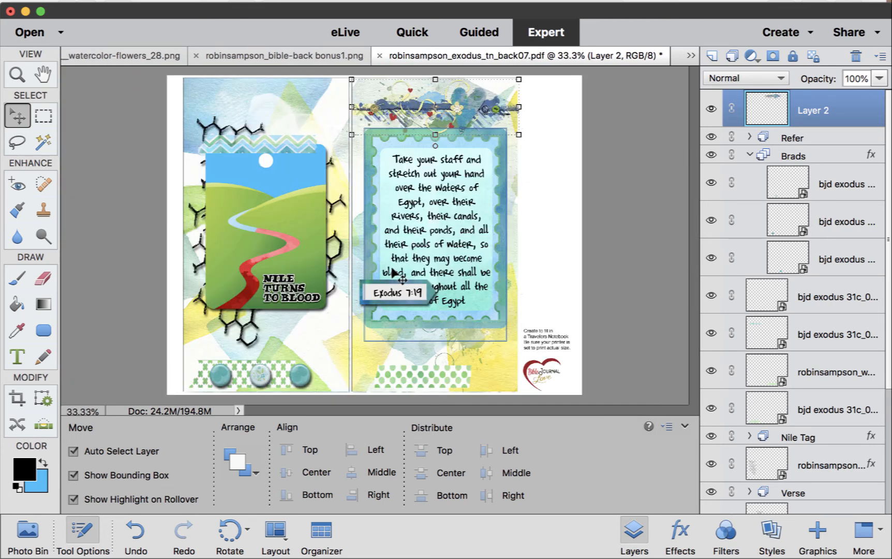
pyautogui.click(305, 142)
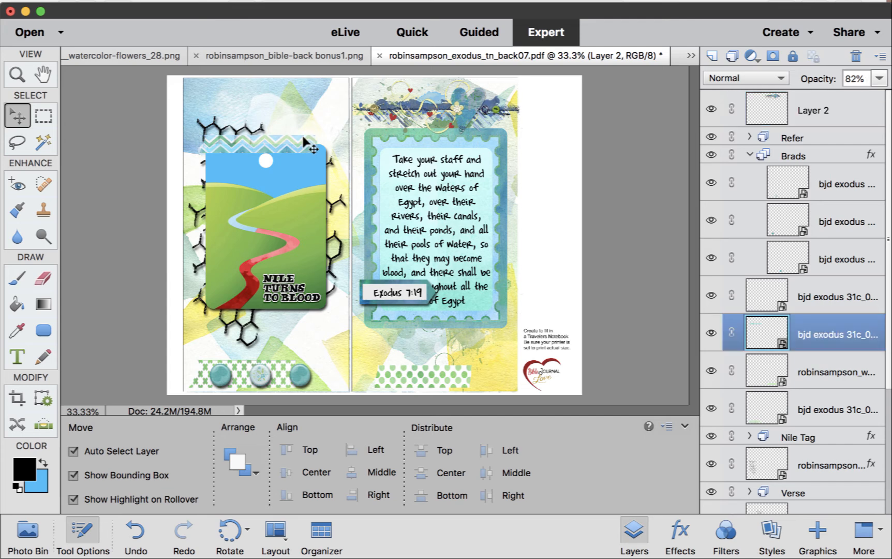
pyautogui.moveTo(303, 138); pyautogui.dragTo(302, 145)
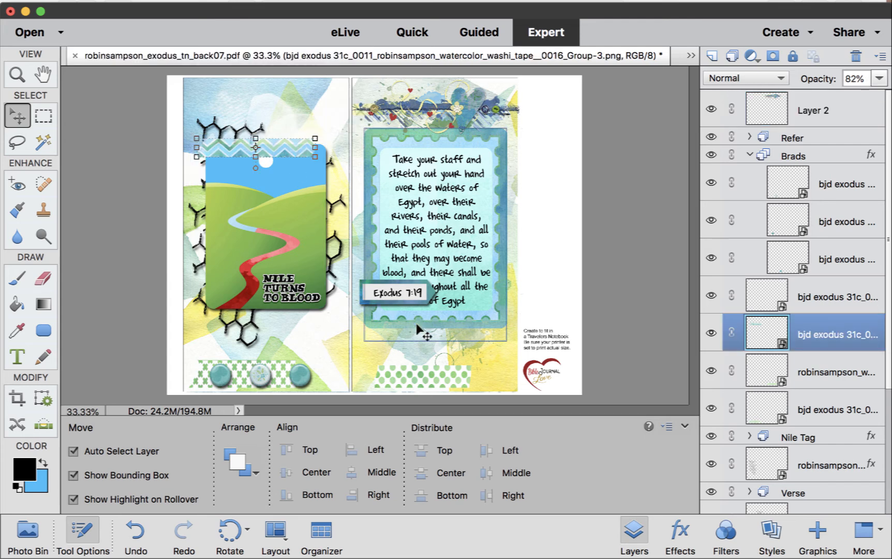
pyautogui.moveTo(436, 378); pyautogui.dragTo(422, 376)
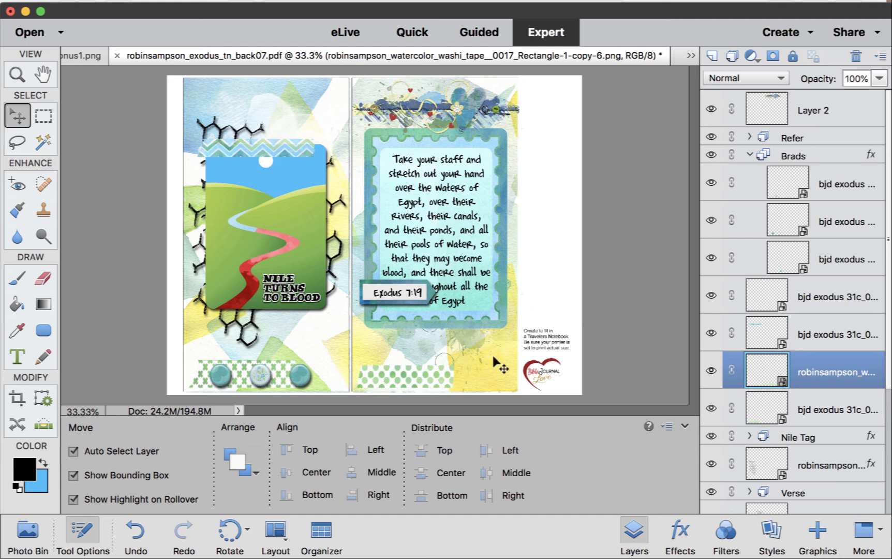
pyautogui.click(494, 362)
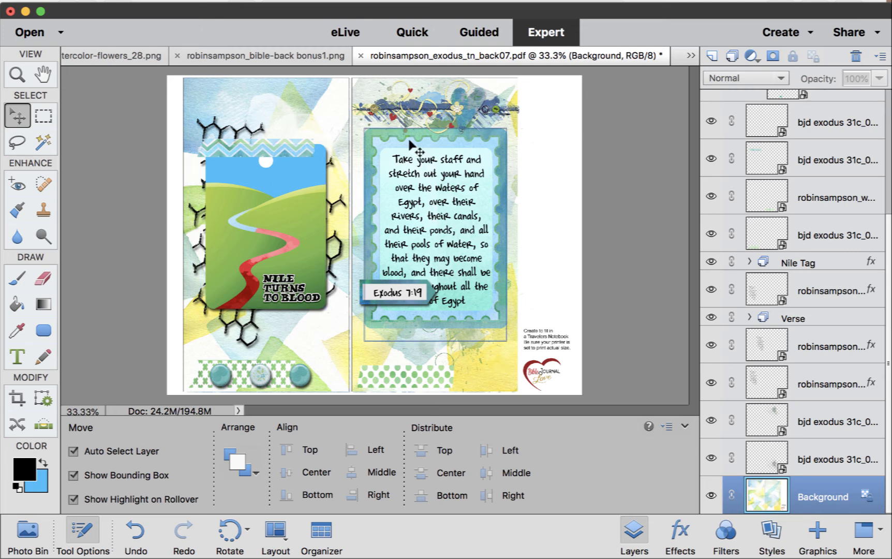
pyautogui.click(391, 163)
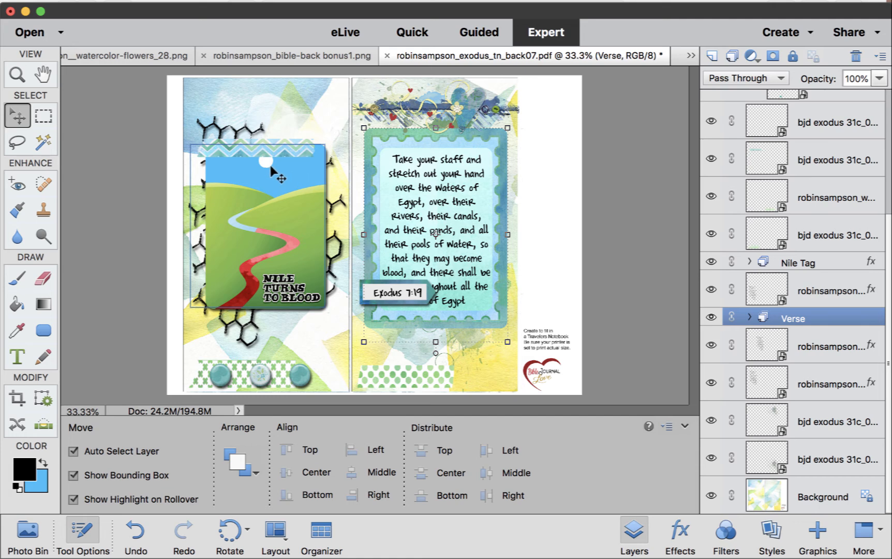
pyautogui.click(304, 183)
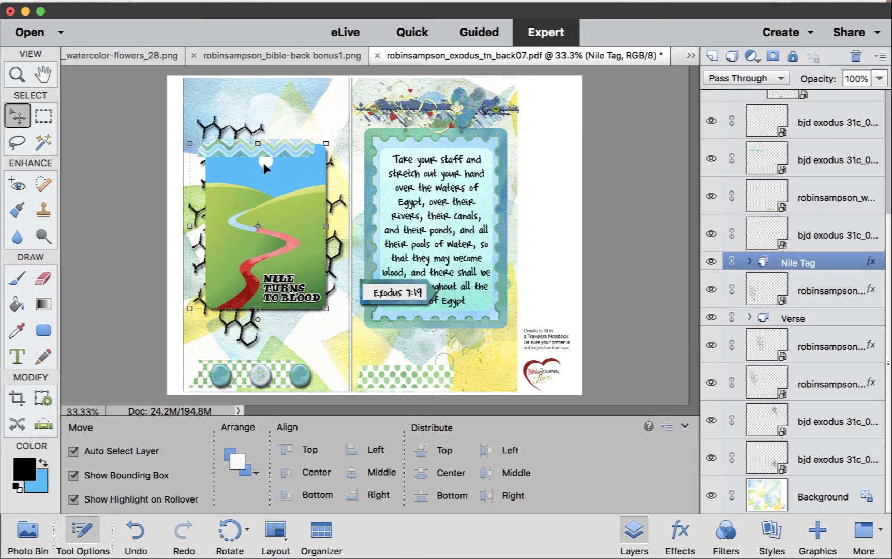
pyautogui.click(487, 154)
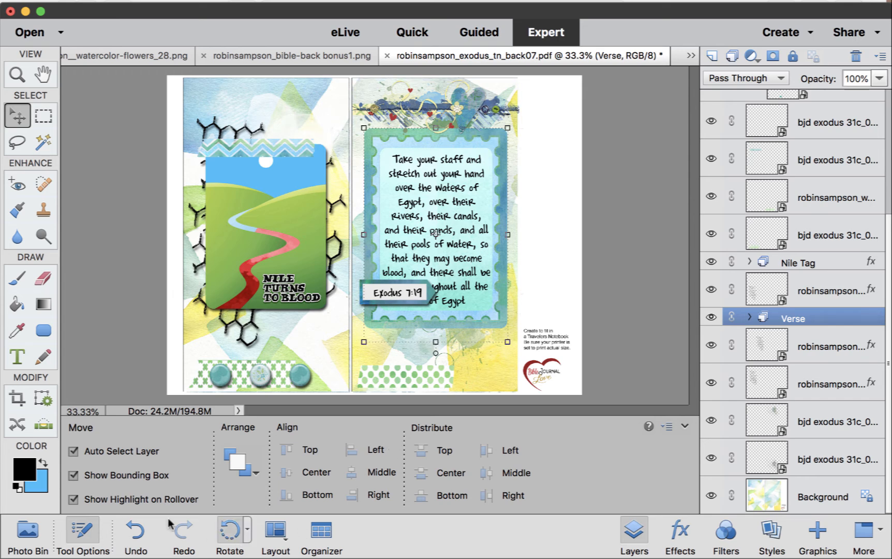
# Step: Add another strip of chevron washi tape and place it at the lower right of the right-hand page, overlapping the green washi
pyautogui.click(24, 544)
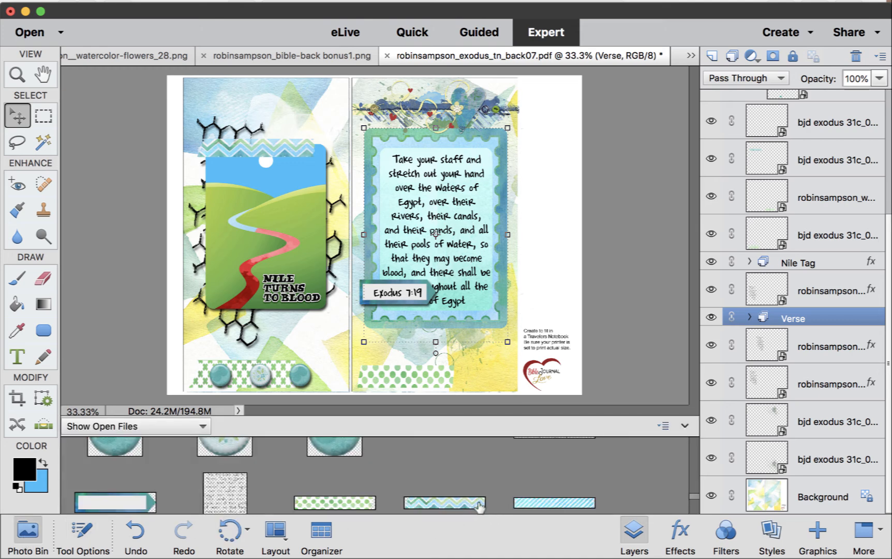
pyautogui.moveTo(472, 505); pyautogui.dragTo(458, 357)
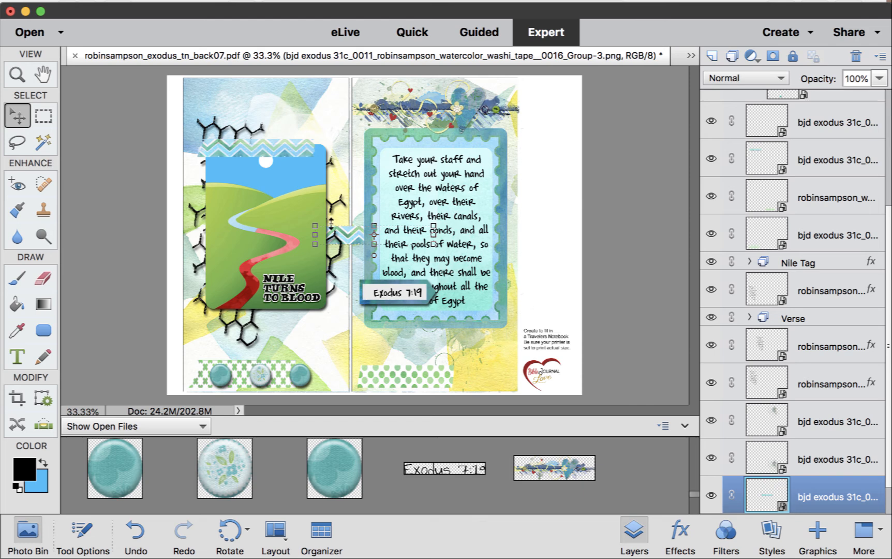
pyautogui.moveTo(347, 239); pyautogui.dragTo(427, 378)
# Step: Bring the new chevron washi strip forward in the layer order until it lies over the green washi tape
pyautogui.press('super+bracketright')
pyautogui.press('super+bracketright')
pyautogui.press('super+bracketright')
pyautogui.press('super+bracketright')
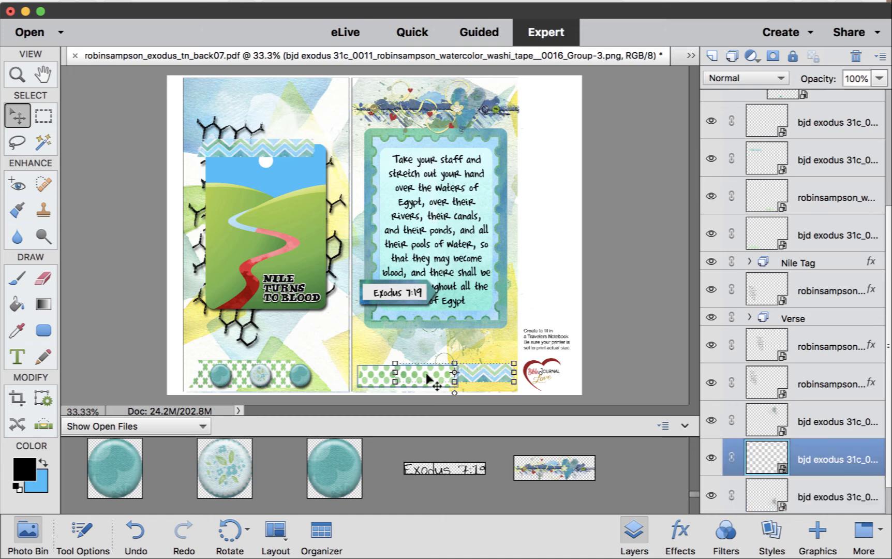
pyautogui.press('super+bracketright')
pyautogui.press('super+bracketright')
pyautogui.press('super+bracketright')
pyautogui.press('super+bracketright')
pyautogui.press('super+bracketright')
pyautogui.press('super+bracketright')
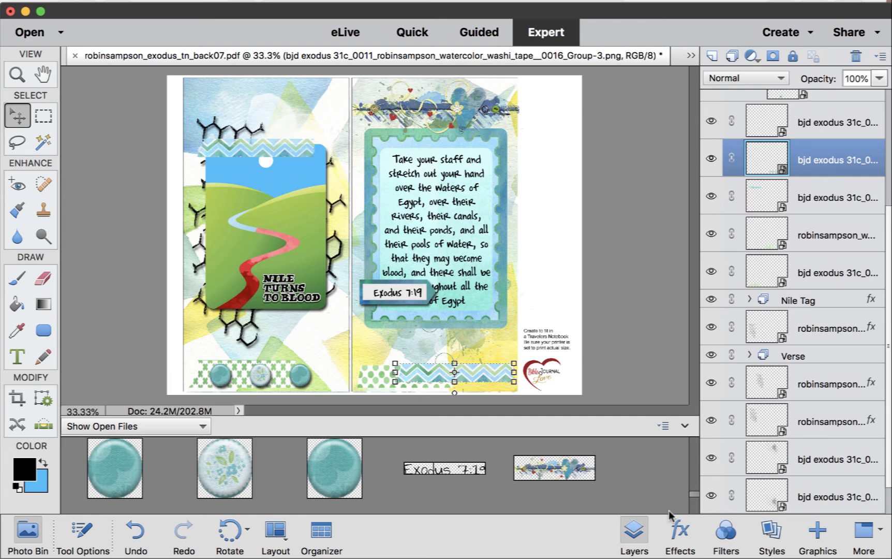
# Step: Give the lower chevron washi strip a drop shadow with a size of 6 px and a distance of 16 px
pyautogui.click(771, 531)
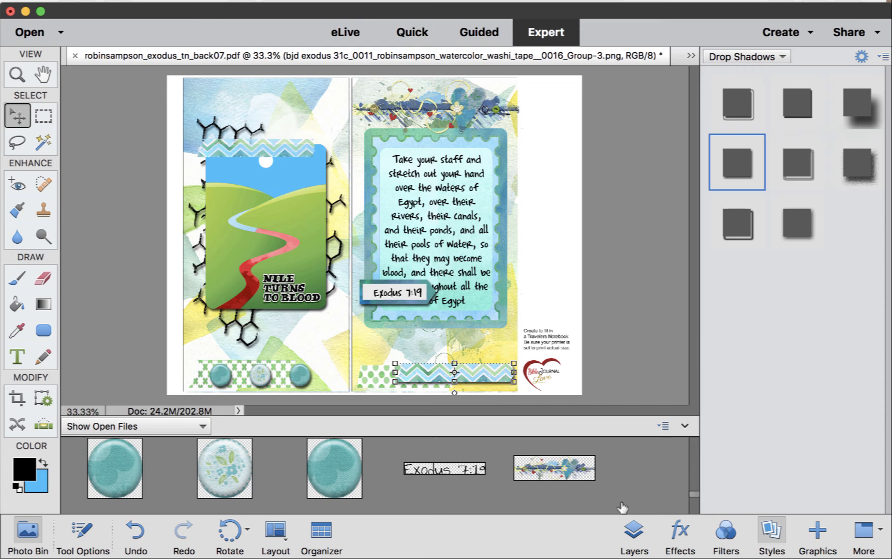
pyautogui.click(634, 533)
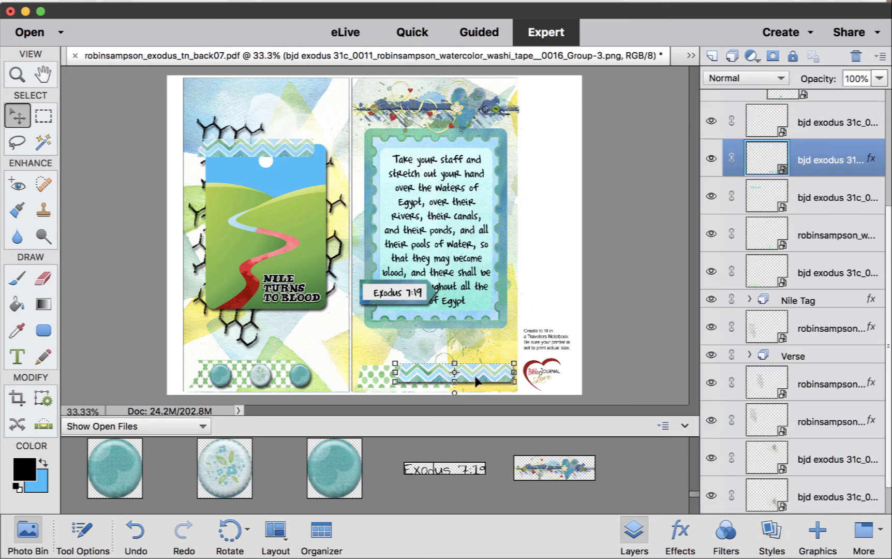
pyautogui.doubleClick(872, 163)
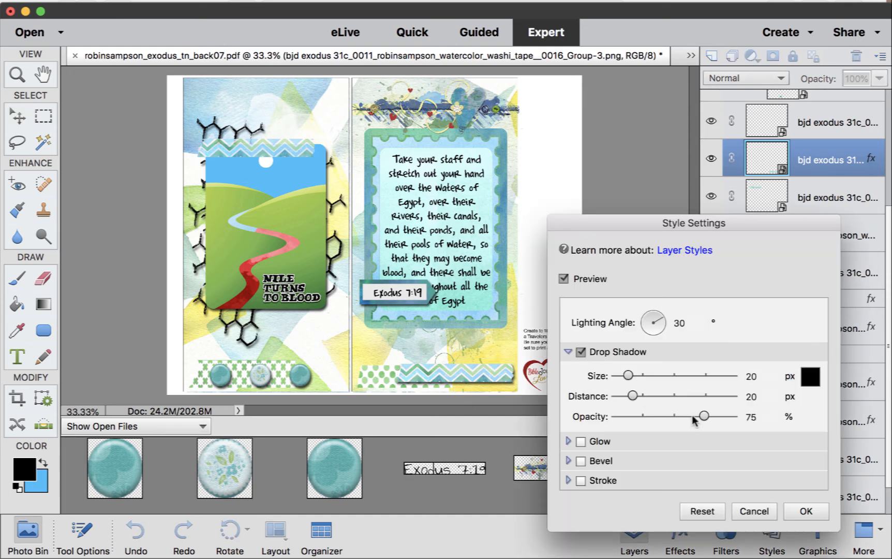
pyautogui.moveTo(632, 396); pyautogui.dragTo(623, 377)
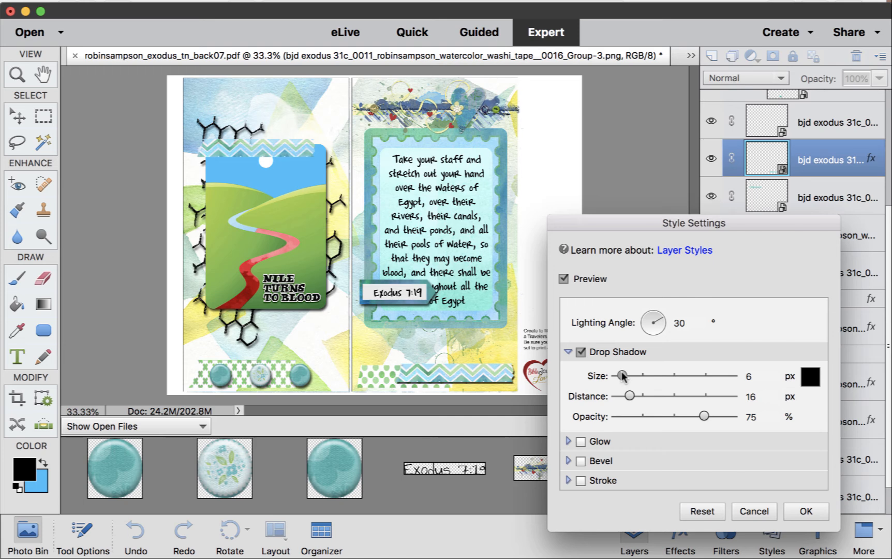
pyautogui.click(807, 512)
# Step: Soften the lower chevron strip's drop shadow to 67% opacity and a distance of 12 px
pyautogui.rightClick(834, 157)
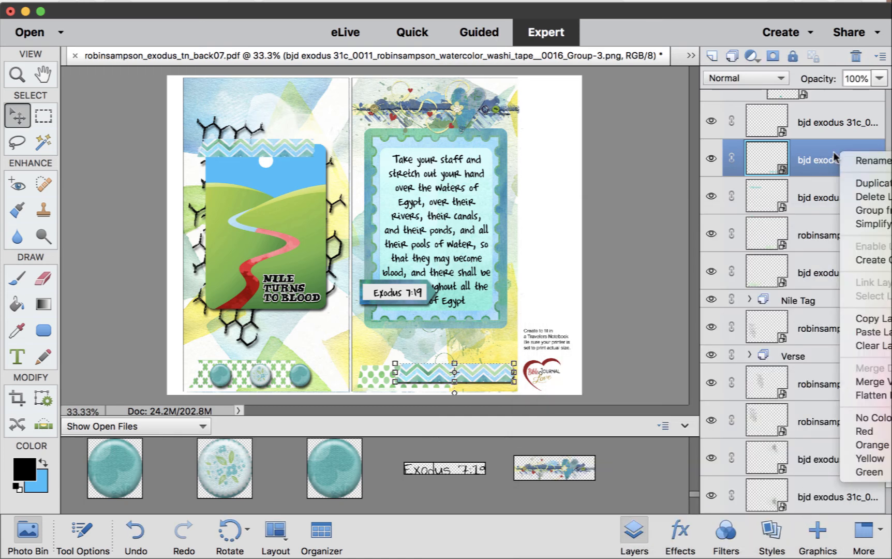
pyautogui.click(767, 158)
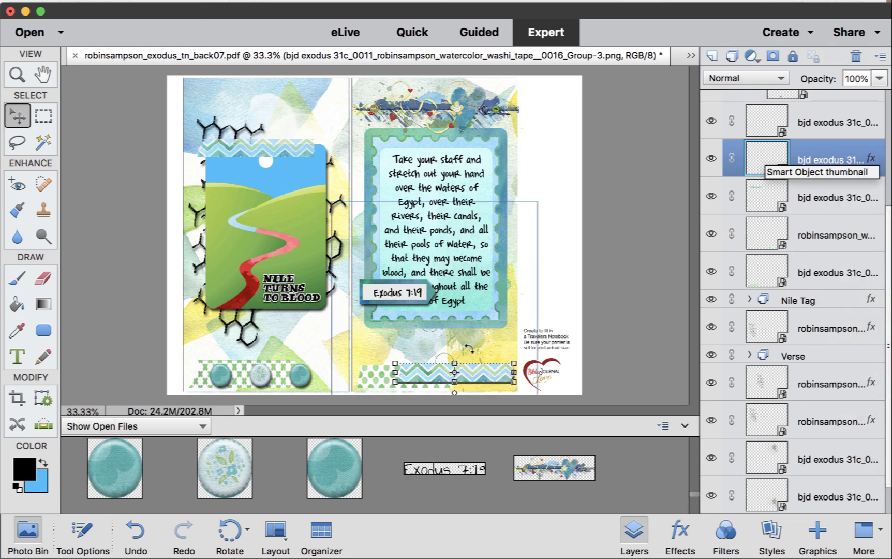
pyautogui.doubleClick(871, 158)
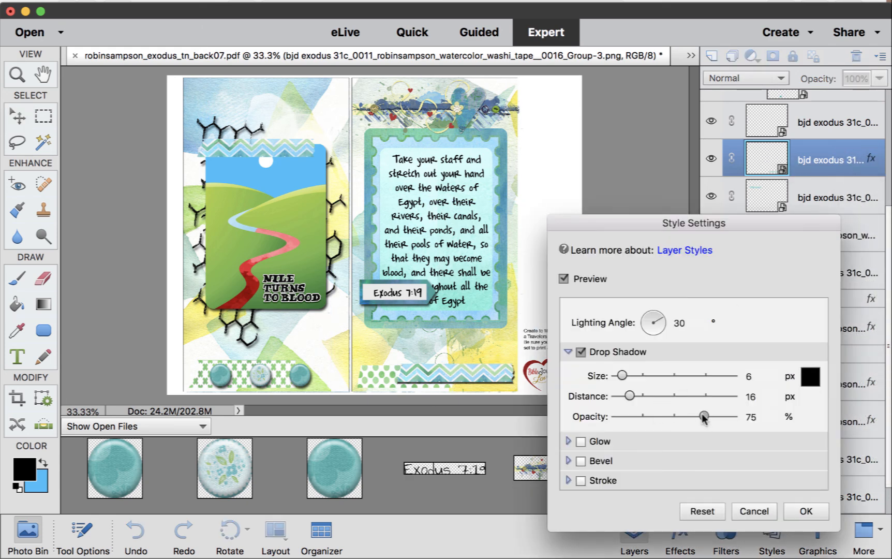
pyautogui.moveTo(704, 417); pyautogui.dragTo(696, 418)
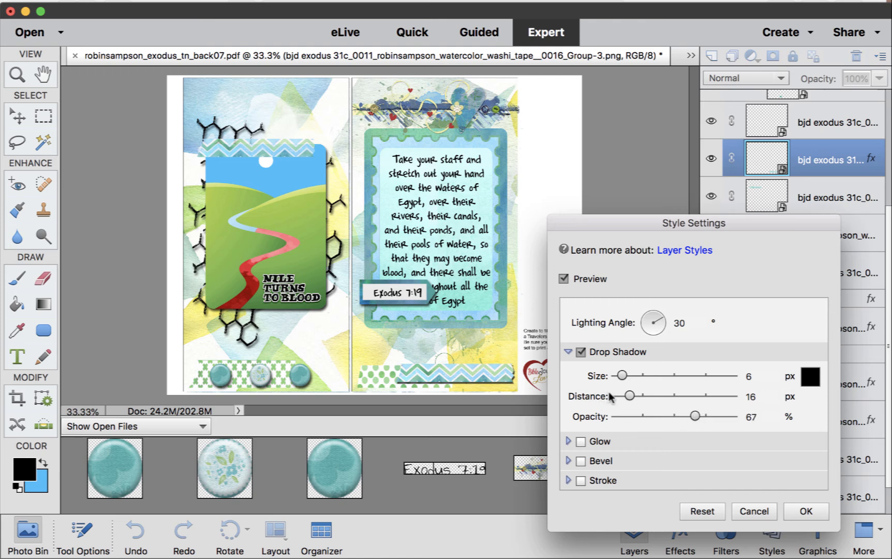
pyautogui.moveTo(629, 396); pyautogui.dragTo(628, 396)
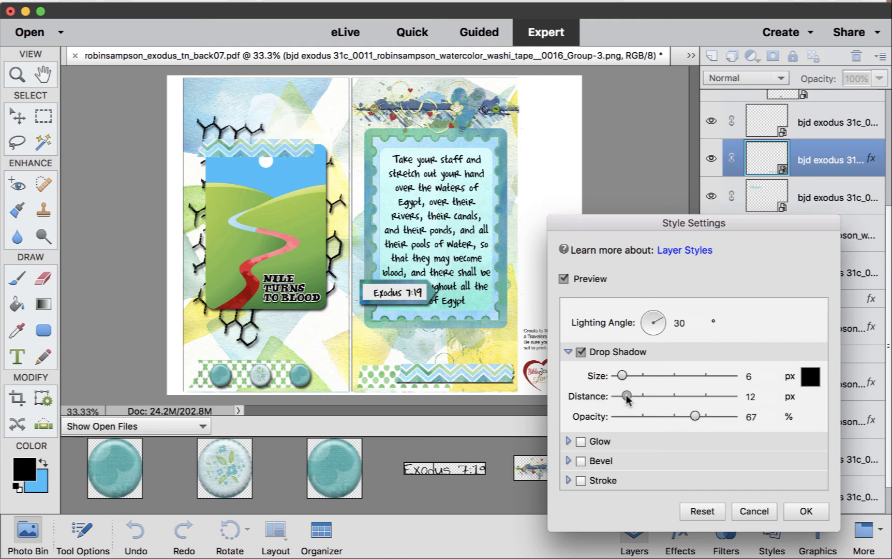
pyautogui.click(815, 510)
# Step: Copy the chevron strip's layer style and paste it onto the green washi strips at the foot of both pages
pyautogui.rightClick(836, 157)
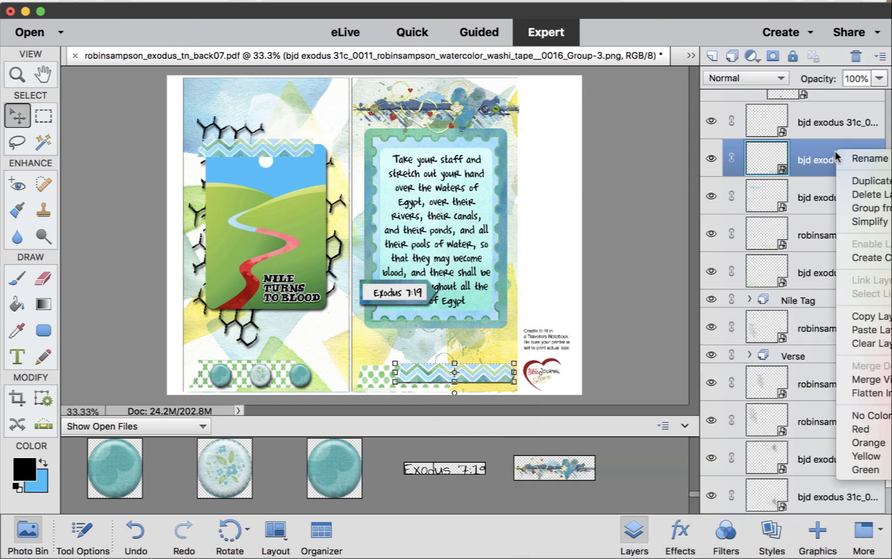
pyautogui.click(859, 317)
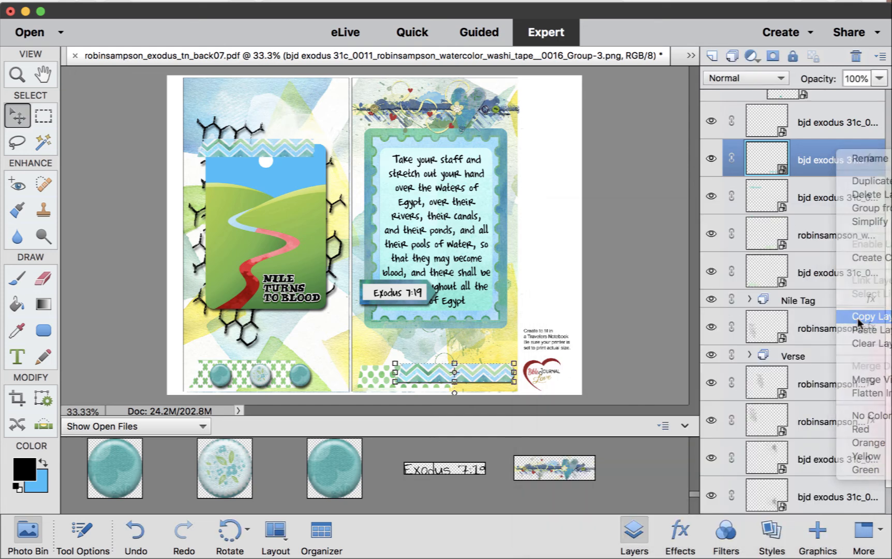
pyautogui.click(278, 368)
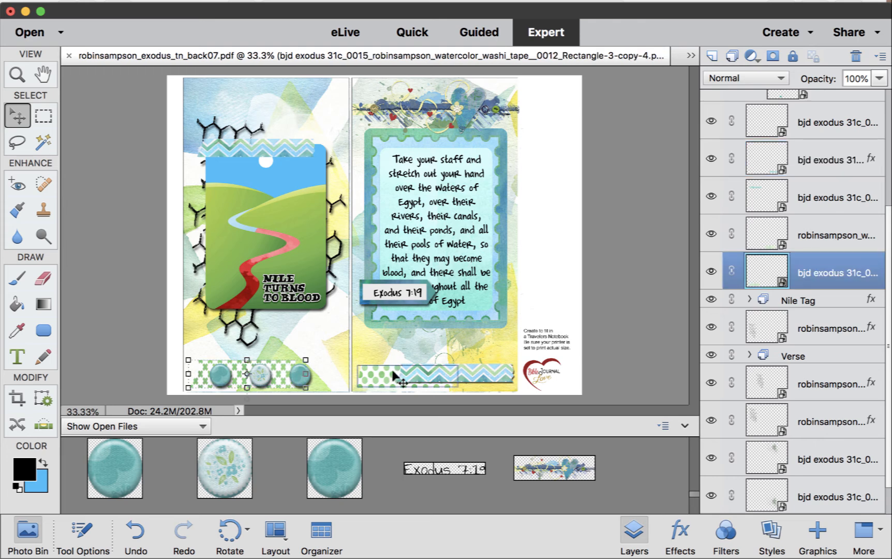
pyautogui.rightClick(814, 273)
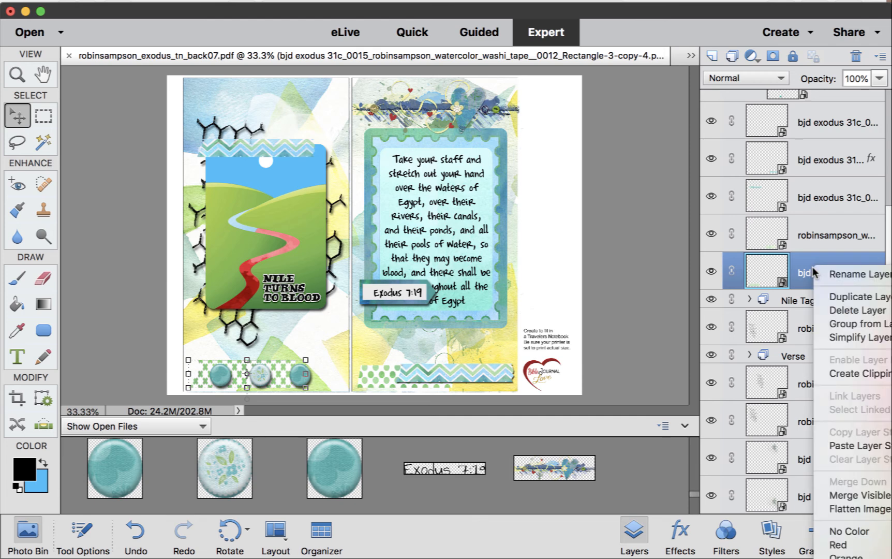
pyautogui.click(845, 446)
pyautogui.click(368, 374)
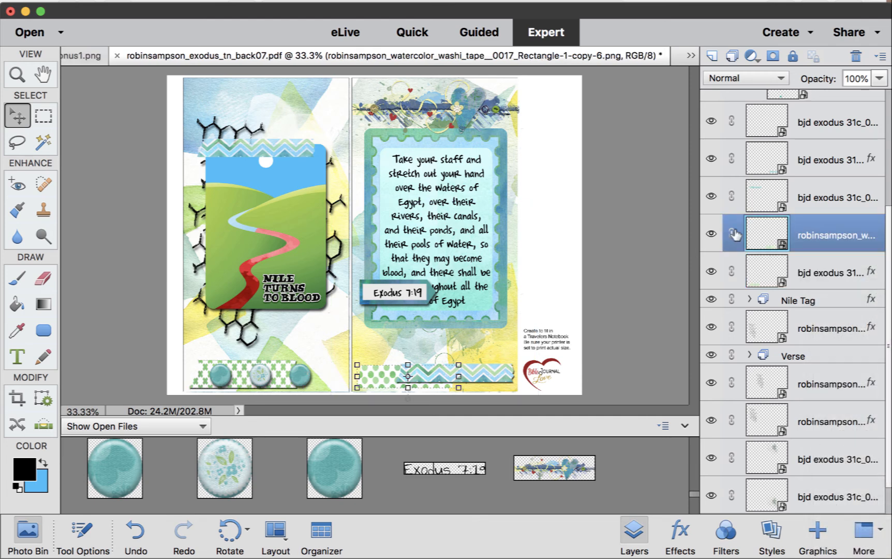
pyautogui.rightClick(815, 249)
pyautogui.click(848, 420)
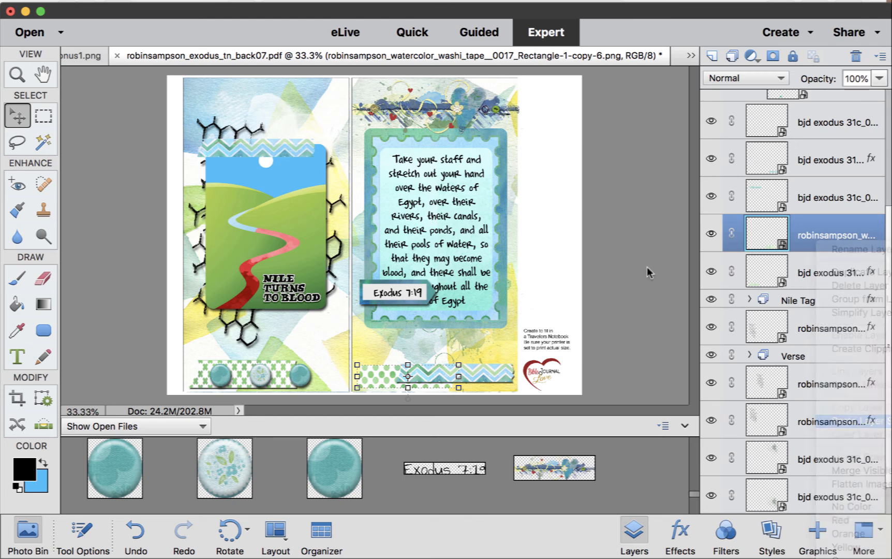
# Step: Apply a drop shadow style to the stamp-edged frame layer inside the Verse group
pyautogui.click(500, 134)
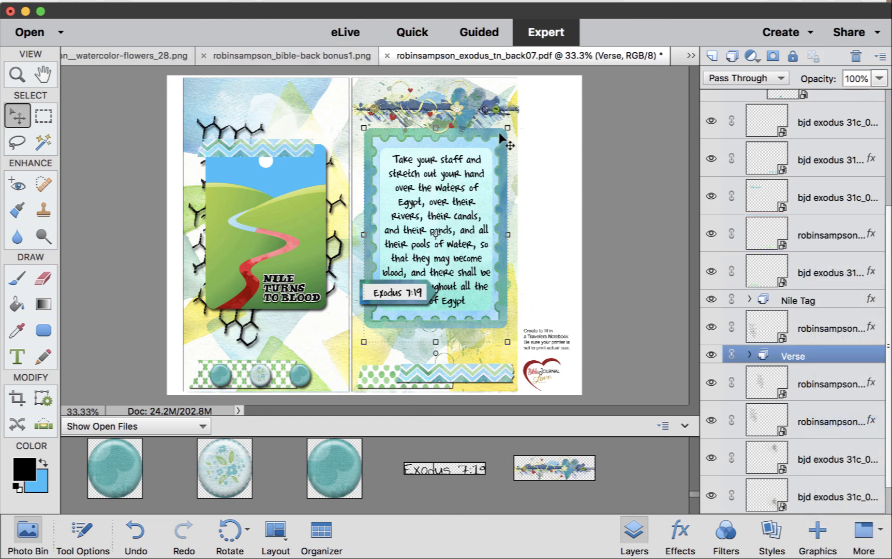
pyautogui.click(749, 355)
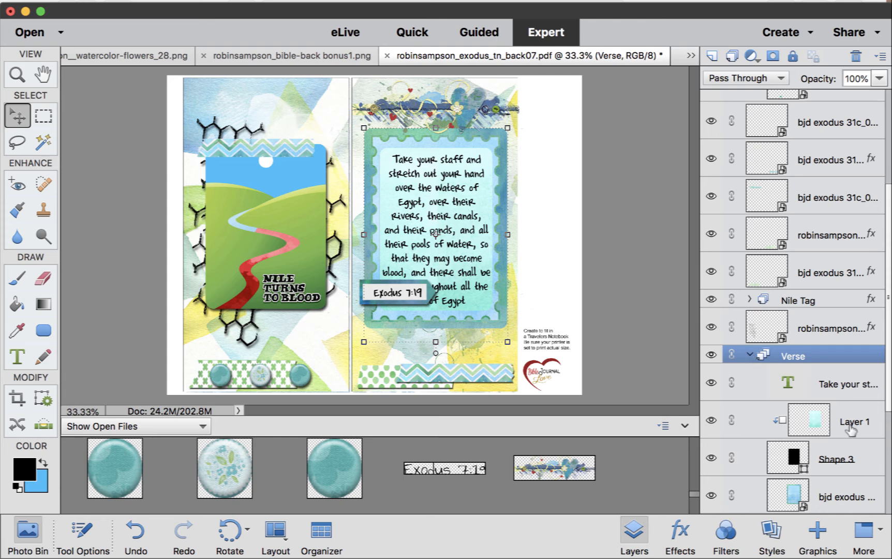
pyautogui.scroll(-3, 856, 423)
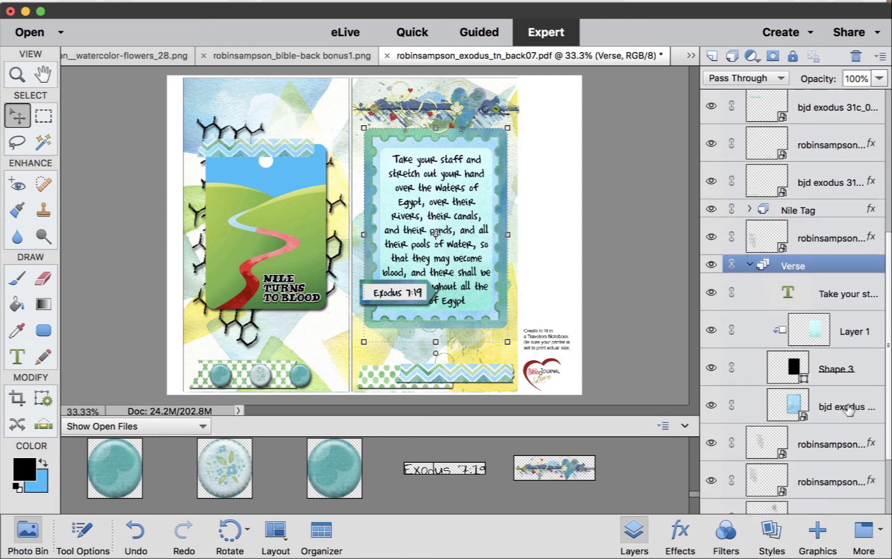
pyautogui.click(849, 410)
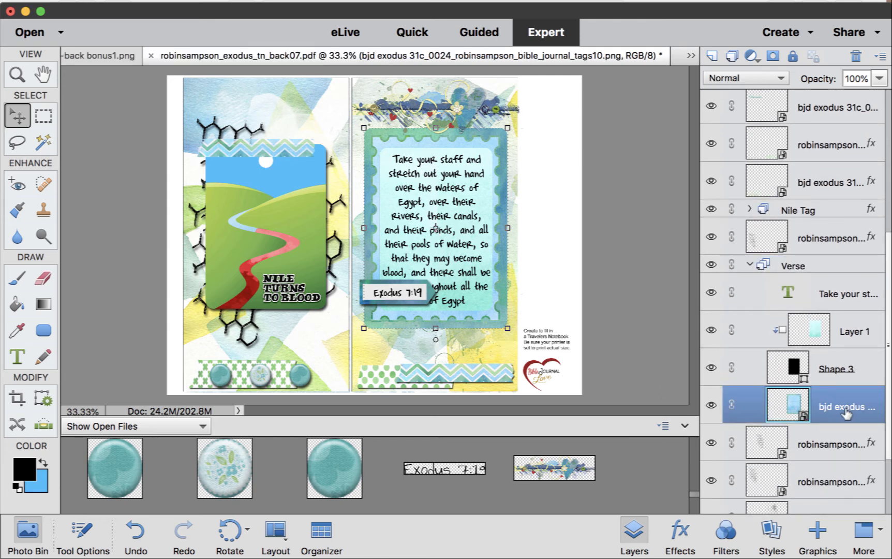
pyautogui.click(770, 540)
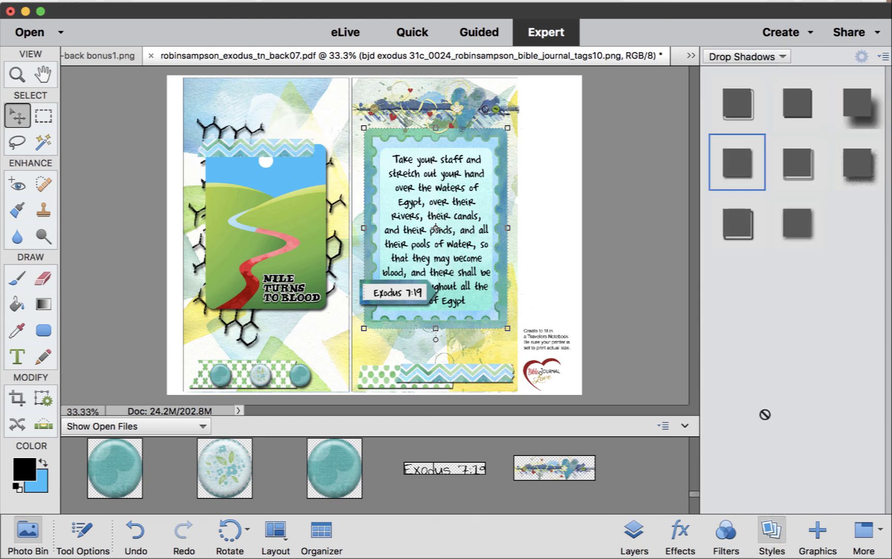
pyautogui.click(752, 172)
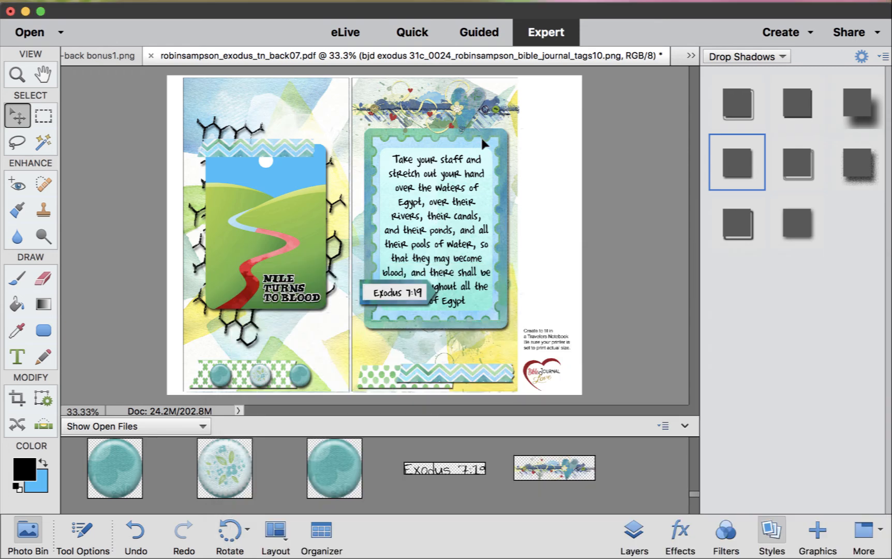
# Step: Move the Verse group up under the heart border and lower the Exodus 7:19 tag to the frame's bottom-left corner, clear of the text
pyautogui.moveTo(485, 144); pyautogui.dragTo(486, 132)
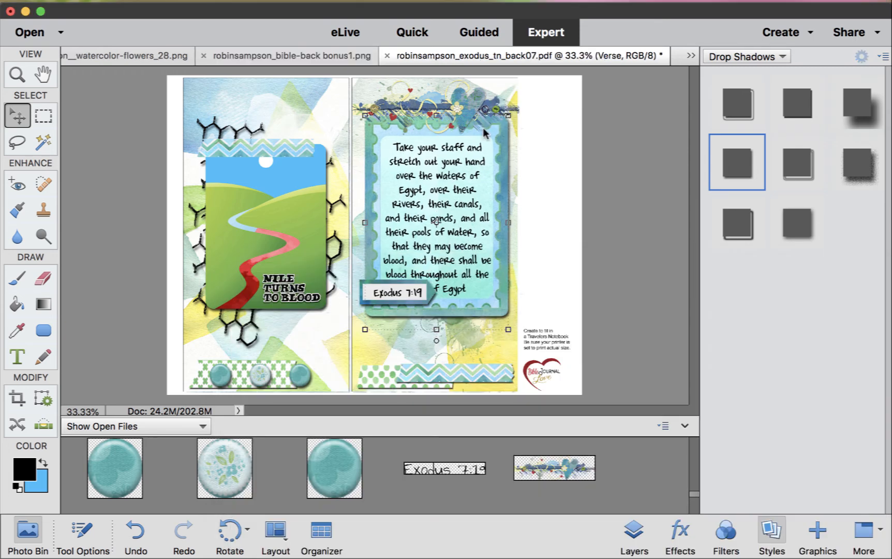
pyautogui.moveTo(425, 291); pyautogui.dragTo(427, 311)
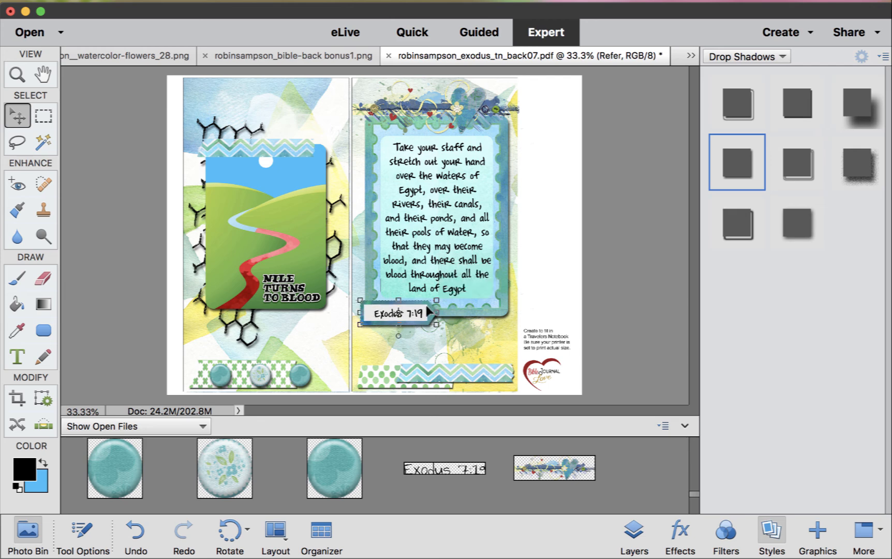
# Step: Add the blue diagonal-striped washi tape above the right-hand page's bottom strips, scaled to 106.34% width and 142.64% height
pyautogui.scroll(-2, 409, 468)
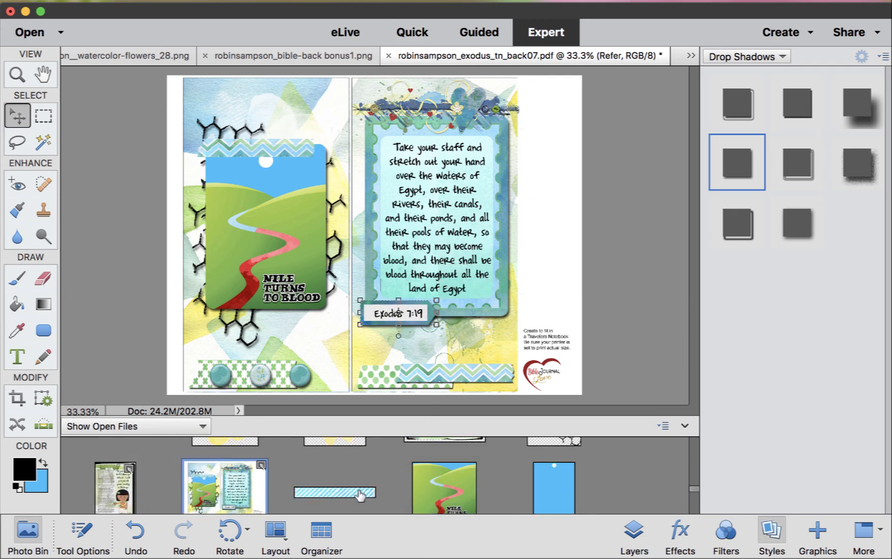
pyautogui.moveTo(360, 494); pyautogui.dragTo(414, 362)
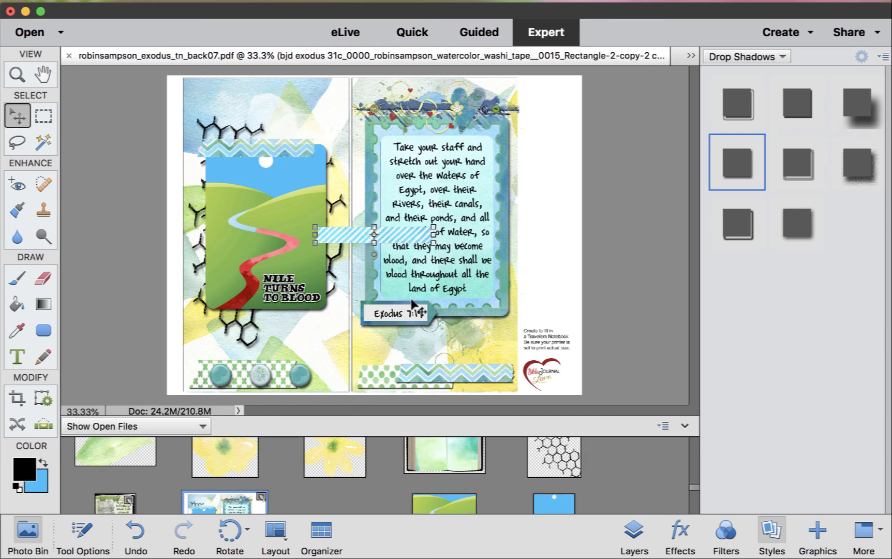
pyautogui.moveTo(412, 239); pyautogui.dragTo(503, 374)
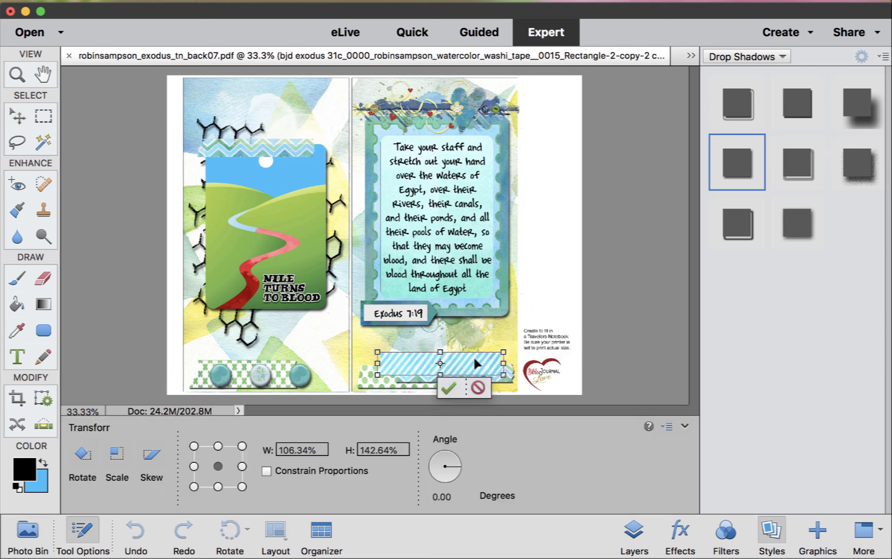
pyautogui.click(447, 388)
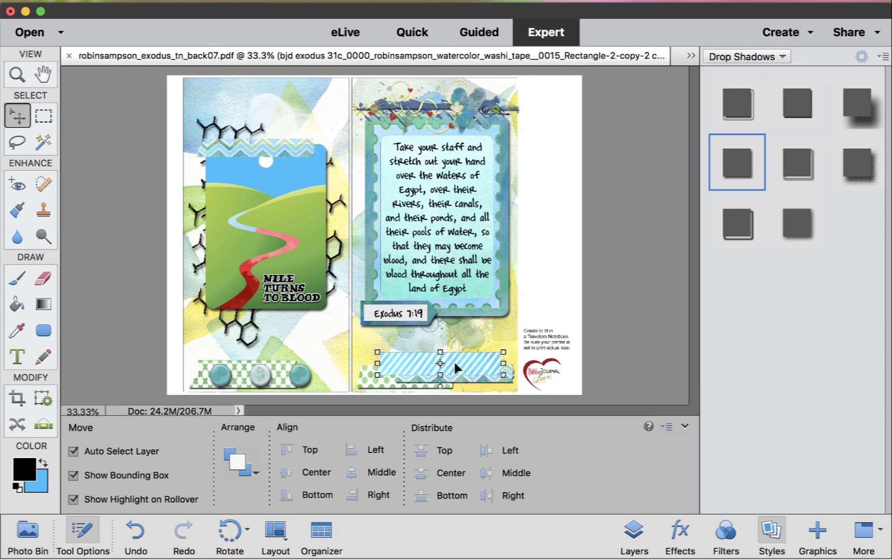
pyautogui.click(634, 535)
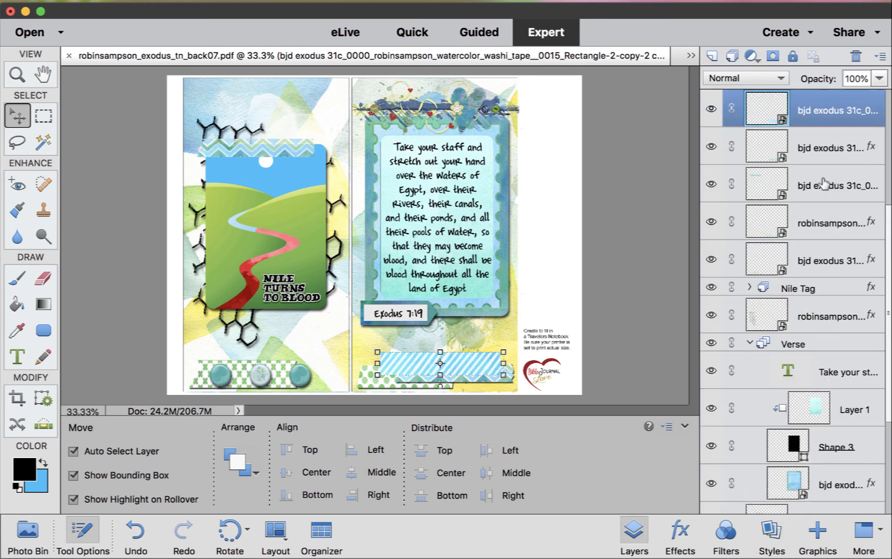
# Step: Paste the copied layer style onto the blue diagonal-striped washi tape and shift it left over the right-hand page's bottom strips
pyautogui.rightClick(823, 107)
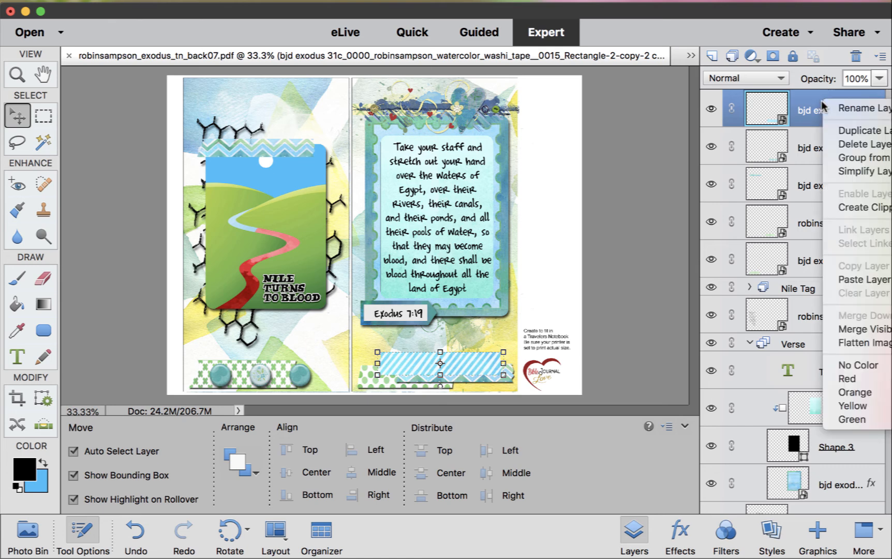
pyautogui.click(849, 278)
pyautogui.moveTo(459, 361); pyautogui.dragTo(442, 357)
pyautogui.moveTo(496, 377); pyautogui.dragTo(498, 378)
pyautogui.click(507, 331)
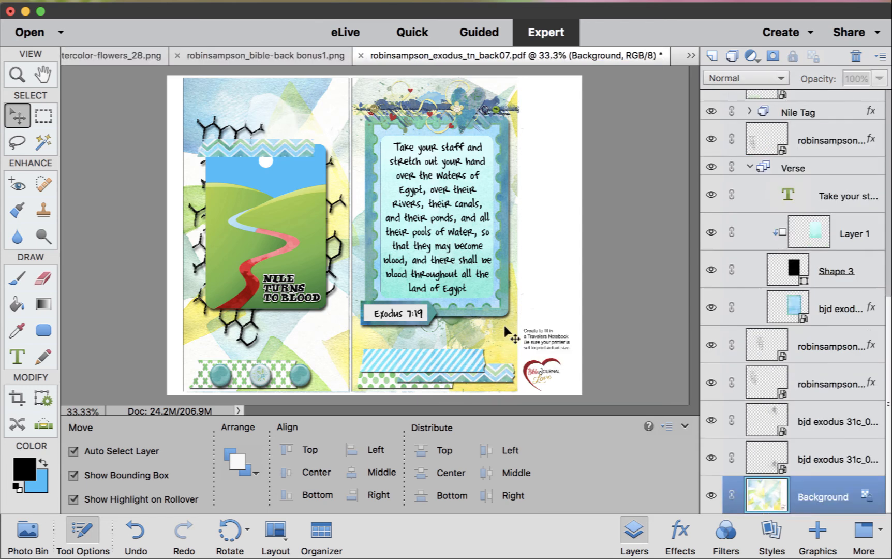
# Step: Move the Nile Tag group down and left, then lower the molecule drawing showing along its right side
pyautogui.moveTo(296, 251); pyautogui.dragTo(294, 254)
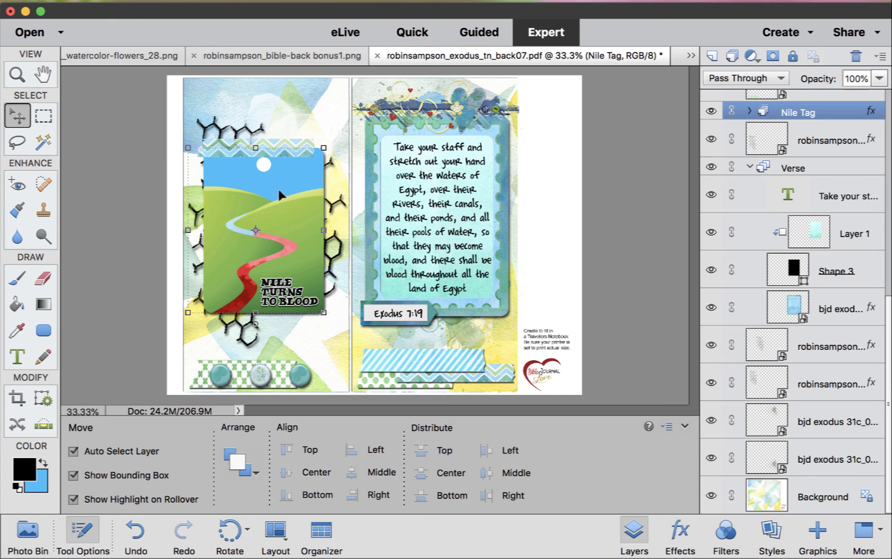
pyautogui.moveTo(277, 187); pyautogui.dragTo(270, 199)
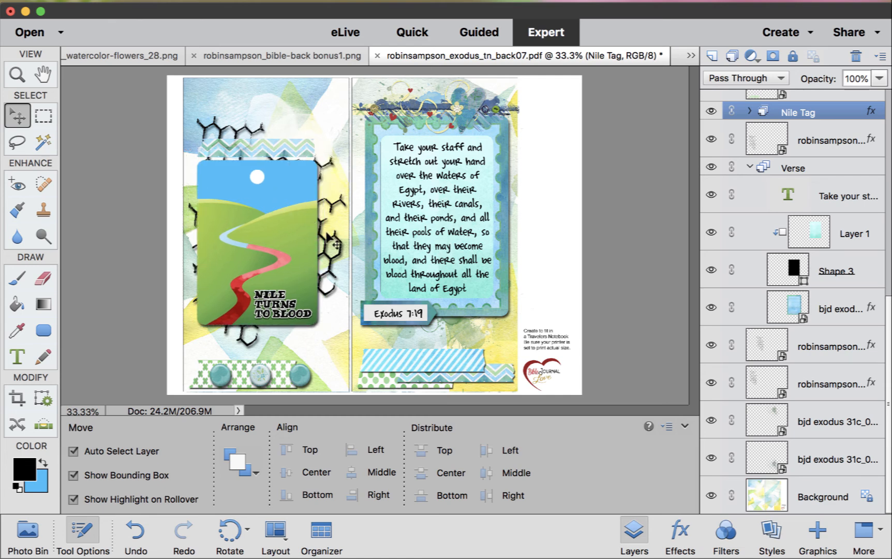
pyautogui.click(334, 228)
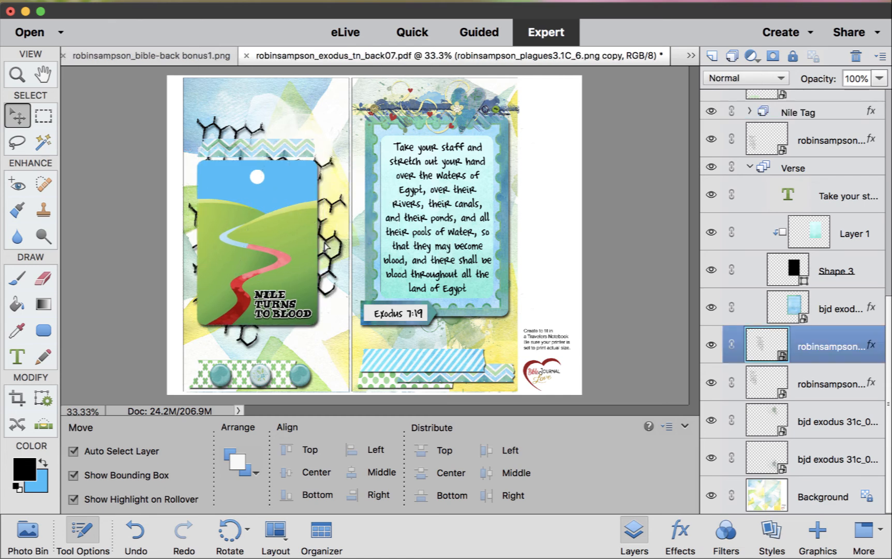
pyautogui.moveTo(326, 242); pyautogui.dragTo(324, 268)
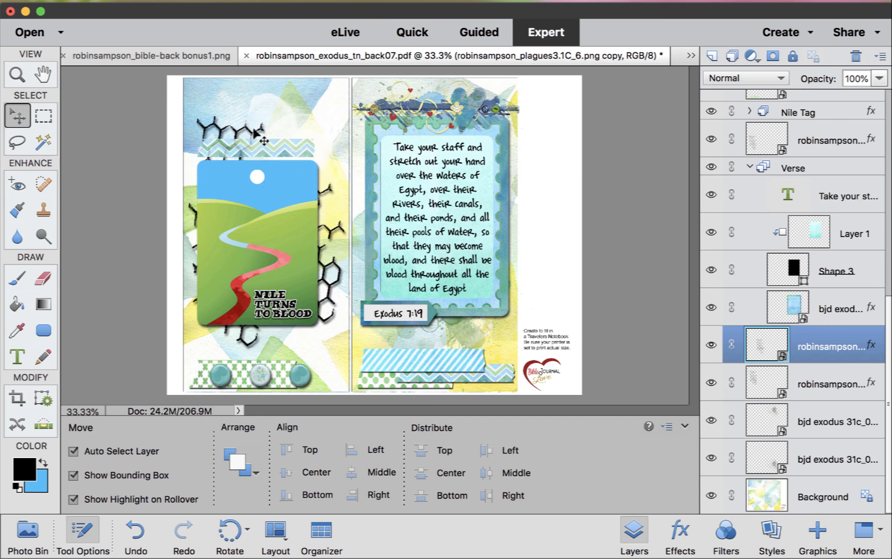
# Step: Move the chevron washi strip down so it overlaps the top edge of the Nile tag
pyautogui.moveTo(259, 136); pyautogui.dragTo(307, 169)
pyautogui.press('Return')
pyautogui.click(313, 124)
# Step: Lower the upper molecule drawing so it peeks out just above the chevron washi strip
pyautogui.click(258, 138)
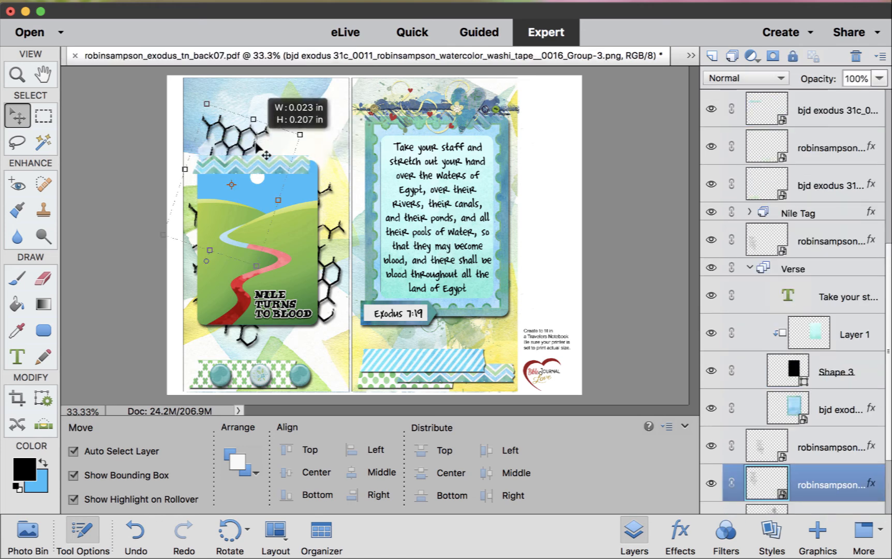
pyautogui.moveTo(260, 133); pyautogui.dragTo(260, 140)
pyautogui.press('Down')
pyautogui.press('Down')
pyautogui.press('Down')
pyautogui.press('Down')
pyautogui.press('Down')
pyautogui.press('Down')
pyautogui.press('Down')
pyautogui.press('Down')
pyautogui.press('Down')
pyautogui.press('Down')
pyautogui.press('Down')
pyautogui.press('Down')
pyautogui.press('Down')
pyautogui.press('Down')
pyautogui.press('Down')
pyautogui.press('Down')
pyautogui.press('Down')
pyautogui.press('Down')
pyautogui.press('Down')
pyautogui.press('Down')
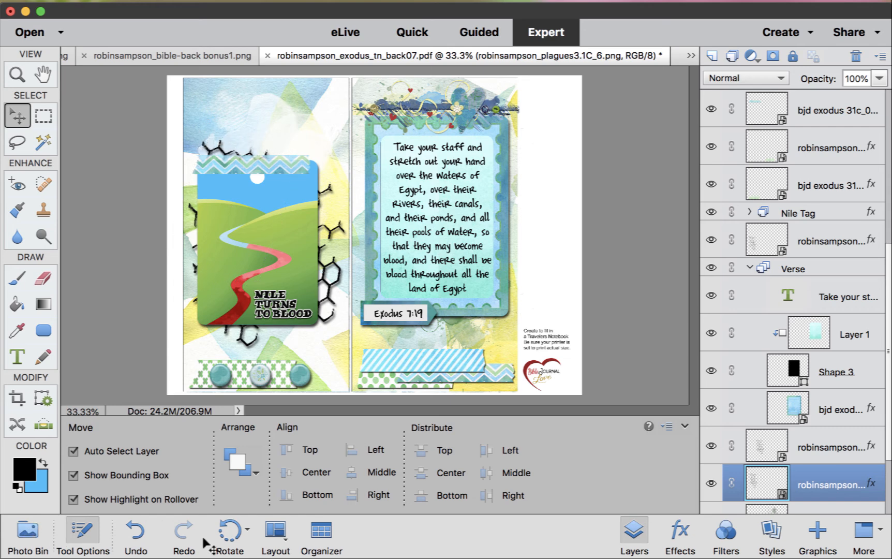
pyautogui.click(331, 357)
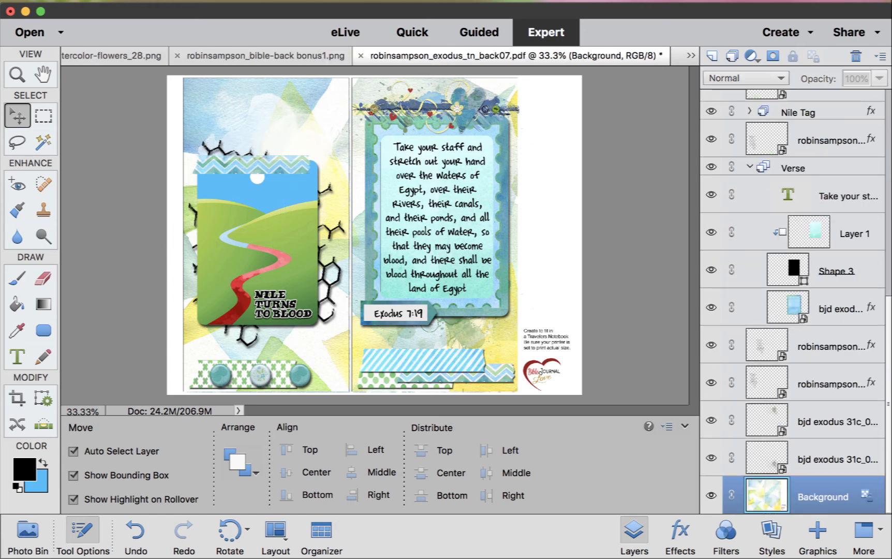
# Step: Bring the BLOOD title layer to the top of the layer stack
pyautogui.moveTo(887, 491); pyautogui.dragTo(599, 326)
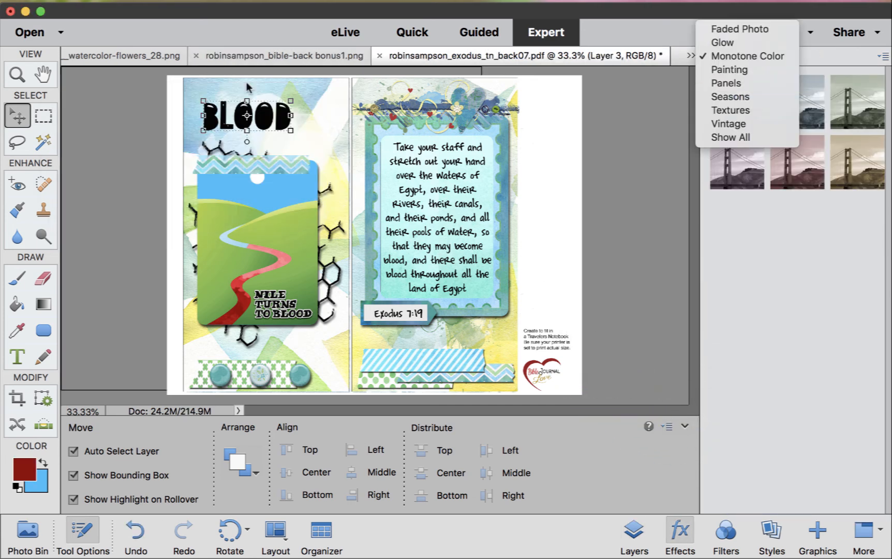
pyautogui.click(269, 120)
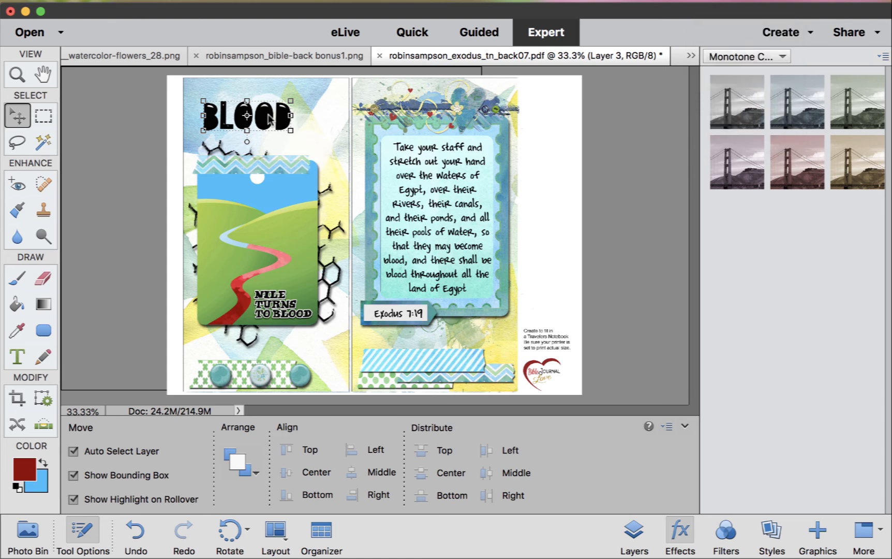
pyautogui.click(327, 119)
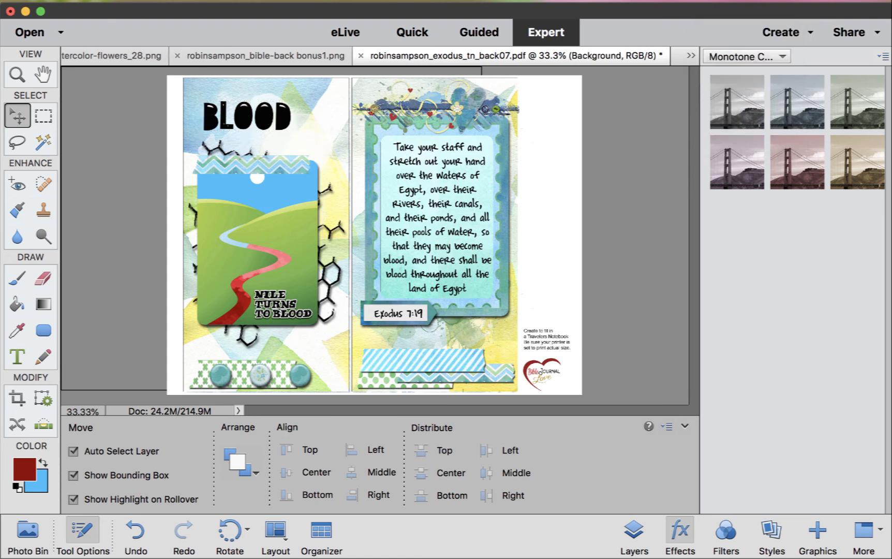
pyautogui.click(635, 535)
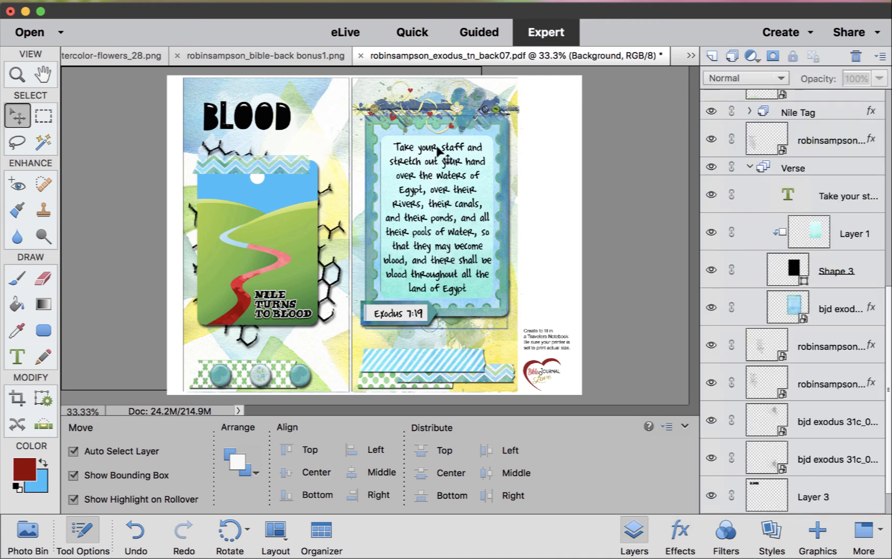
pyautogui.click(286, 123)
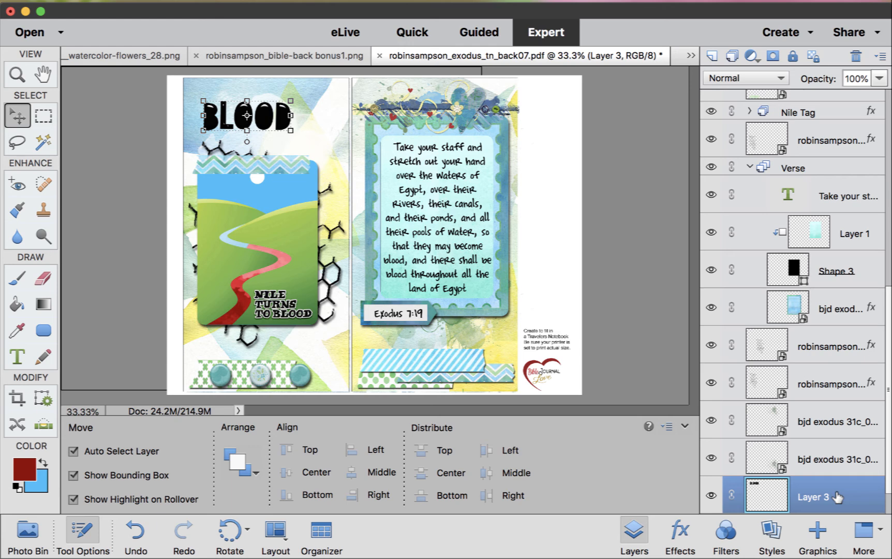
pyautogui.press('shift+super+bracketright')
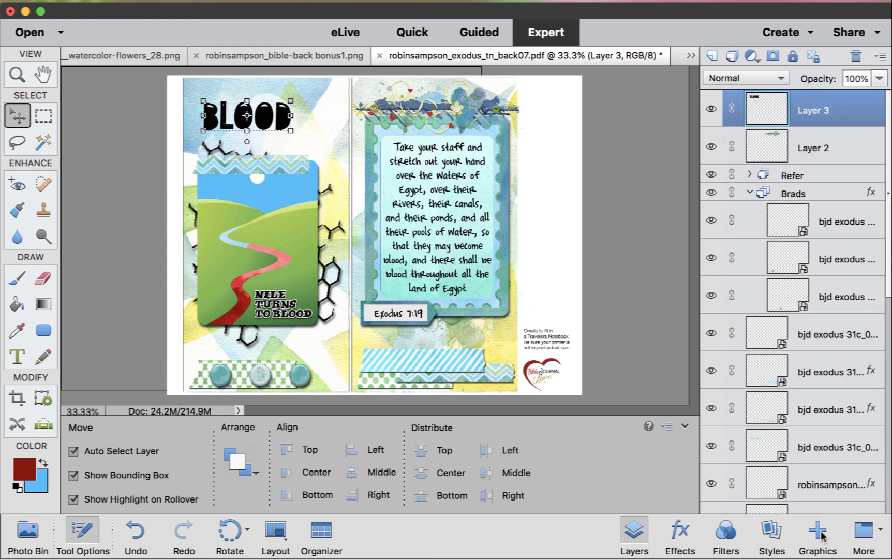
pyautogui.scroll(-10, 819, 464)
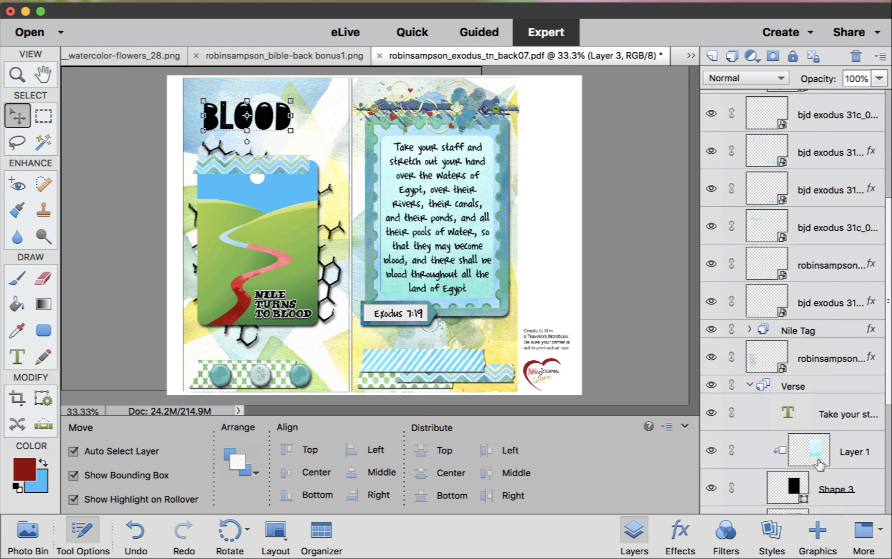
pyautogui.scroll(10, 819, 466)
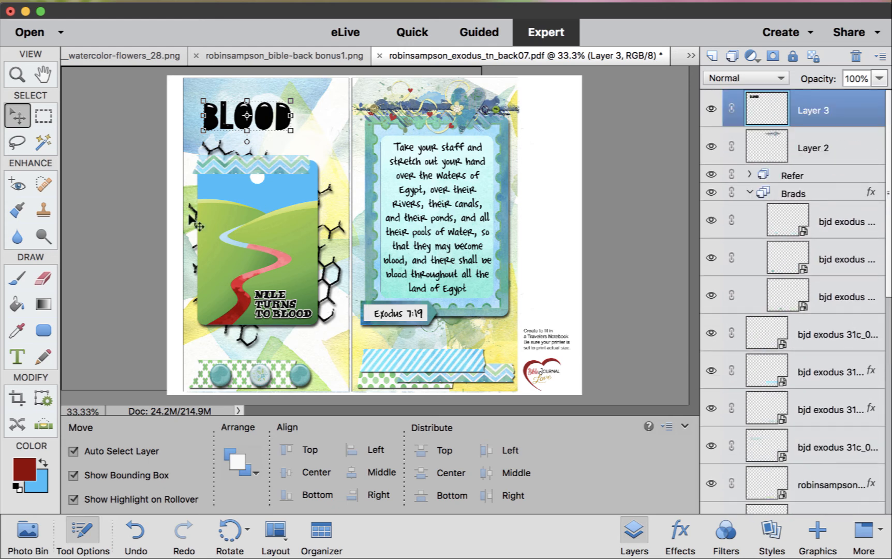
# Step: Draw a dark red rectangle covering the BLOOD title and bring it to the top of the layer stack
pyautogui.click(328, 113)
pyautogui.click(44, 331)
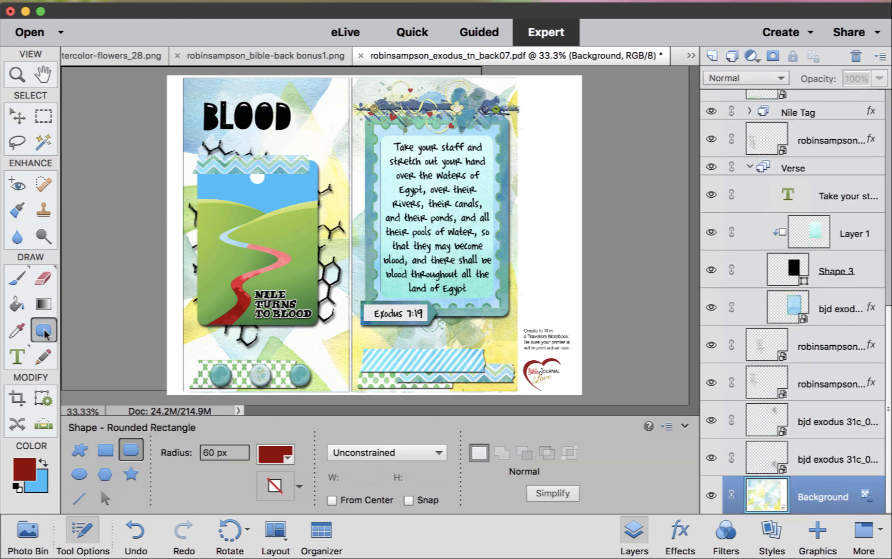
pyautogui.click(105, 451)
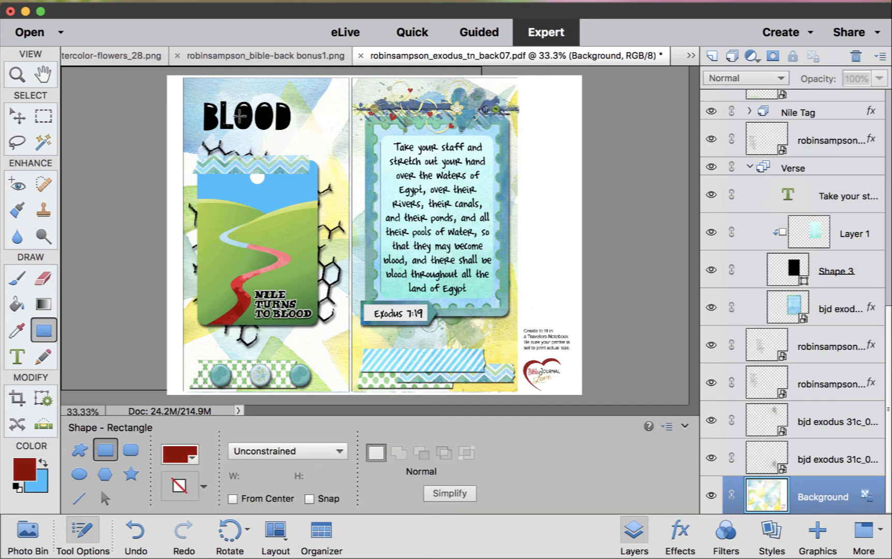
pyautogui.moveTo(198, 88); pyautogui.dragTo(311, 138)
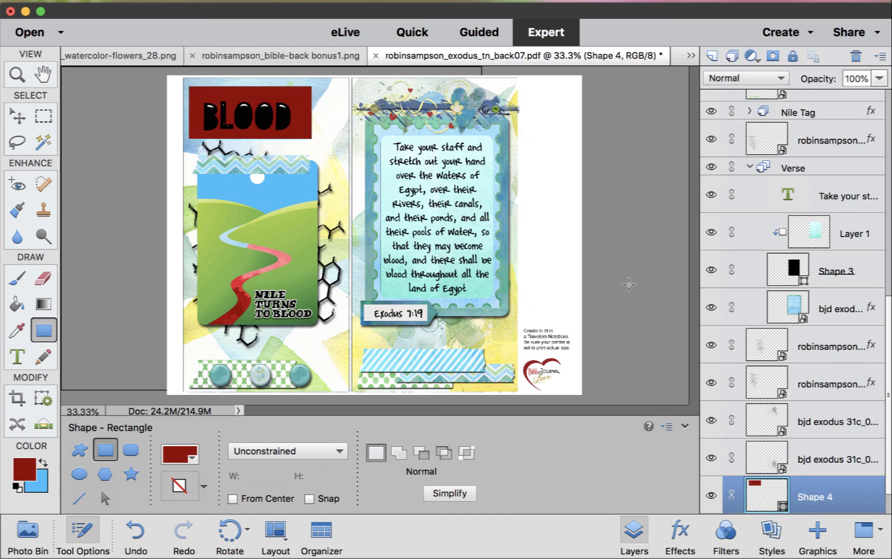
pyautogui.press('super+shift+bracketright')
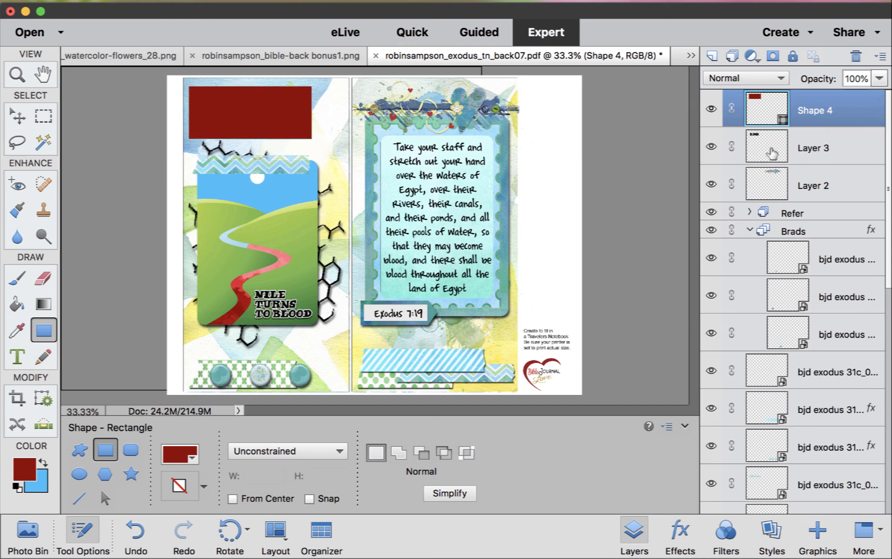
# Step: Clip the dark red rectangle to the BLOOD title layer with a clipping mask
pyautogui.click(709, 109)
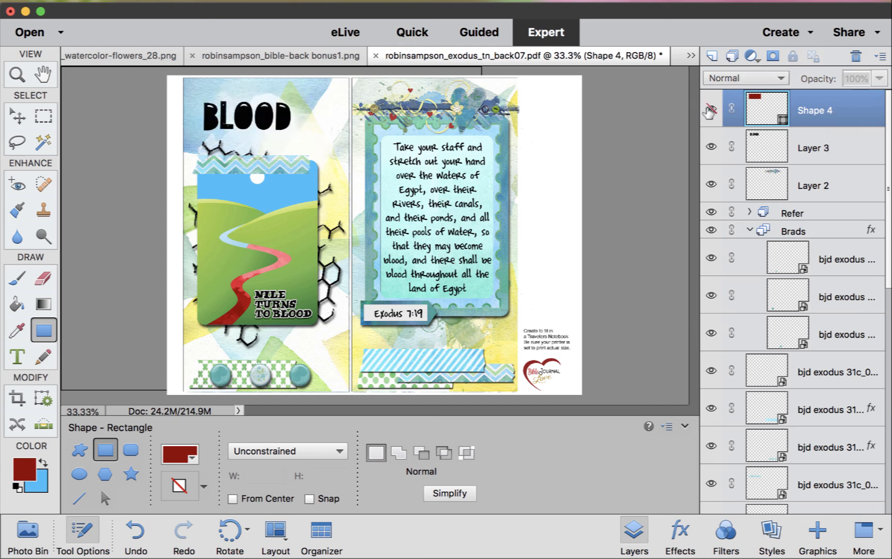
pyautogui.click(710, 110)
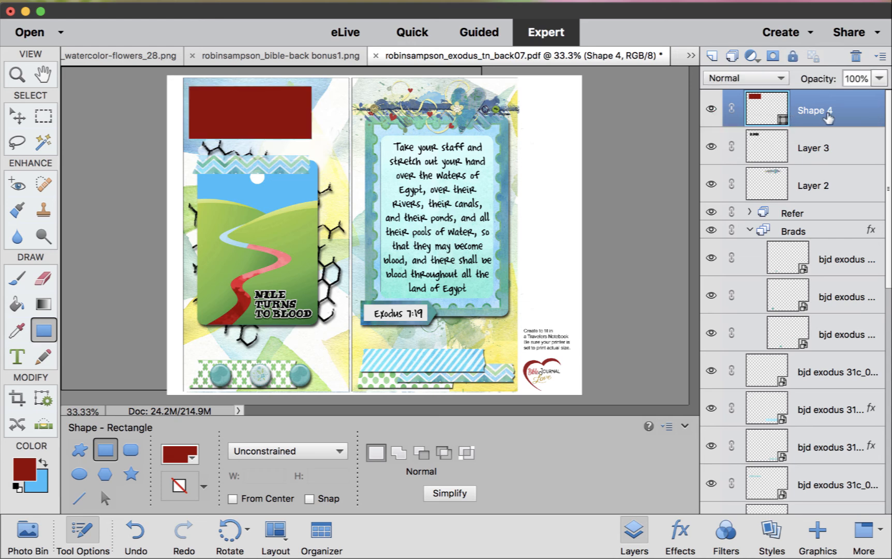
pyautogui.rightClick(829, 112)
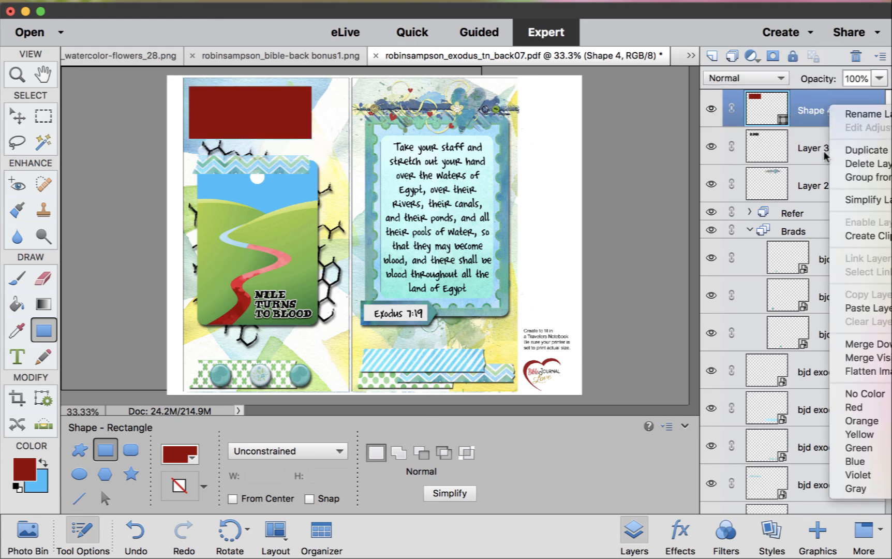
pyautogui.click(856, 237)
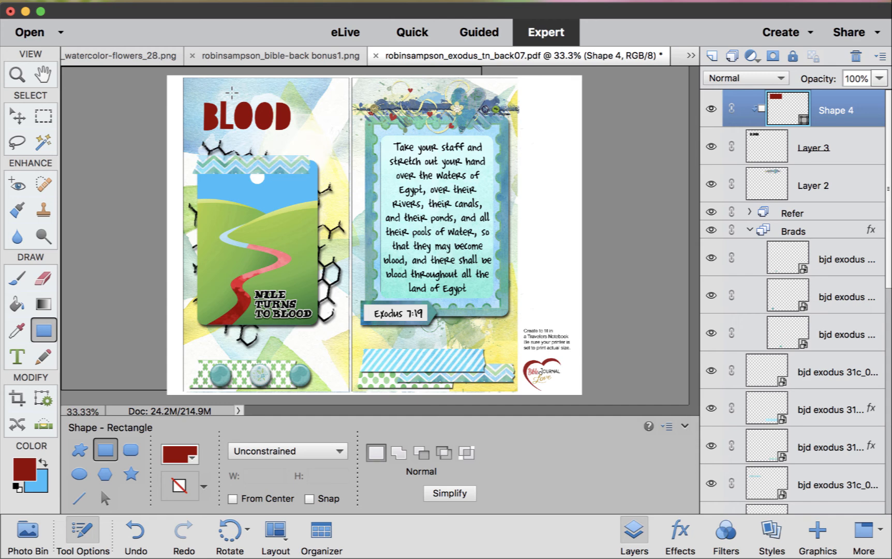
# Step: Try the Multiply and Overlay blend modes on the clipped red rectangle
pyautogui.click(763, 79)
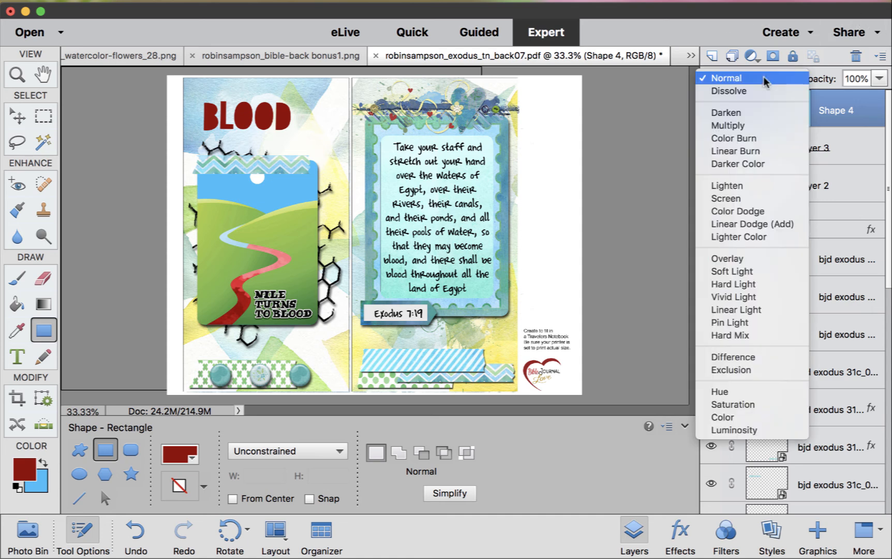
pyautogui.click(597, 136)
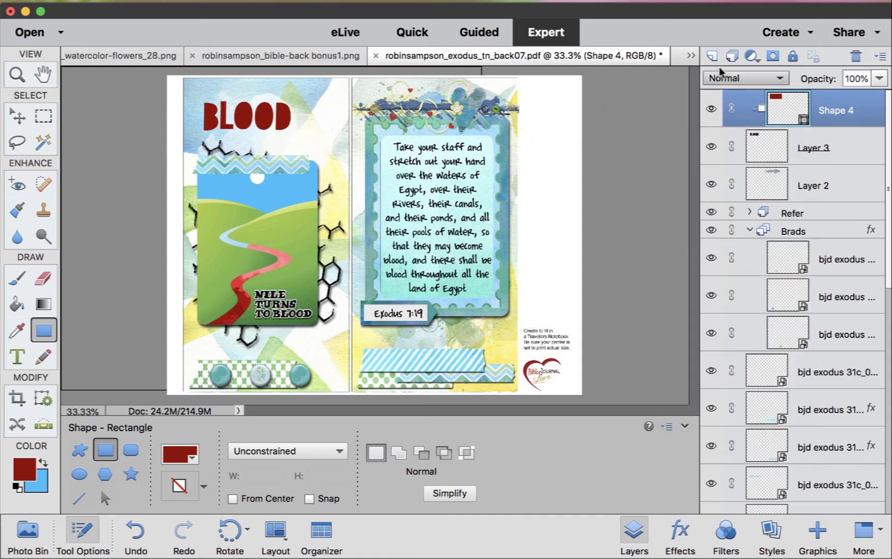
pyautogui.click(772, 80)
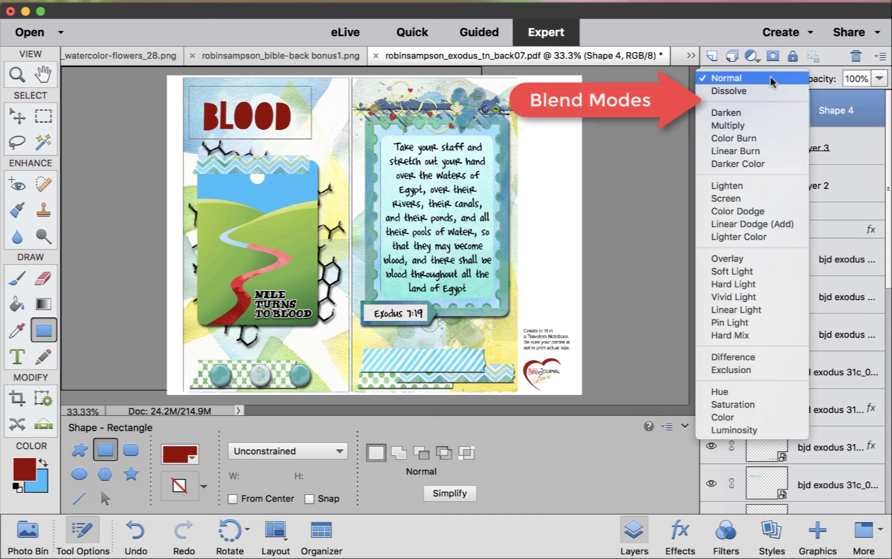
pyautogui.click(765, 126)
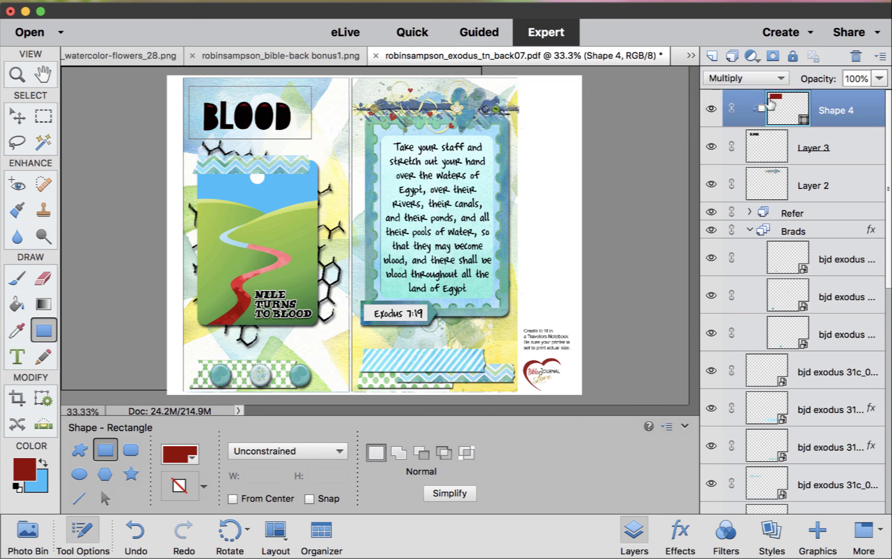
pyautogui.click(771, 78)
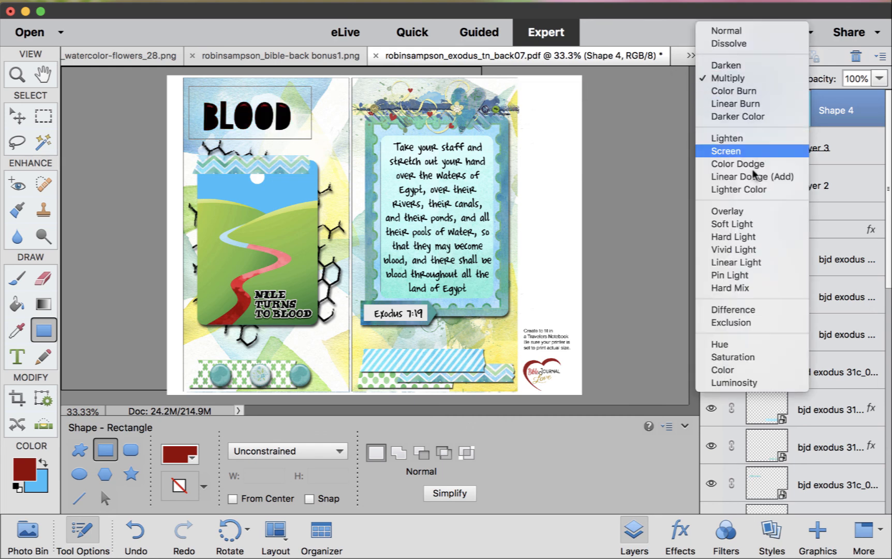
pyautogui.click(751, 212)
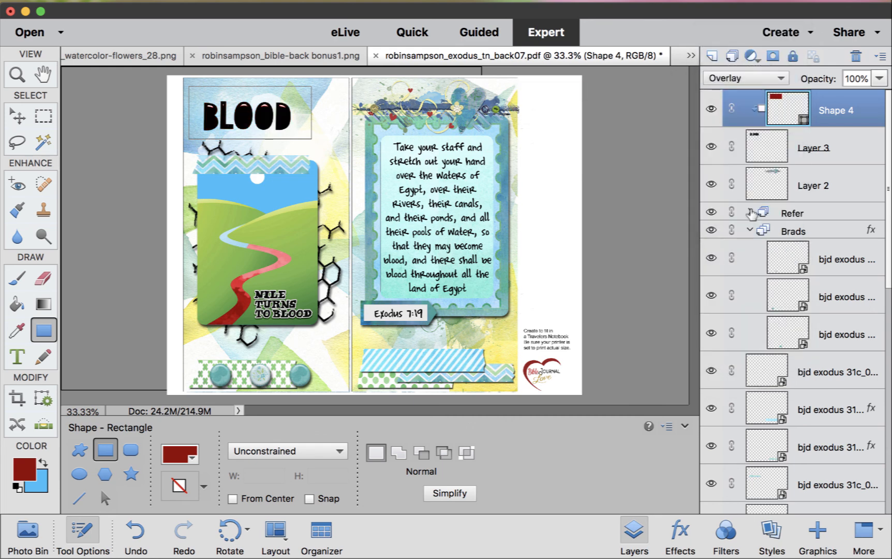
# Step: Set the clipped red rectangle's blend mode to Lighten and group it with the BLOOD title layer
pyautogui.click(775, 79)
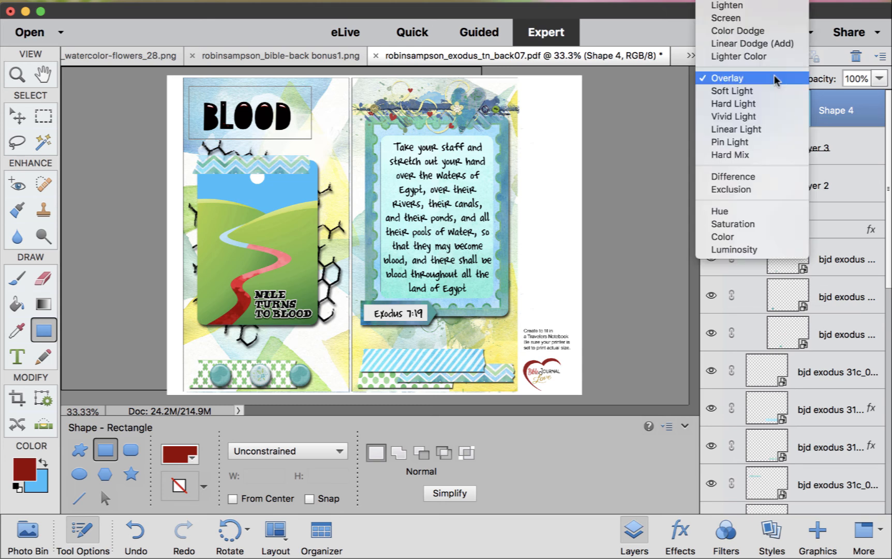
pyautogui.click(763, 6)
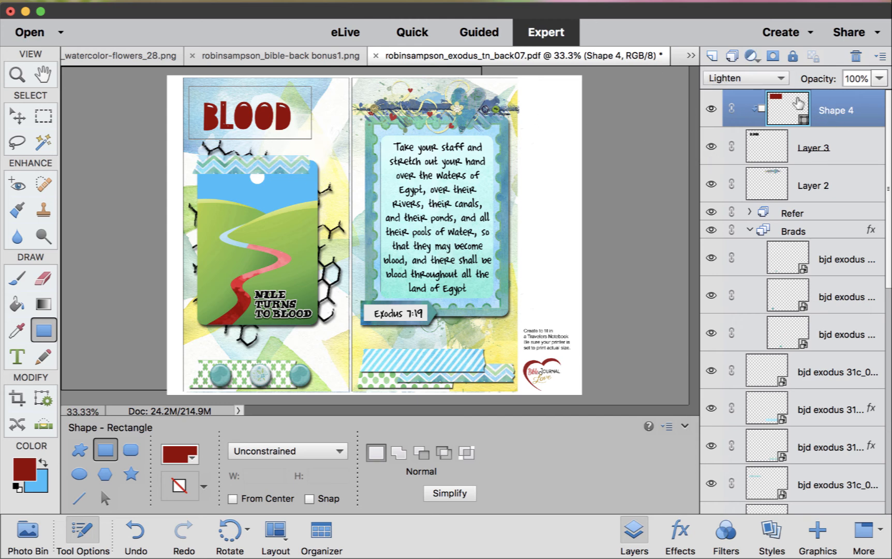
pyautogui.keyDown('shift'); pyautogui.click(843, 148); pyautogui.keyUp('shift')
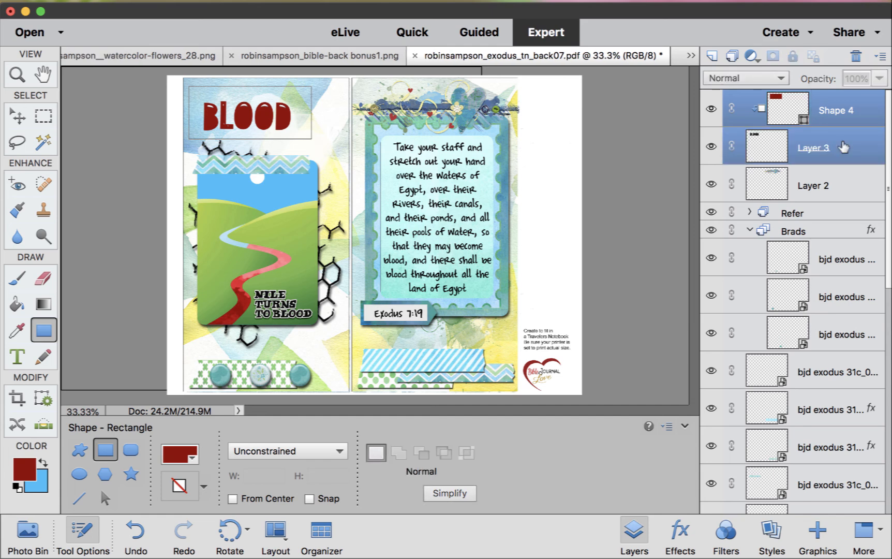
pyautogui.press('super+g')
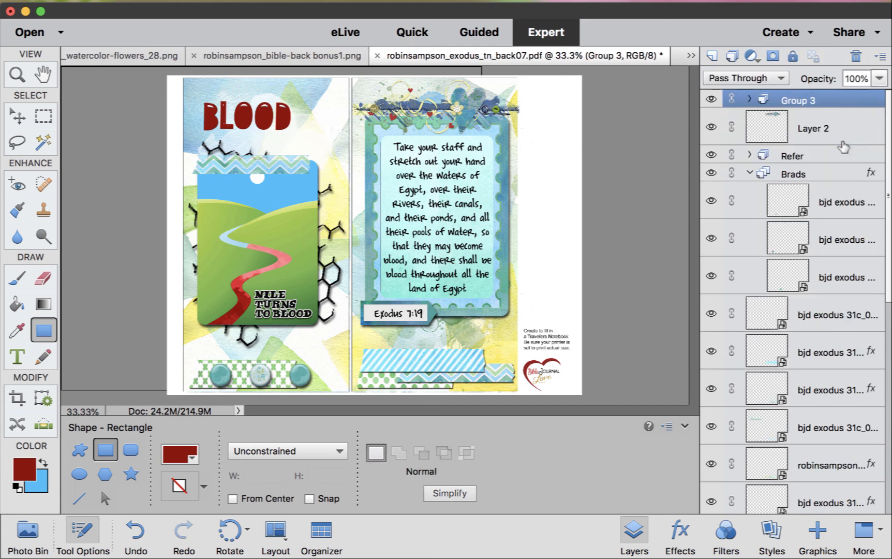
# Step: Rename the group holding the BLOOD title and its red rectangle as "blood"
pyautogui.rightClick(797, 101)
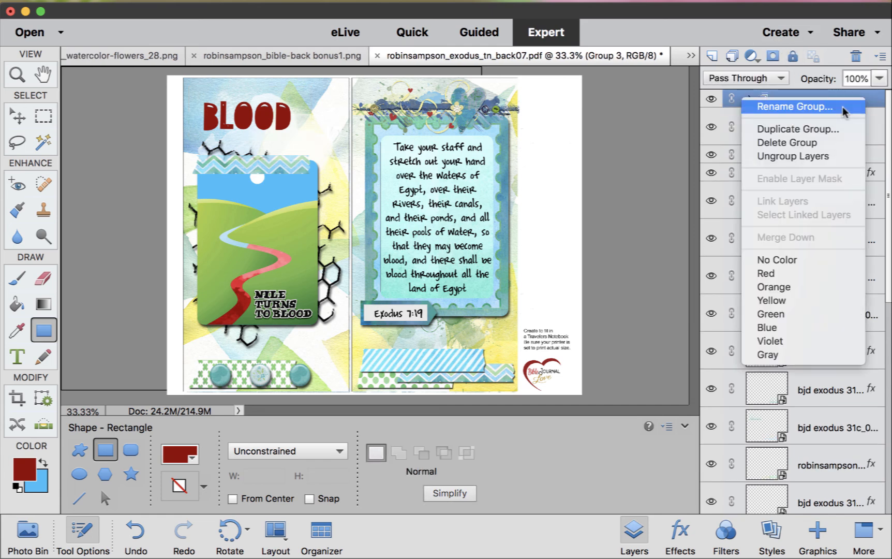
pyautogui.click(807, 107)
pyautogui.write('blood')
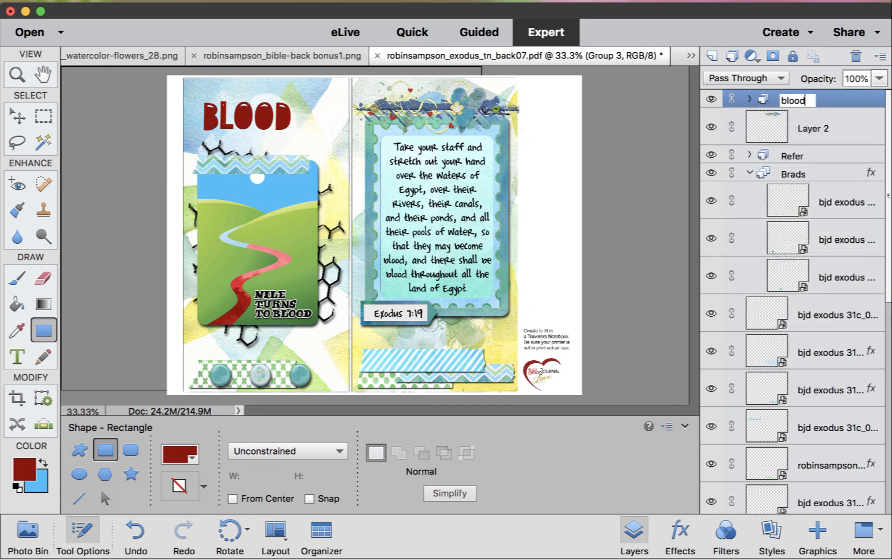
pyautogui.press('Return')
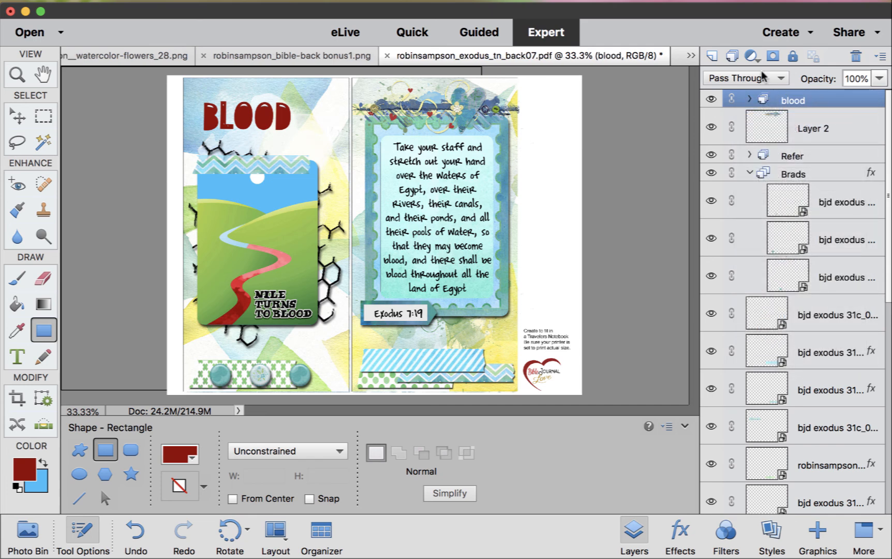
# Step: Shift the BLOOD title slightly up and left toward the page corner and apply a drop shadow style to it
pyautogui.click(16, 118)
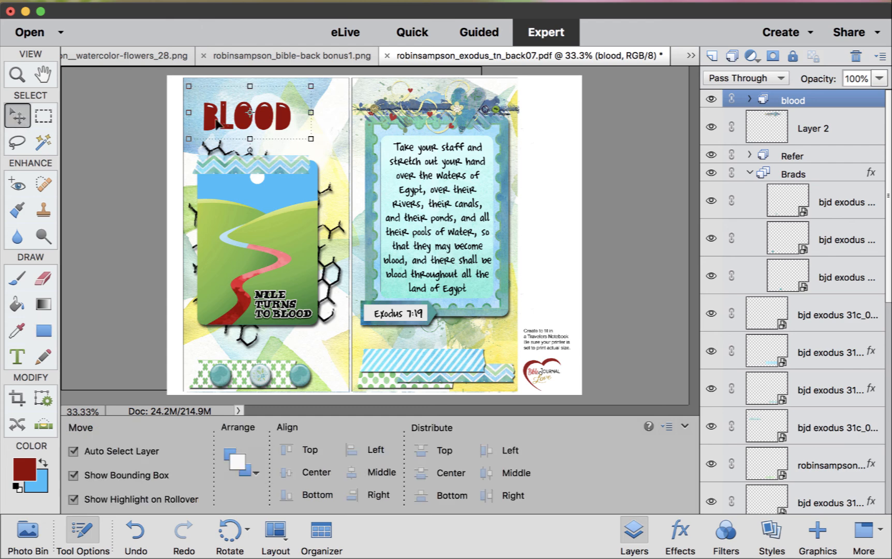
pyautogui.moveTo(280, 123)
pyautogui.mouseDown()
pyautogui.moveTo(284, 66)
pyautogui.moveTo(271, 113)
pyautogui.mouseUp()
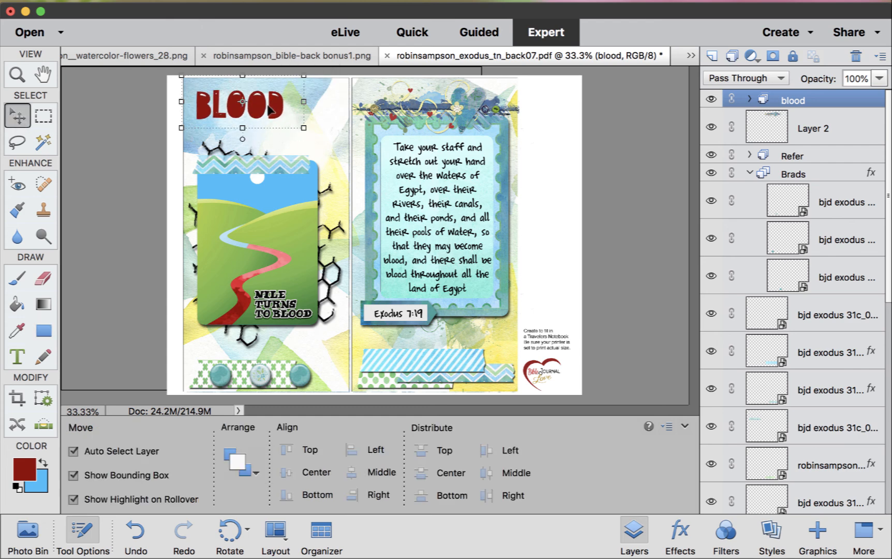
pyautogui.rightClick(808, 103)
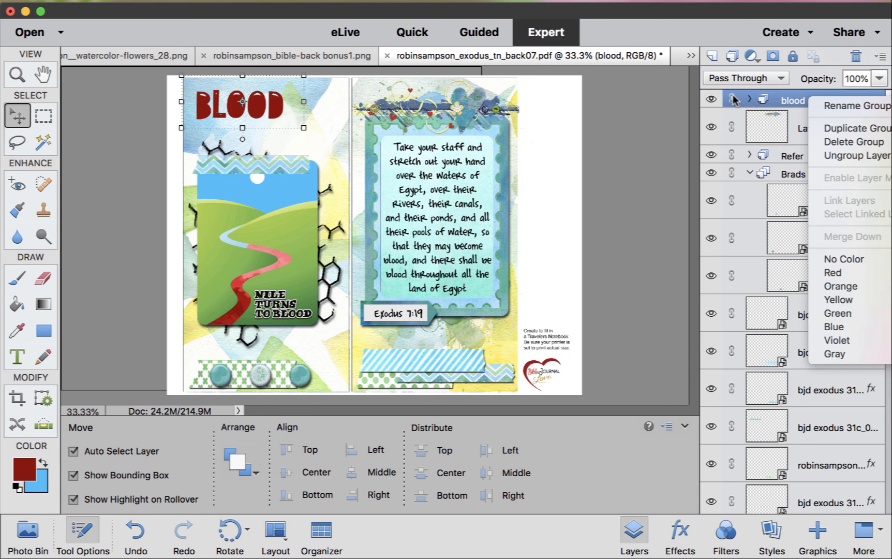
pyautogui.click(771, 531)
pyautogui.click(327, 142)
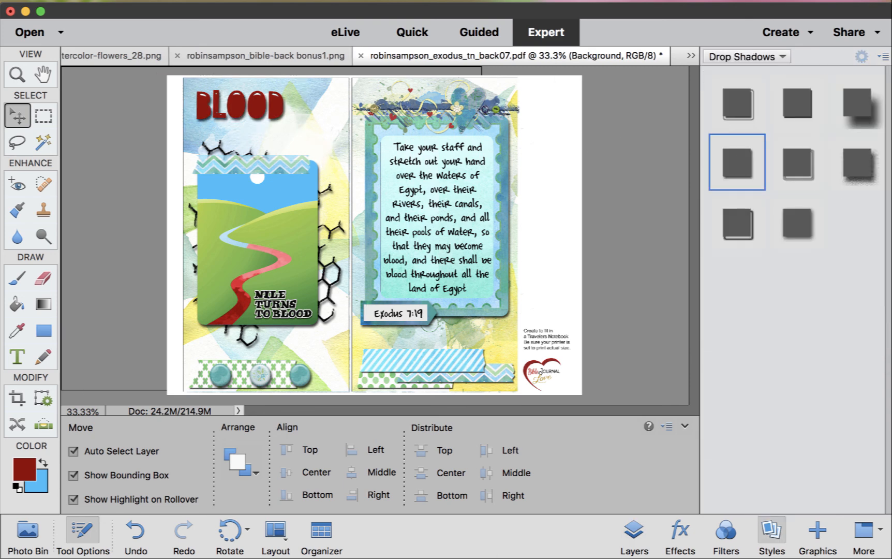
# Step: Copy the Plague word art from bjd exodus 31c_0020_Plague.png into the notebook layout and bring the Verse group to the front
pyautogui.moveTo(736, 400); pyautogui.dragTo(347, 199)
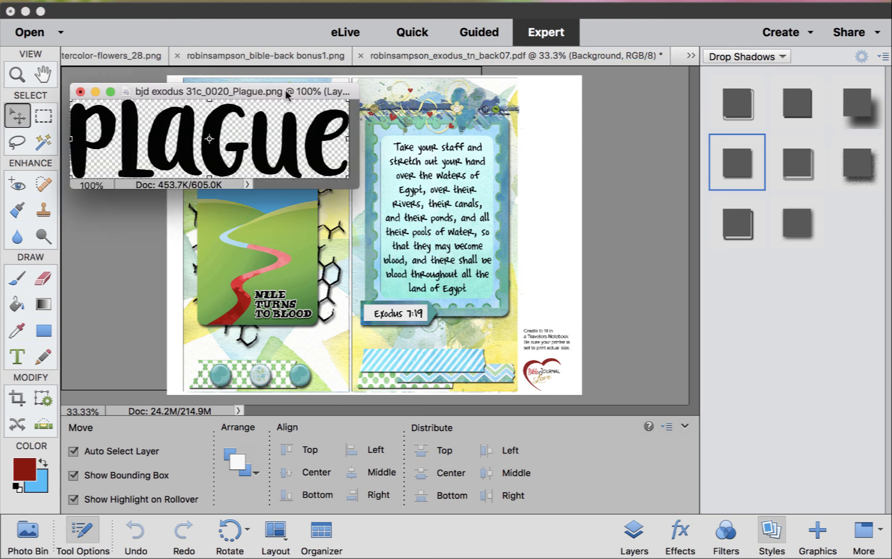
pyautogui.moveTo(310, 150); pyautogui.dragTo(488, 231)
pyautogui.click(488, 231)
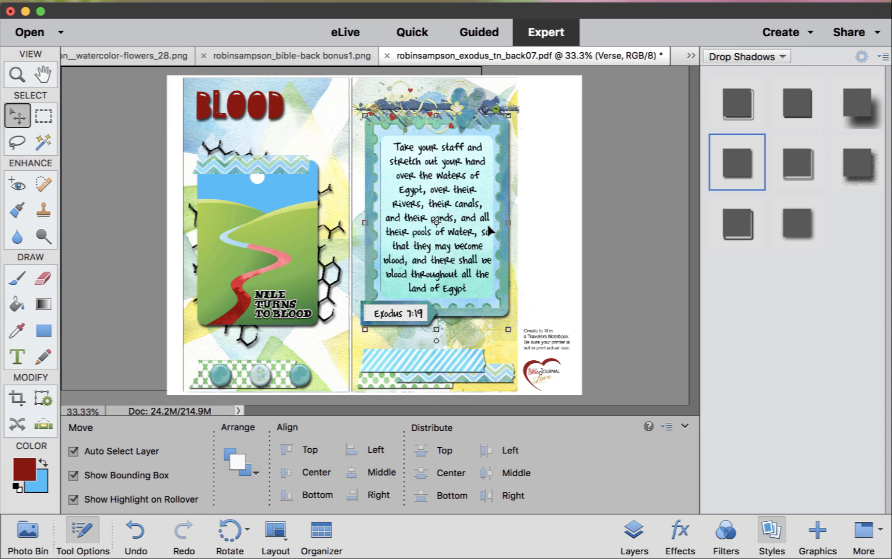
pyautogui.press('super+shift+]')
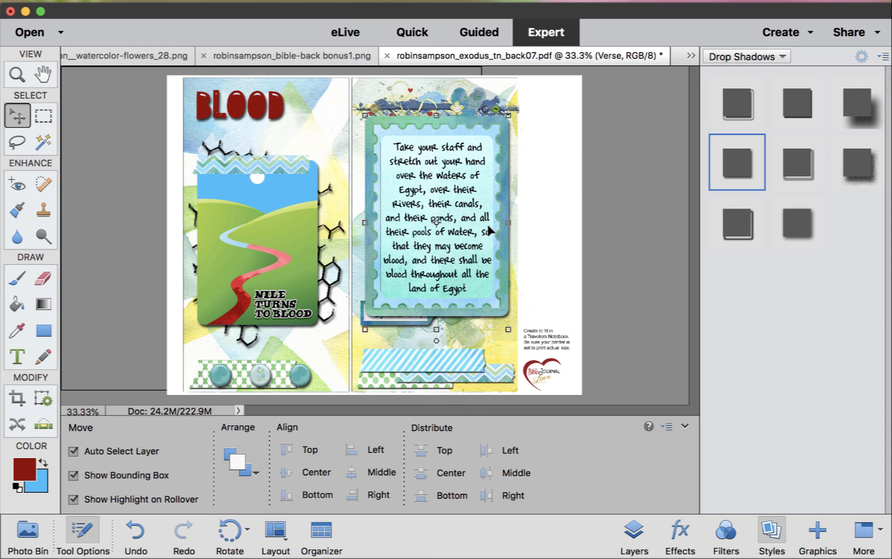
pyautogui.click(558, 249)
# Step: Bring the Plague word art layer to the top of the stack and place it just below the BLOOD title
pyautogui.click(634, 538)
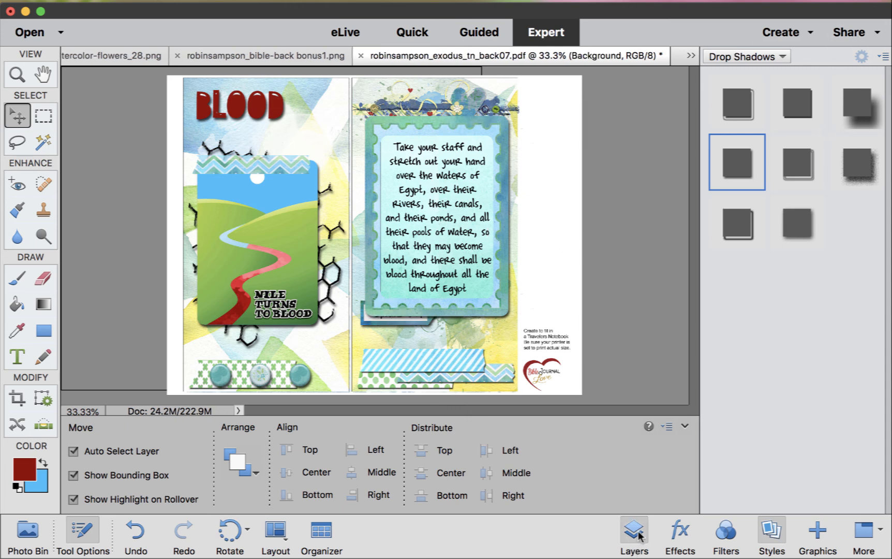
pyautogui.scroll(-10, 851, 250)
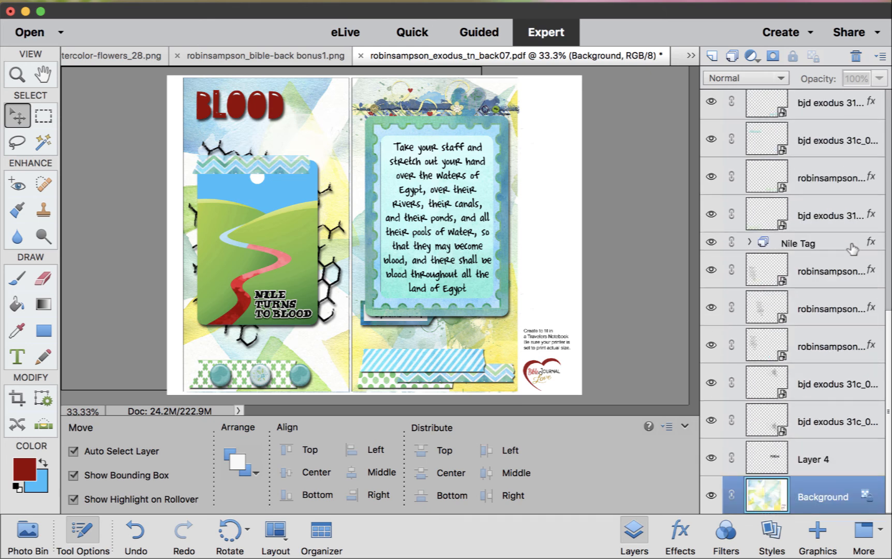
pyautogui.click(847, 459)
pyautogui.press('super+shift+]')
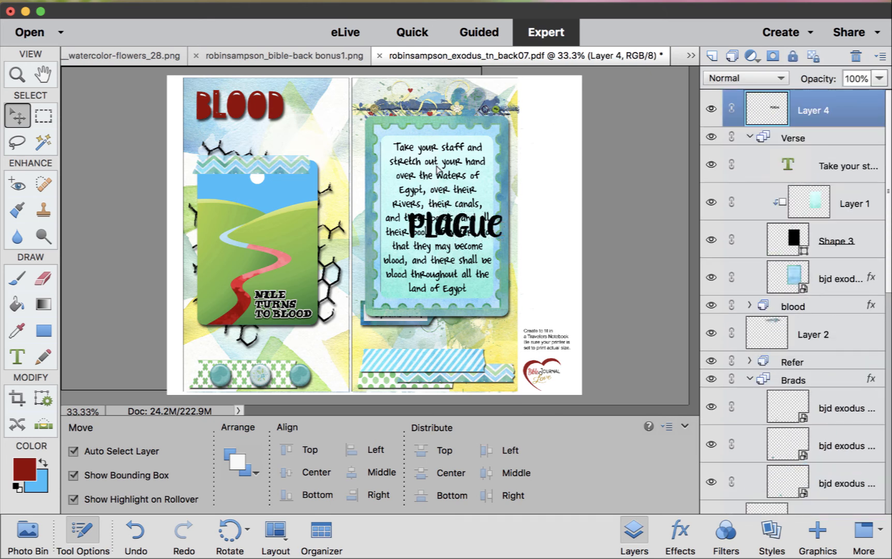
pyautogui.moveTo(483, 236); pyautogui.dragTo(313, 149)
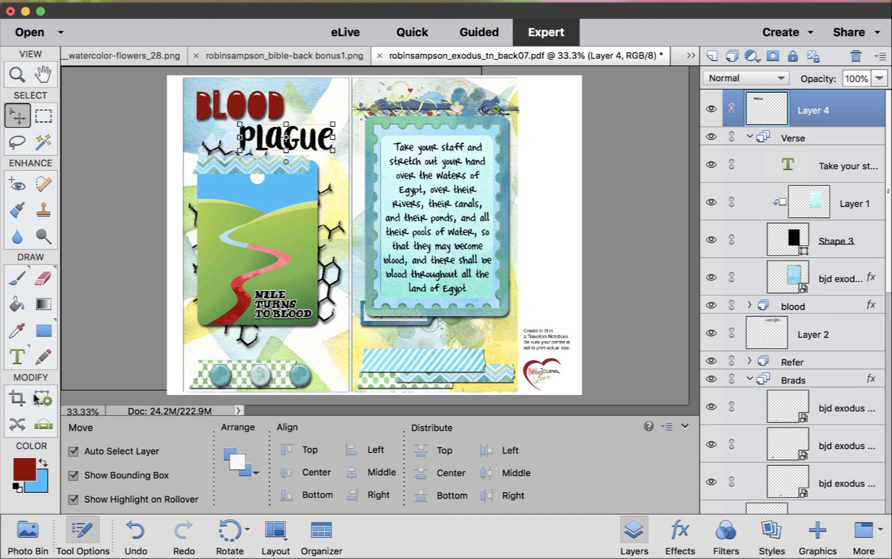
# Step: Add the text "Plague" in the white margin beside the verse page and color it black
pyautogui.click(17, 357)
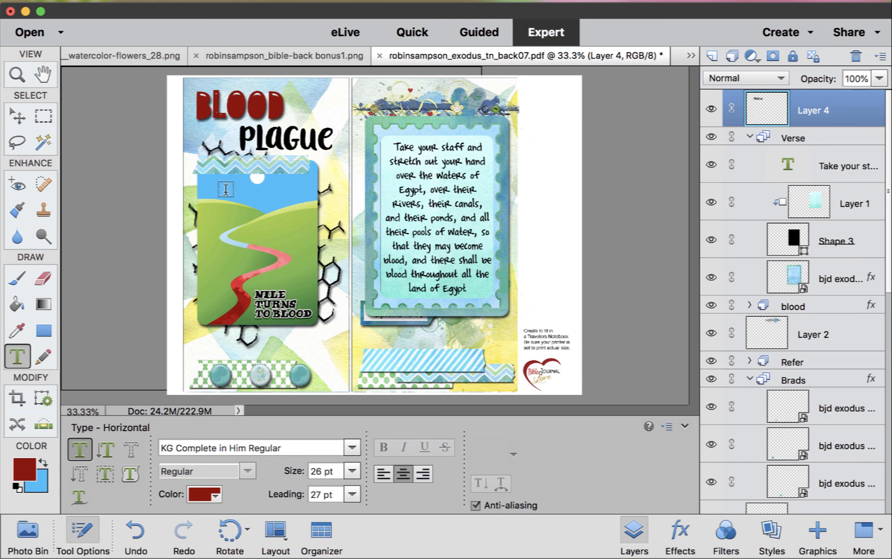
pyautogui.click(530, 229)
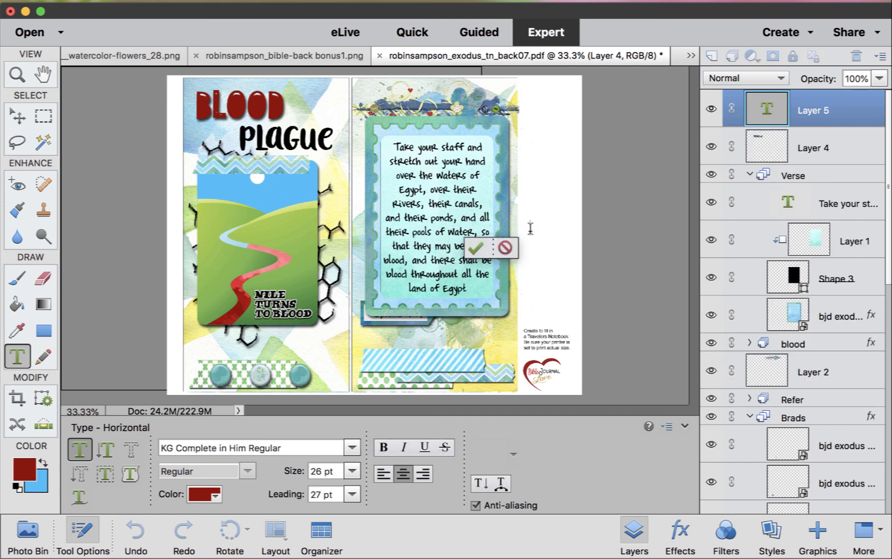
pyautogui.write('Plague')
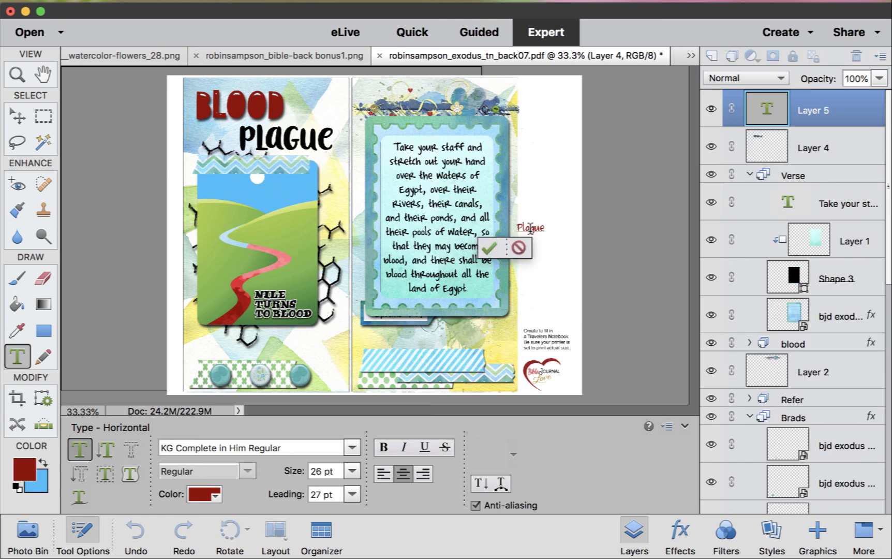
pyautogui.doubleClick(532, 228)
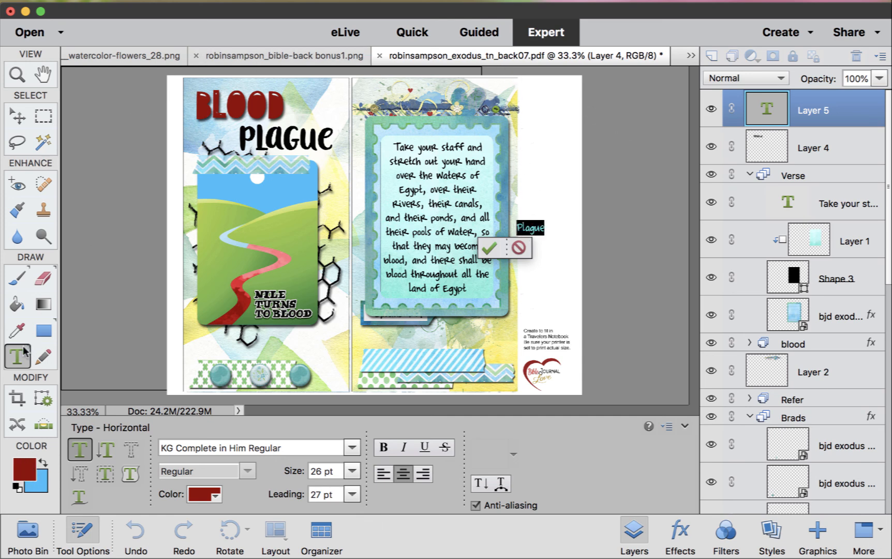
pyautogui.click(215, 495)
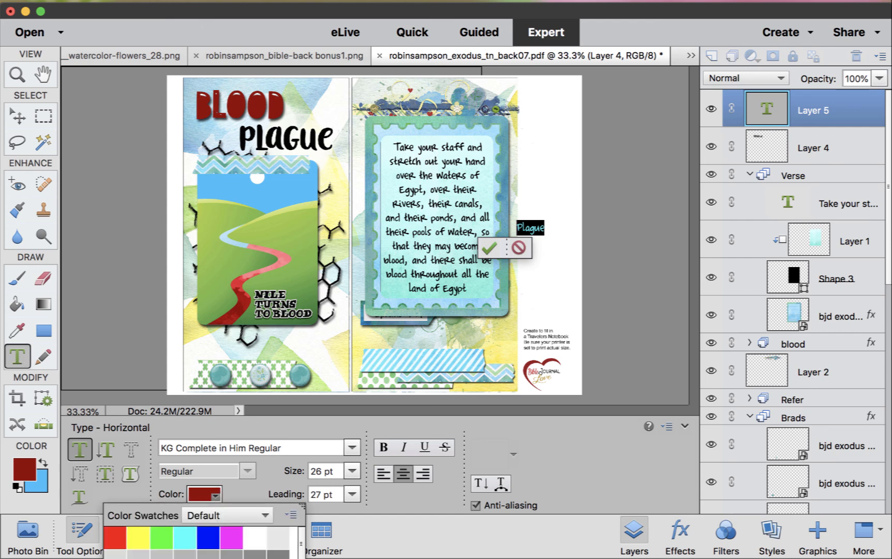
pyautogui.click(138, 558)
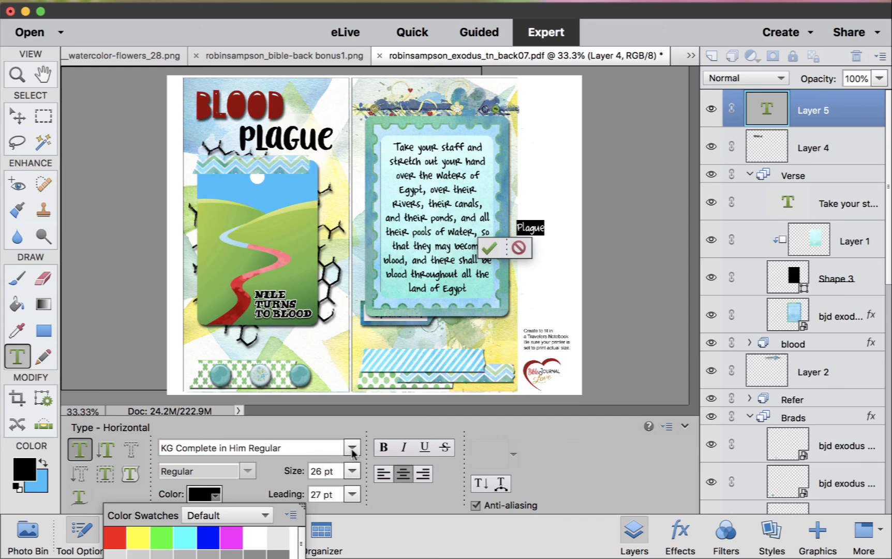
# Step: Set the "Plague" margin text to the Delabasto Regular font at 48 pt
pyautogui.click(352, 450)
pyautogui.scroll(10, 289, 104)
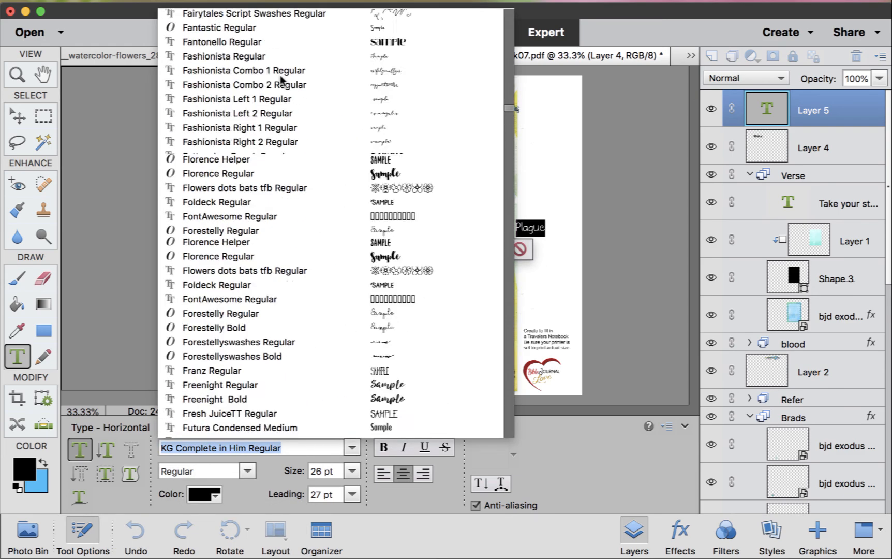
pyautogui.scroll(10, 281, 79)
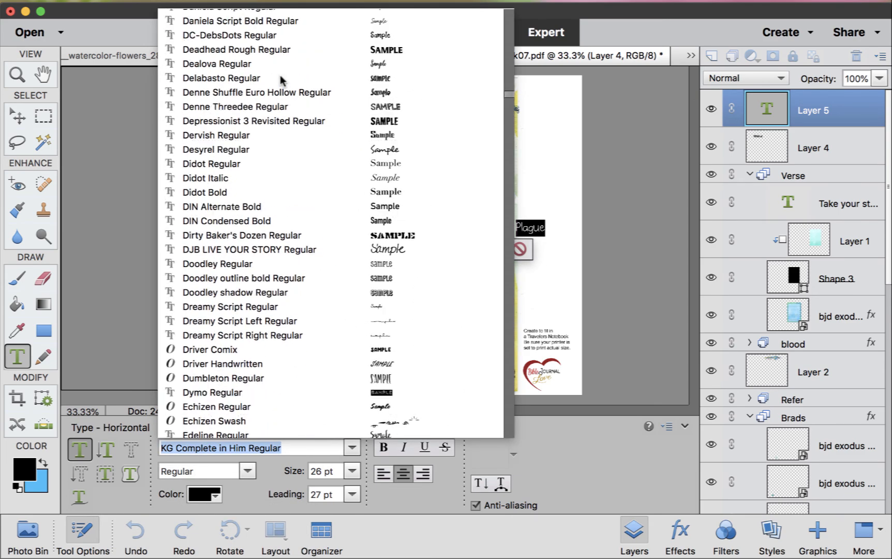
pyautogui.scroll(2, 281, 80)
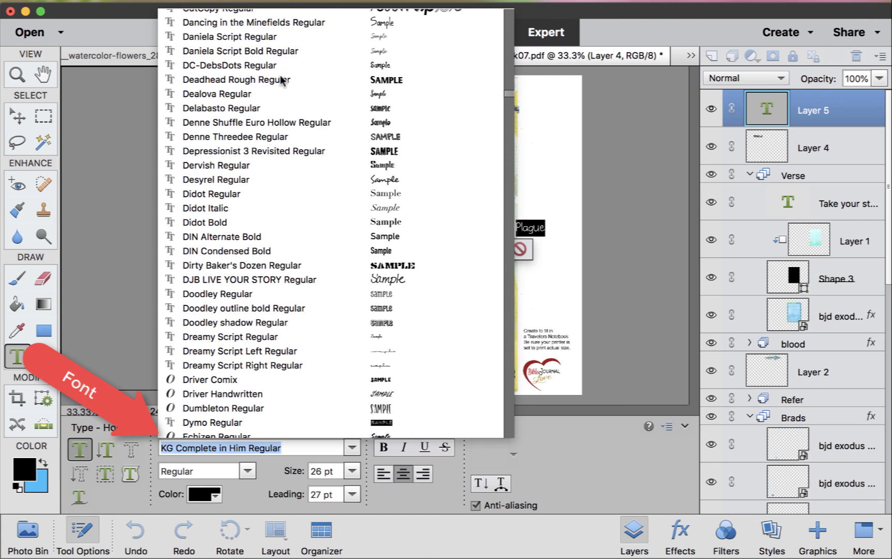
pyautogui.click(256, 107)
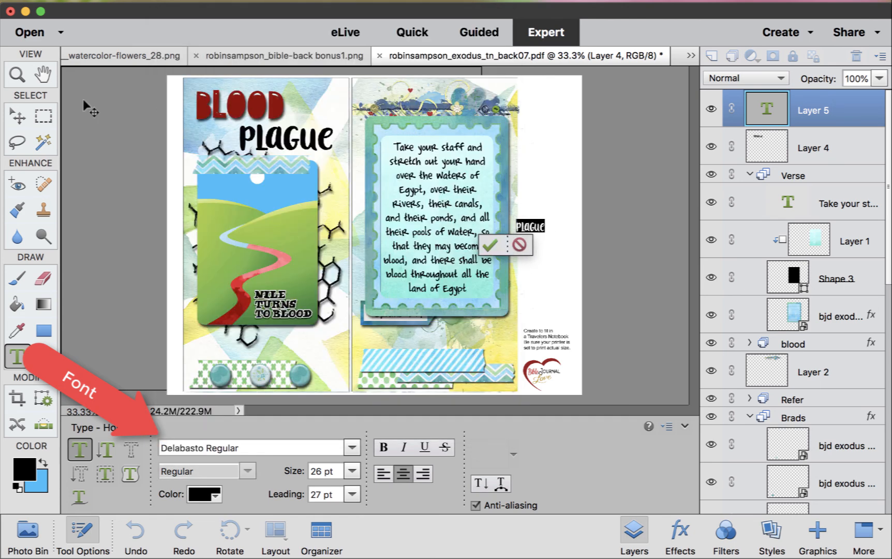
pyautogui.click(351, 472)
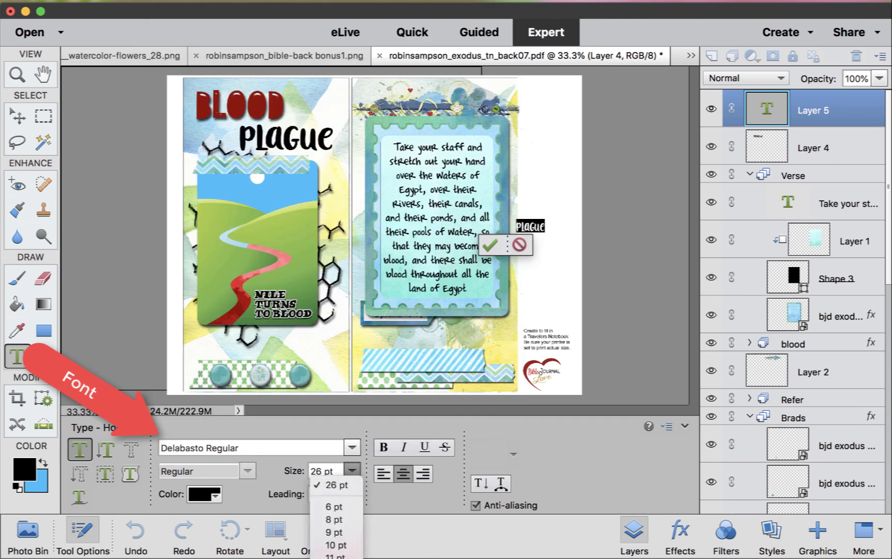
pyautogui.click(337, 557)
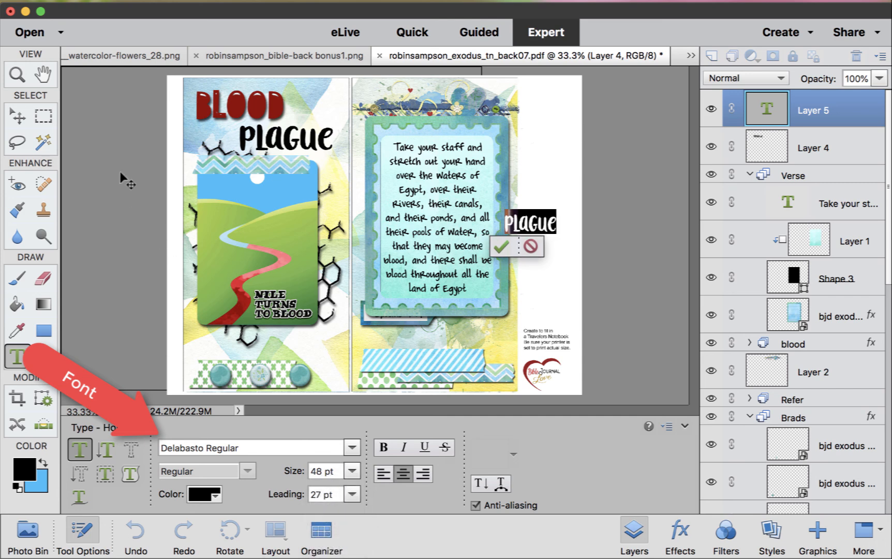
pyautogui.click(501, 247)
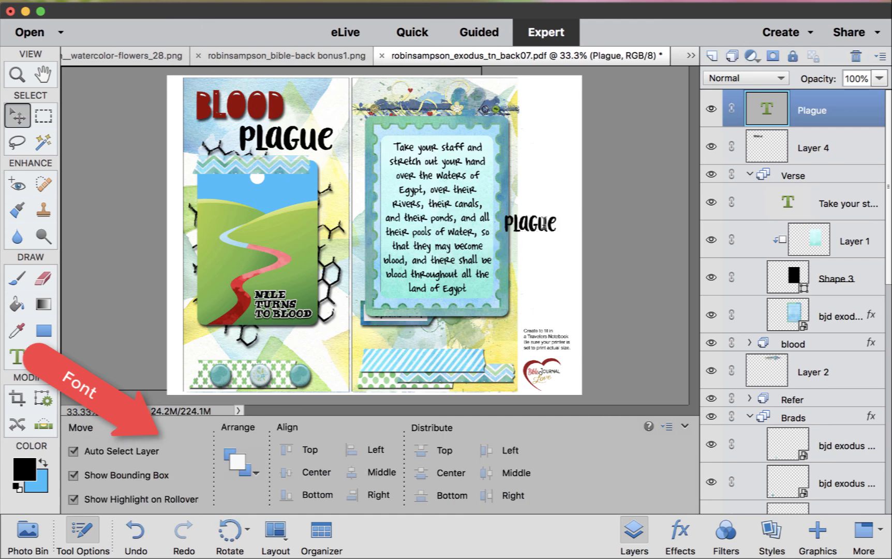
# Step: Check the font of the "Plague" margin text and delete that text layer
pyautogui.doubleClick(543, 222)
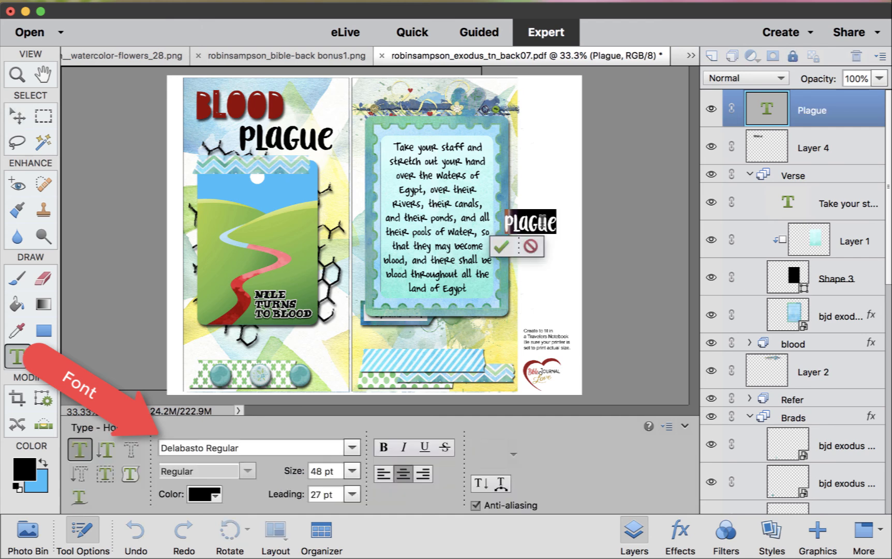
pyautogui.click(249, 449)
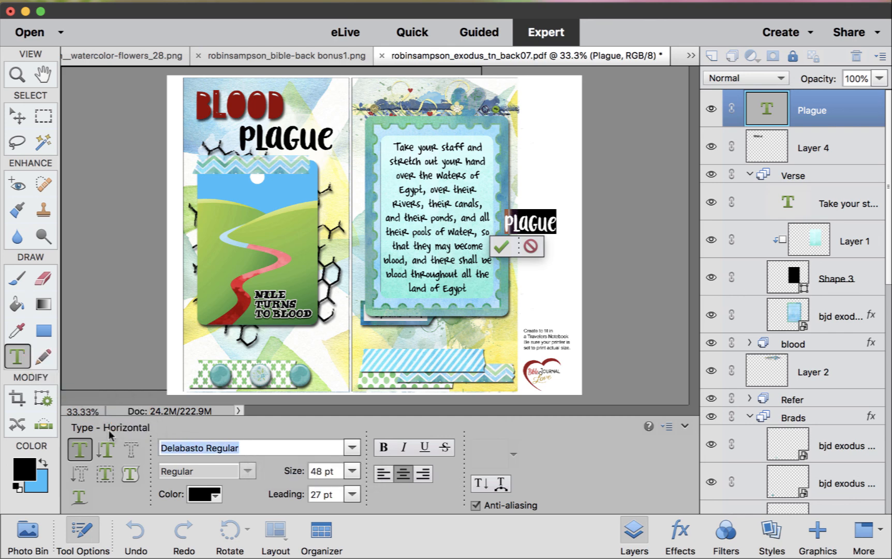
pyautogui.click(570, 168)
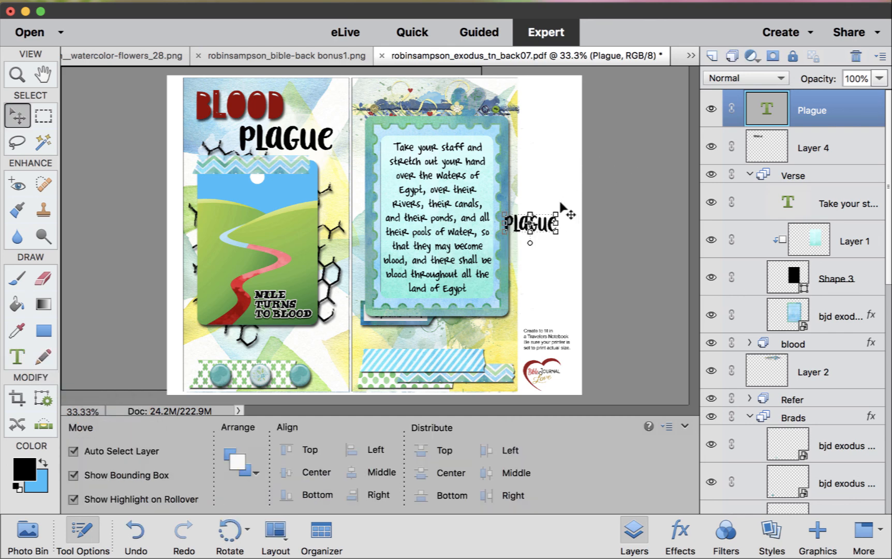
pyautogui.click(543, 231)
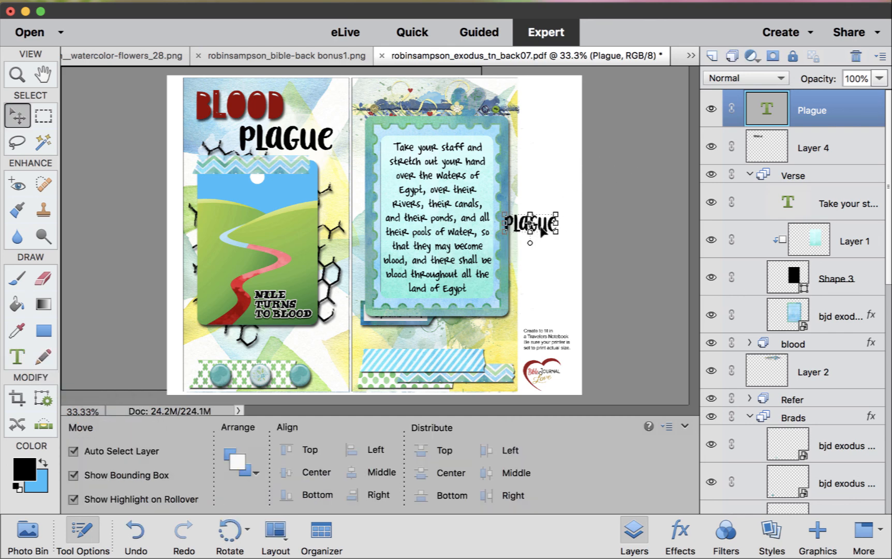
pyautogui.press('Delete')
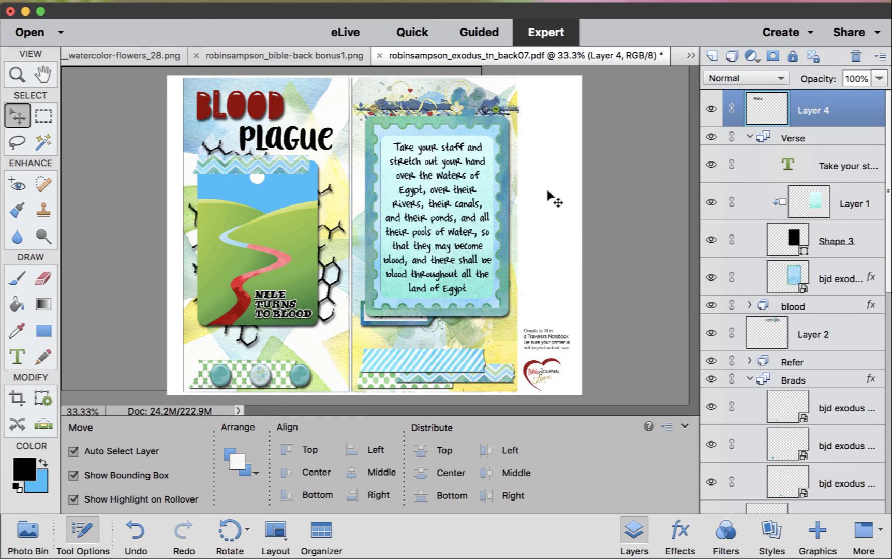
# Step: Add the blue cross-pattern washi tape just above the green brads tape on the Plague page, scaled to 110.98% width and 170.77% height
pyautogui.click(548, 197)
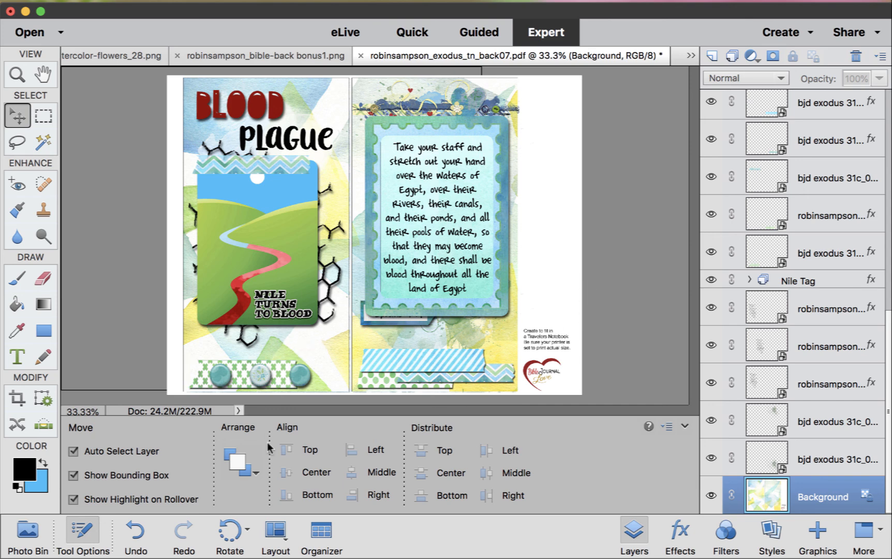
pyautogui.click(27, 533)
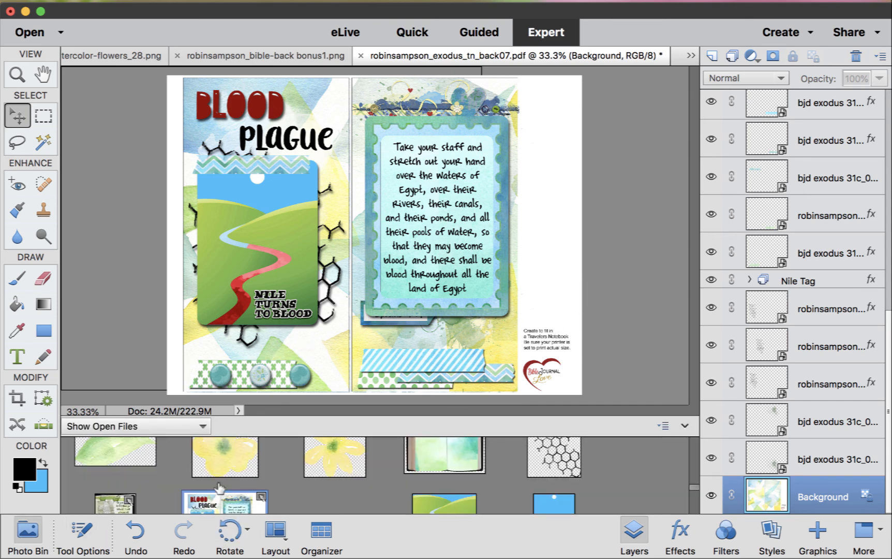
pyautogui.scroll(-2, 219, 488)
pyautogui.scroll(-2, 219, 488)
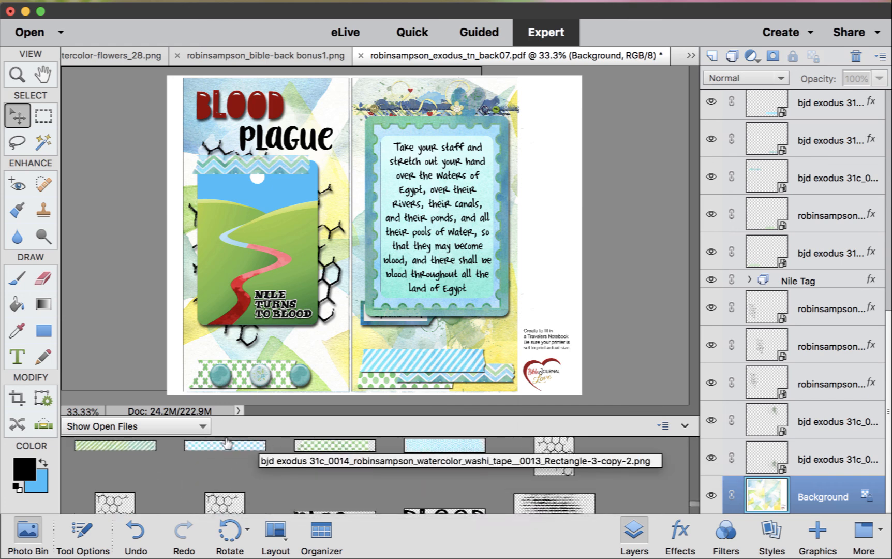
pyautogui.moveTo(225, 444); pyautogui.dragTo(236, 338)
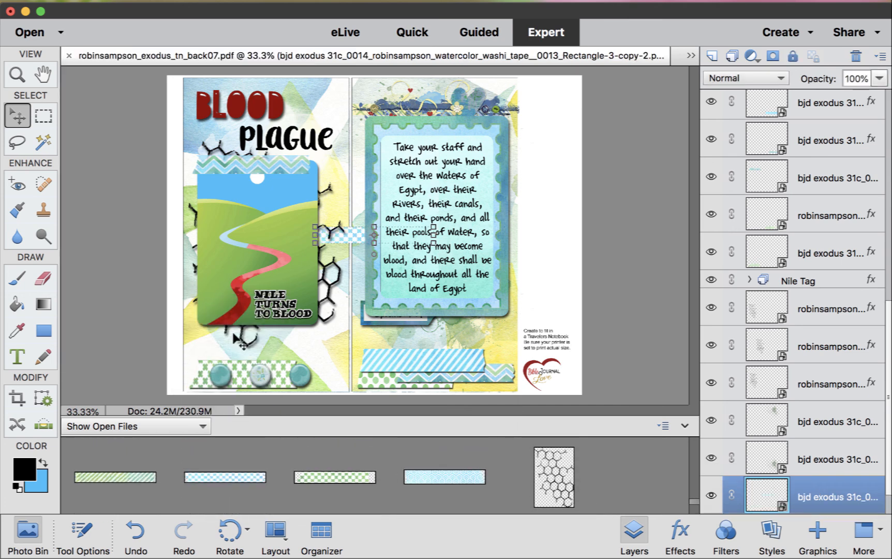
pyautogui.moveTo(357, 237); pyautogui.dragTo(261, 365)
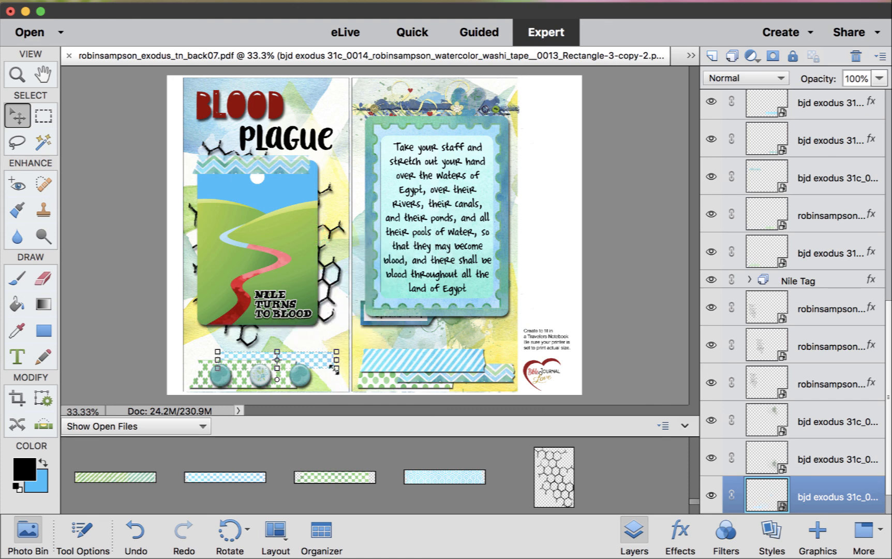
pyautogui.moveTo(334, 368)
pyautogui.mouseDown()
pyautogui.moveTo(350, 379)
pyautogui.moveTo(327, 353)
pyautogui.mouseUp()
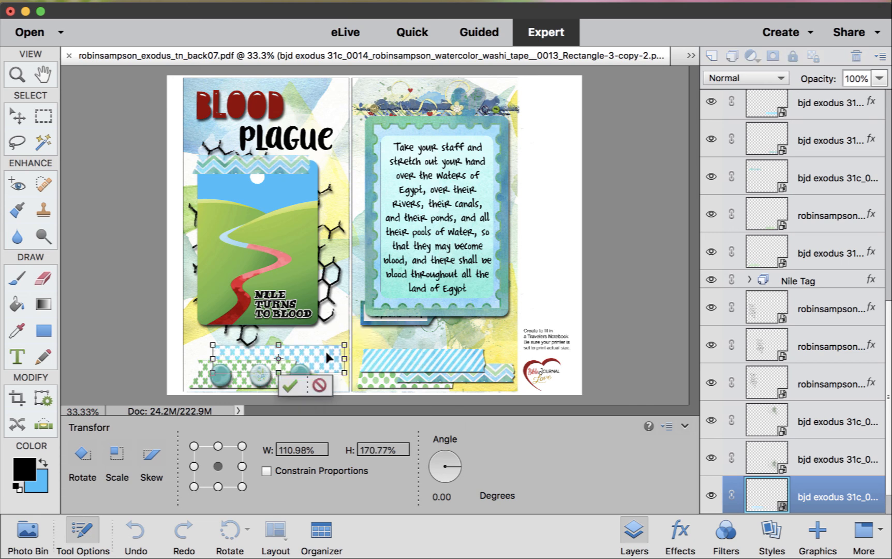
pyautogui.press('Return')
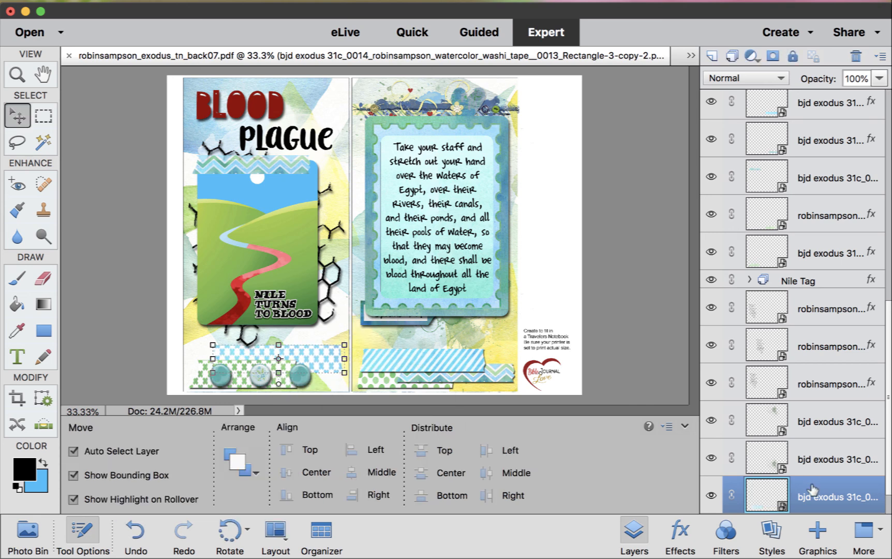
# Step: Paste the copied drop shadow layer style onto the new blue washi tape layer
pyautogui.rightClick(812, 489)
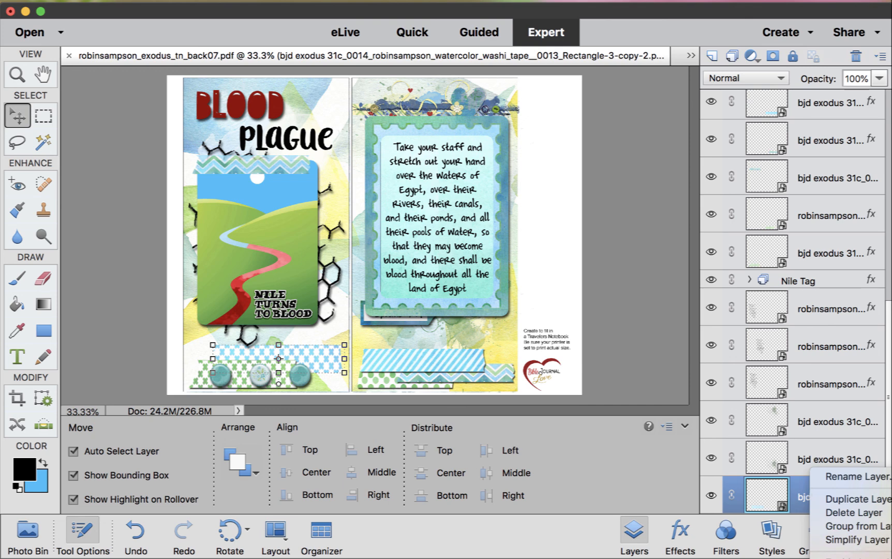
pyautogui.press('Escape')
pyautogui.click(549, 155)
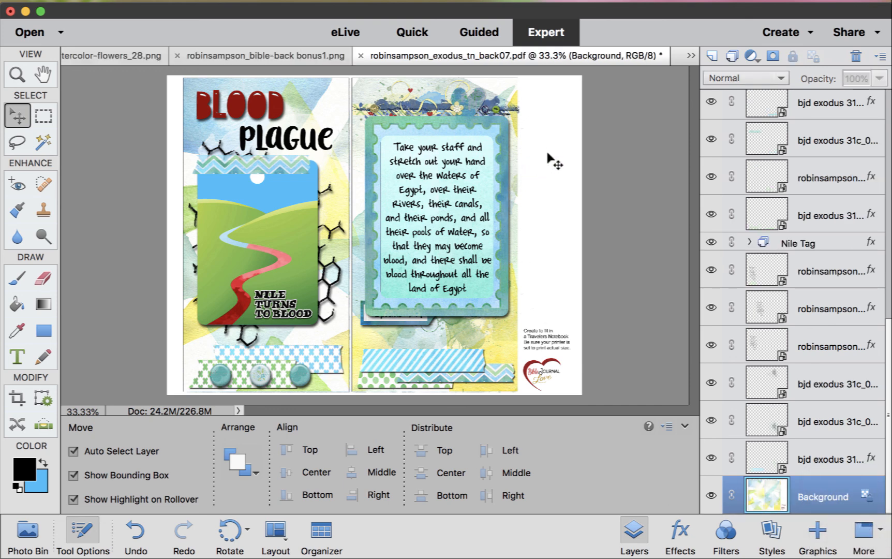
# Step: Bring the floral border above the verse frame to the top of the layer stack
pyautogui.click(470, 100)
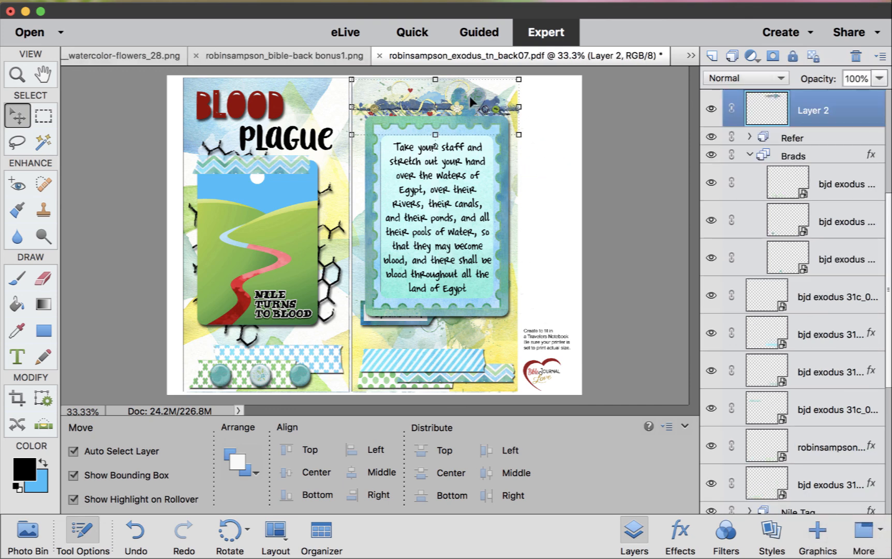
pyautogui.press('super+shift+bracketright')
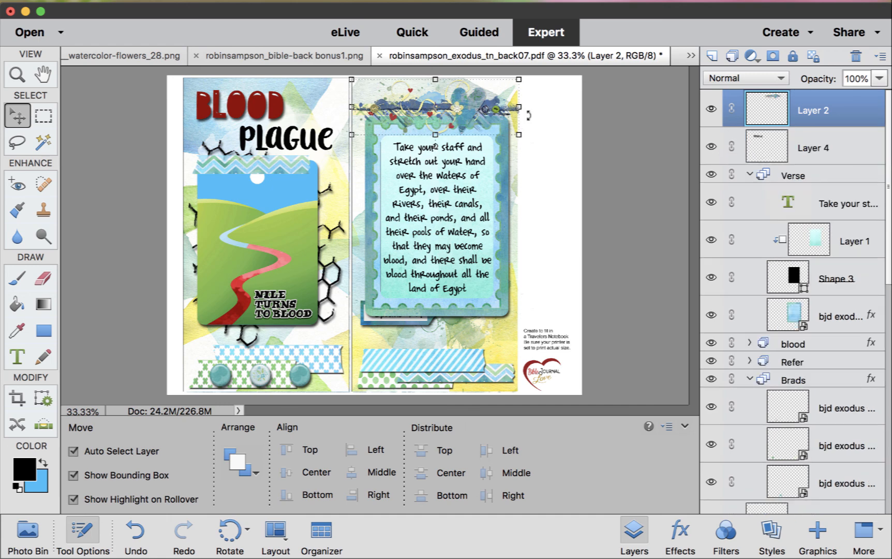
pyautogui.click(562, 261)
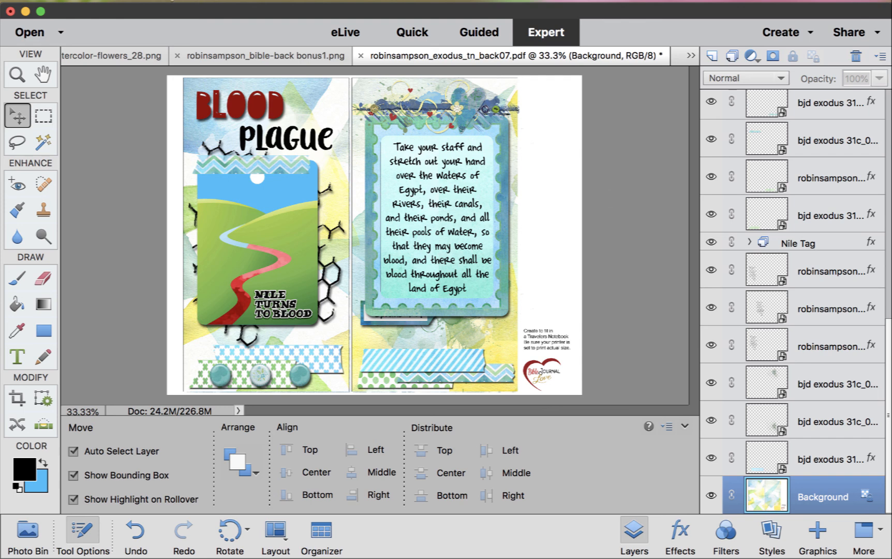
# Step: Create a new blank document 8 inches wide and 10 inches high at 300 pixels/inch
pyautogui.click(167, 0)
pyautogui.moveTo(173, 4)
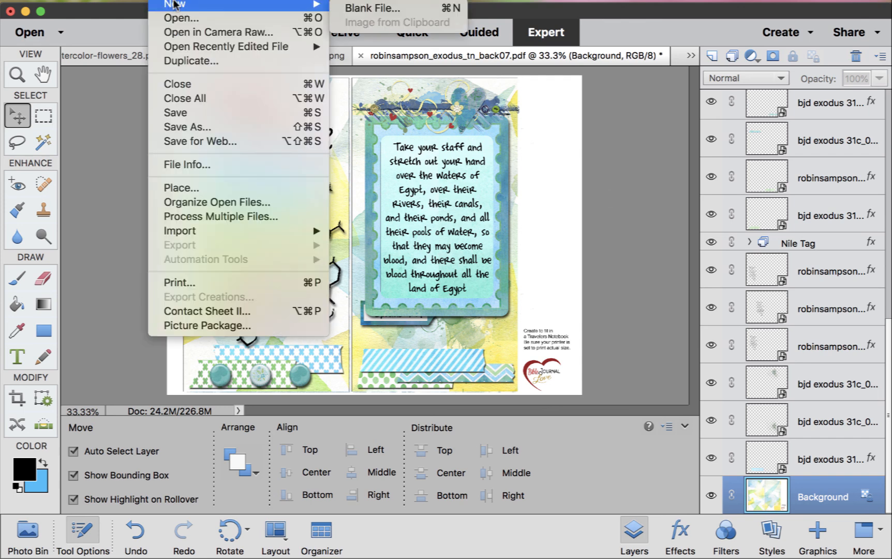
pyautogui.click(356, 10)
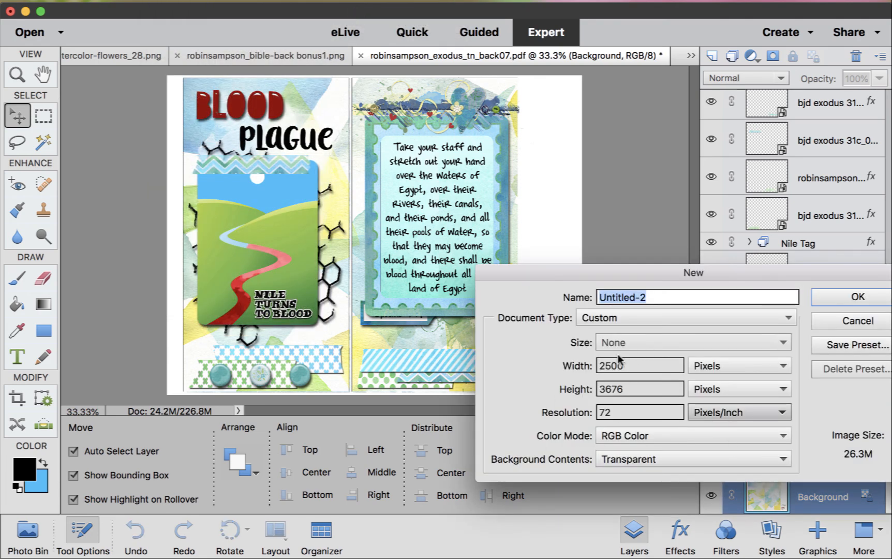
pyautogui.moveTo(676, 274); pyautogui.dragTo(399, 142)
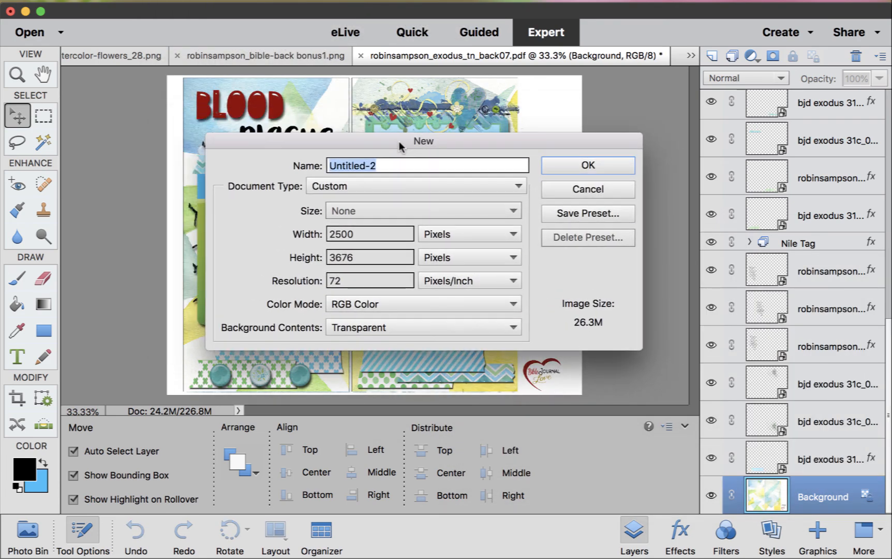
pyautogui.doubleClick(367, 234)
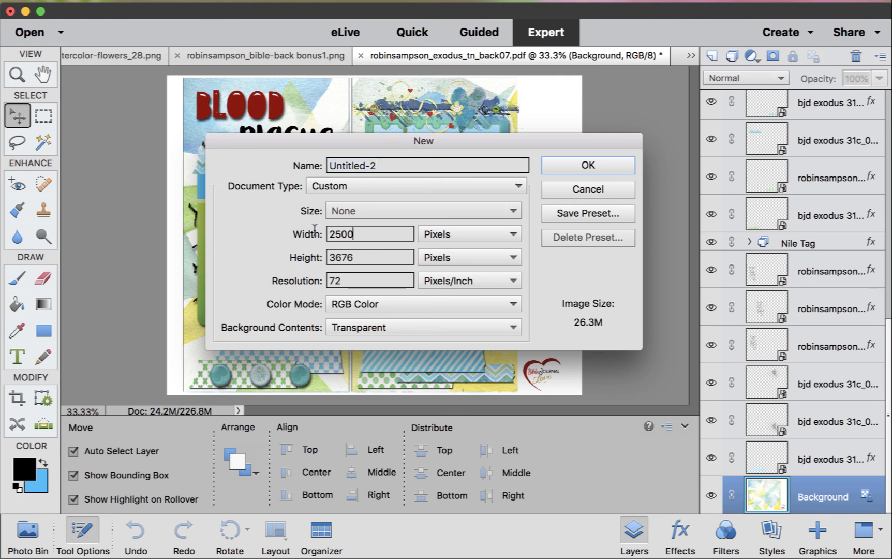
pyautogui.click(433, 244)
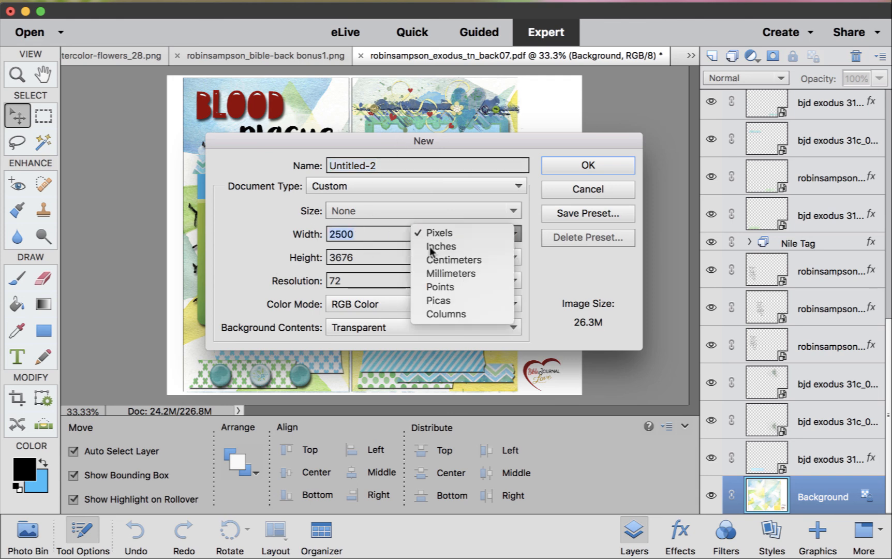
pyautogui.click(429, 246)
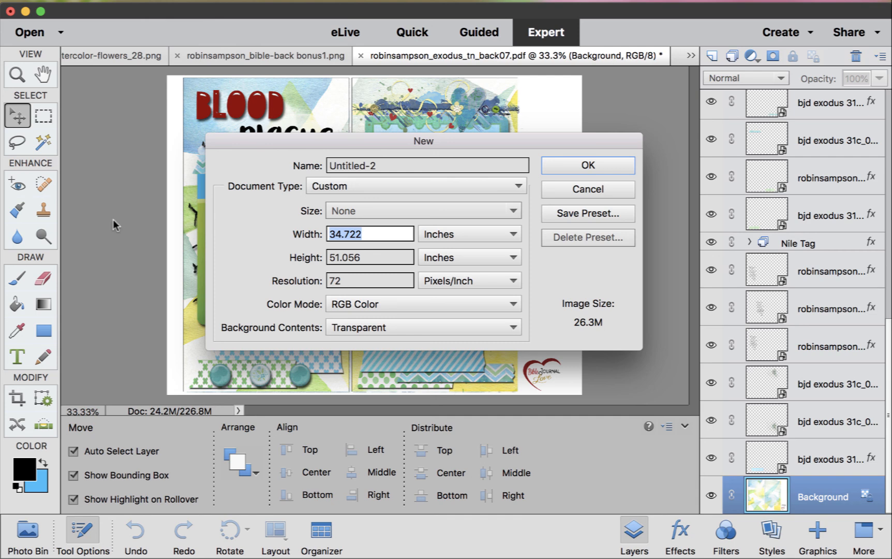
pyautogui.write('8')
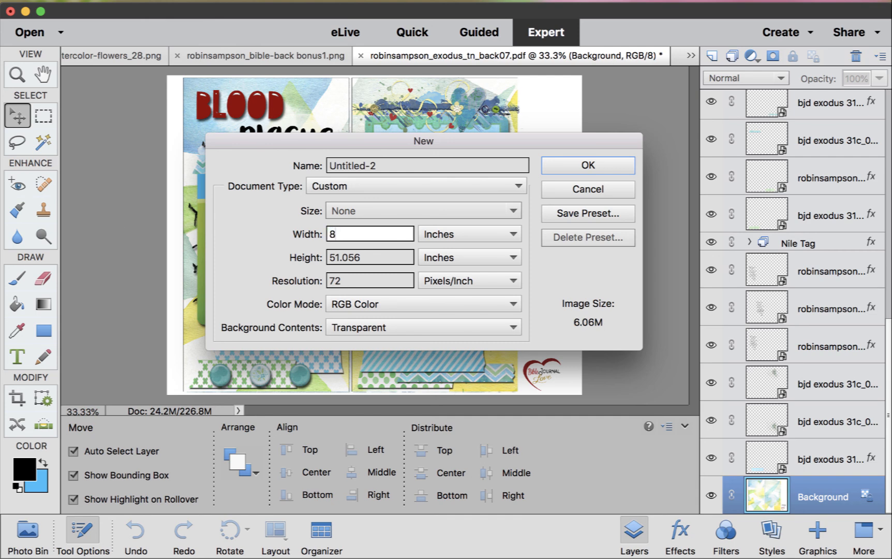
pyautogui.press('Tab')
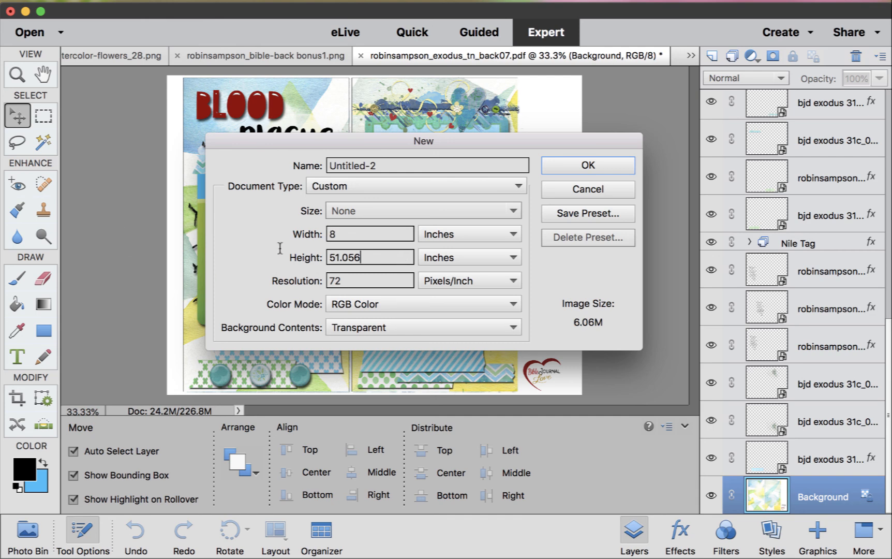
pyautogui.write('10')
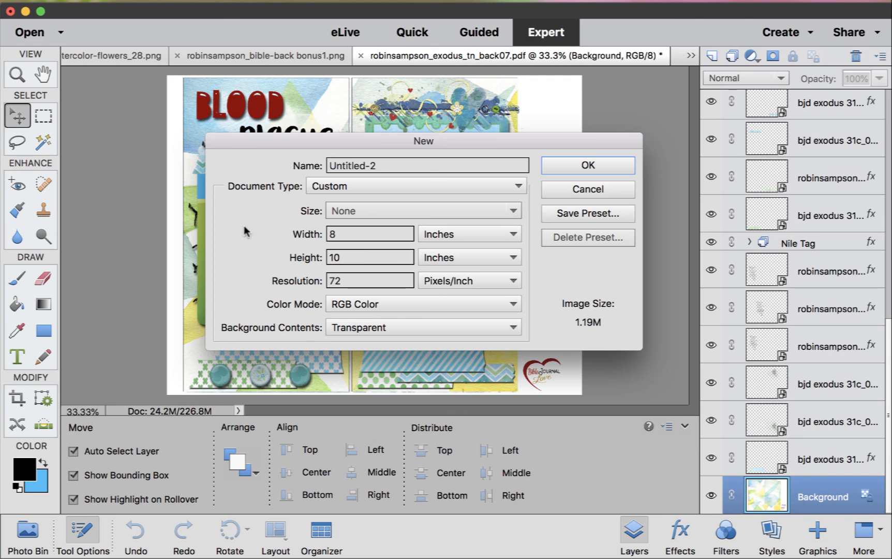
pyautogui.press('Tab')
pyautogui.write('300')
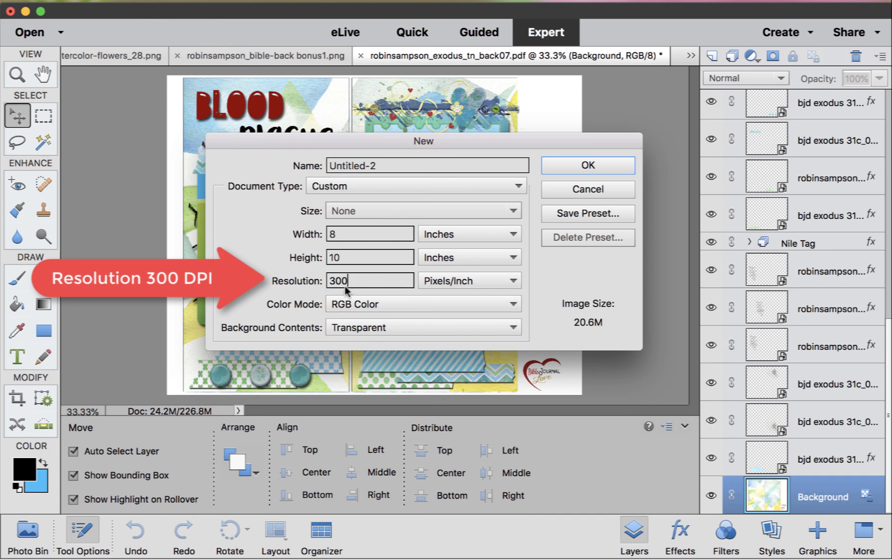
pyautogui.click(593, 165)
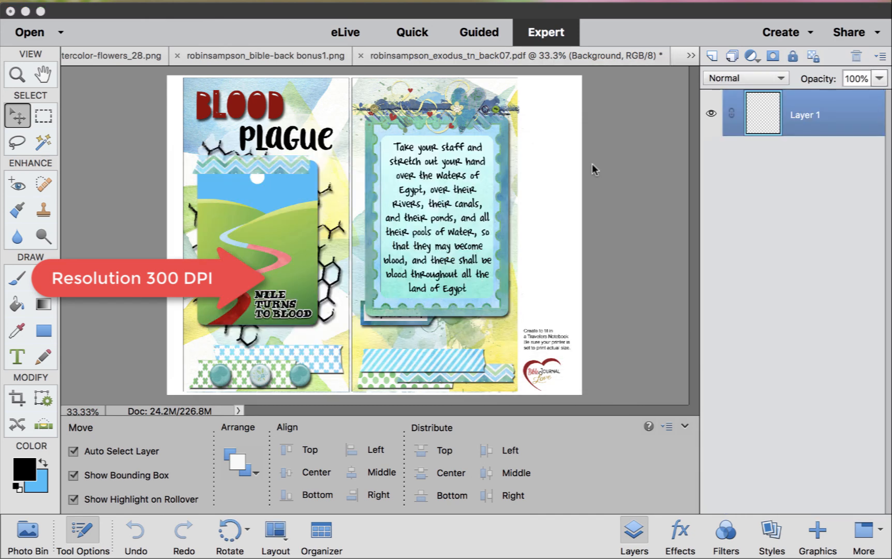
# Step: Draw a tall black rounded rectangle with a 60 px radius in the new document, and close the document without saving
pyautogui.moveTo(495, 501); pyautogui.dragTo(444, 85)
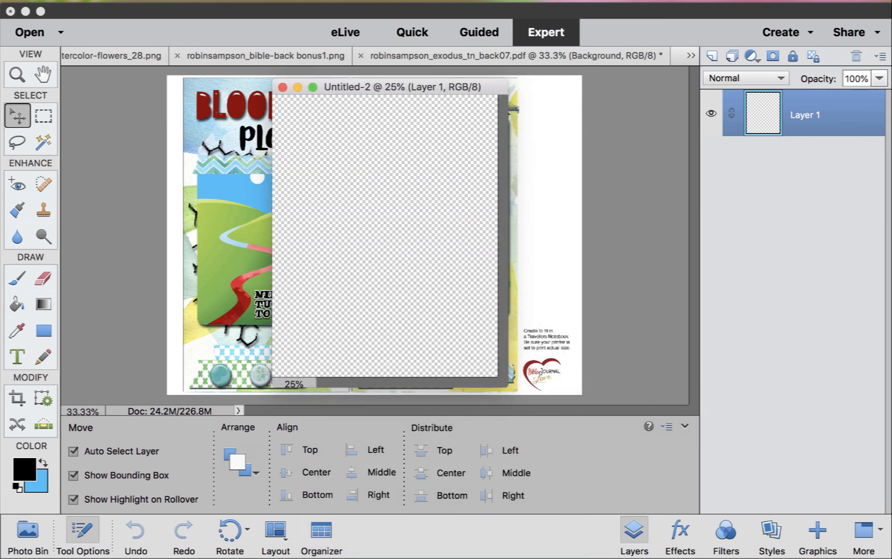
pyautogui.click(44, 330)
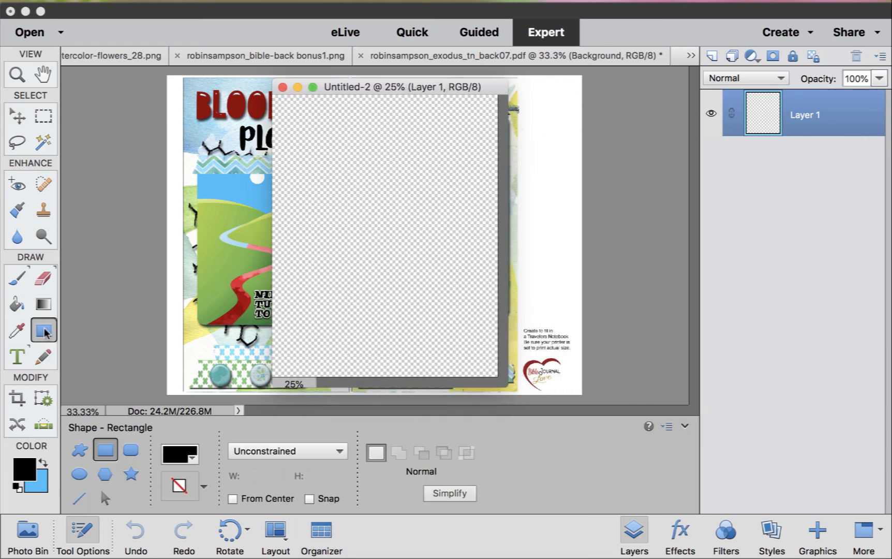
pyautogui.click(130, 450)
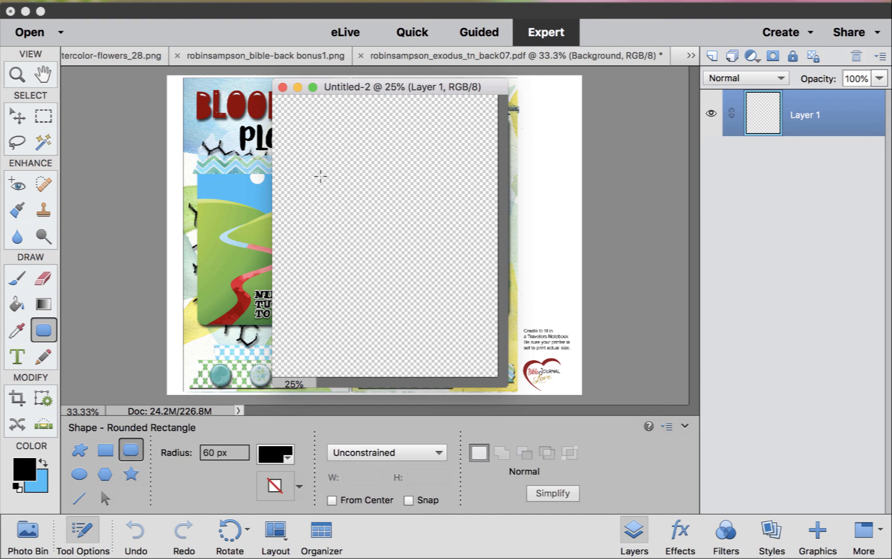
pyautogui.moveTo(308, 108); pyautogui.dragTo(447, 364)
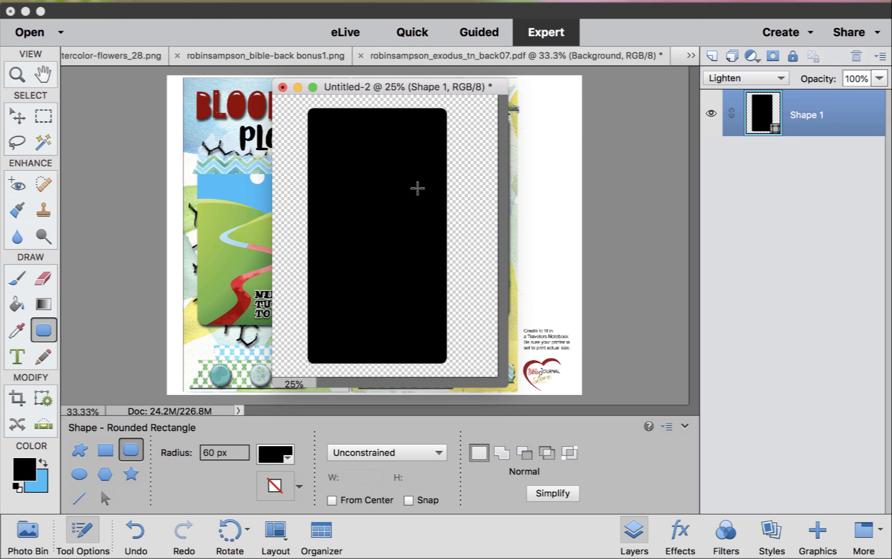
pyautogui.click(282, 89)
pyautogui.click(649, 259)
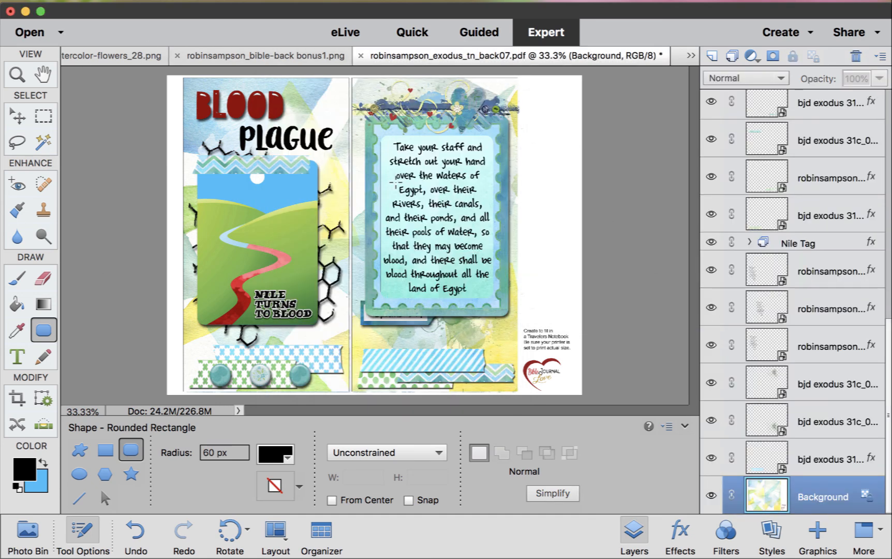
# Step: Nudge the black hexagon pattern behind the Nile tag upward, away from the blue washi tape
pyautogui.click(17, 116)
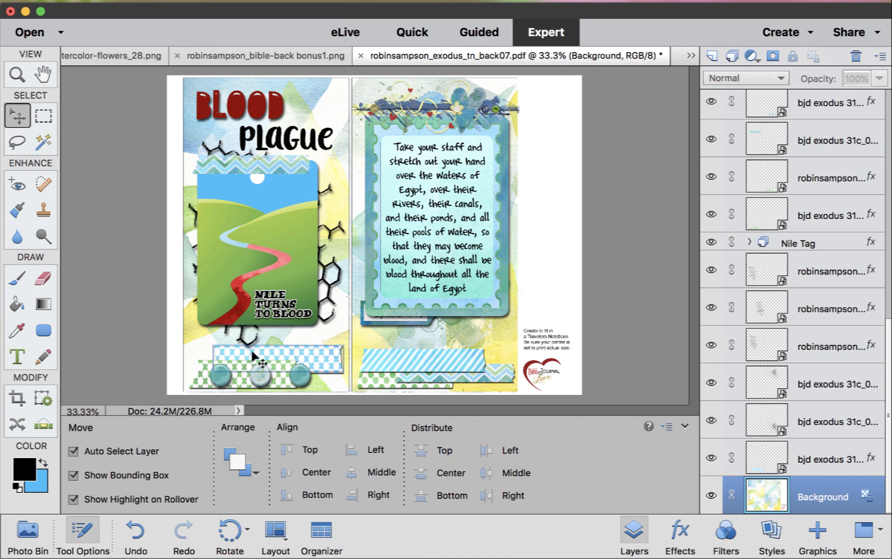
pyautogui.click(250, 345)
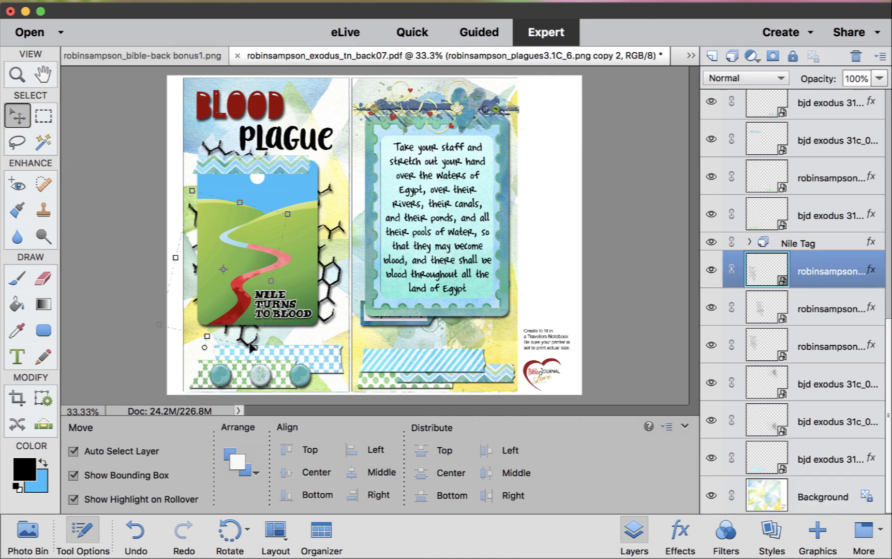
pyautogui.hotkey('shift', 'Up')
pyautogui.hotkey('shift', 'Up')
pyautogui.hotkey('shift', 'Up')
pyautogui.hotkey('shift', 'Up')
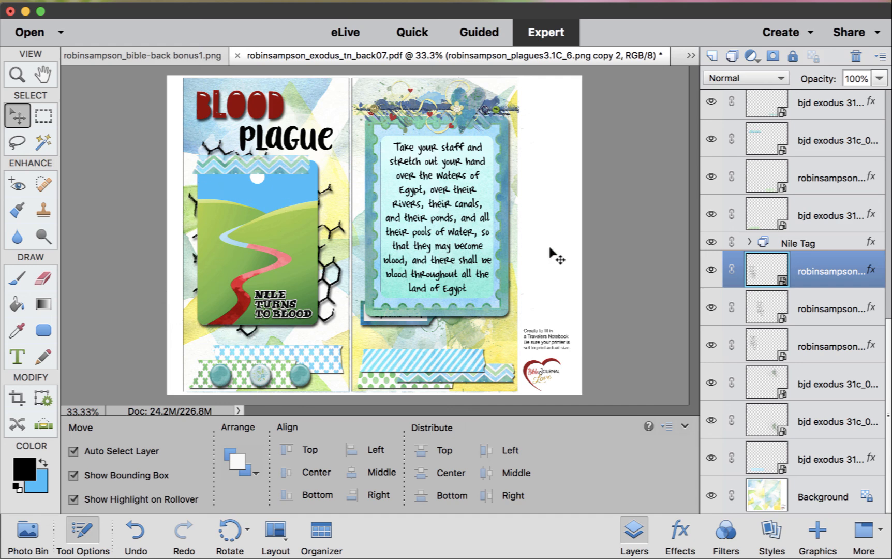
pyautogui.click(502, 255)
# Step: Bring the Refer group with the Exodus 7:19 label to the top of the layer stack, in front of the verse frame
pyautogui.click(409, 329)
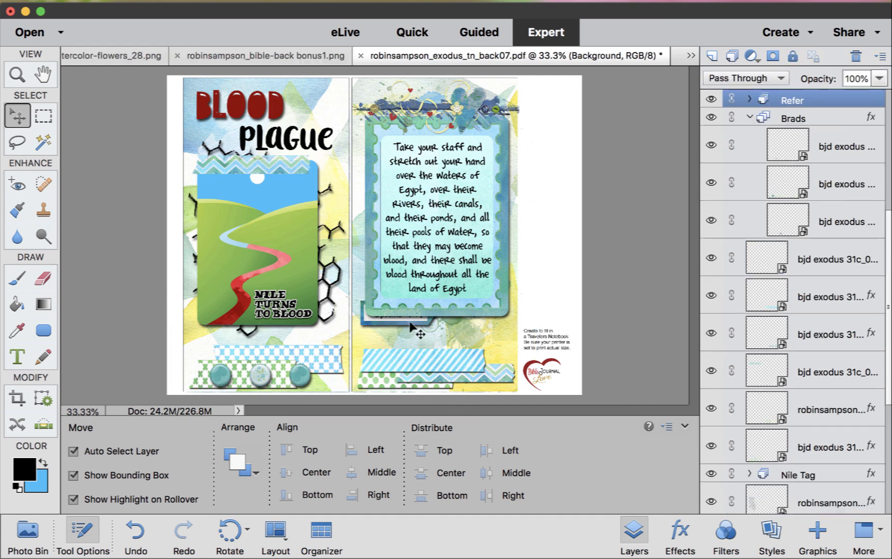
pyautogui.press('super+z')
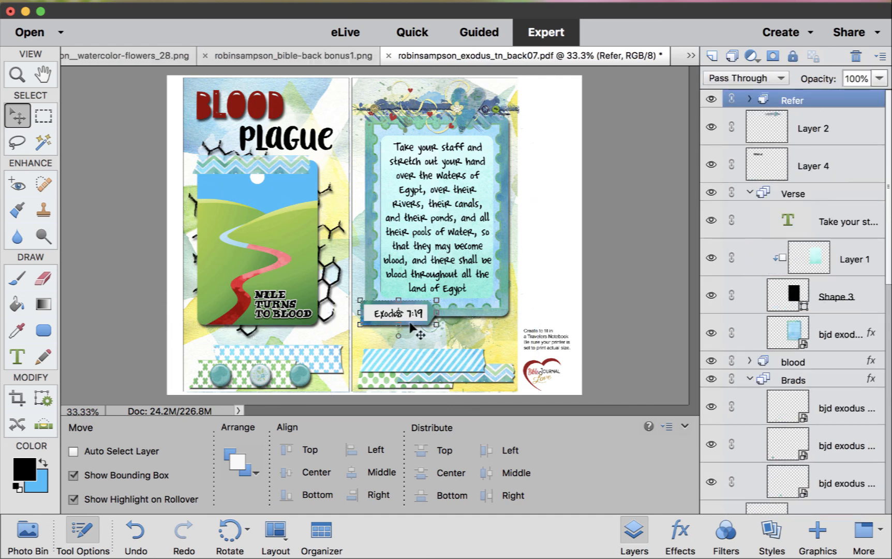
pyautogui.click(479, 342)
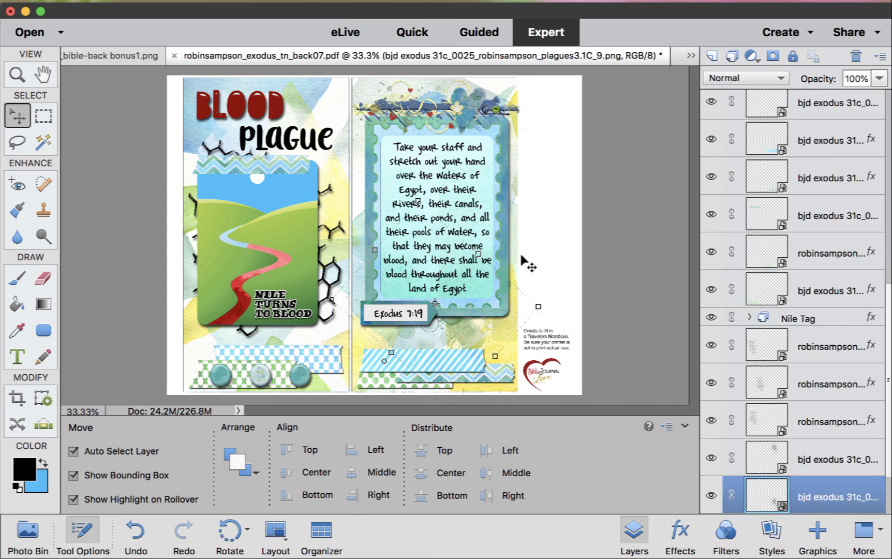
pyautogui.click(541, 253)
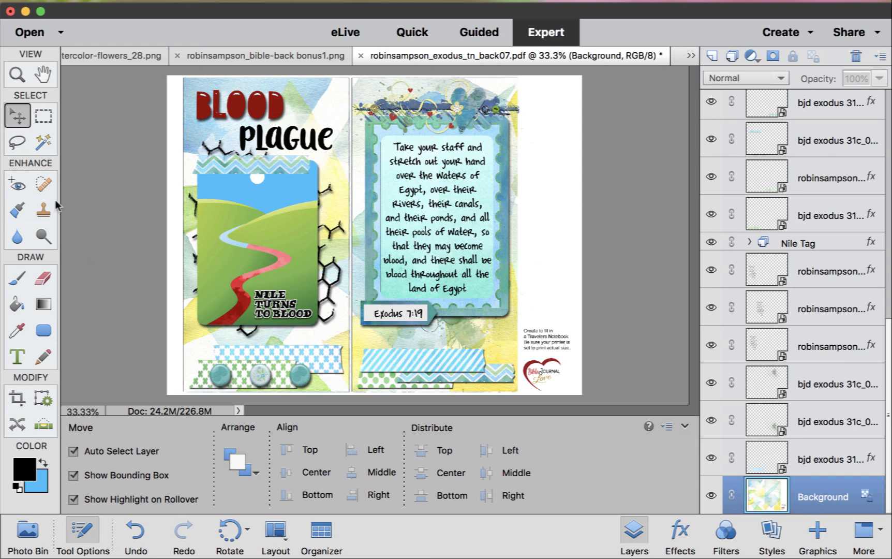